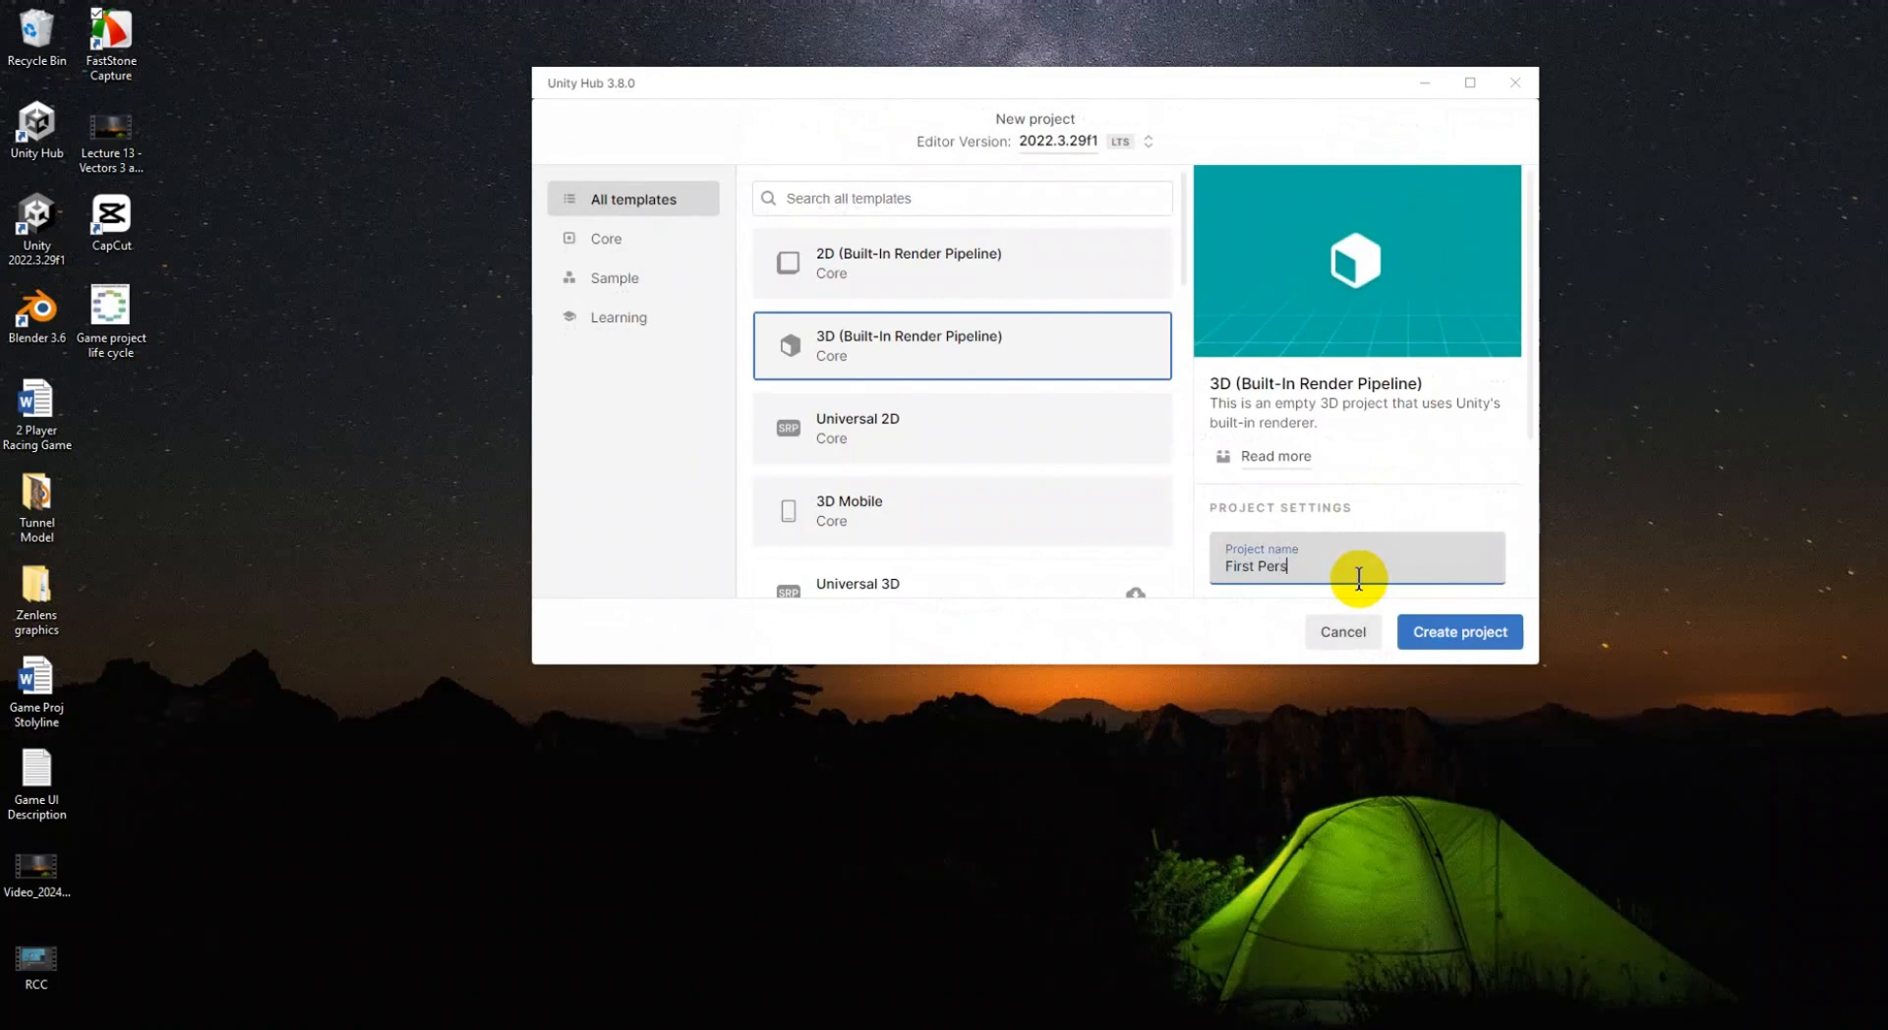
Create a 3D (Built-In Render Pipeline) project named First Person Shooter and continue opening it with administrator privileges.
text(Shooter)
click(1472, 645)
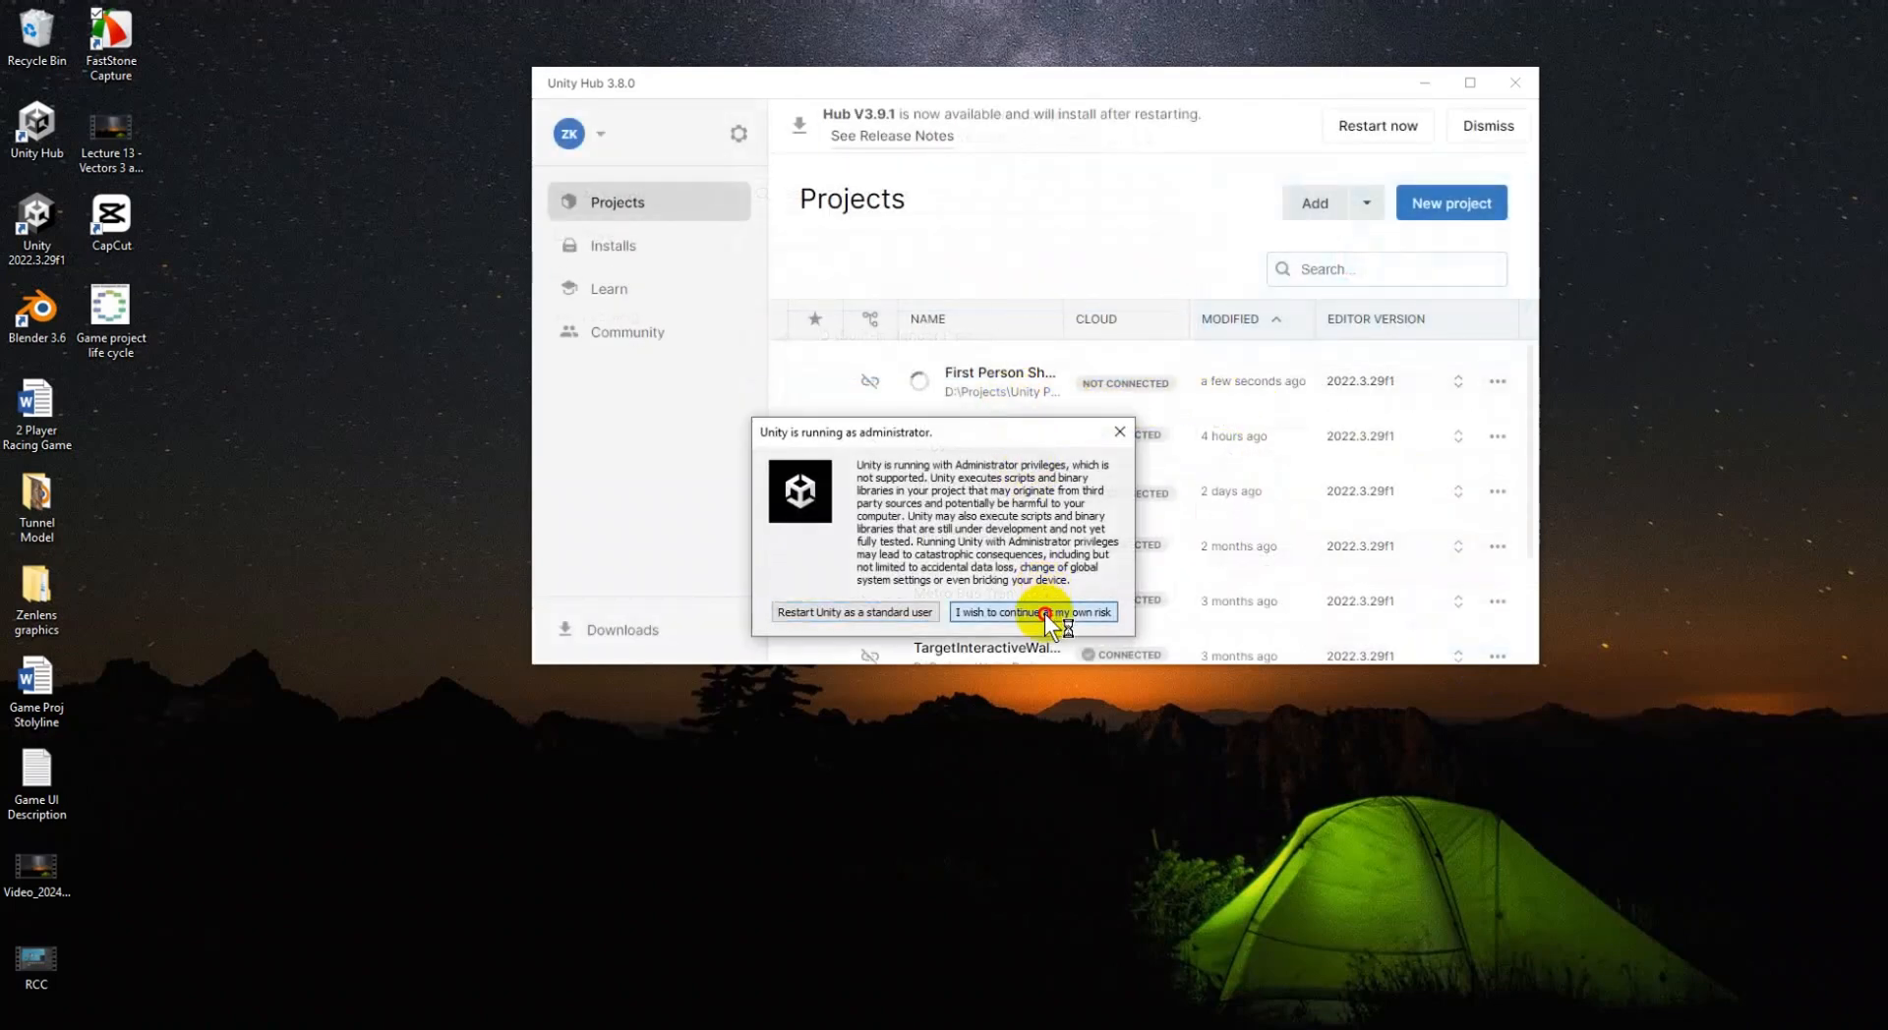
click(1042, 614)
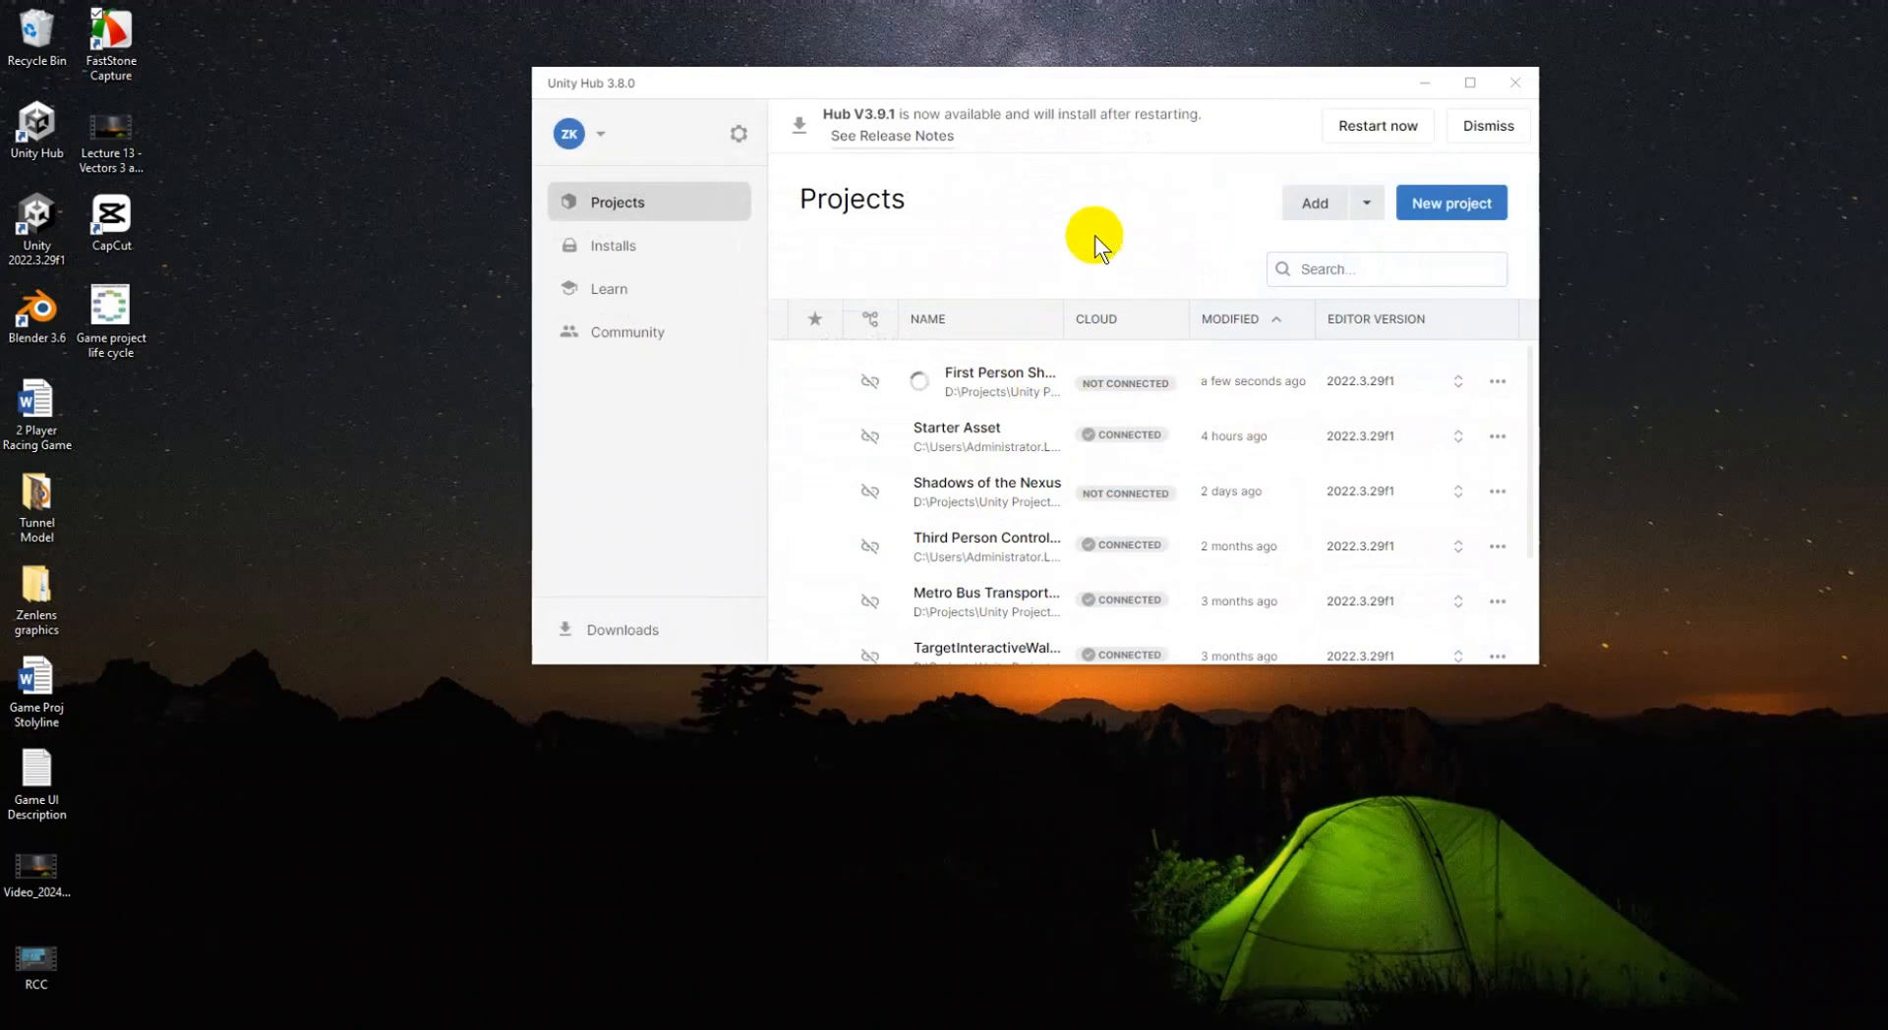
drag(1034, 287, 1088, 339)
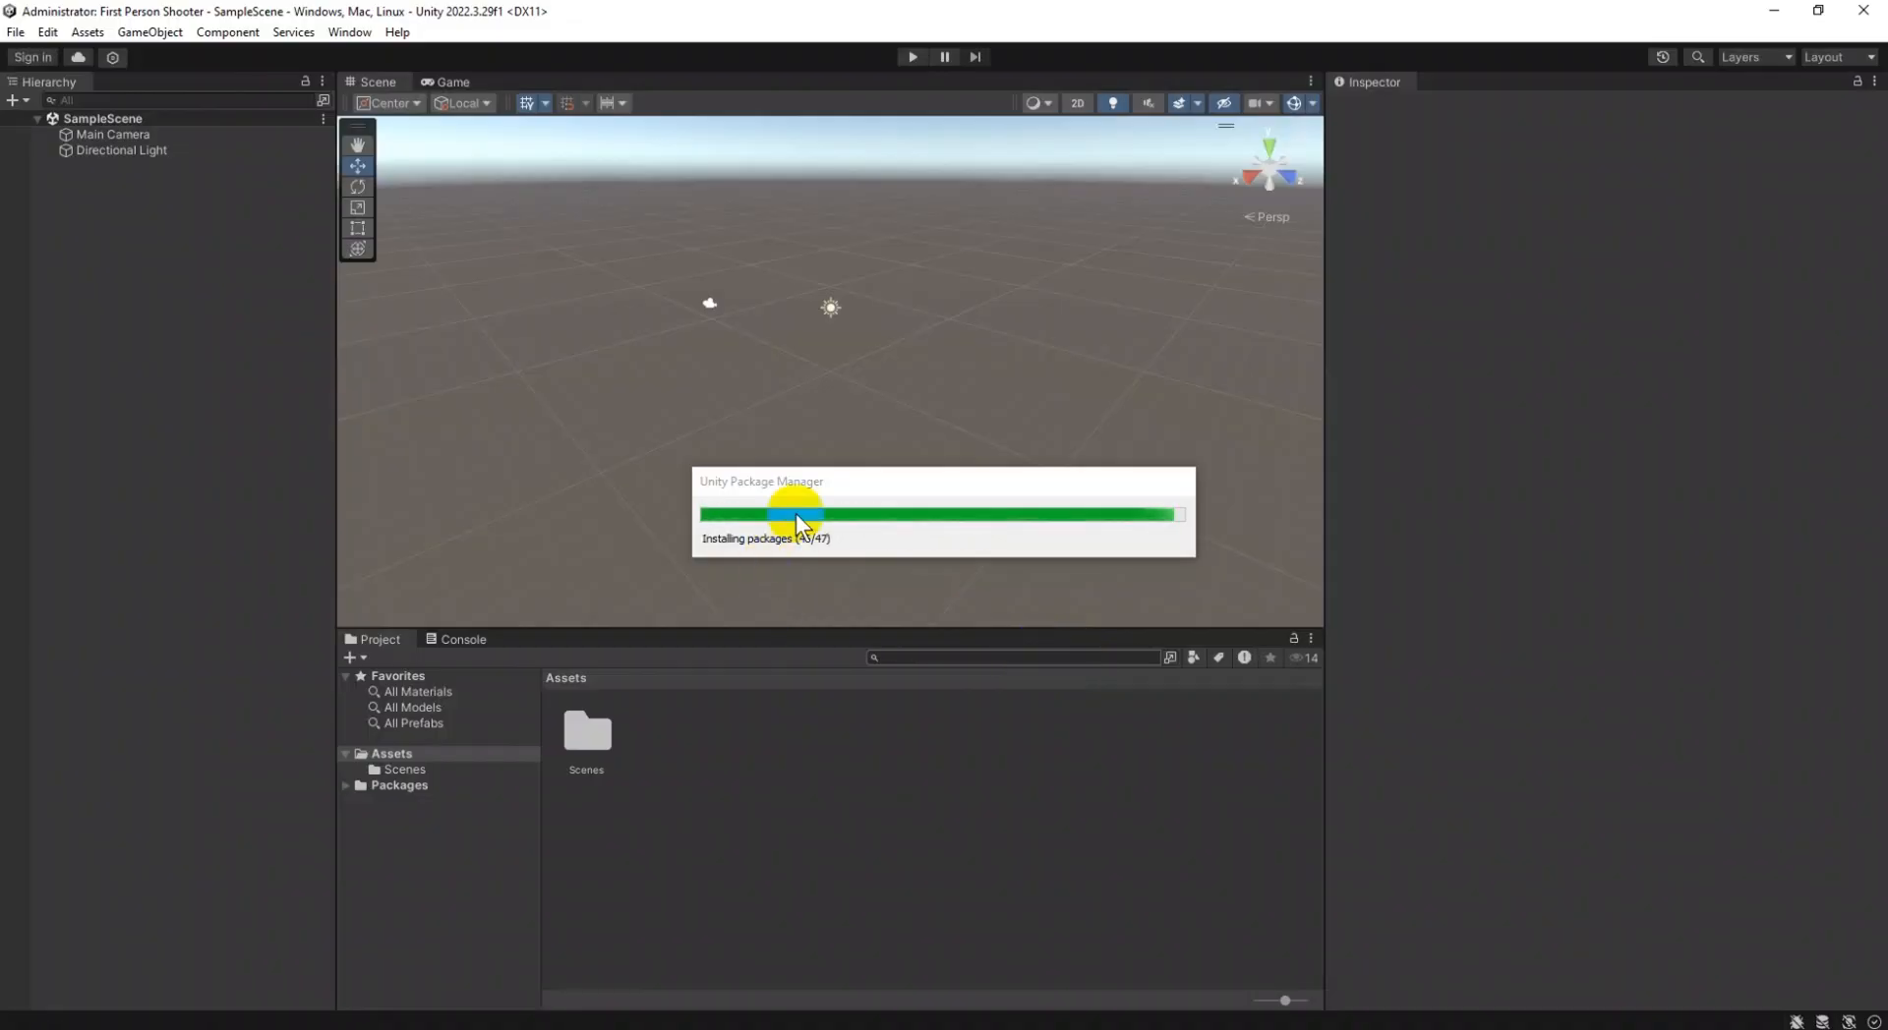
drag(844, 486, 905, 461)
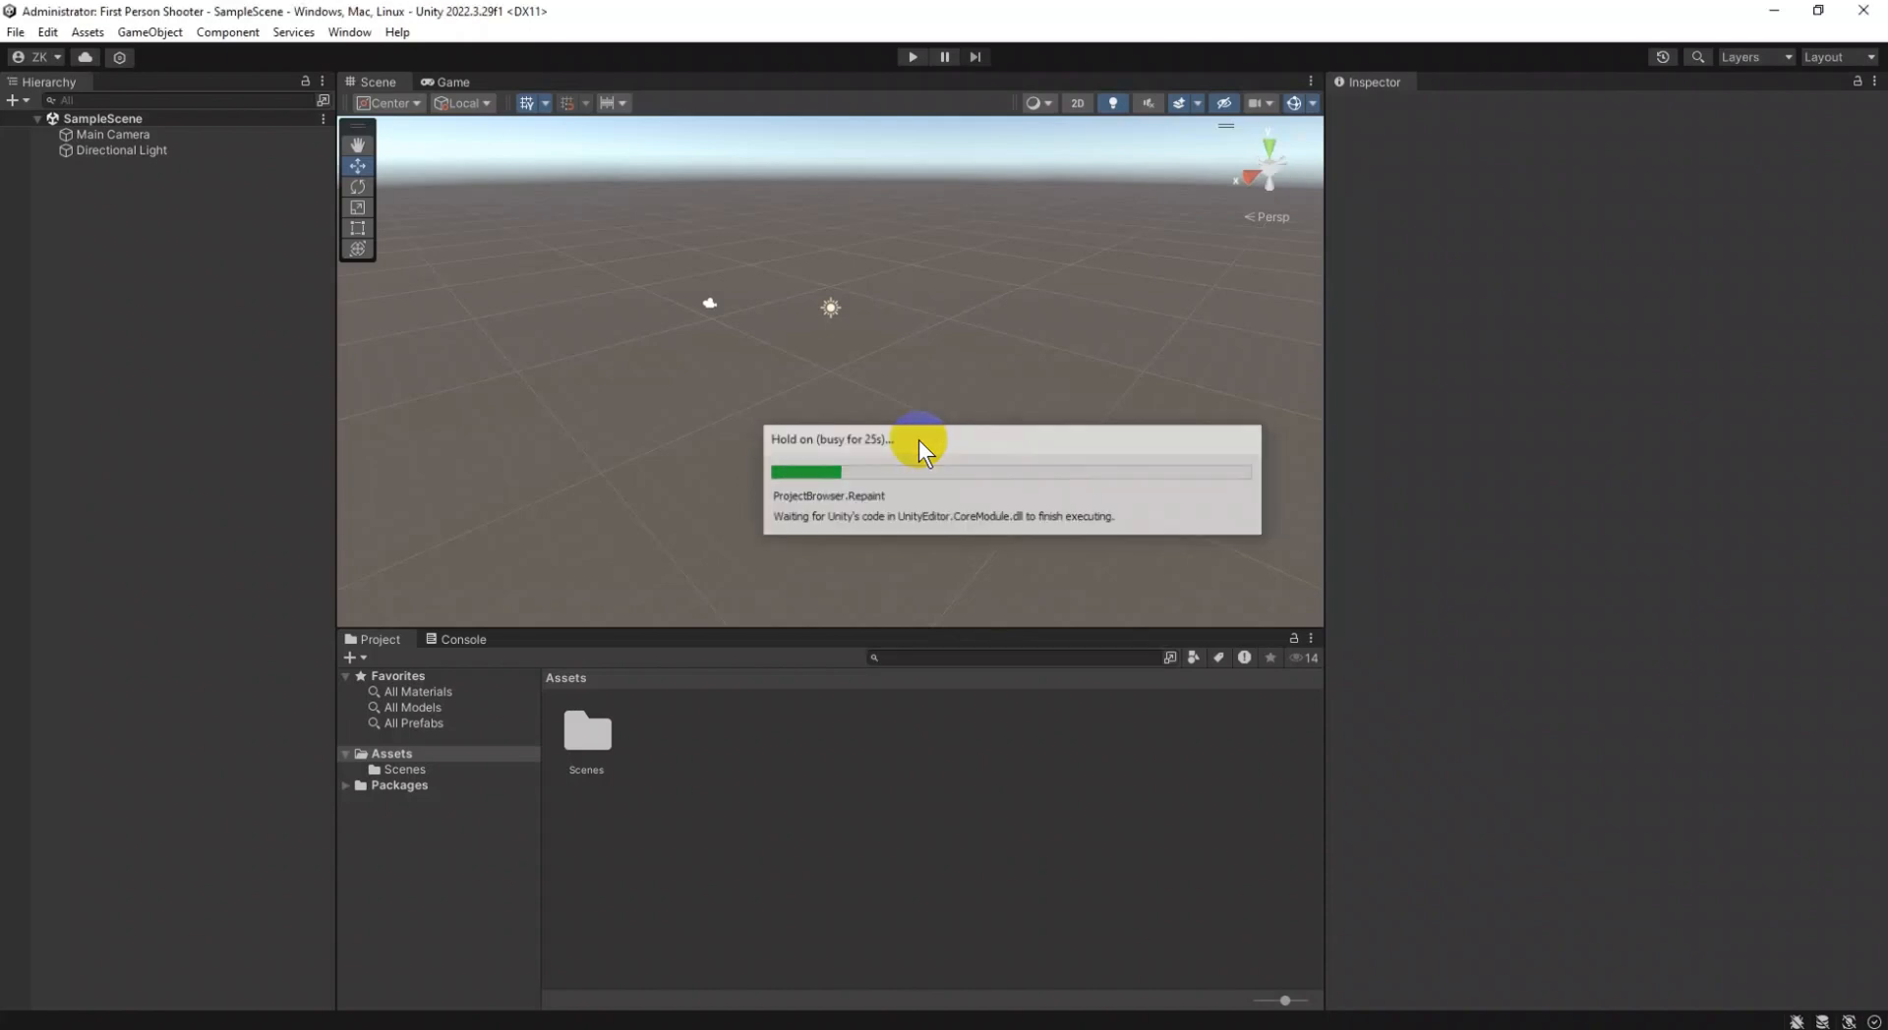
Switch the project's build platform to Android and close the build settings.
click(14, 32)
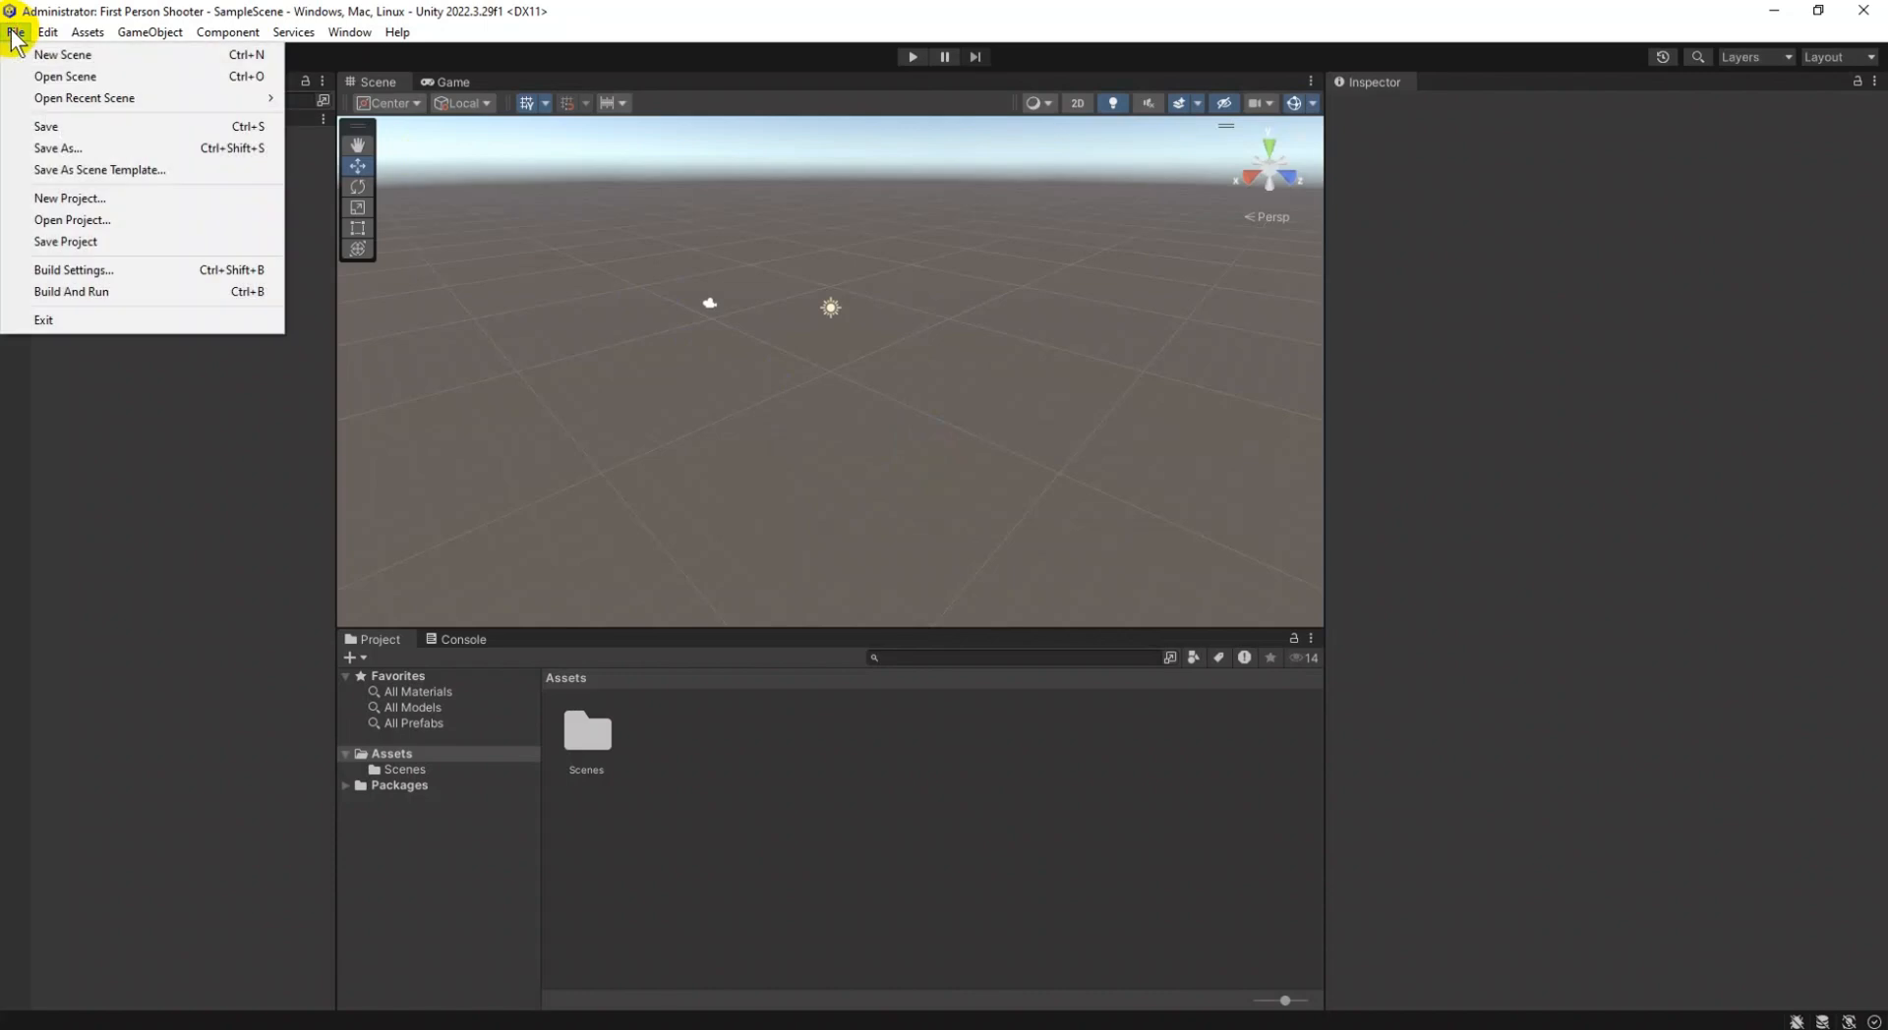
click(91, 270)
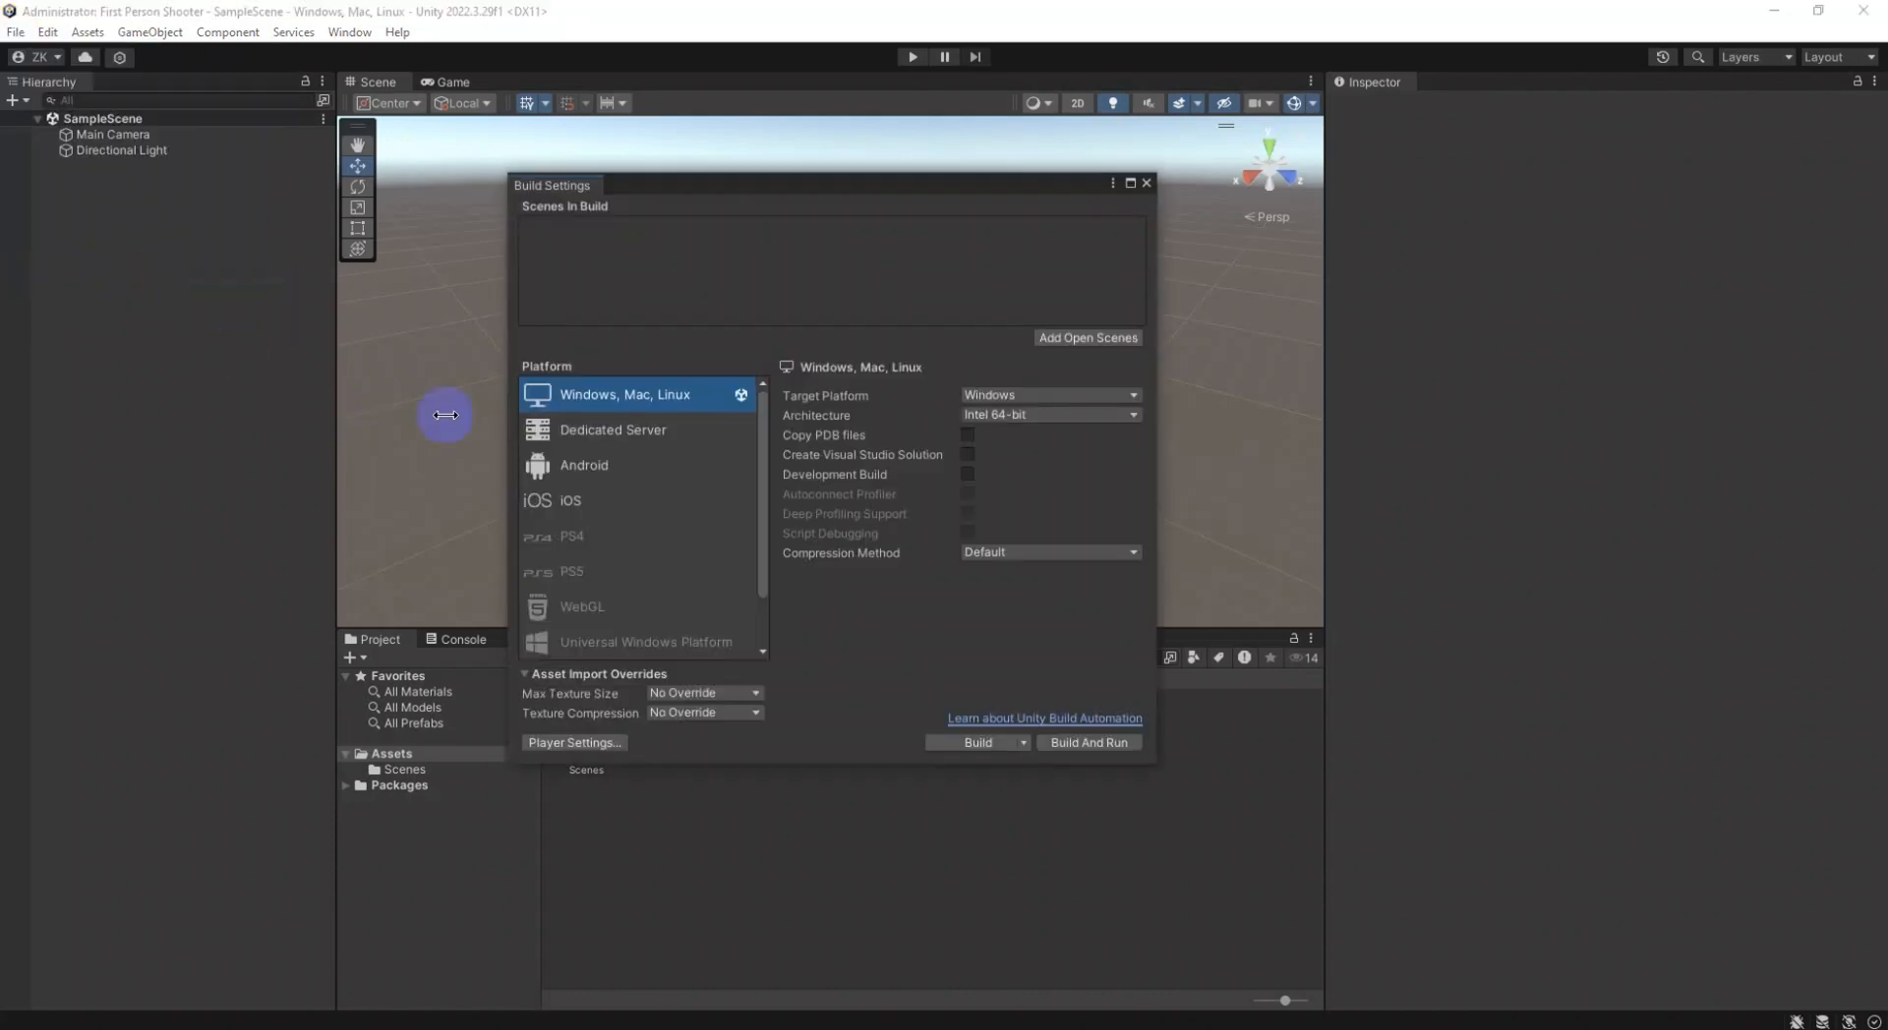
click(589, 461)
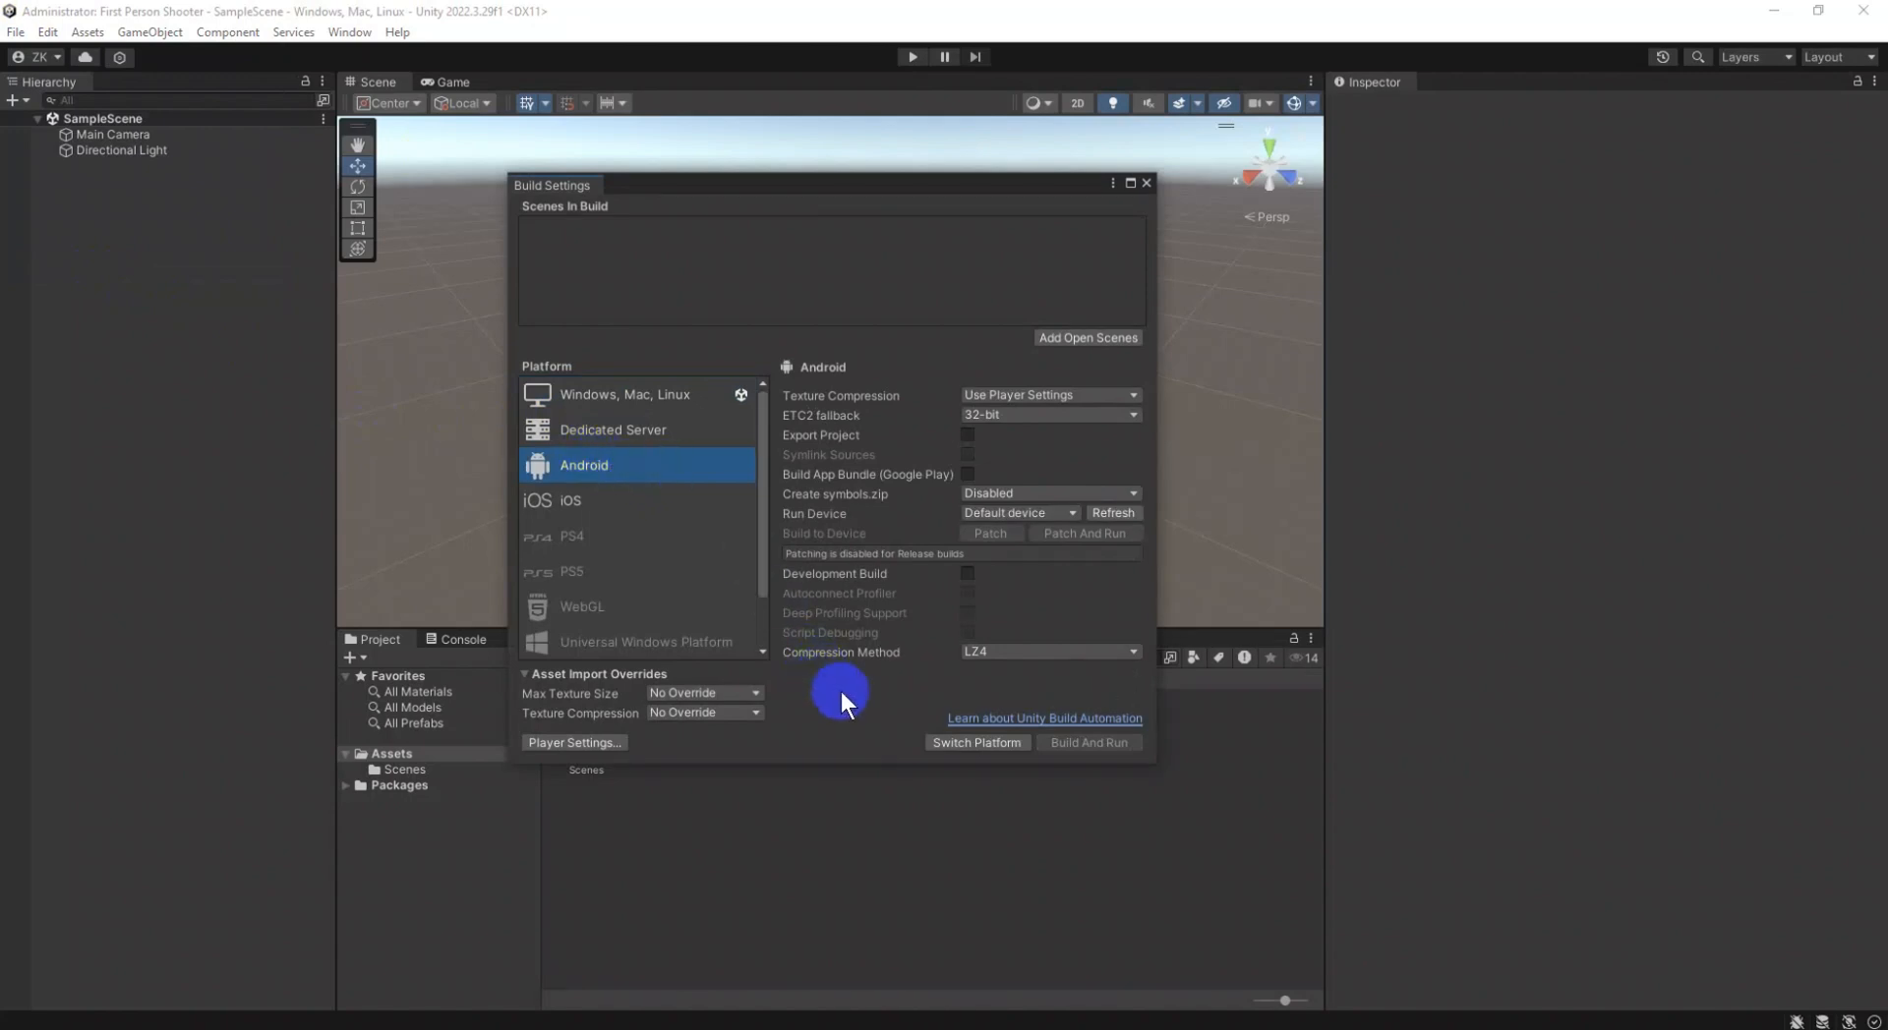
click(976, 743)
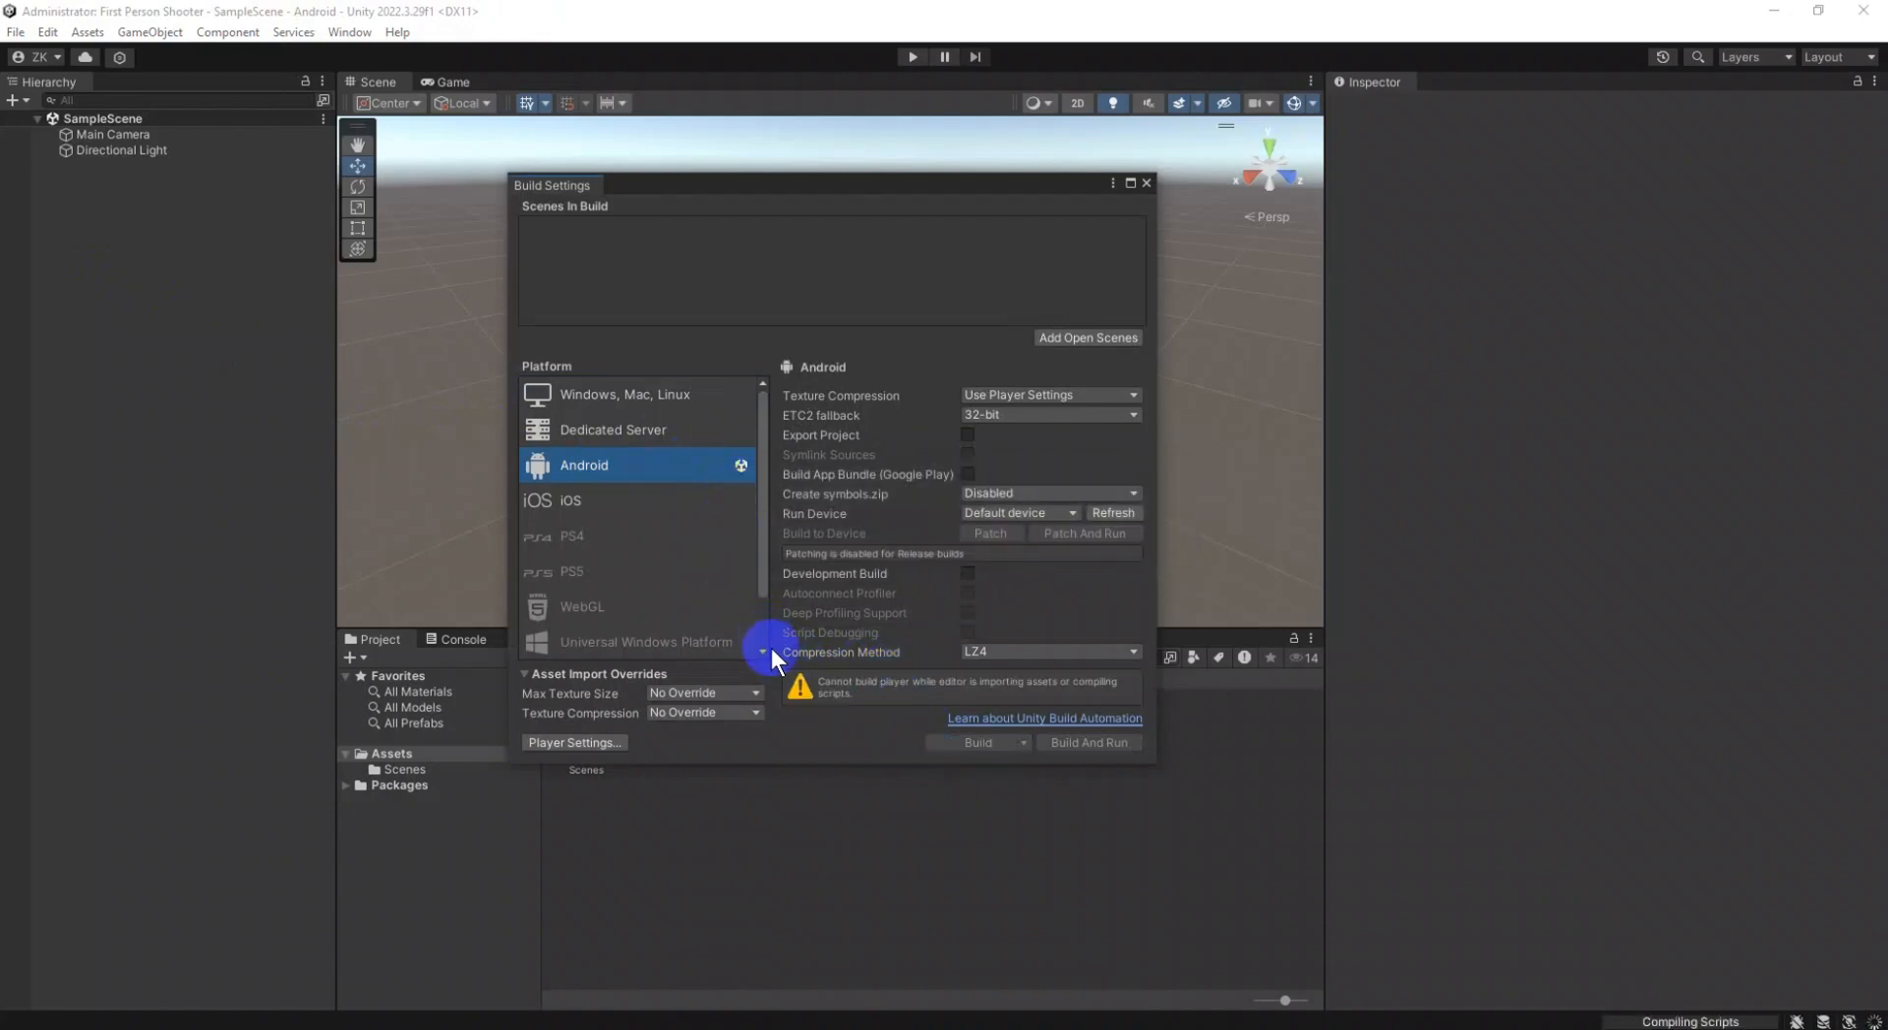
click(688, 434)
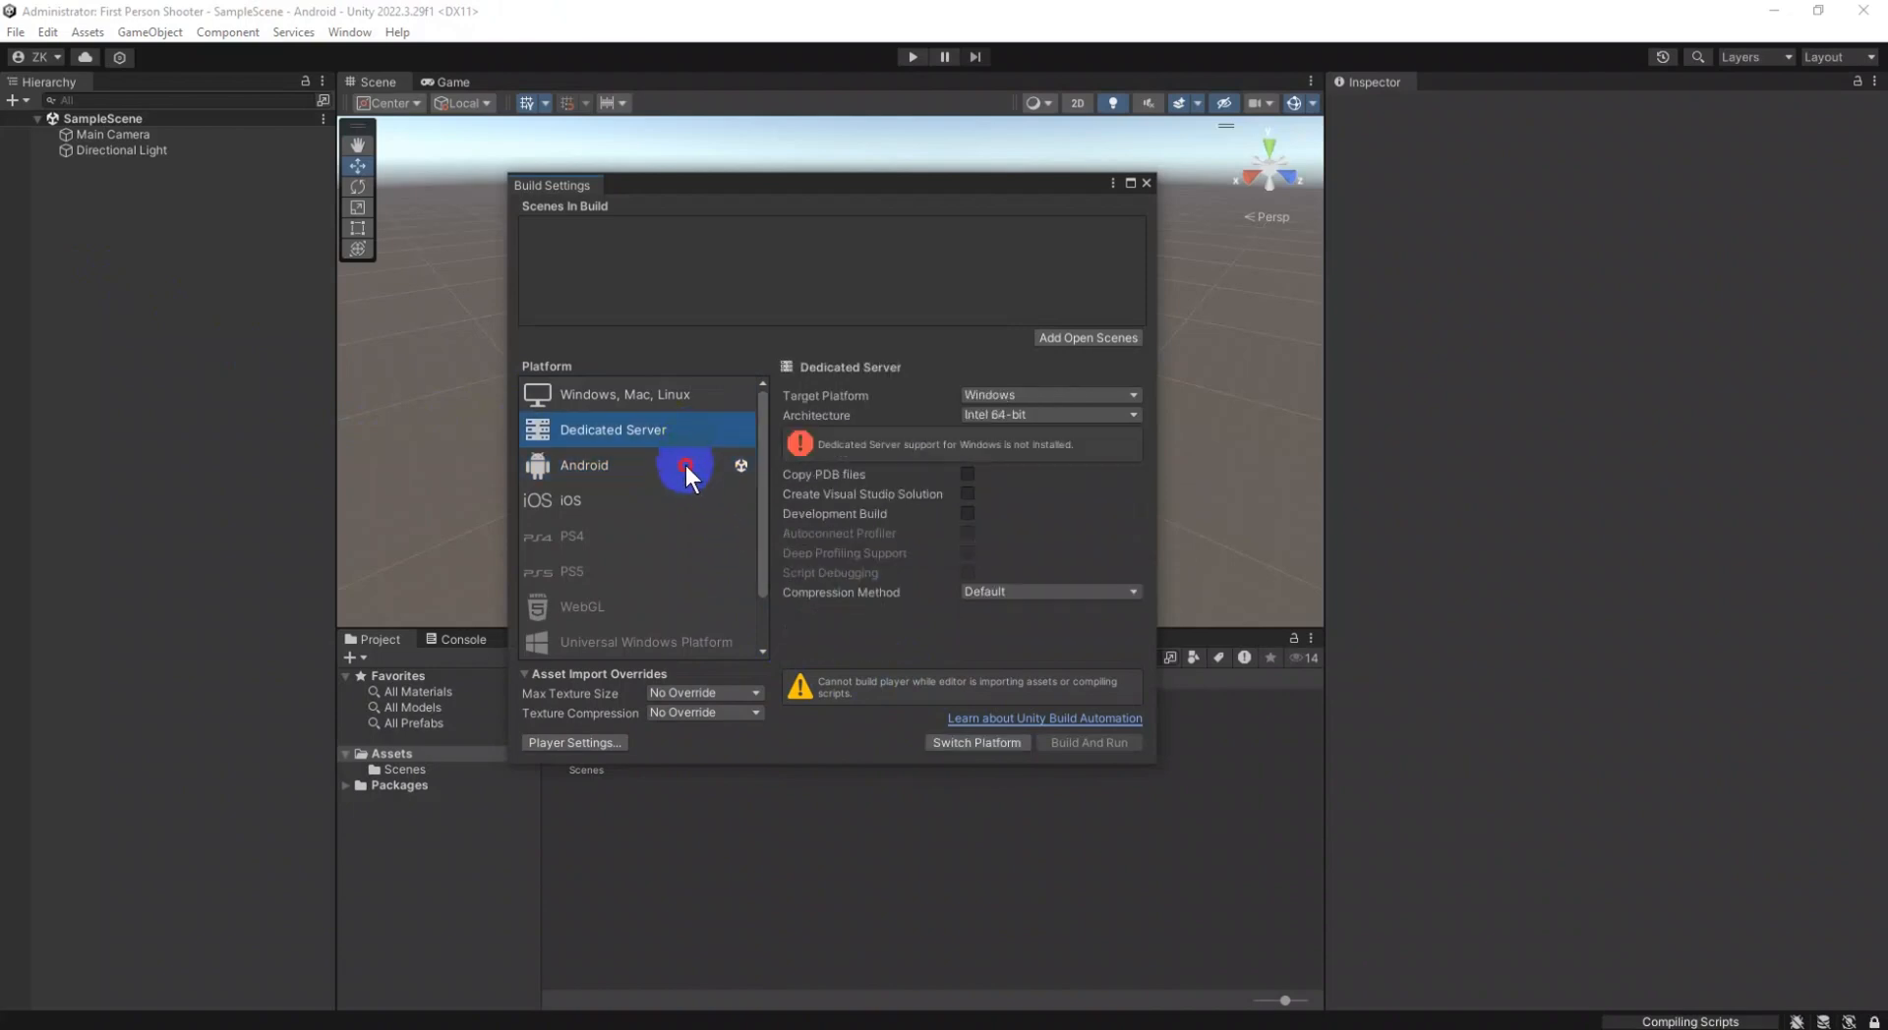
click(686, 464)
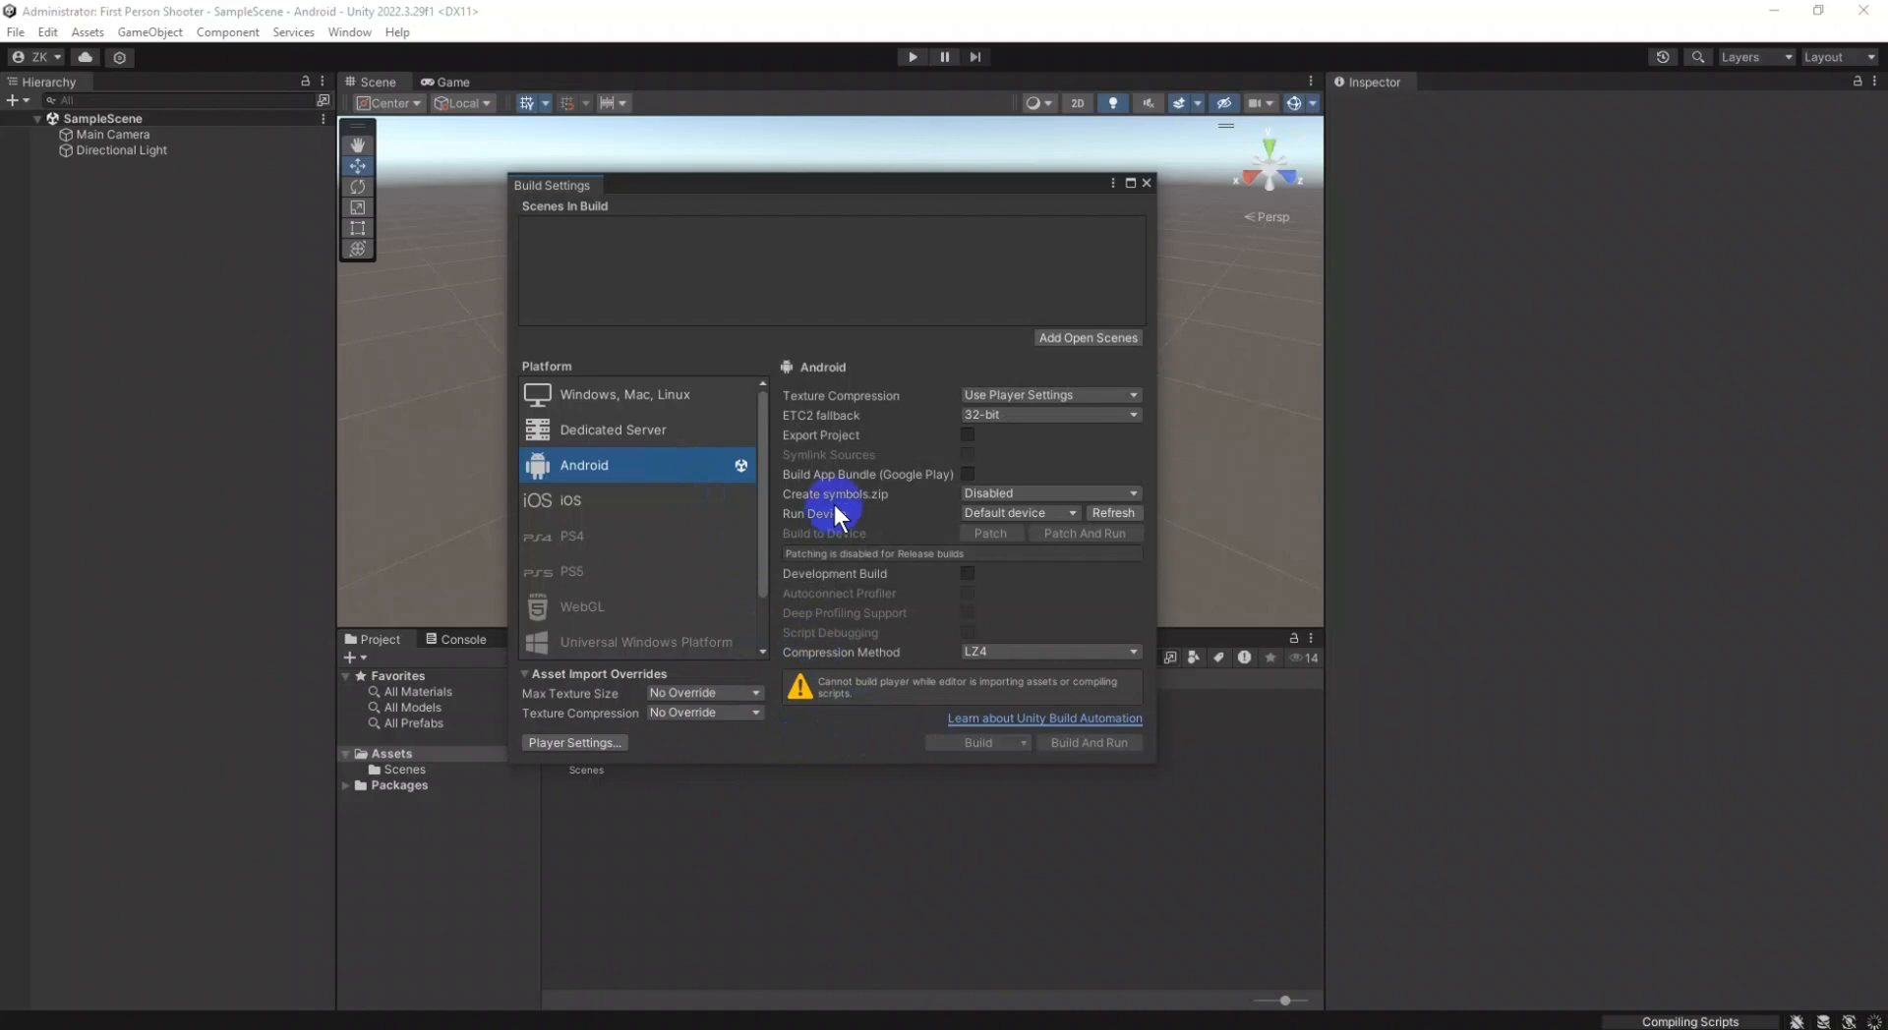
click(1147, 183)
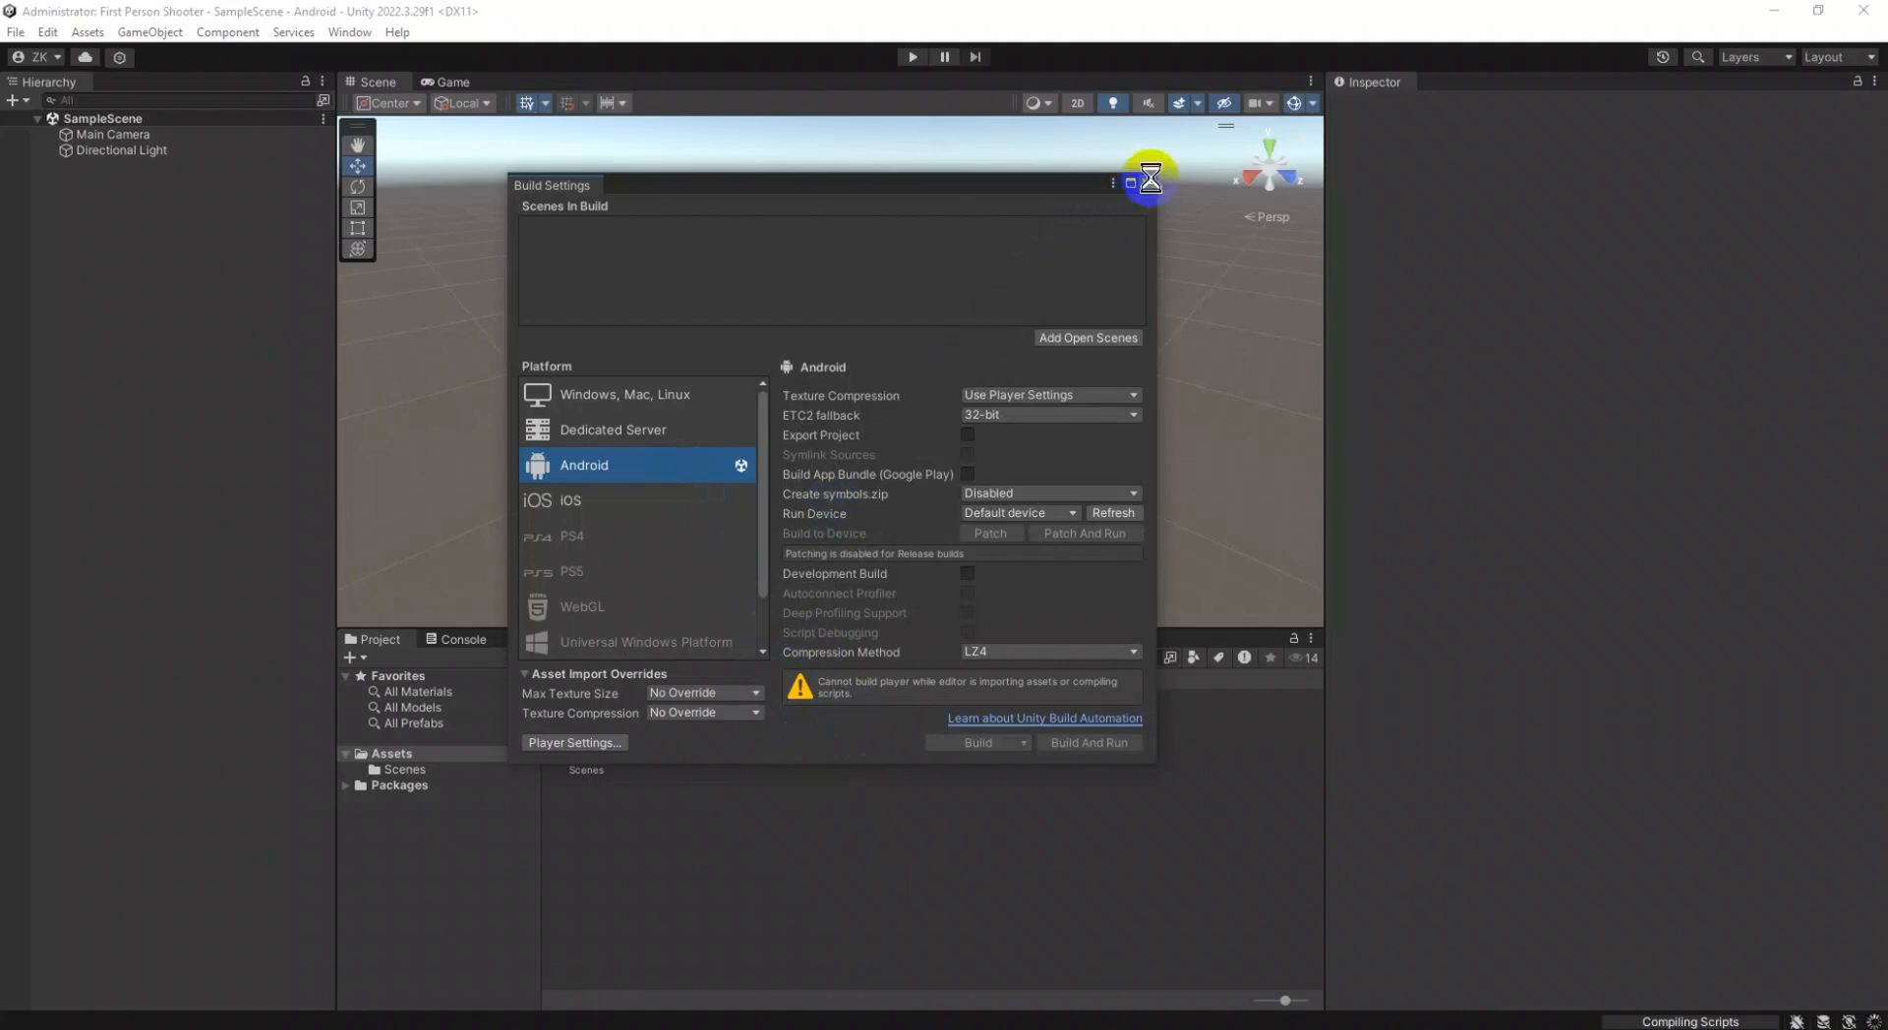
drag(990, 476, 830, 352)
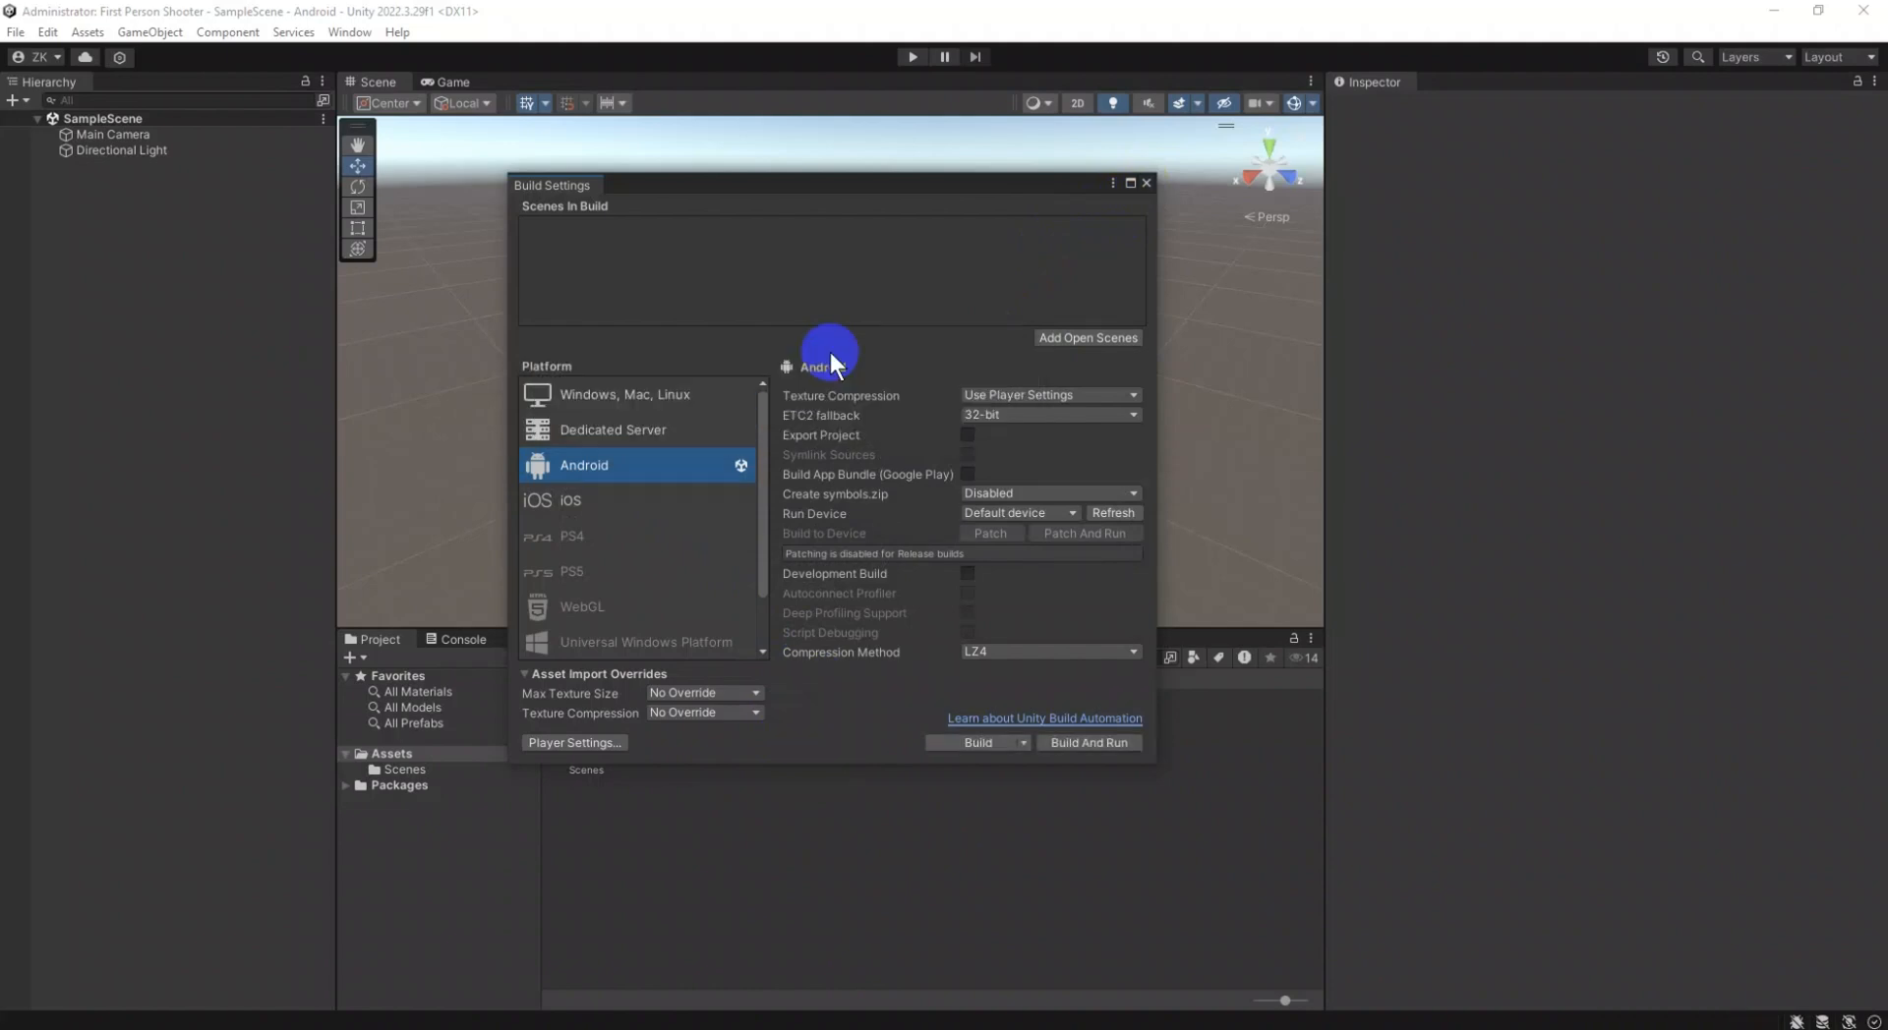
click(1146, 183)
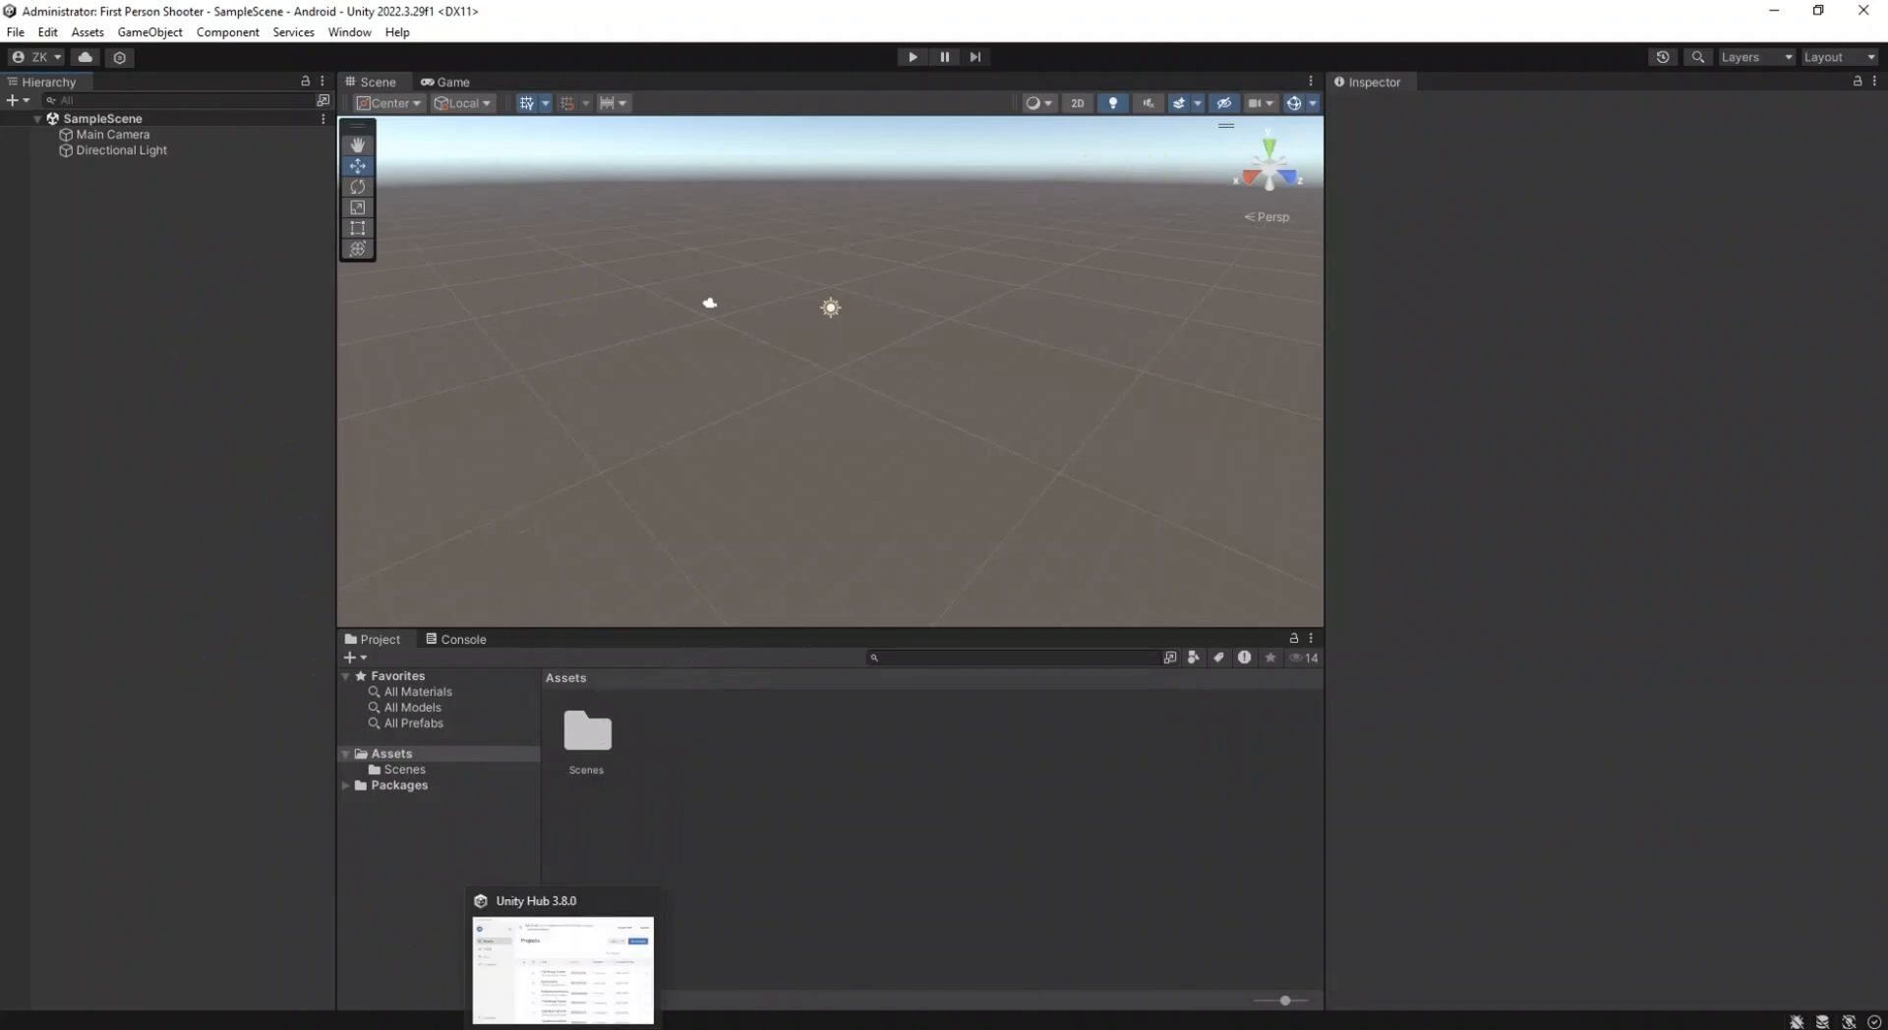
Bring the FPS Engine v1.2 package from the Unity Assets folder into the project's Assets and agree to overwrite the project settings.
mouse_move(563, 1028)
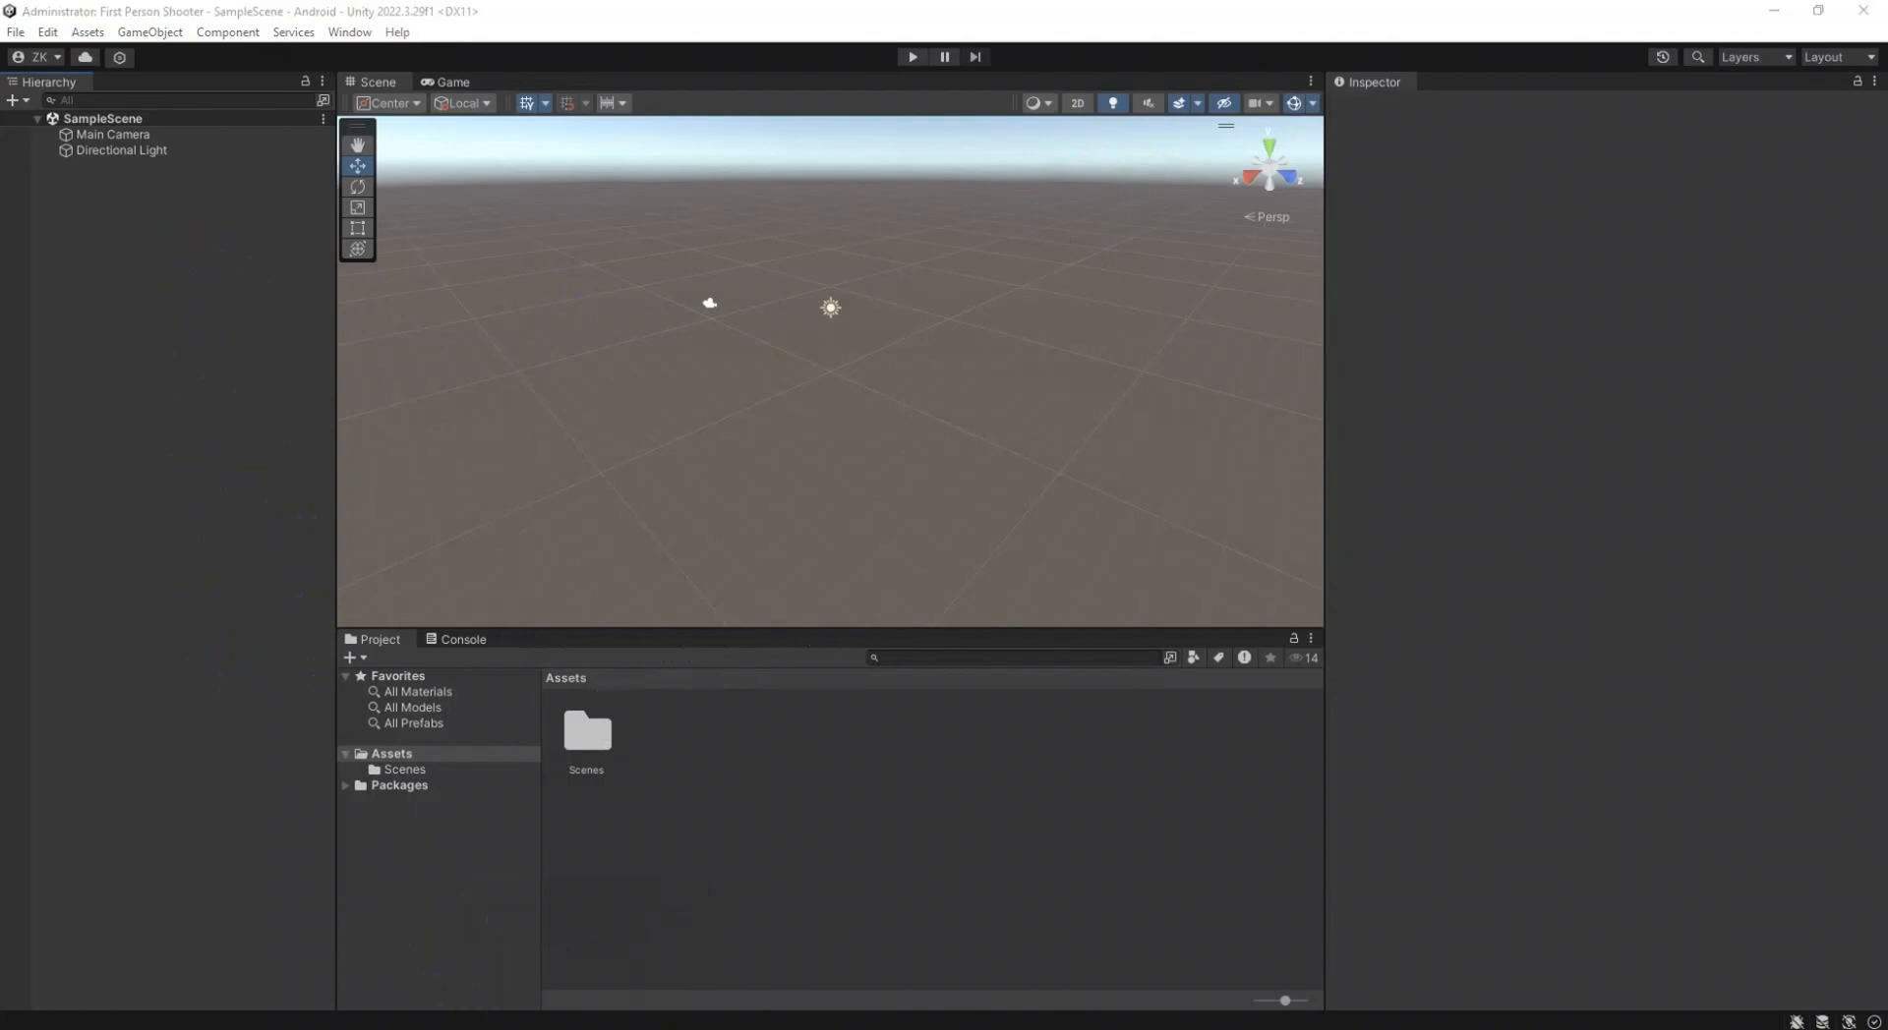
right_click(527, 1028)
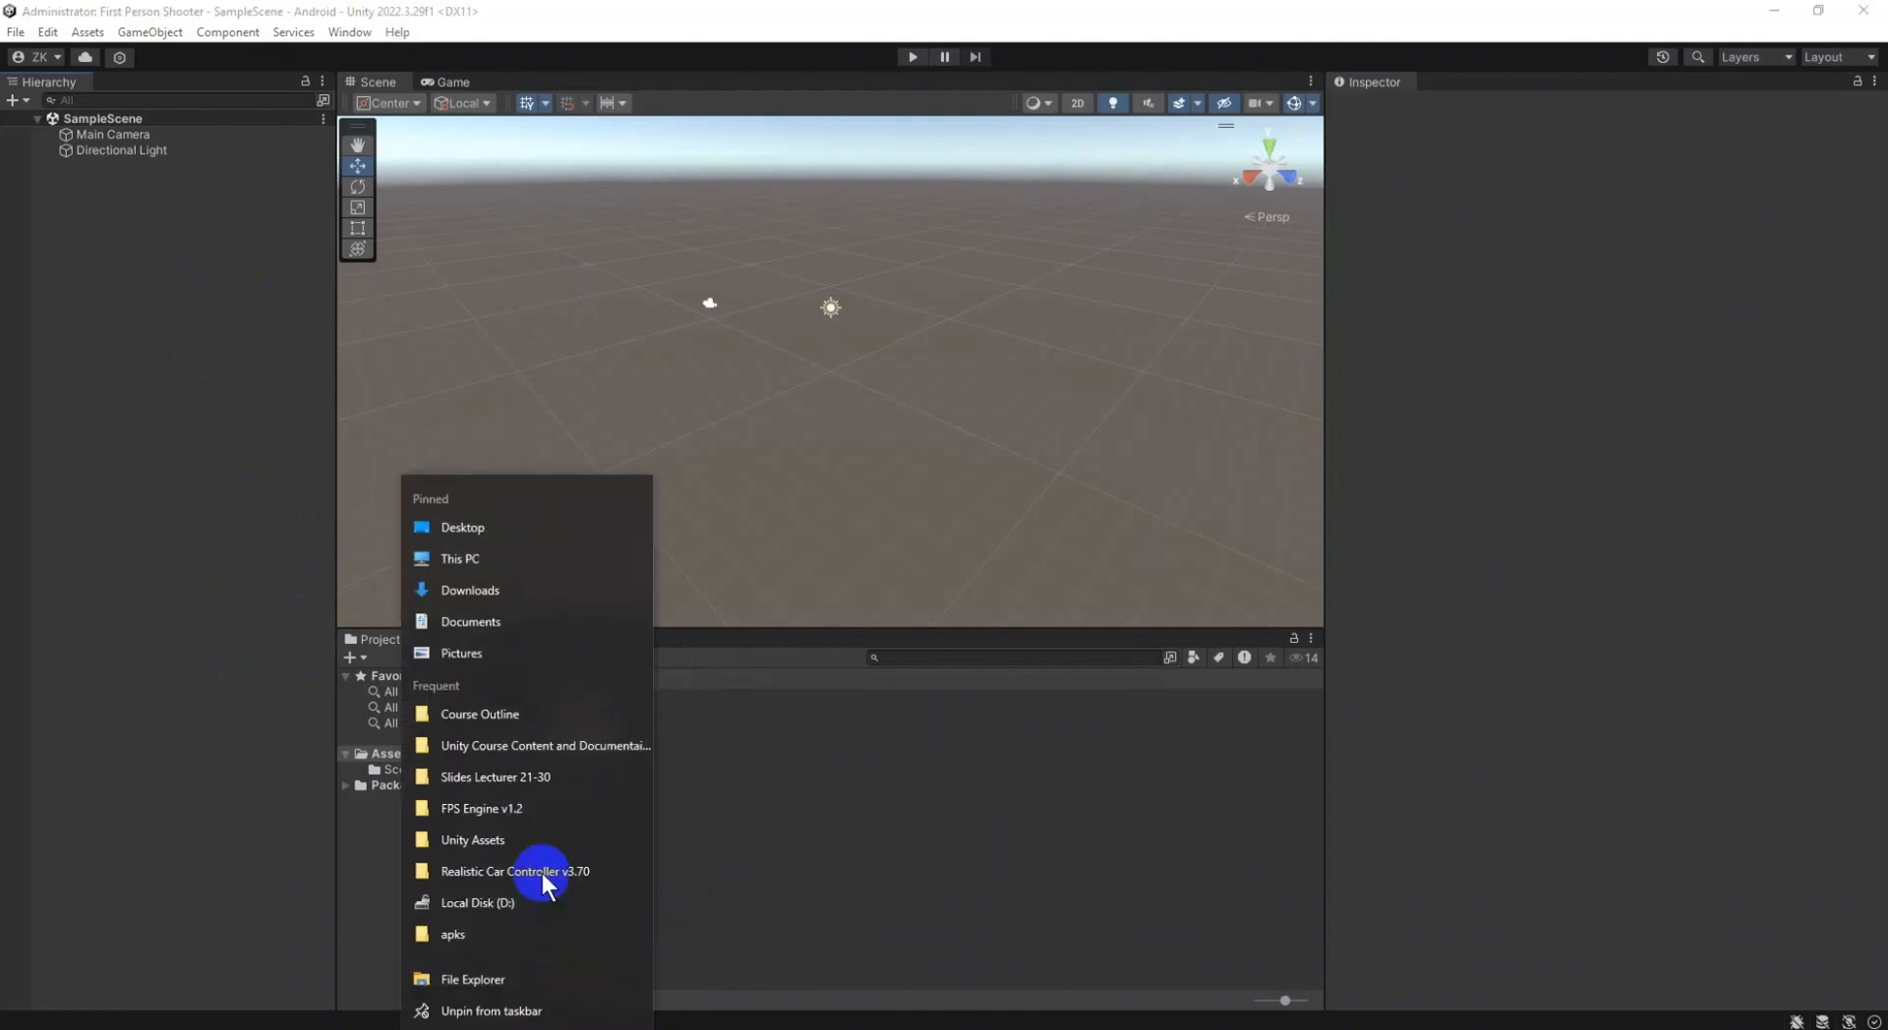
click(500, 828)
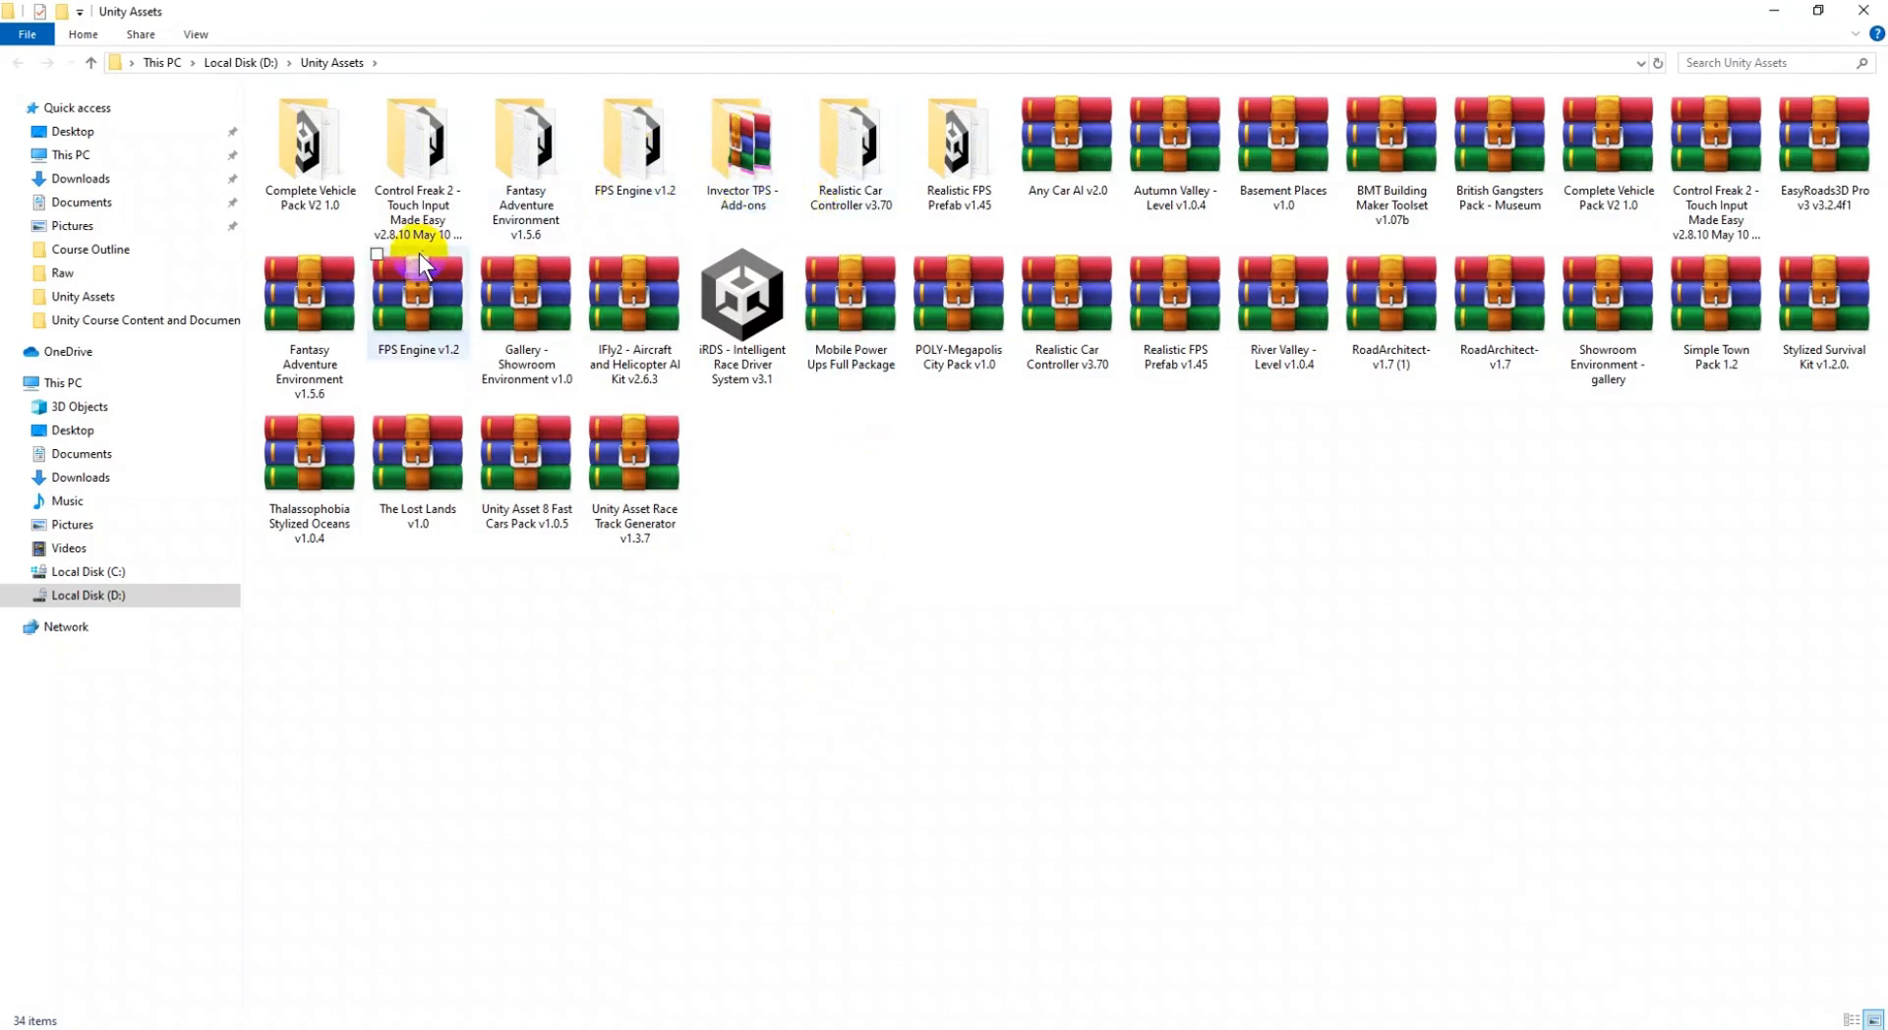
double_click(617, 181)
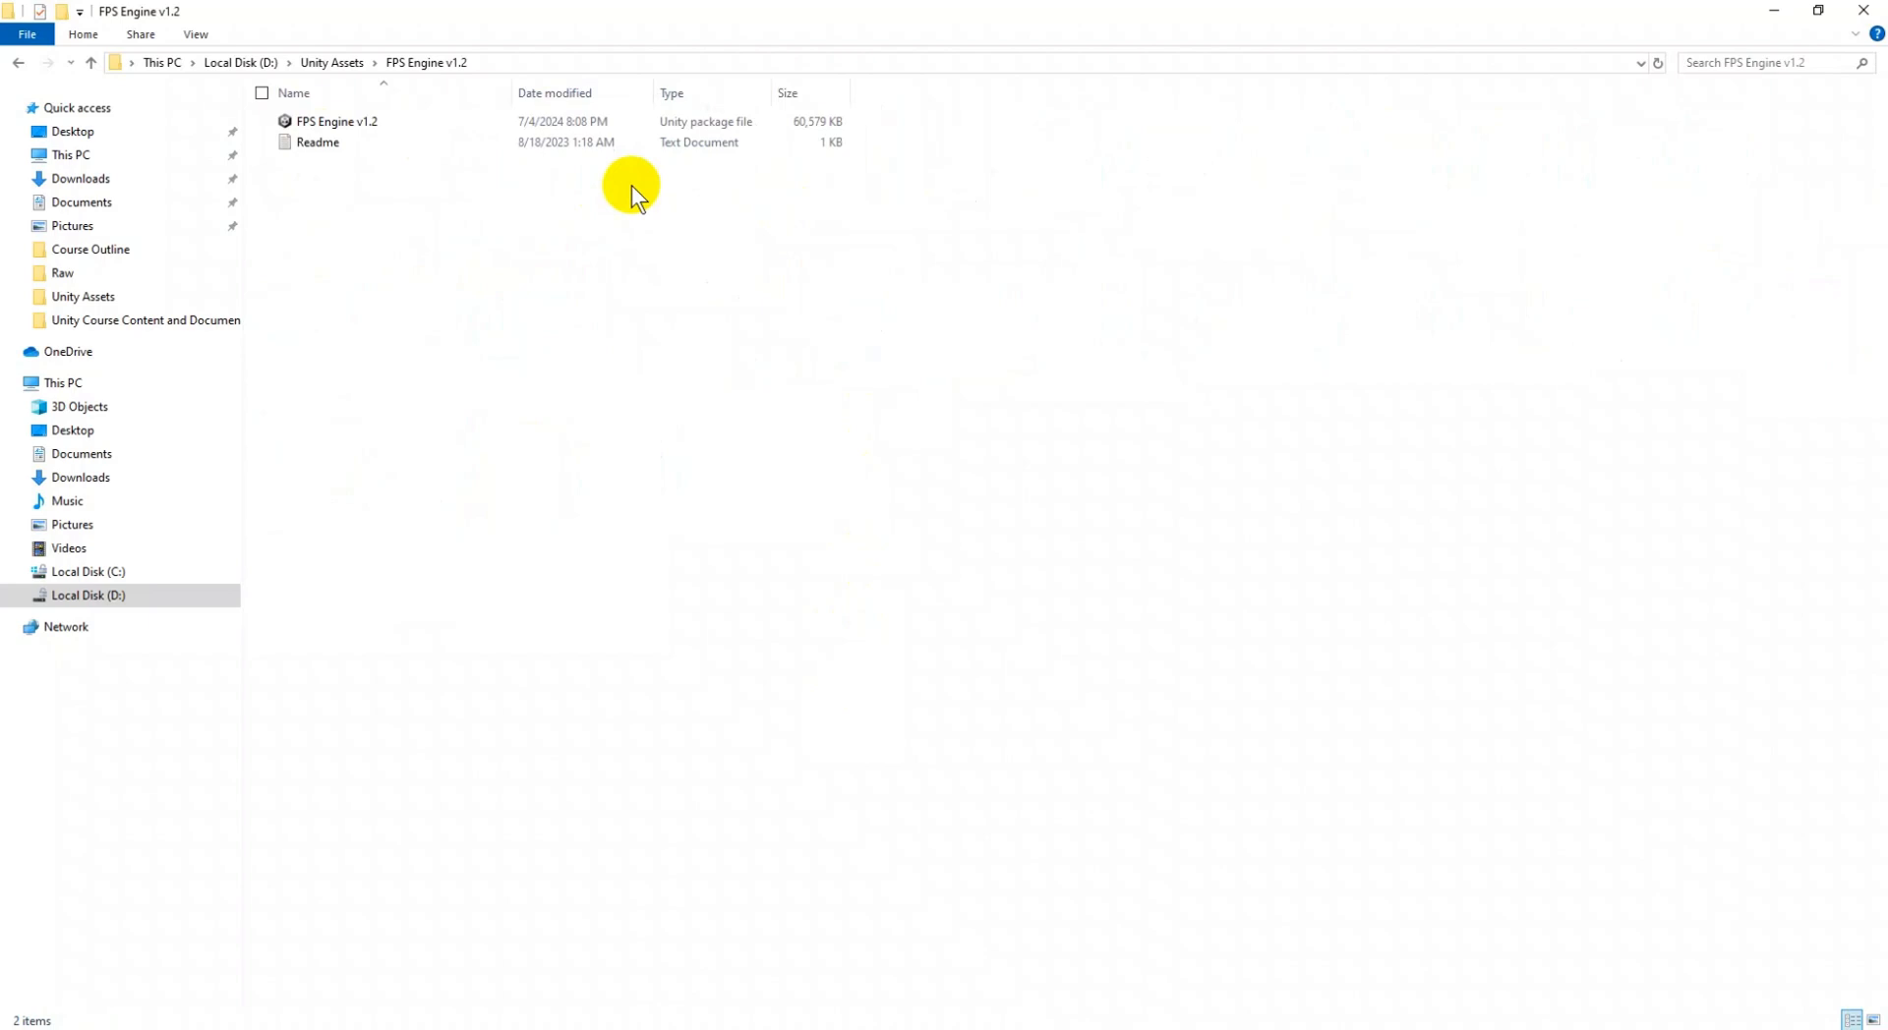
click(449, 128)
drag(414, 118, 419, 754)
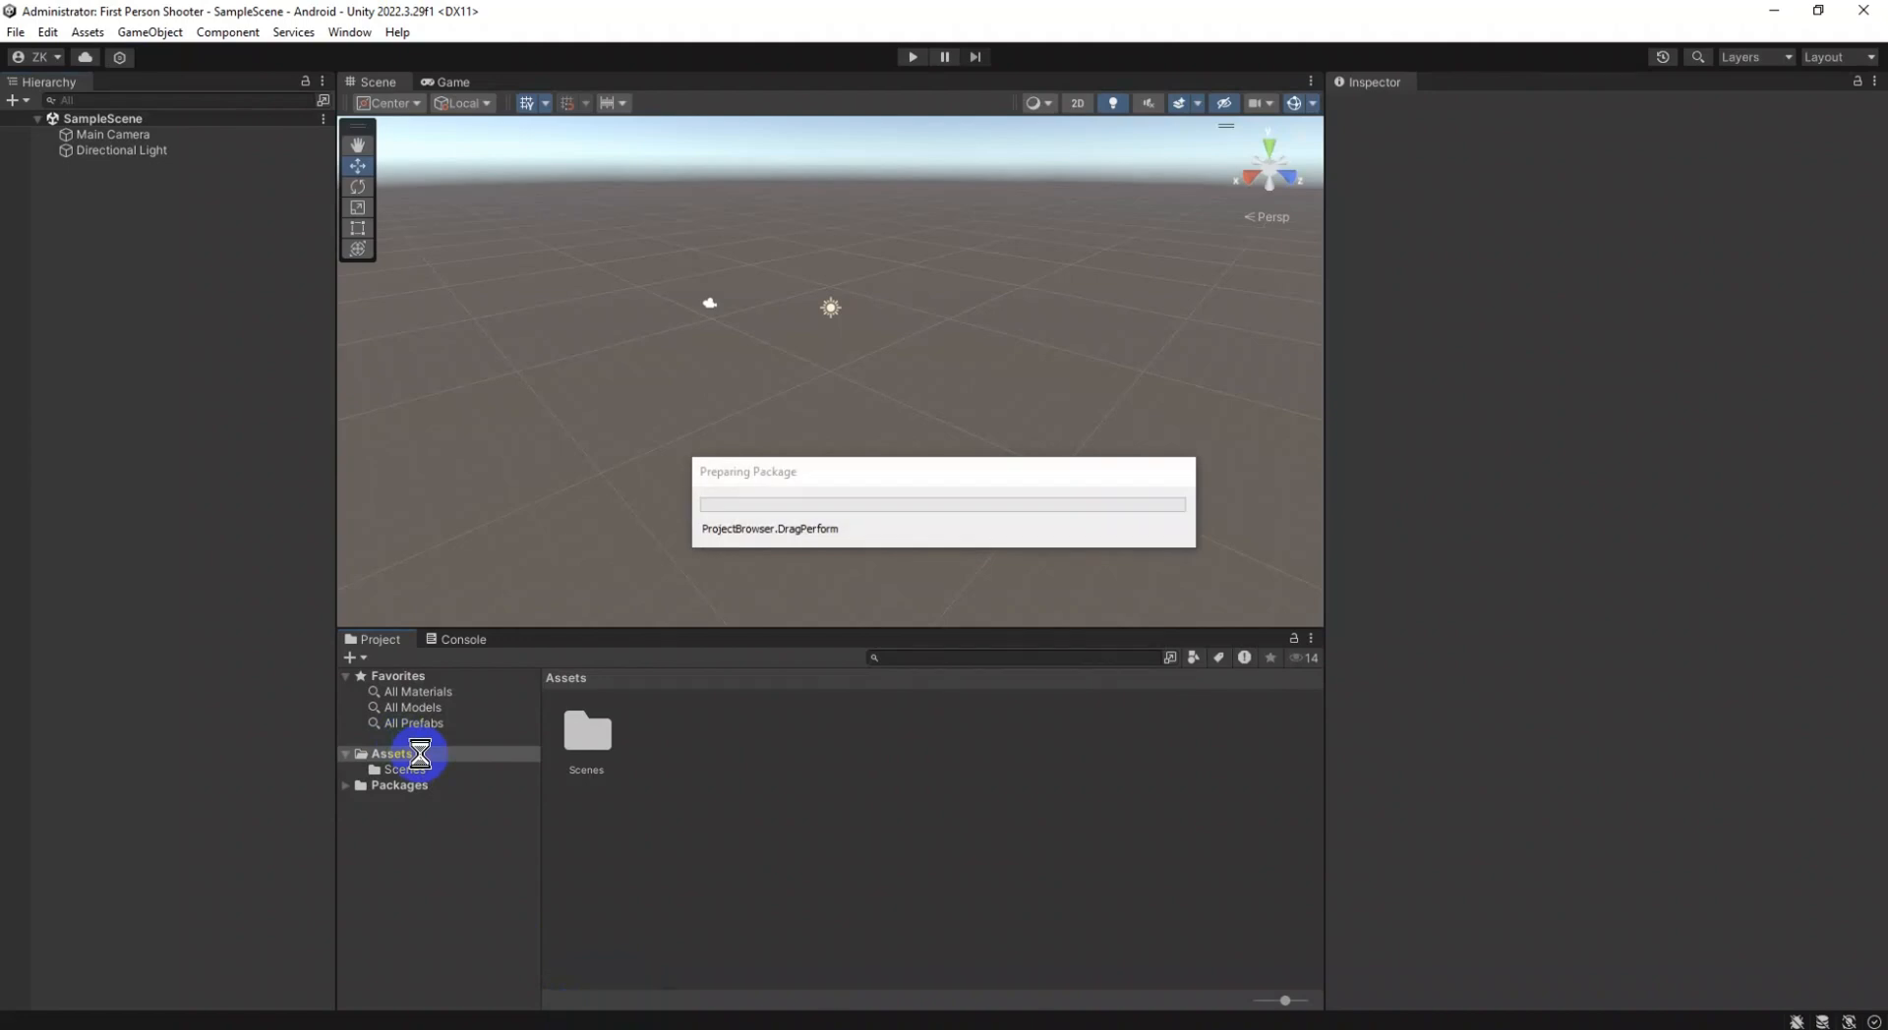
drag(750, 476, 743, 393)
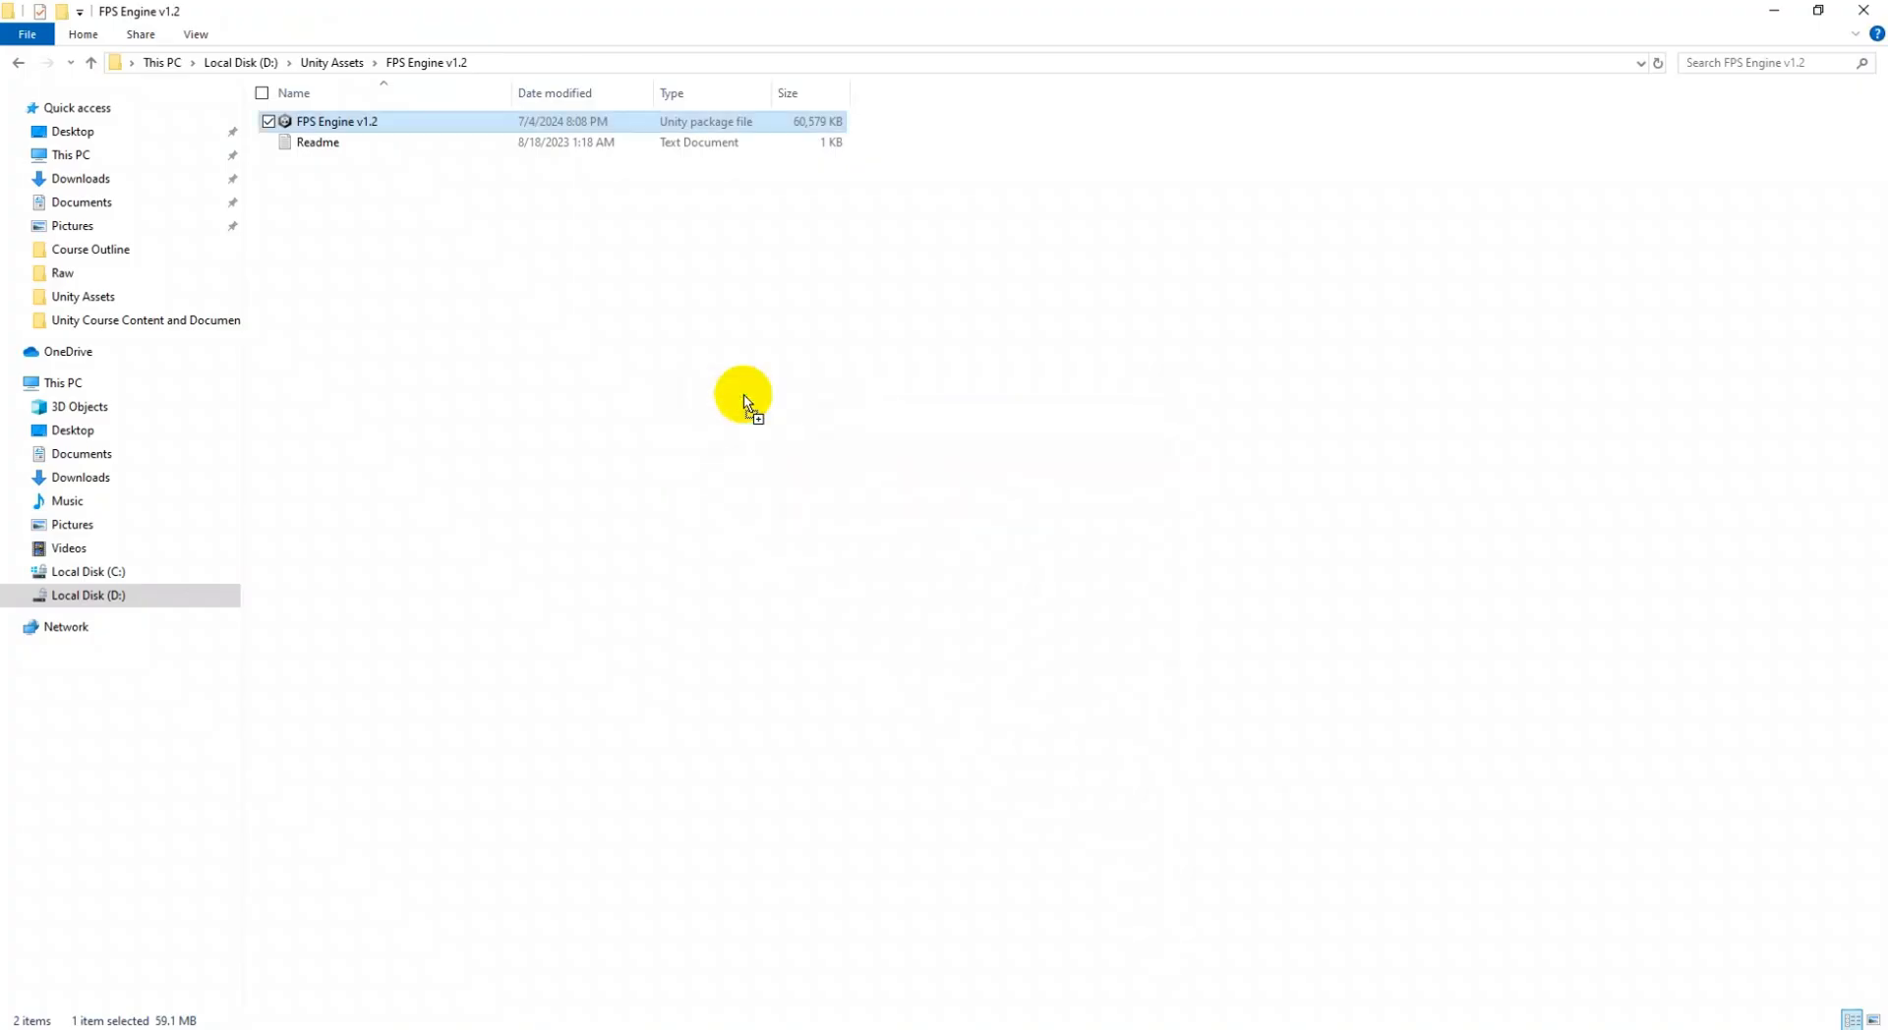
drag(745, 401, 1079, 727)
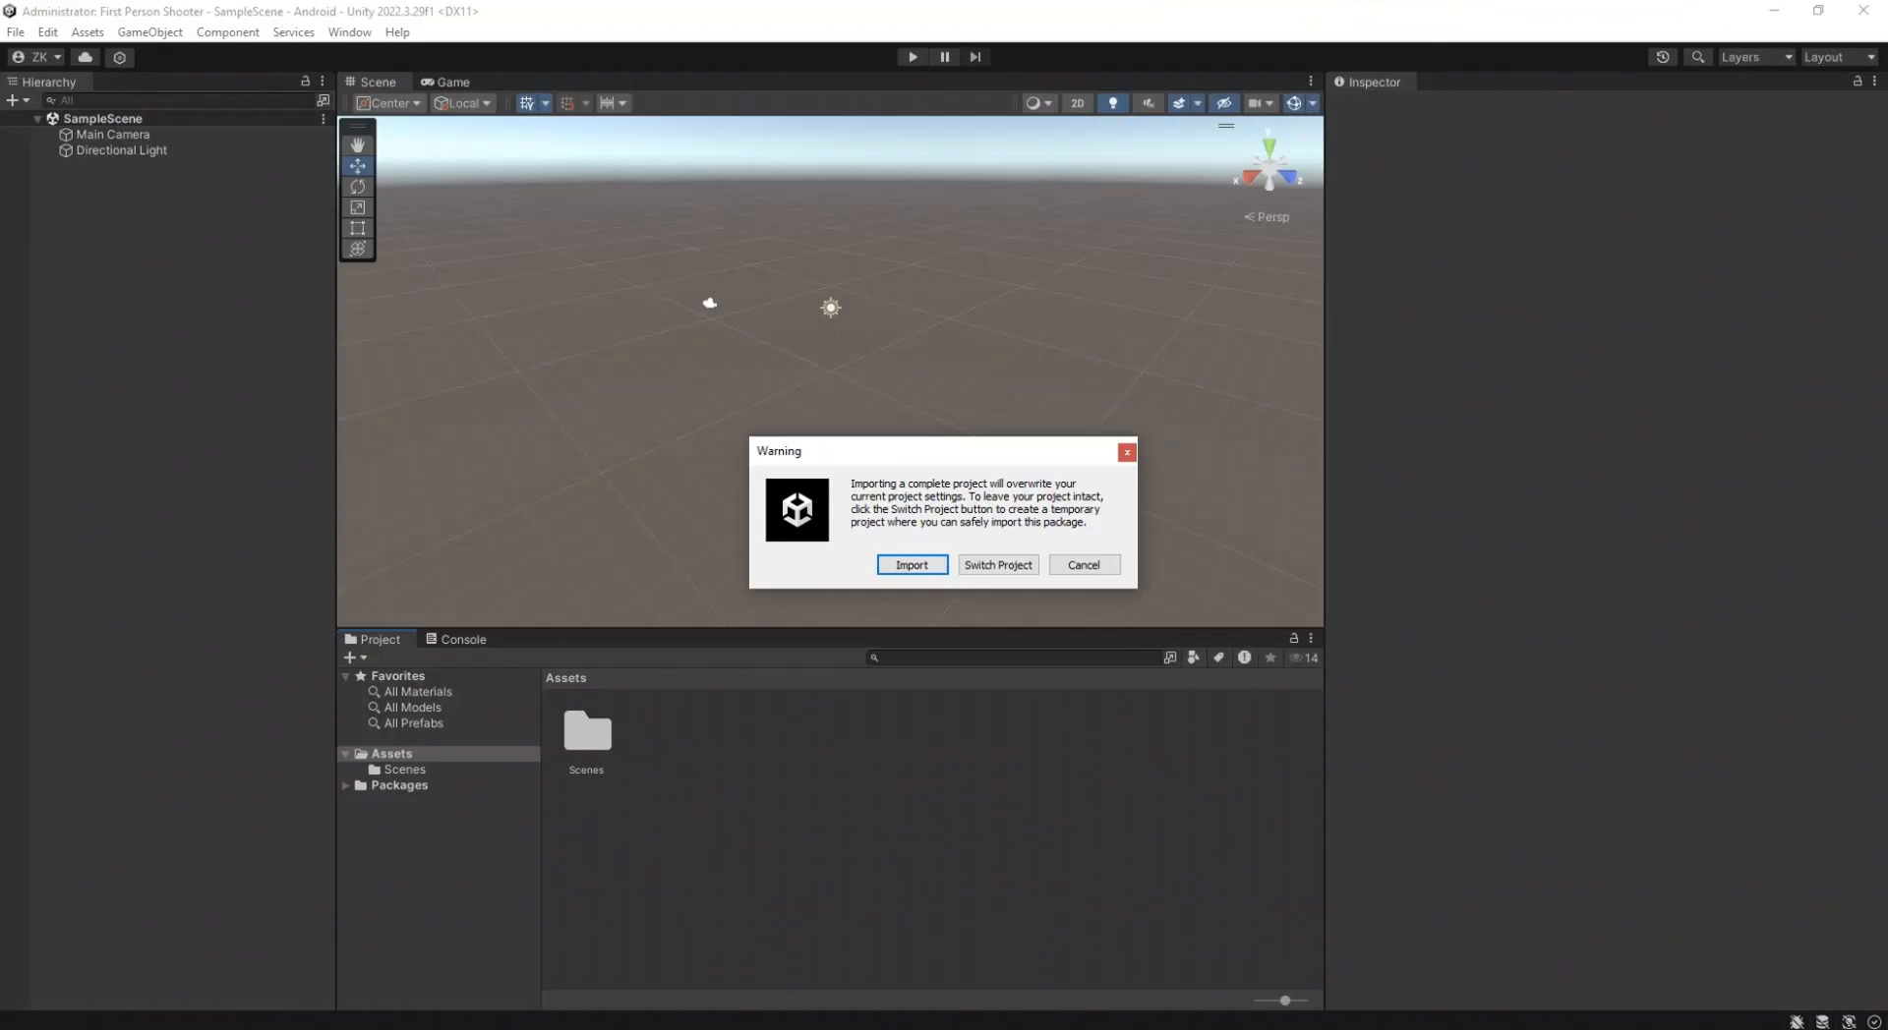
click(911, 564)
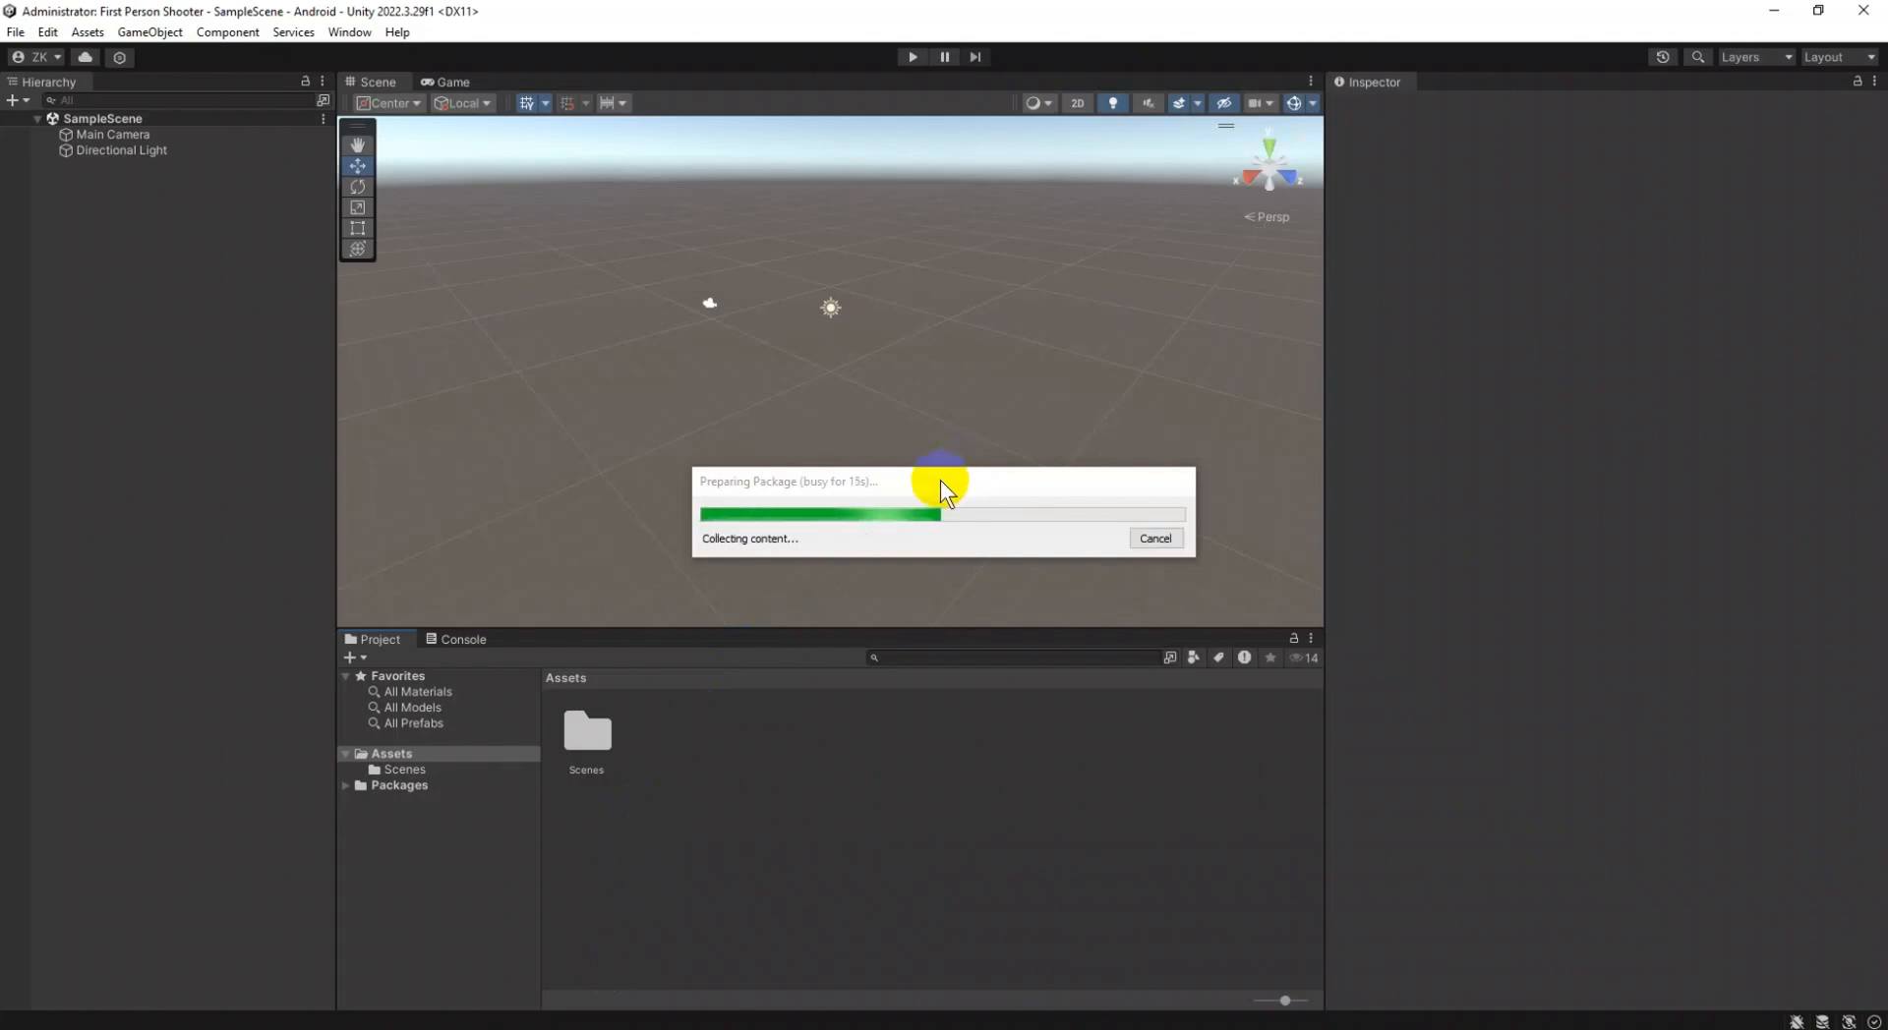
Review the Package Manager dependencies of the asset package and install or upgrade them.
drag(945, 483, 940, 459)
click(924, 460)
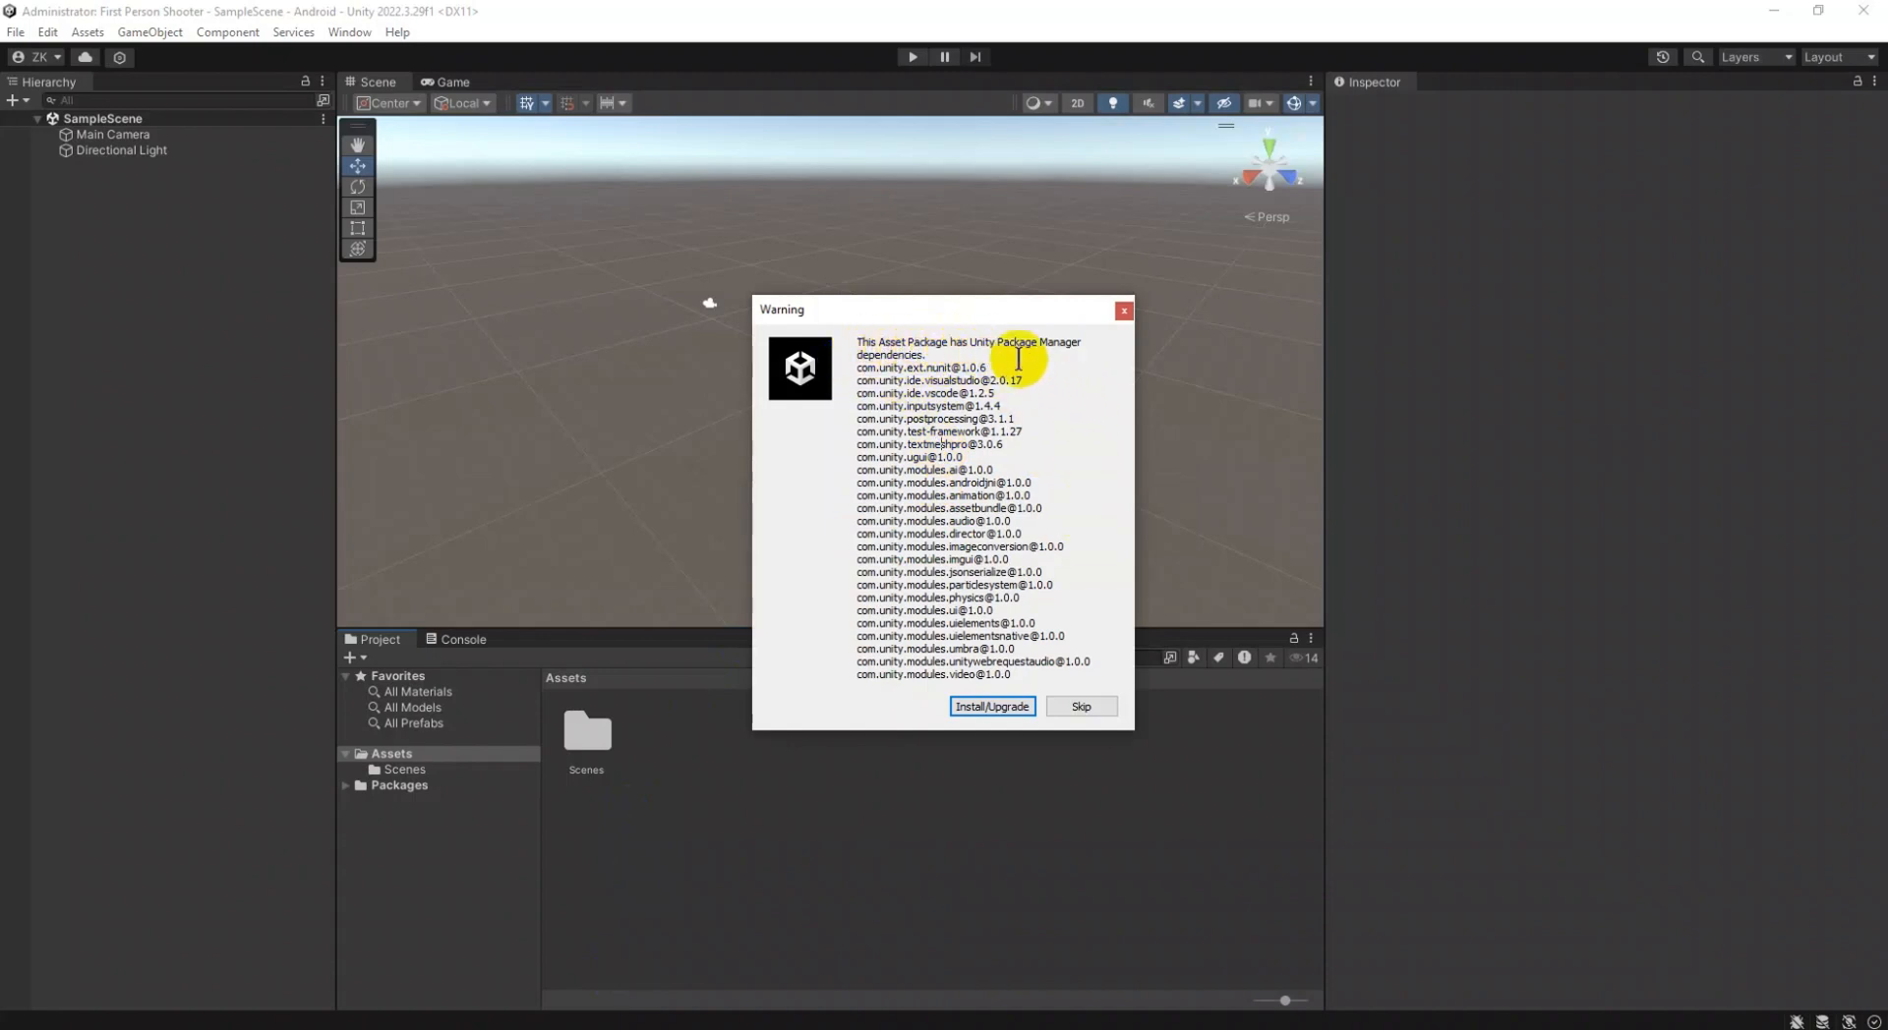
triple_click(870, 371)
drag(874, 371, 1053, 662)
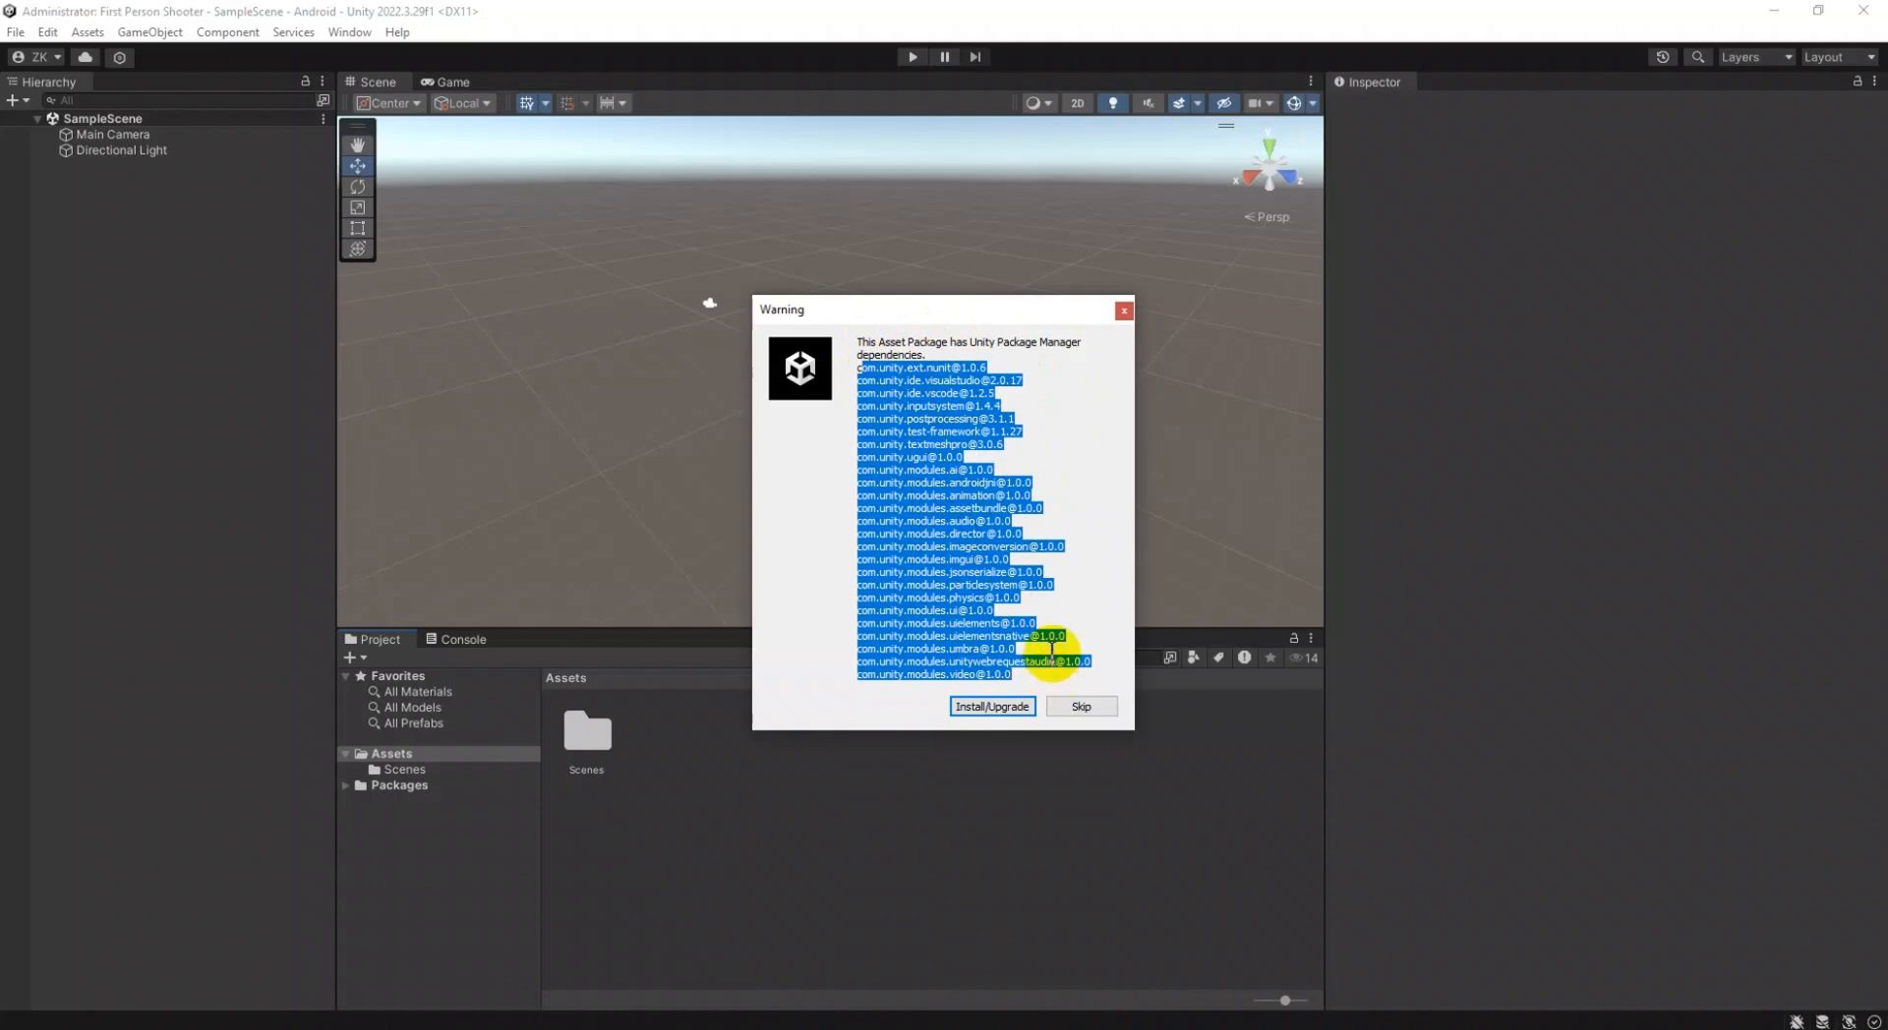
click(1060, 662)
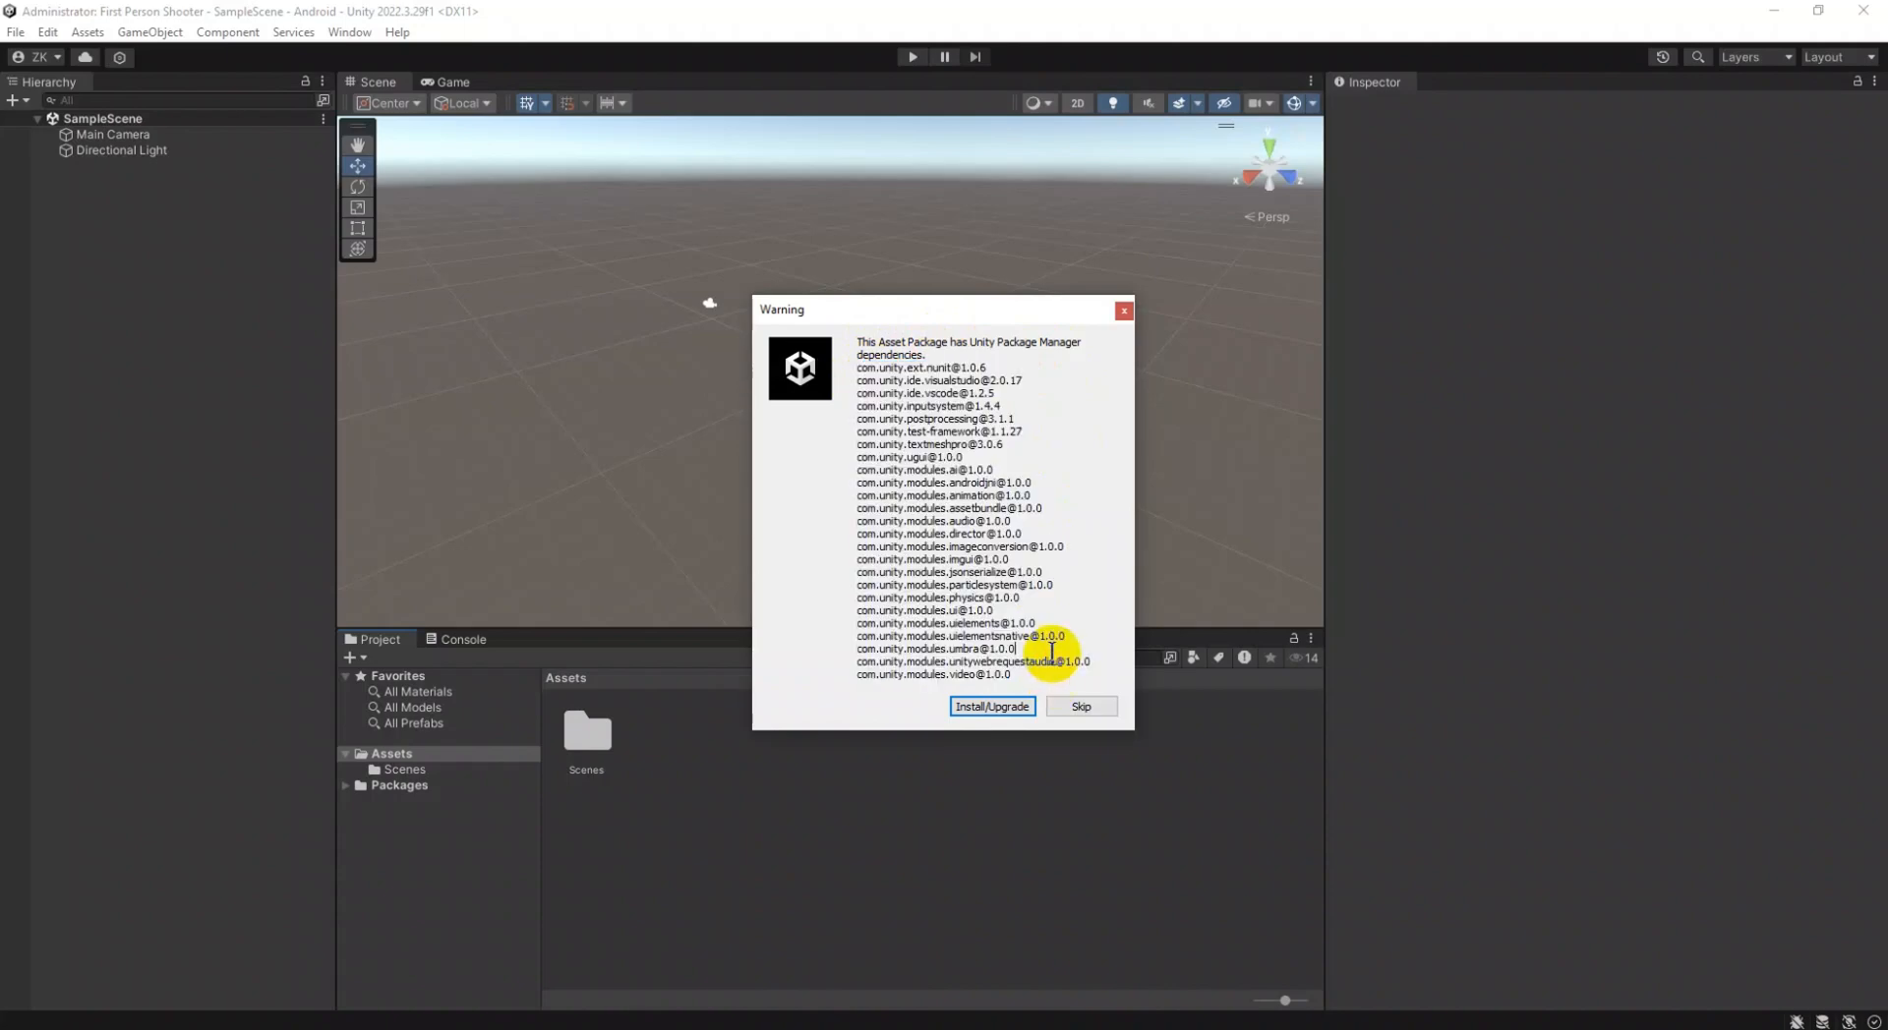
click(992, 706)
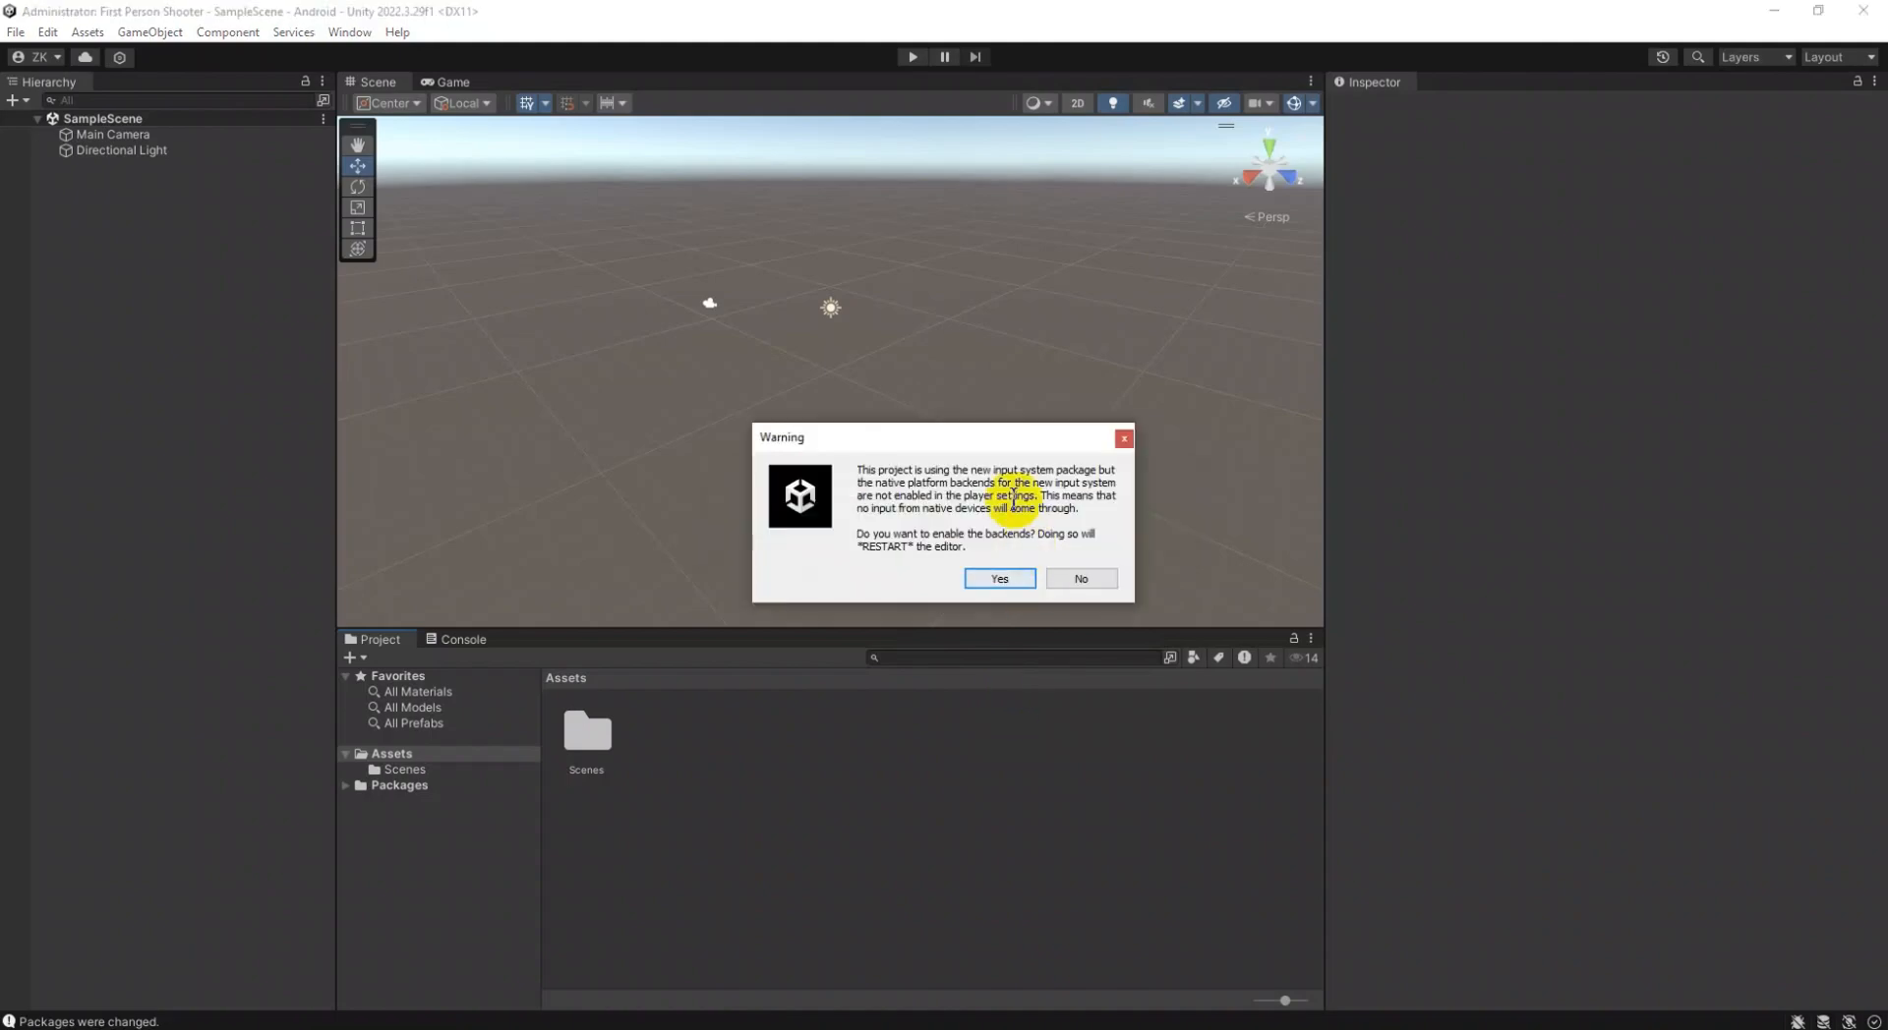
Decline enabling the new input system's platform backends so the import continues without restarting the editor.
drag(952, 452, 902, 432)
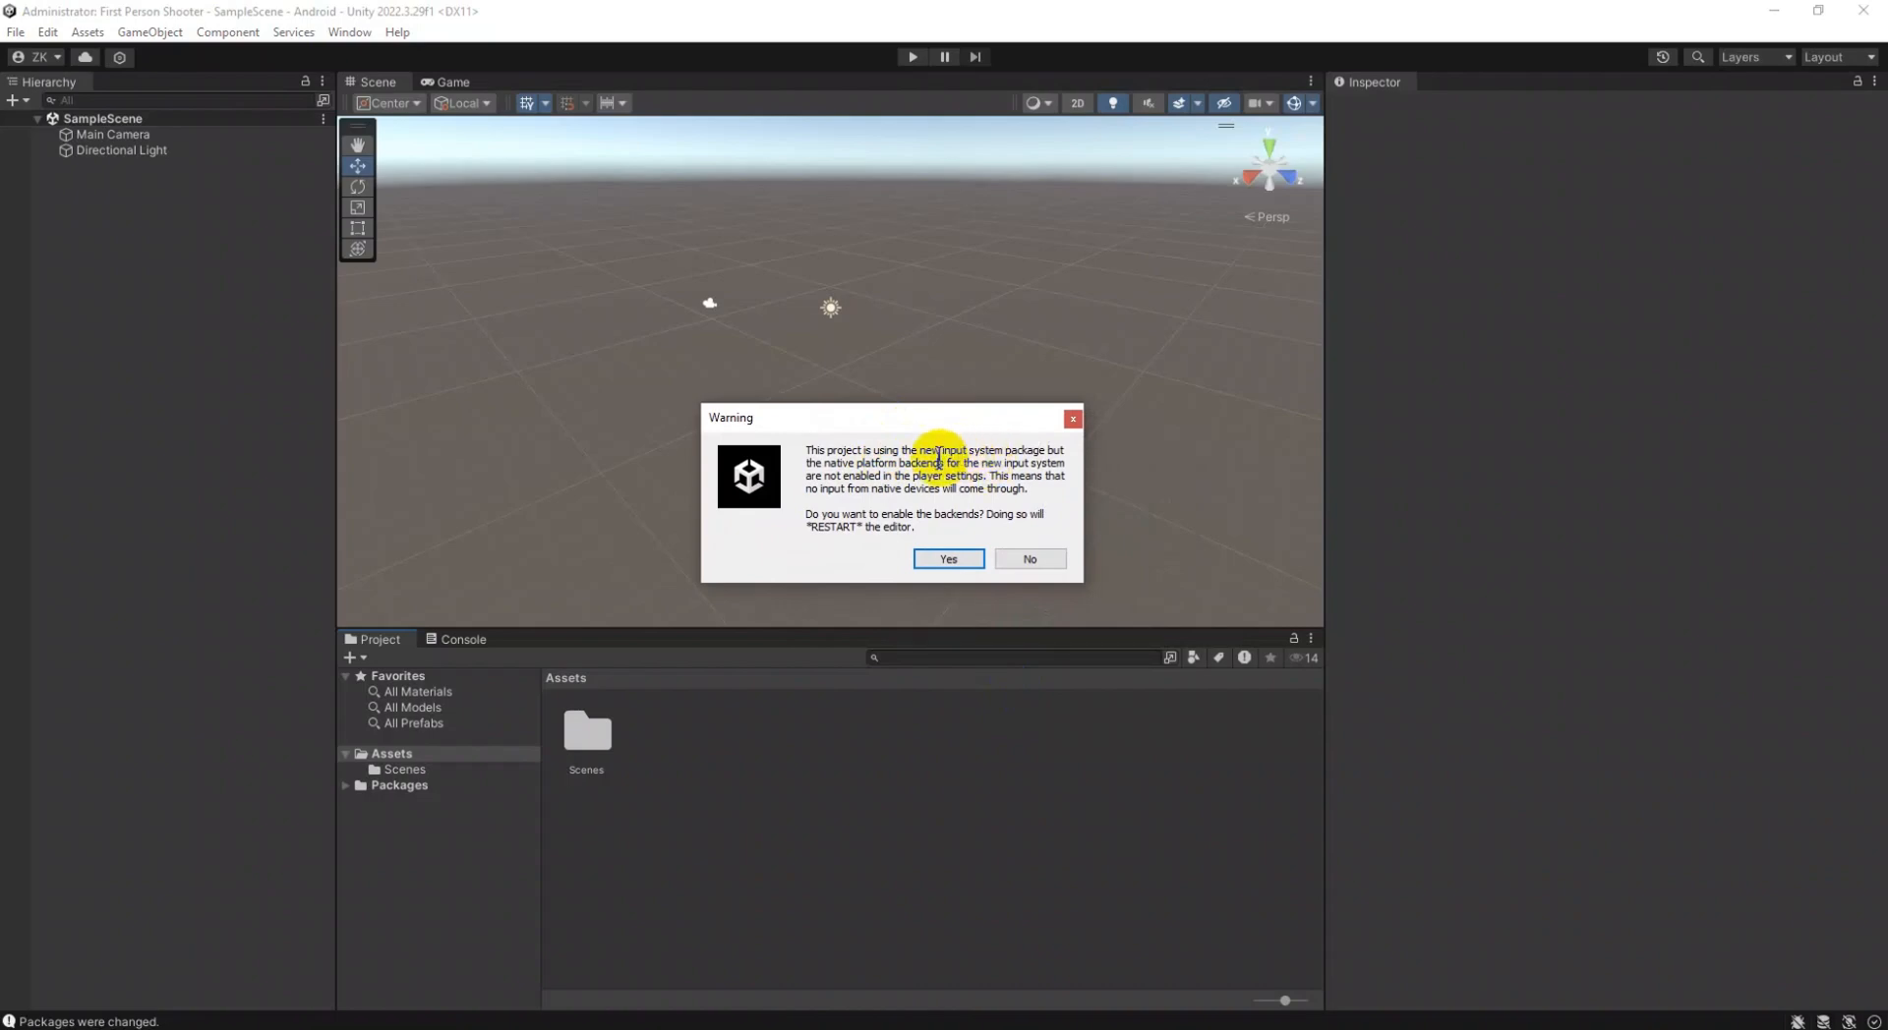
drag(920, 449, 998, 435)
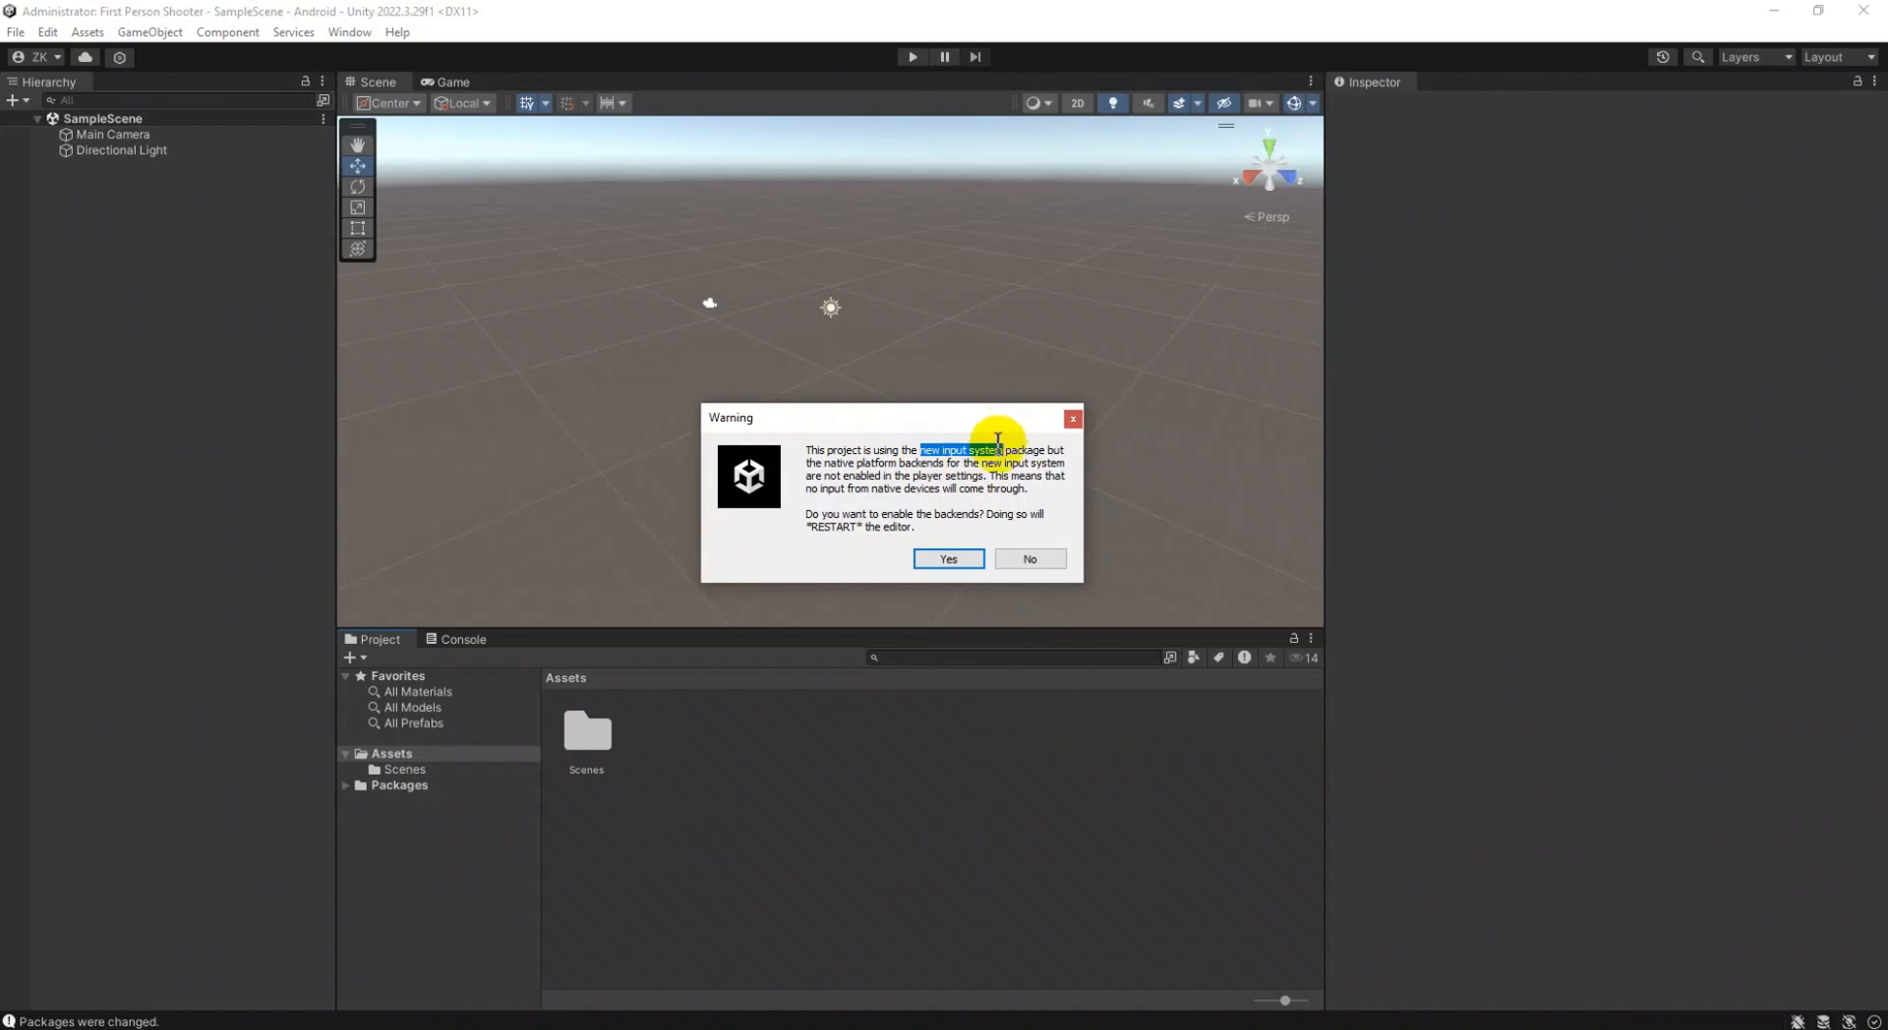
click(952, 452)
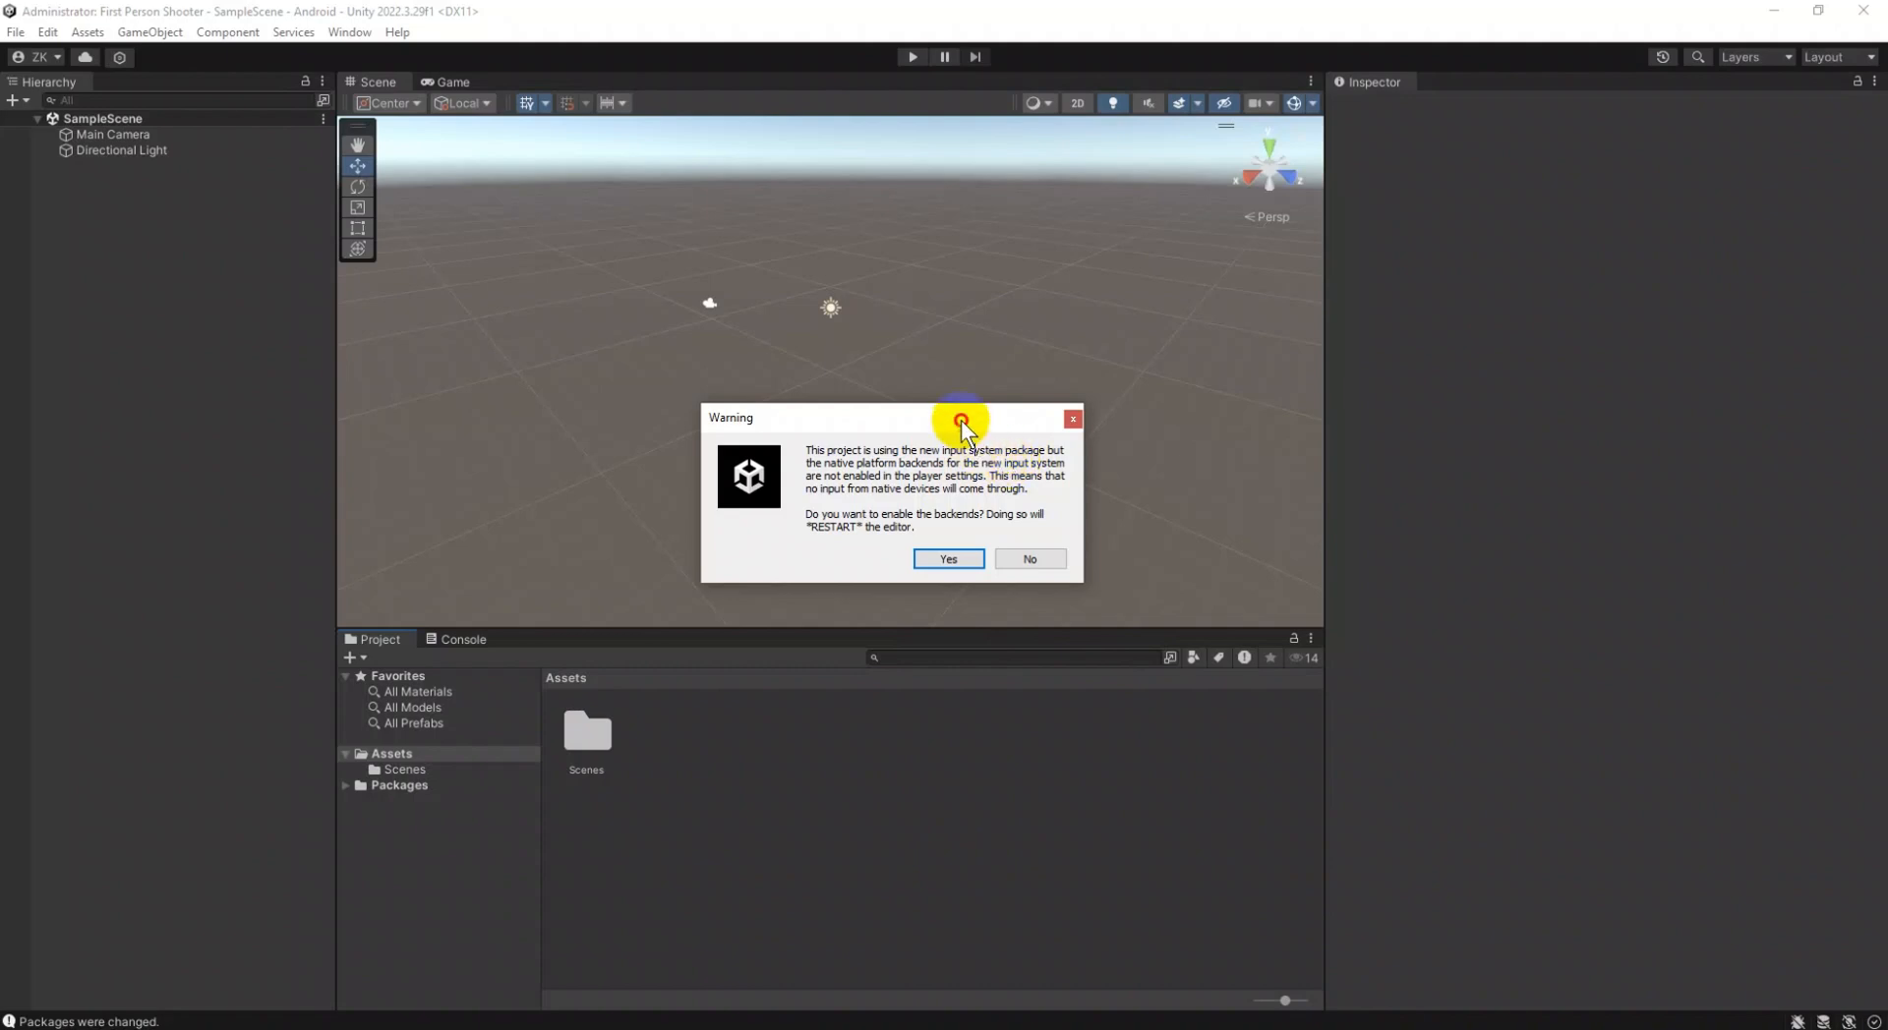
drag(960, 421, 999, 404)
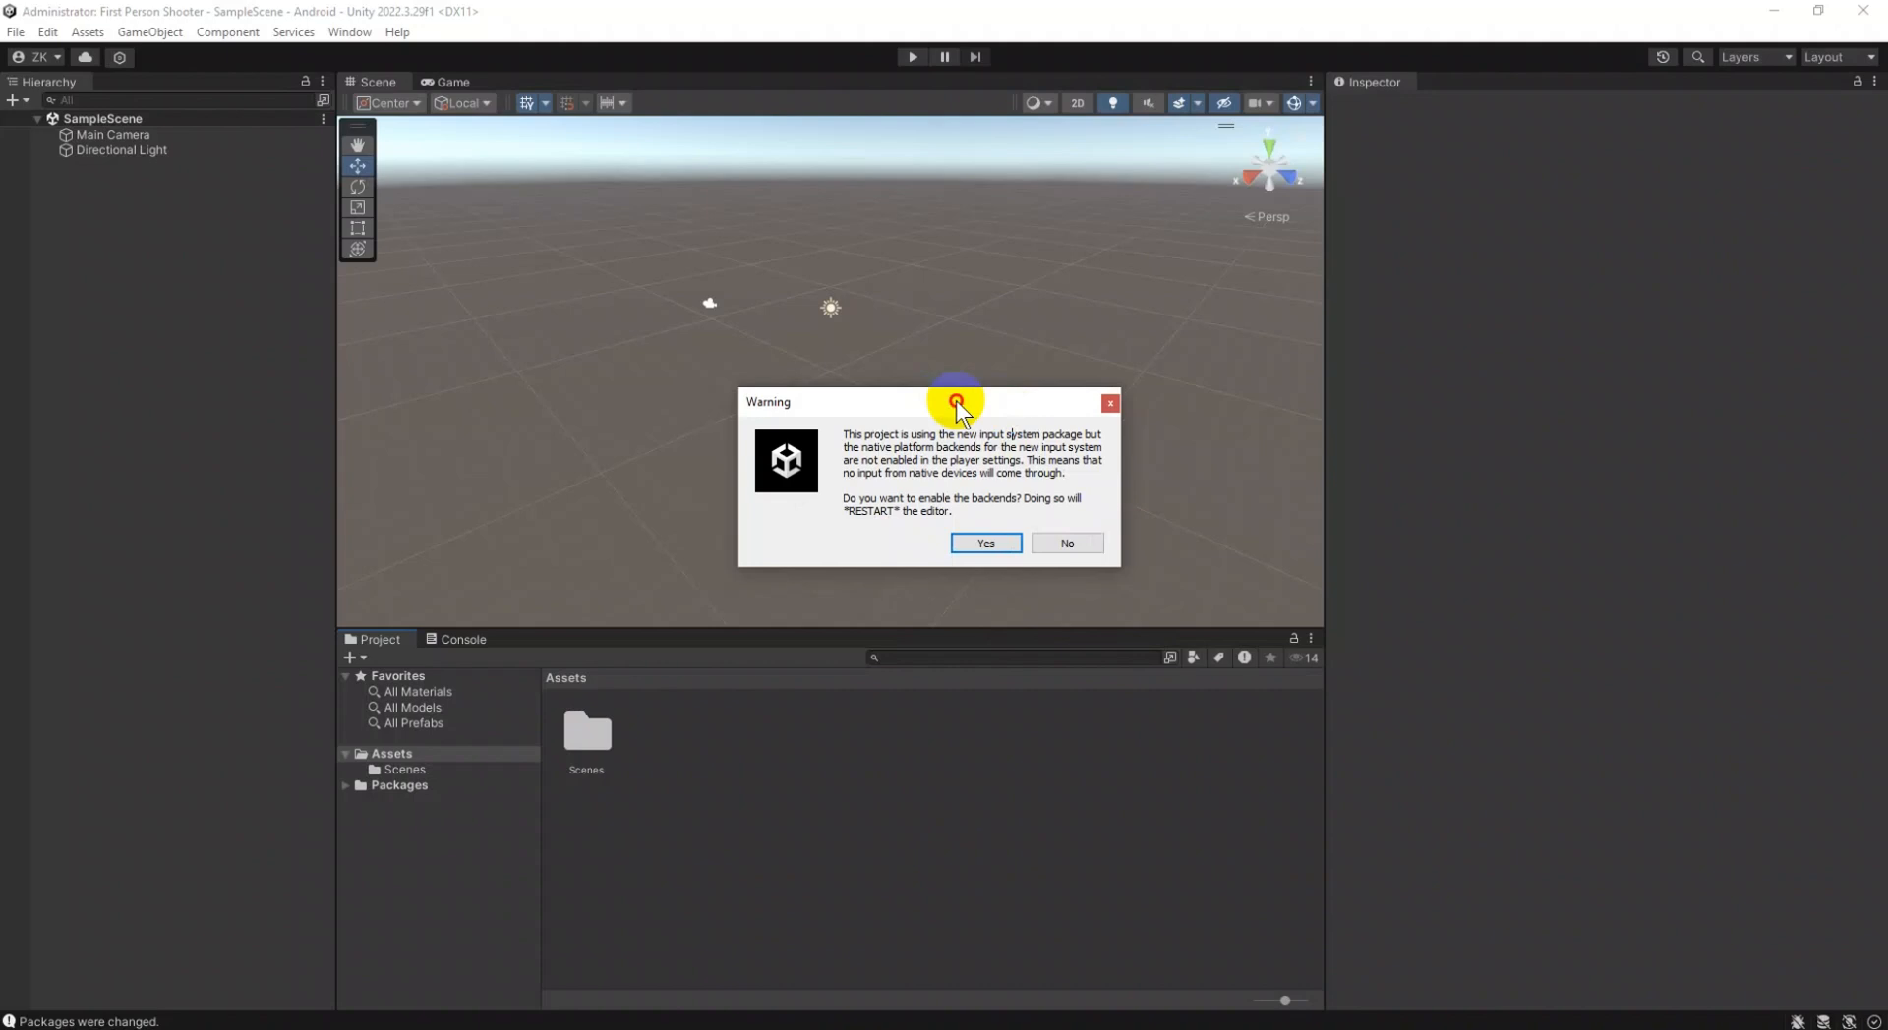
drag(955, 399, 1000, 410)
click(1103, 547)
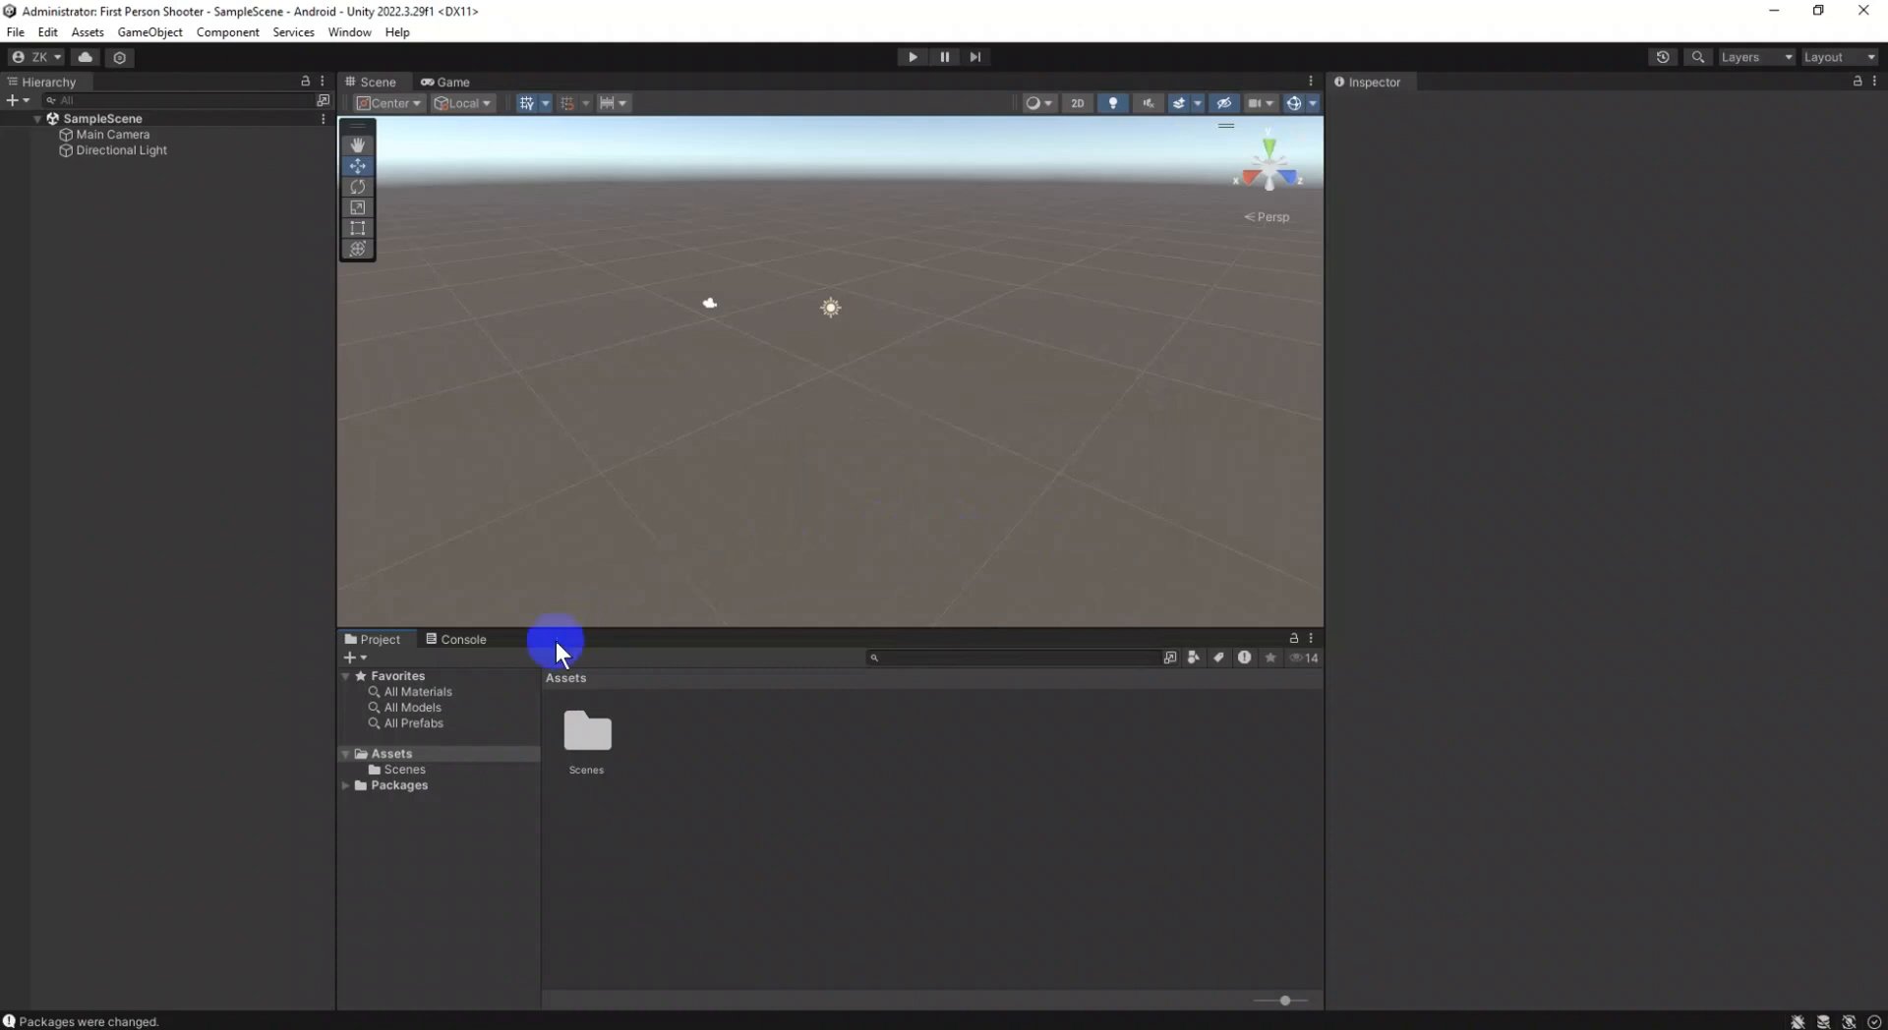
Accept all FPS Engine v1.2 content for import and proceed to the settings overrides.
drag(889, 484, 977, 477)
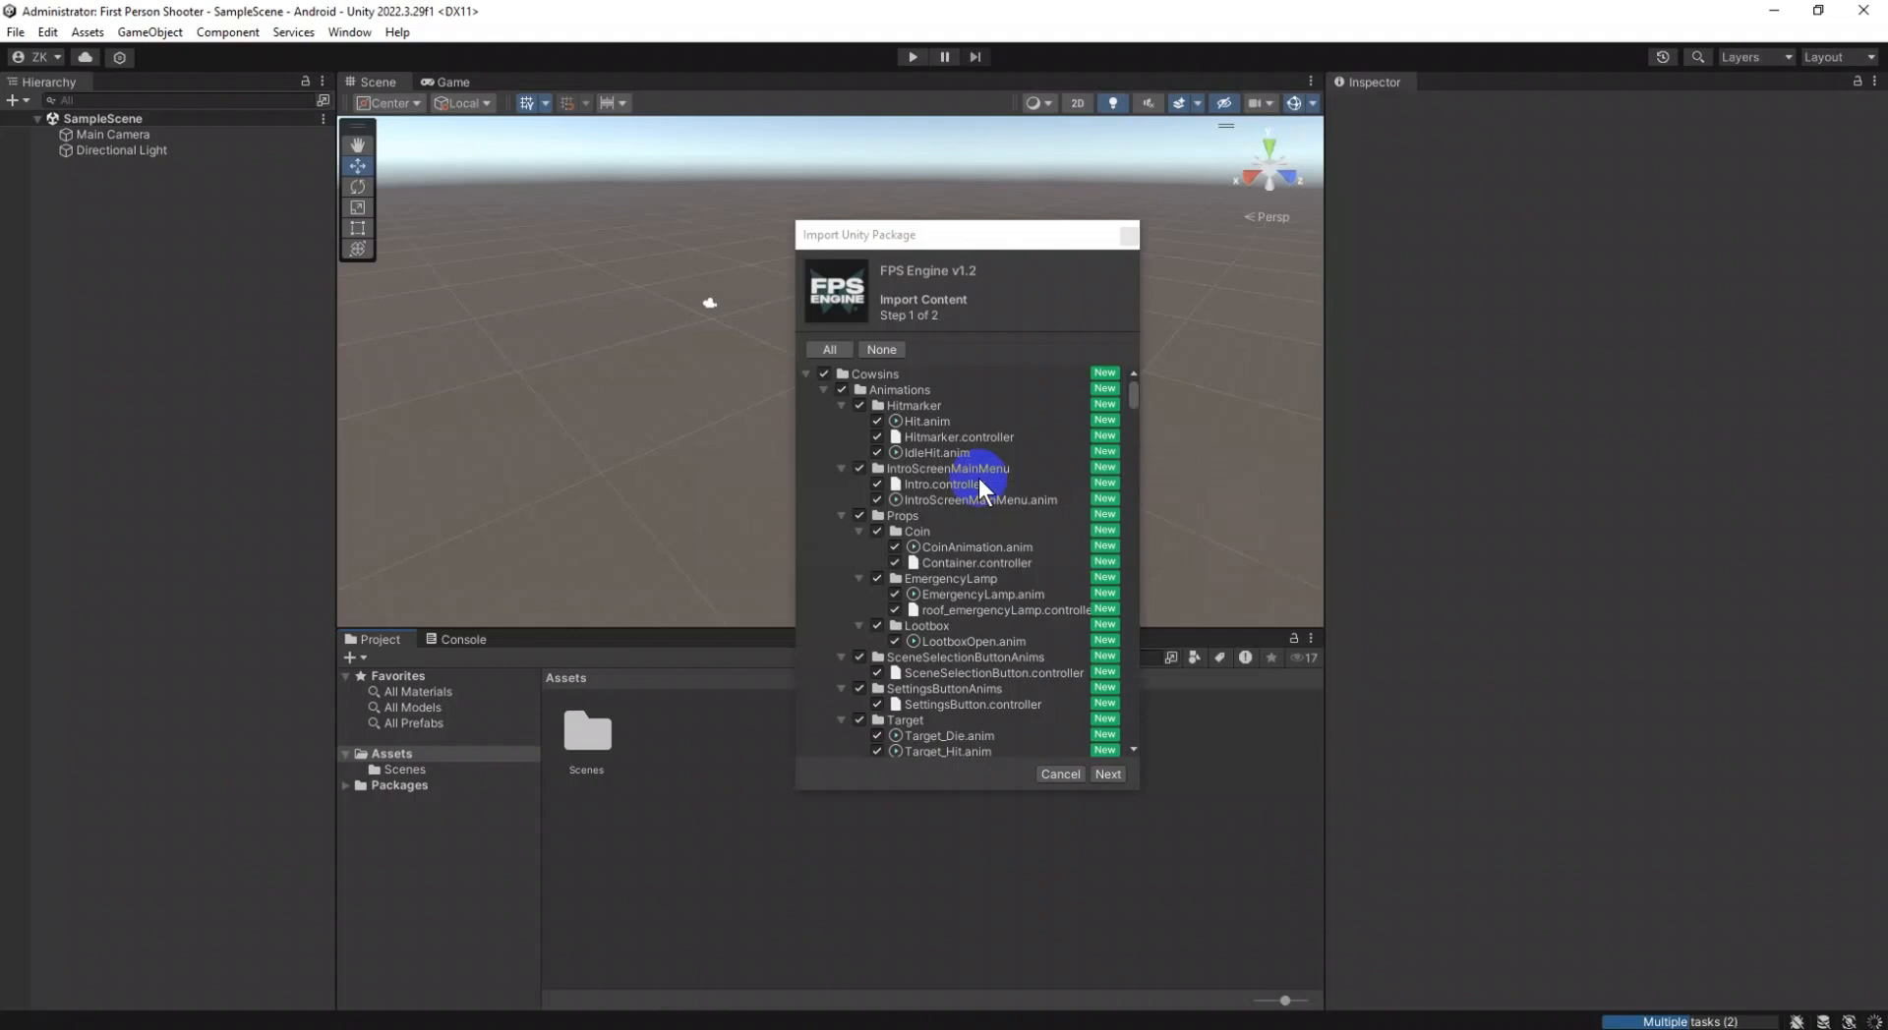
click(1109, 775)
click(1108, 774)
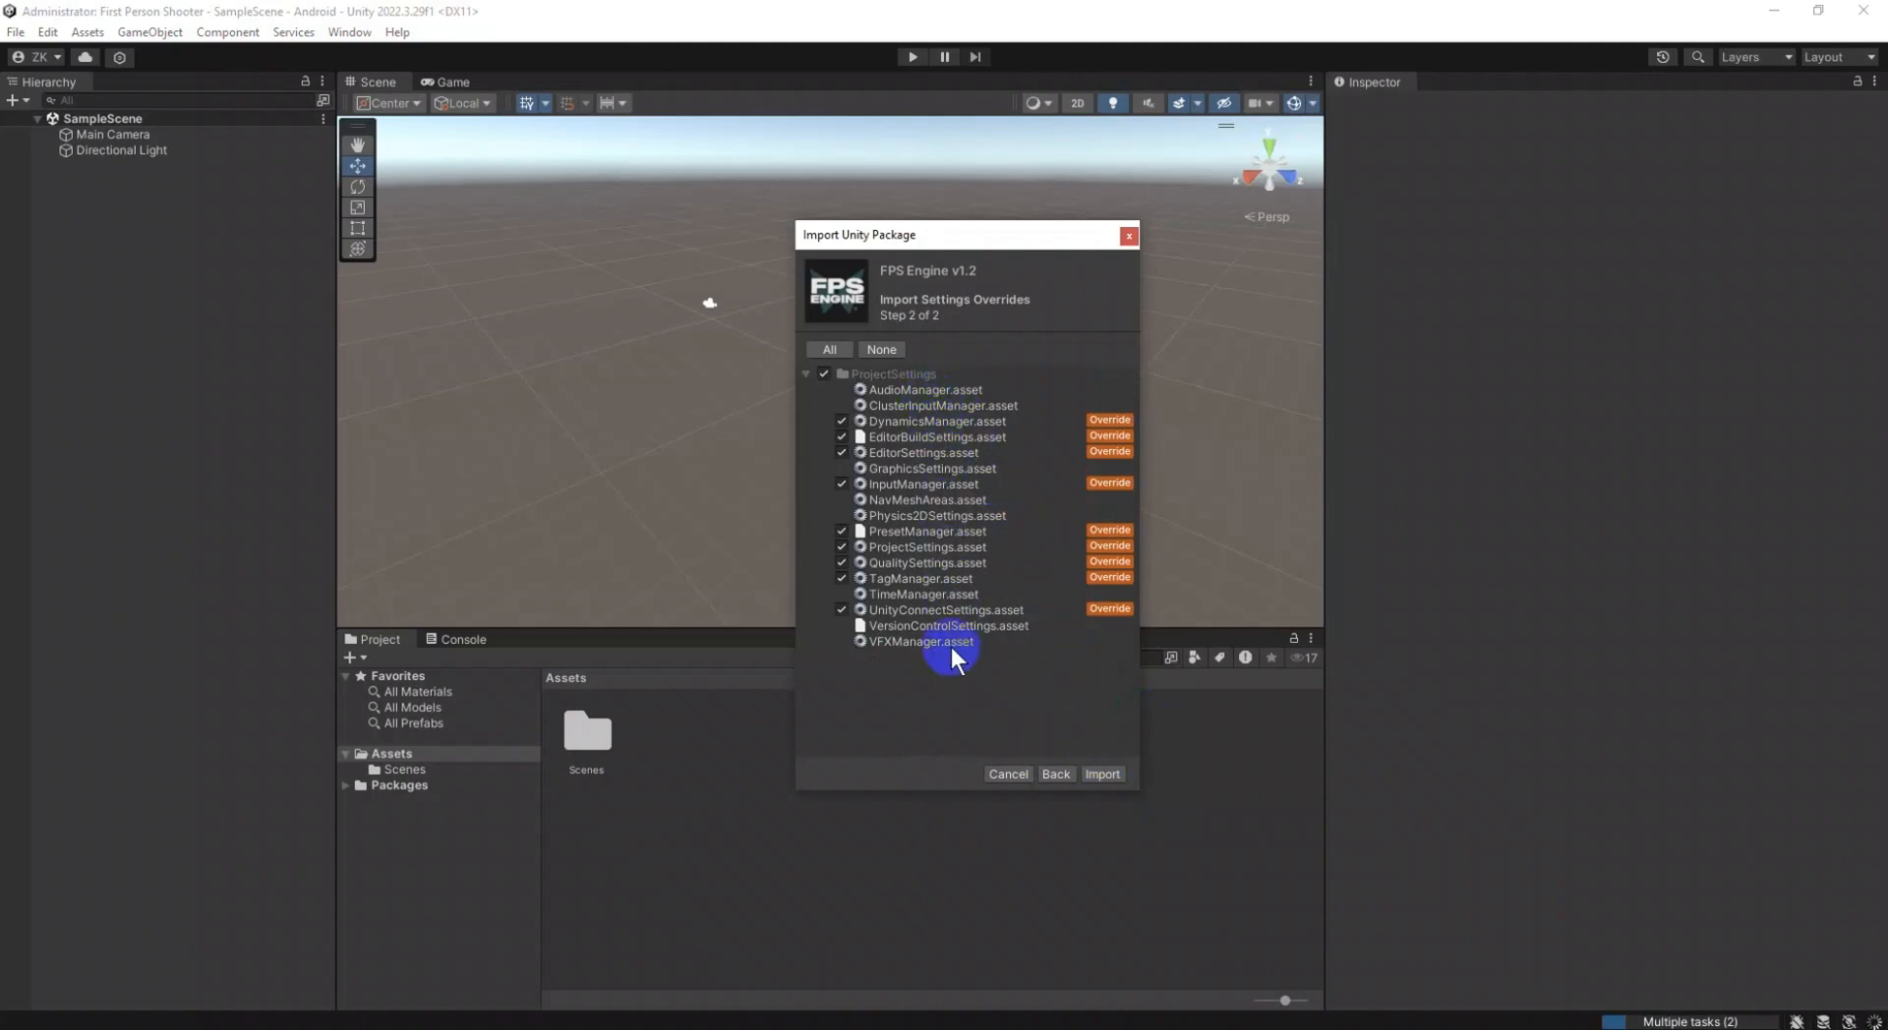
Examine the ProjectSettings files in the import list and which of them are marked as overrides.
click(949, 389)
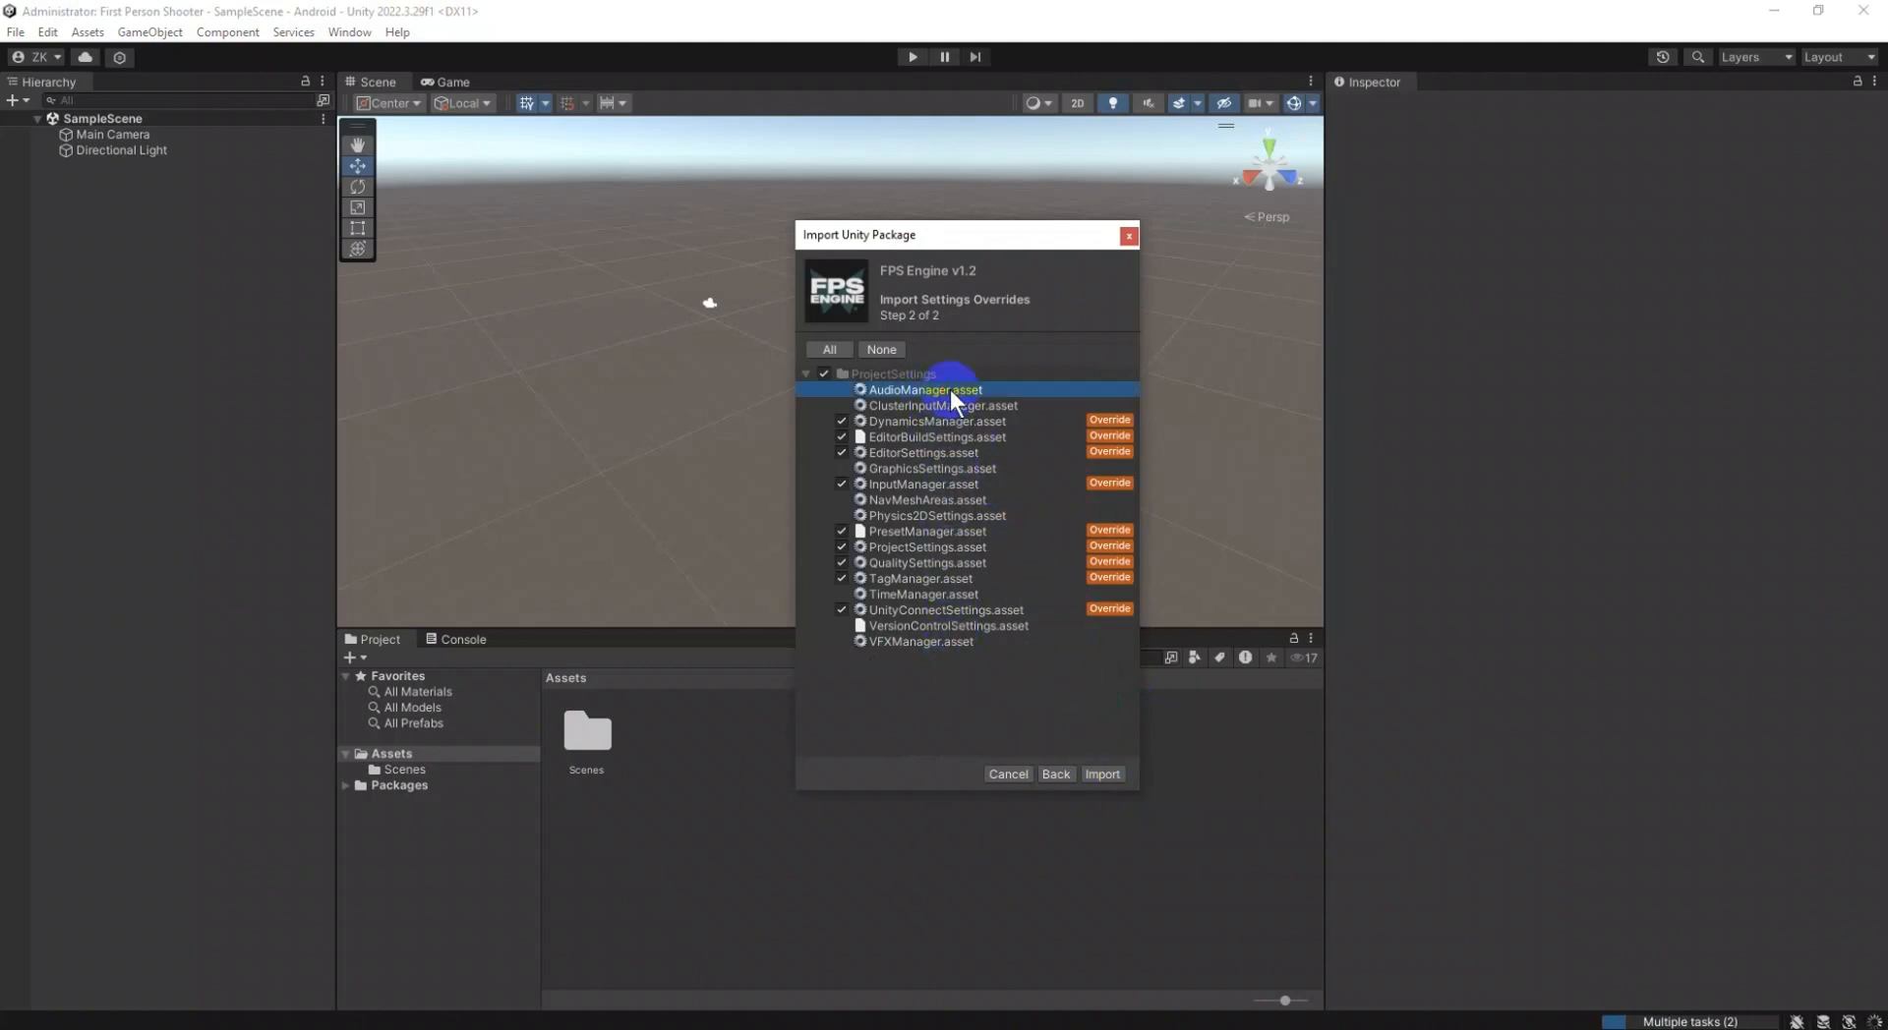
click(865, 405)
click(867, 420)
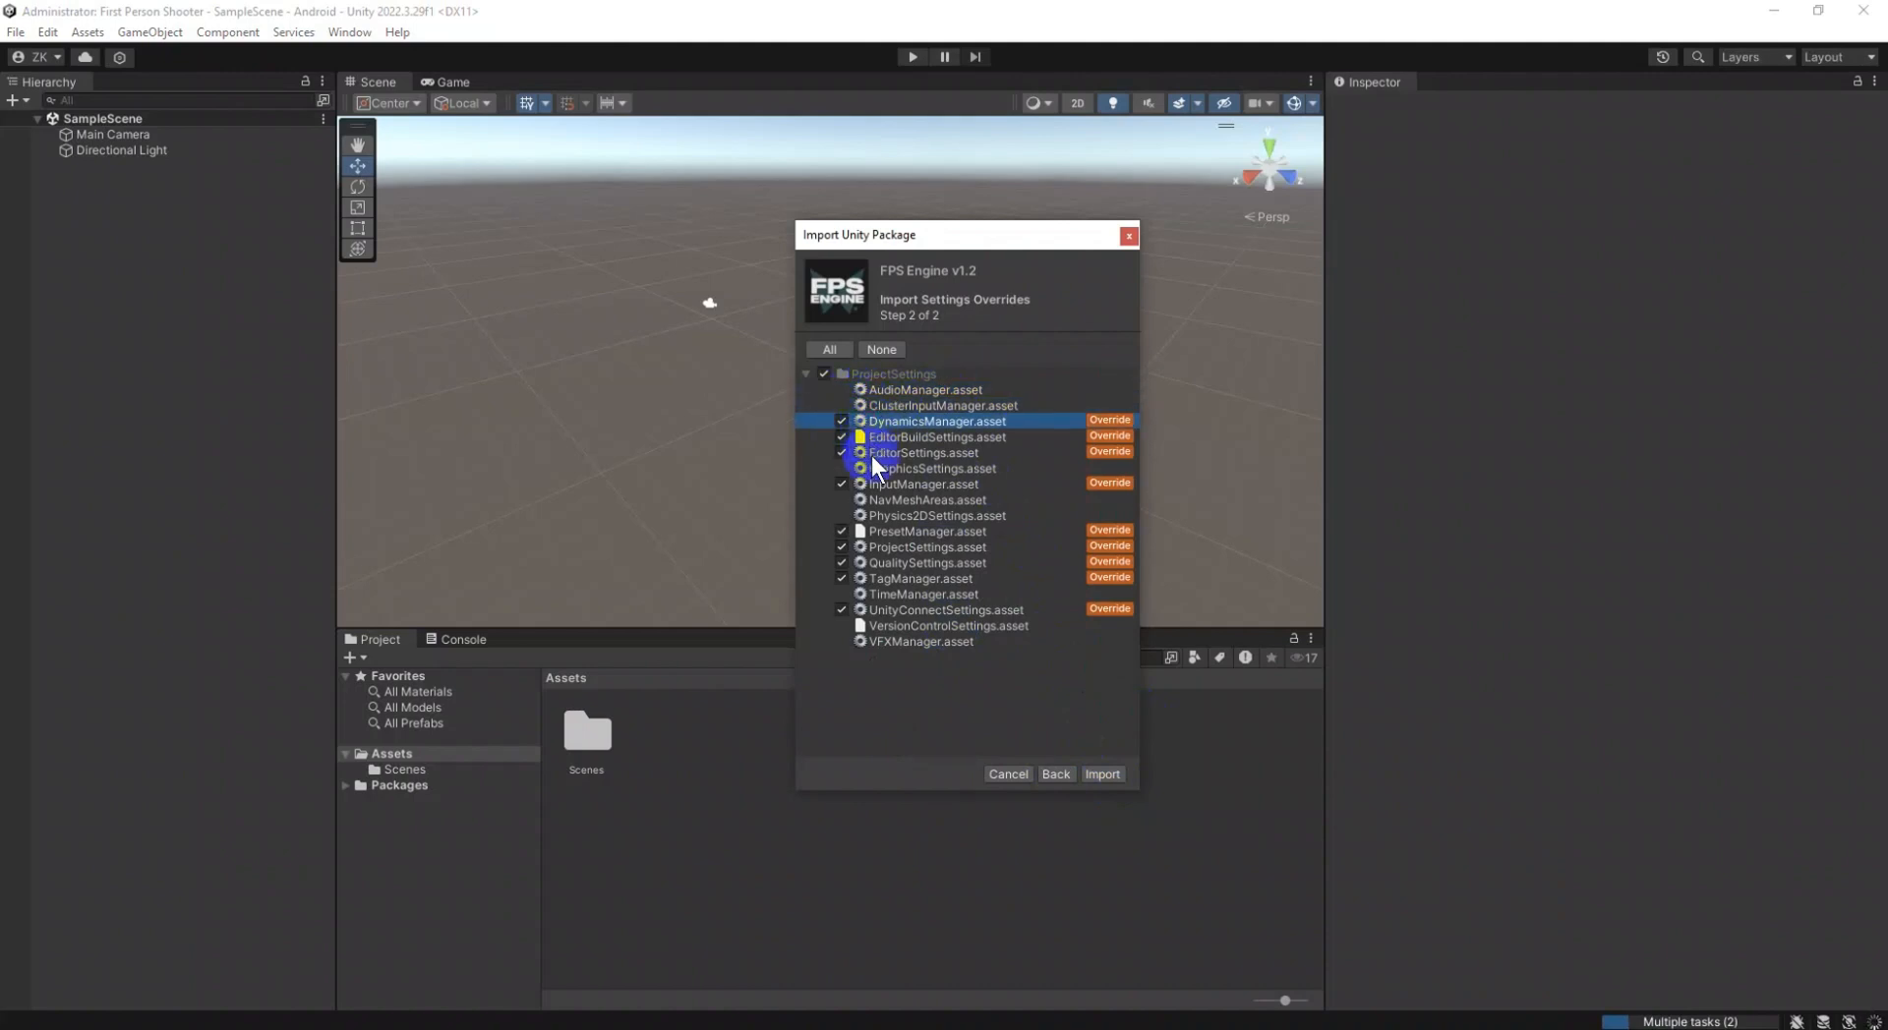
click(862, 453)
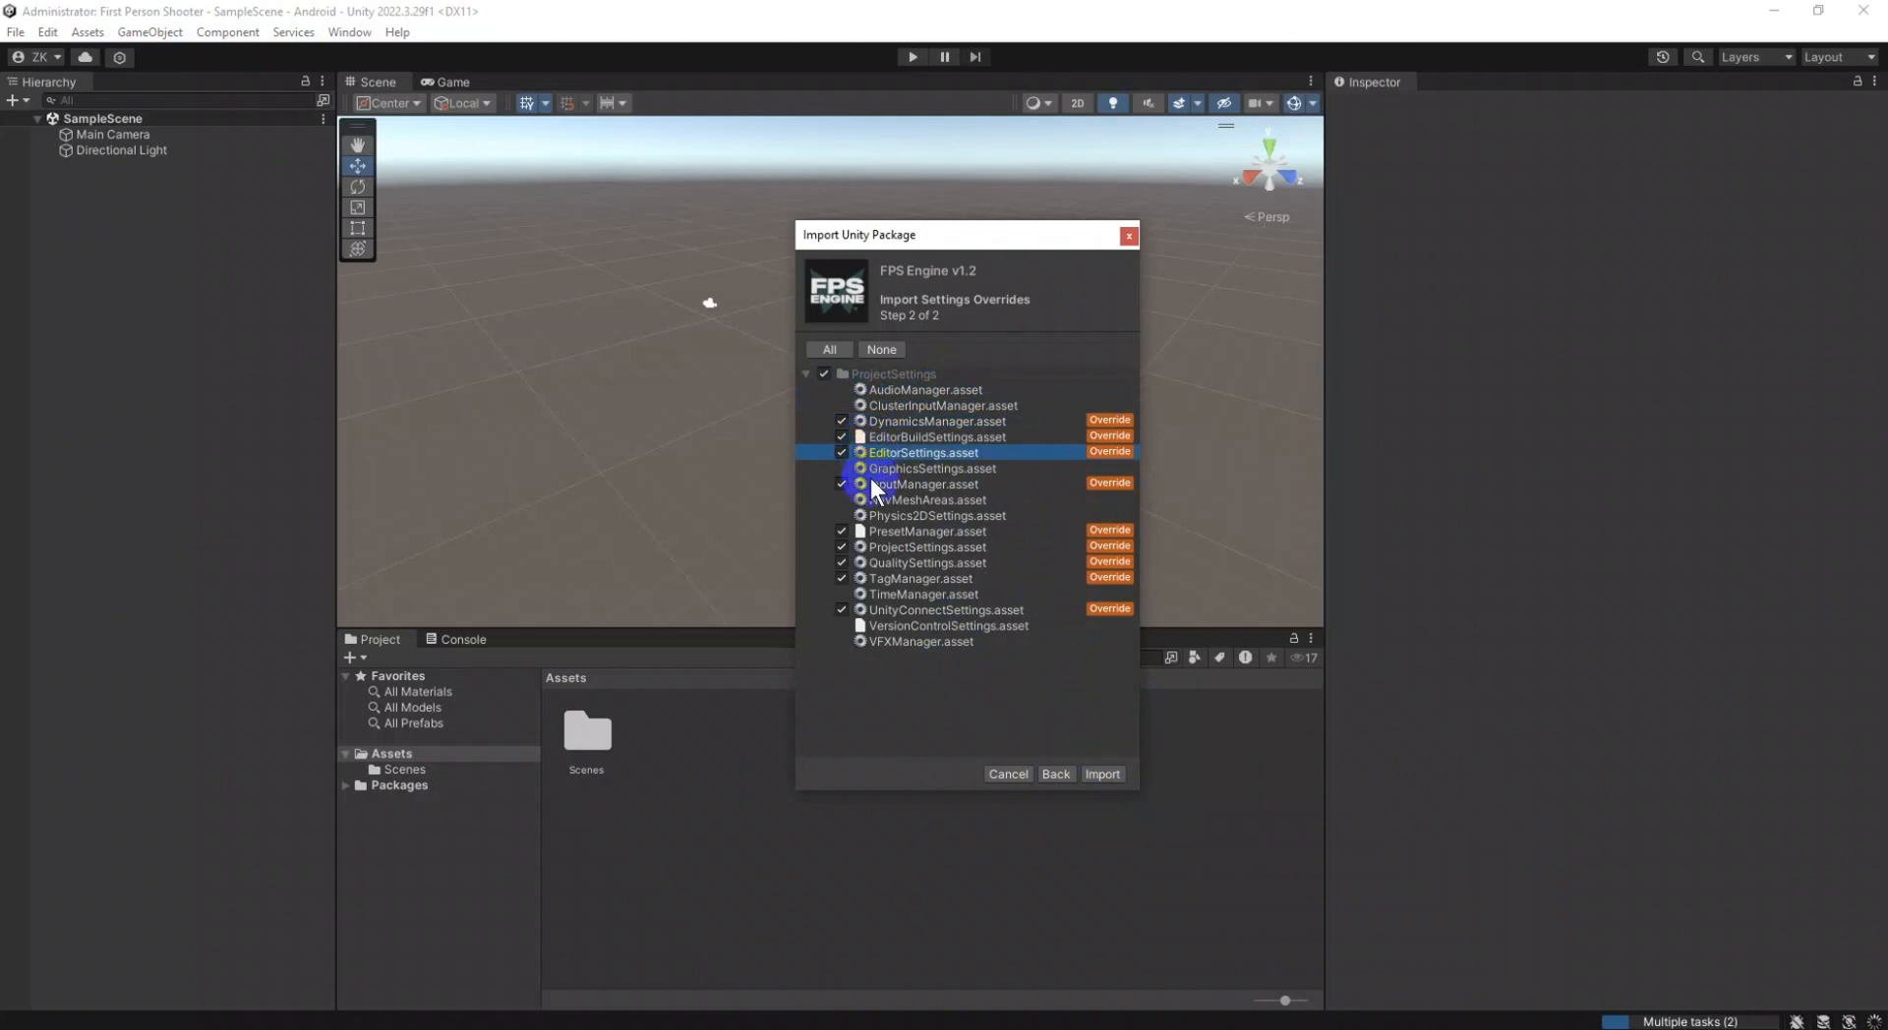
click(887, 391)
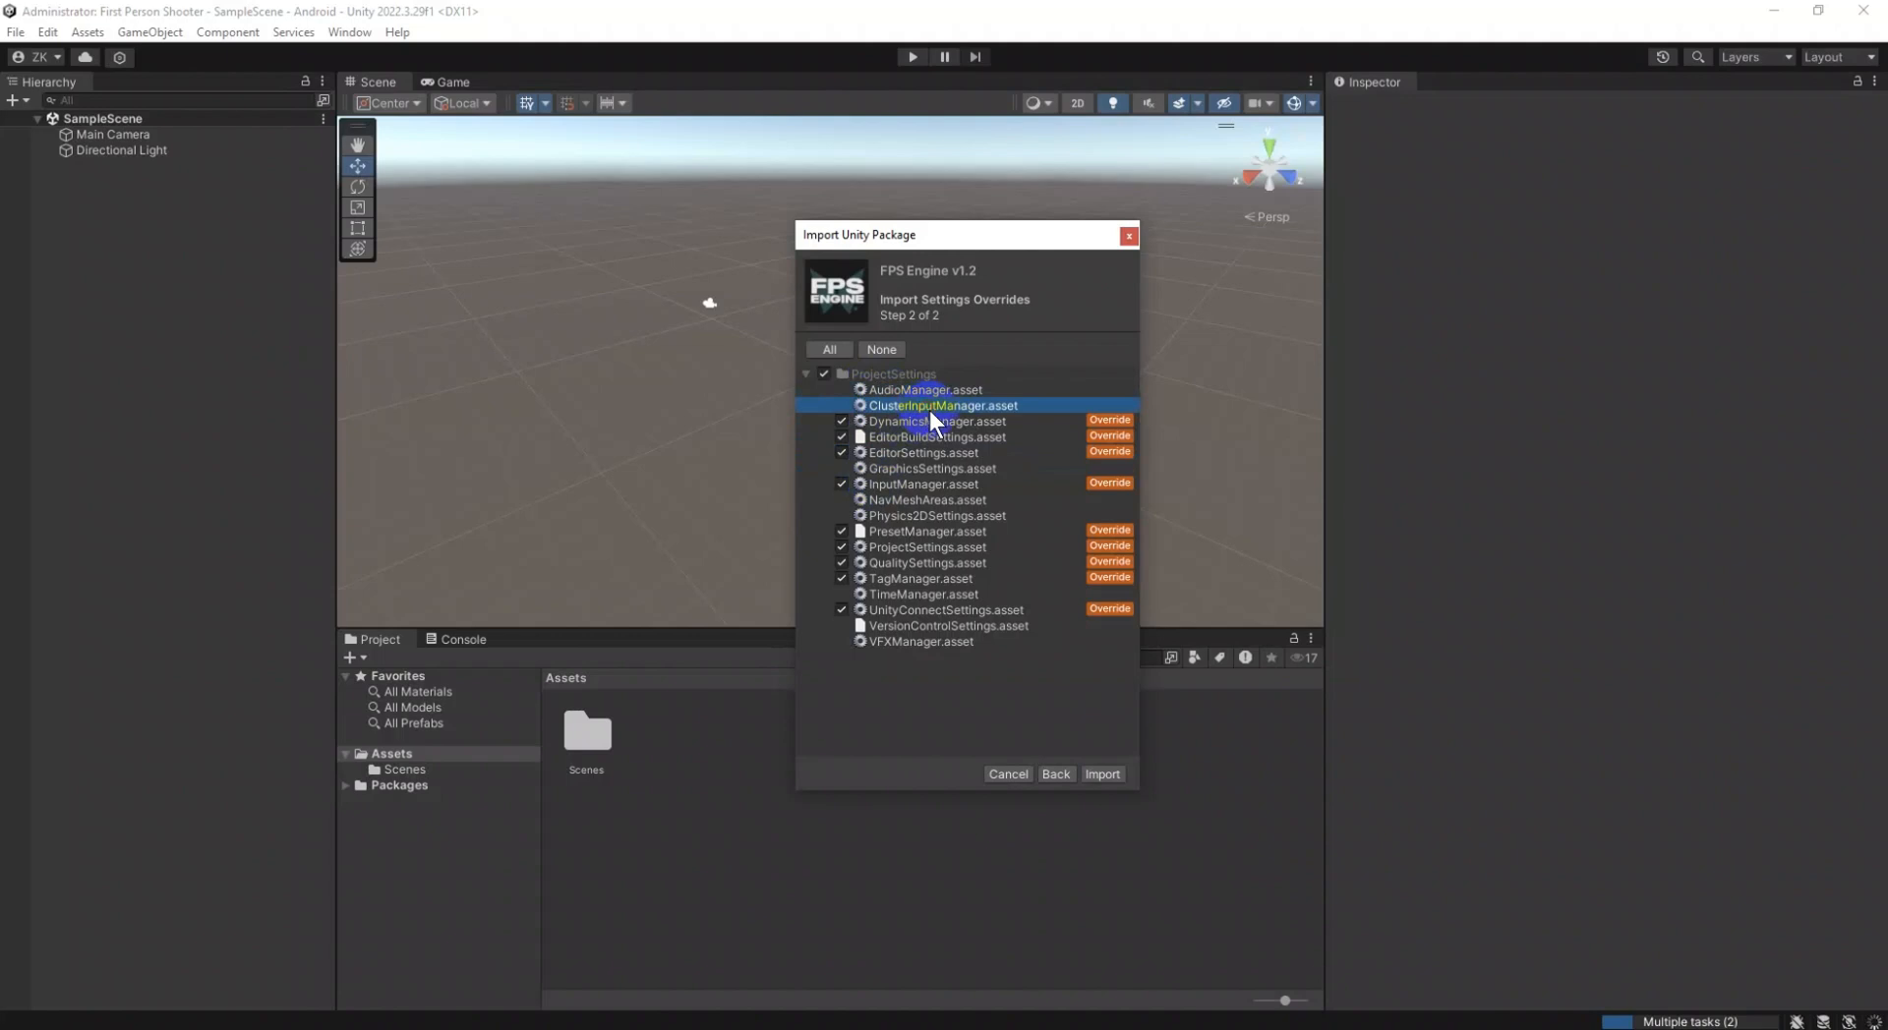
click(944, 423)
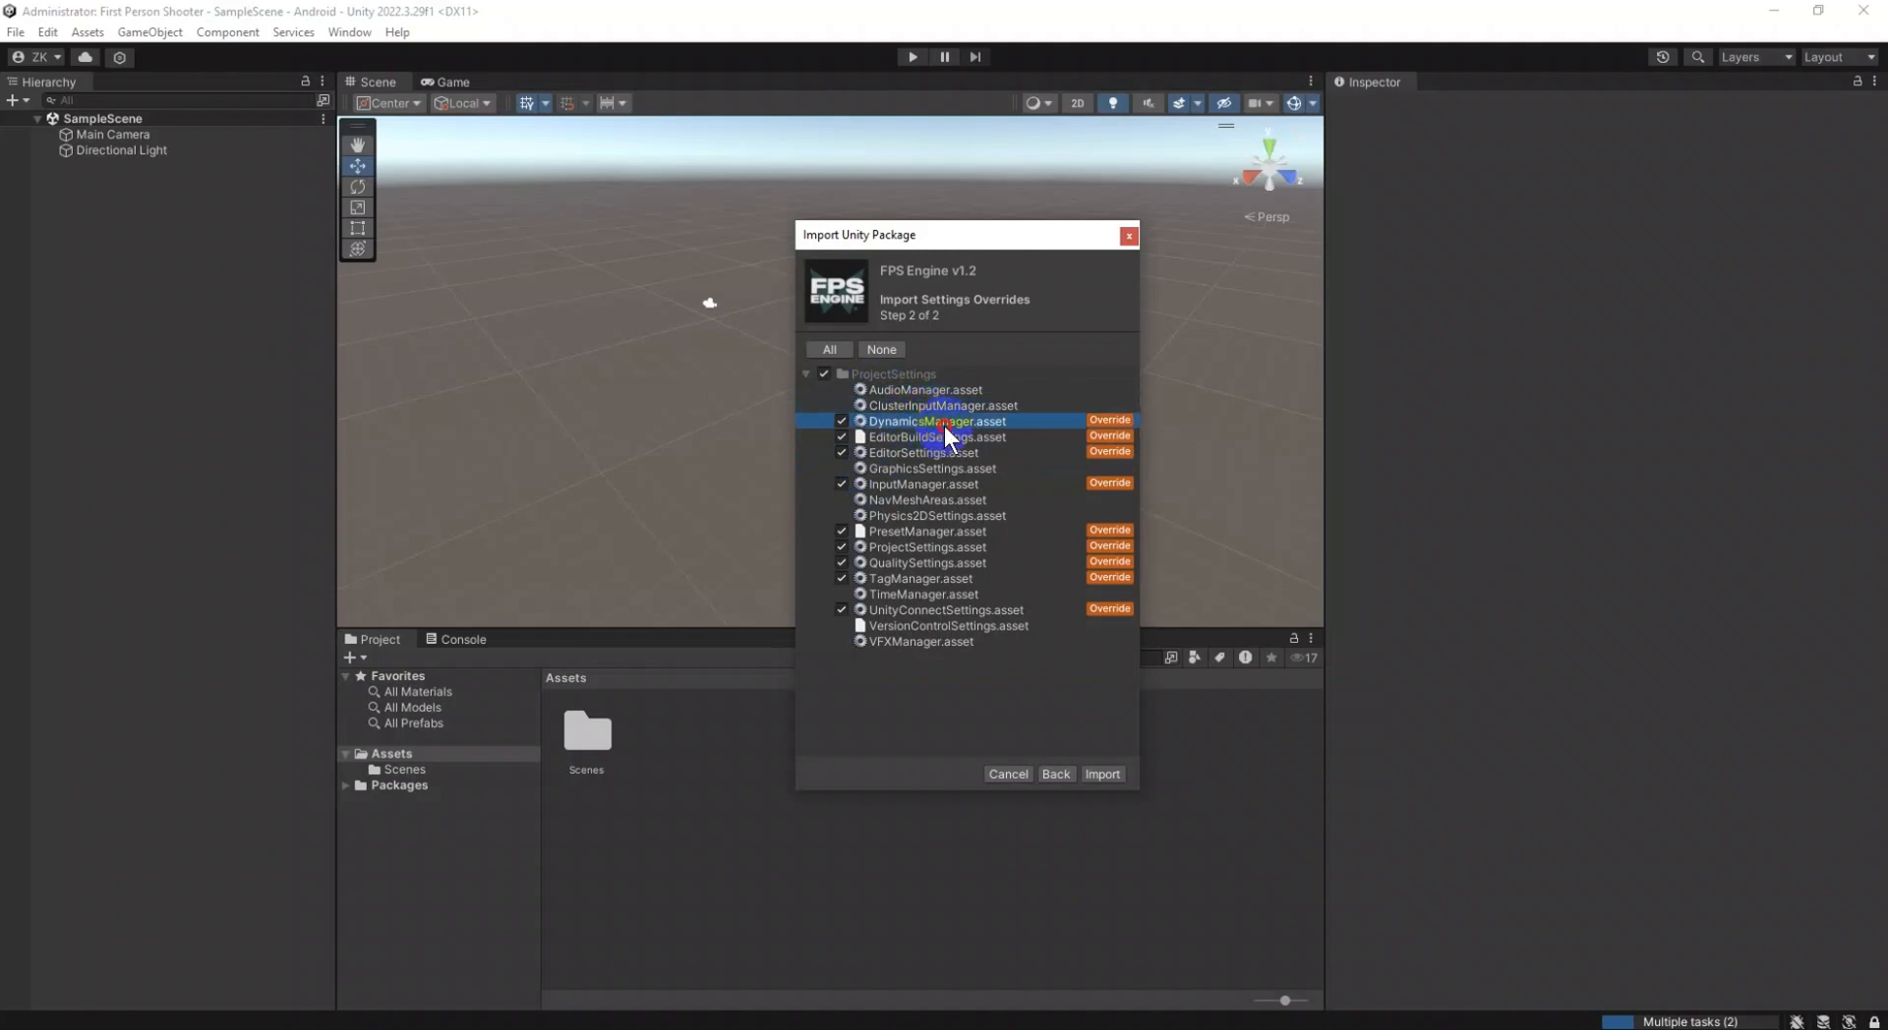
click(910, 452)
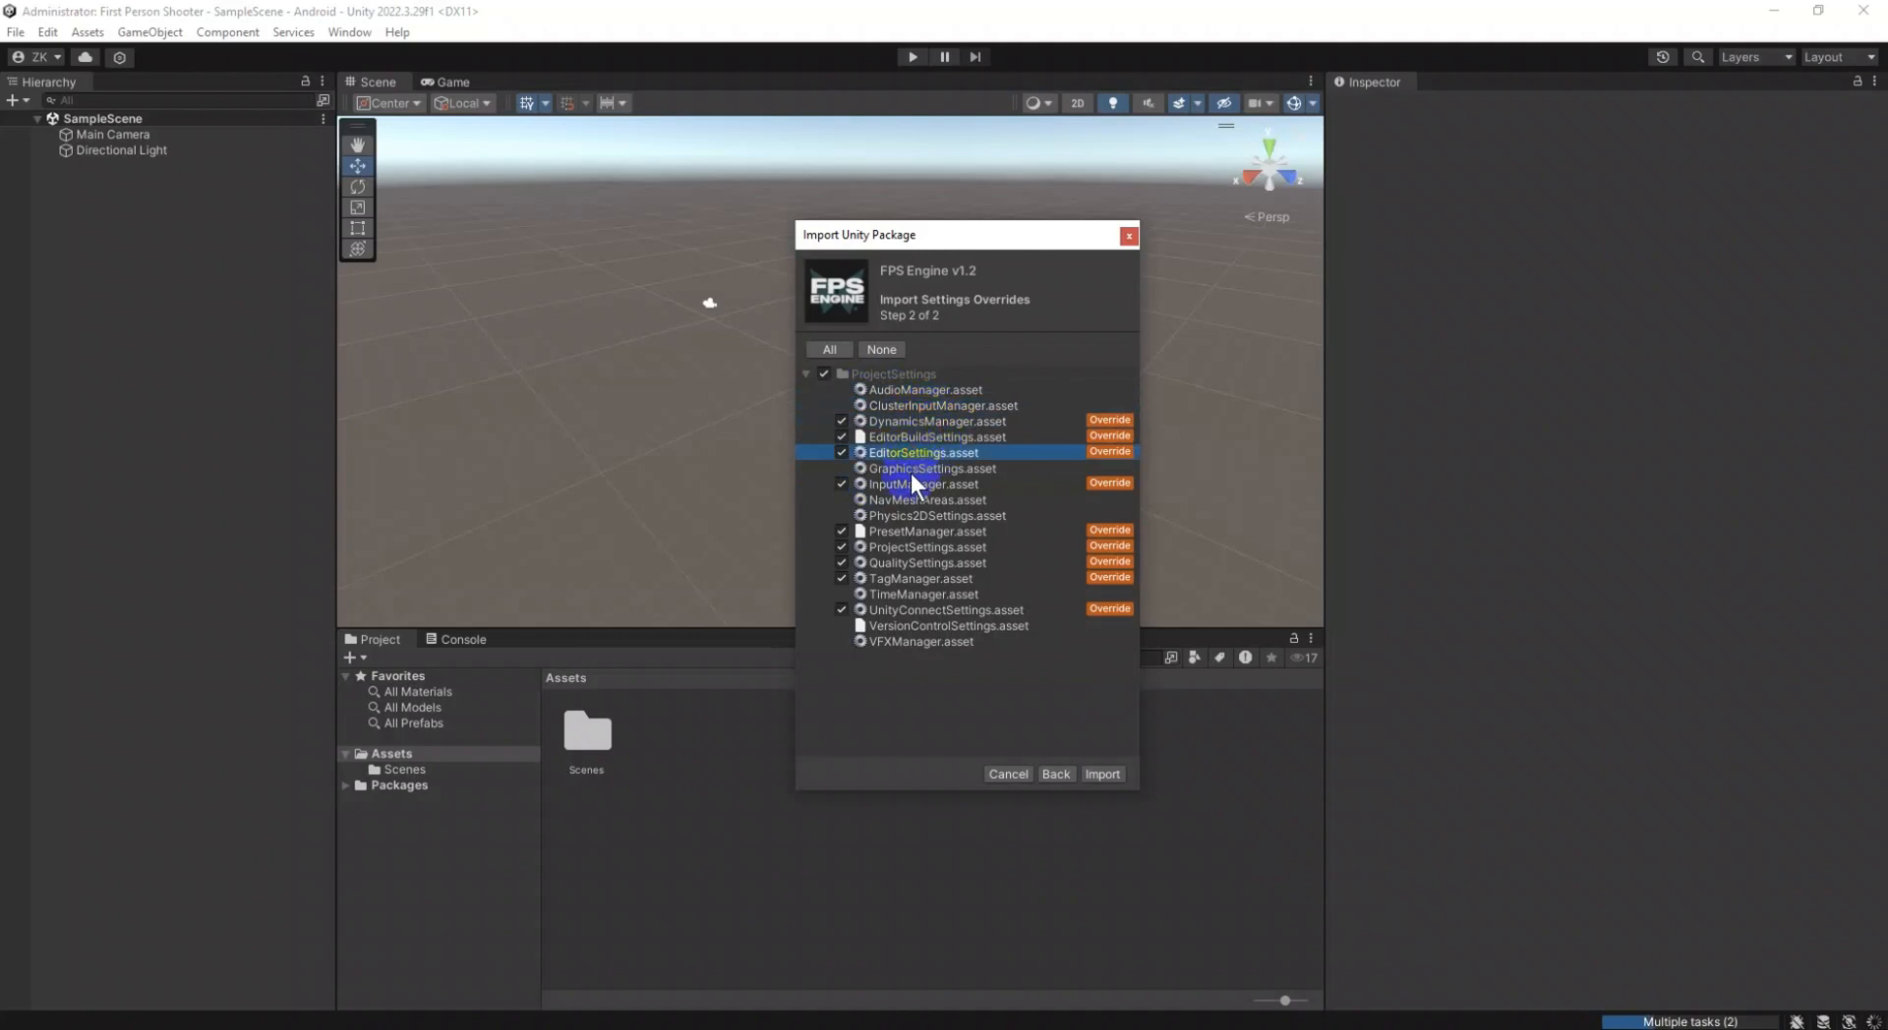
click(893, 472)
click(904, 485)
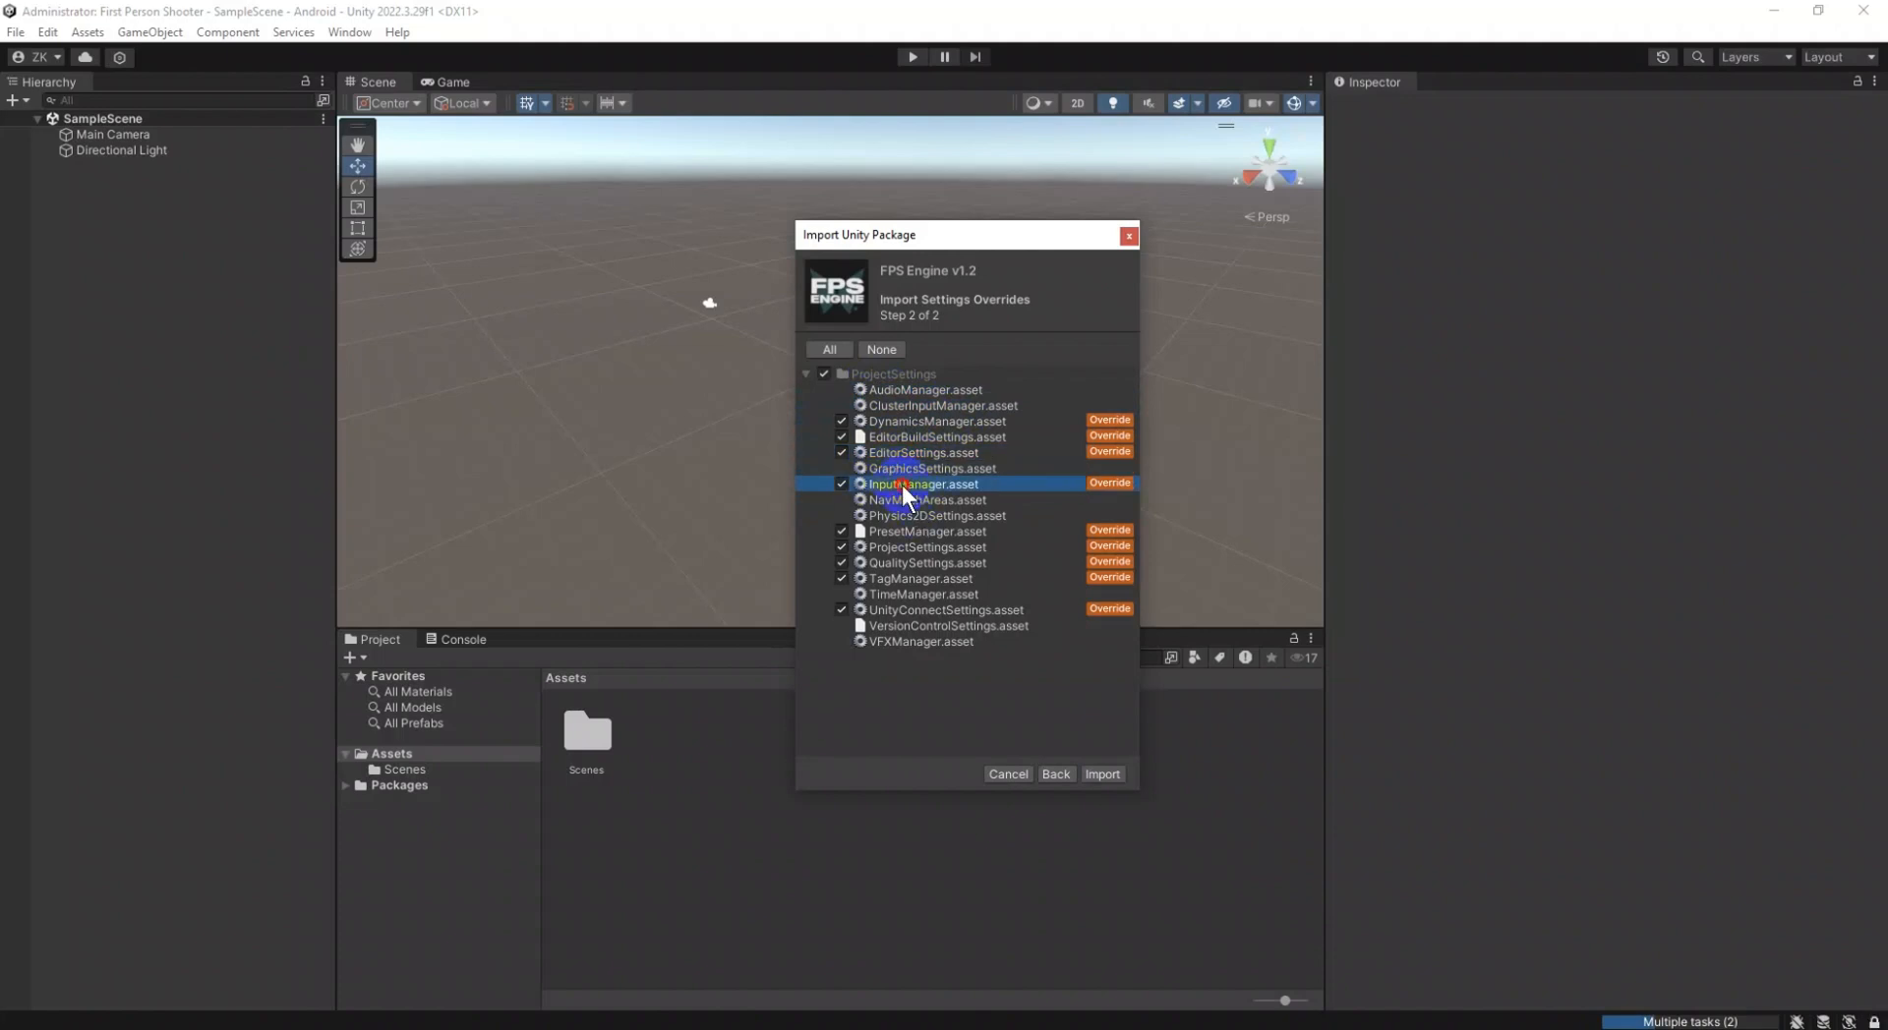
click(906, 499)
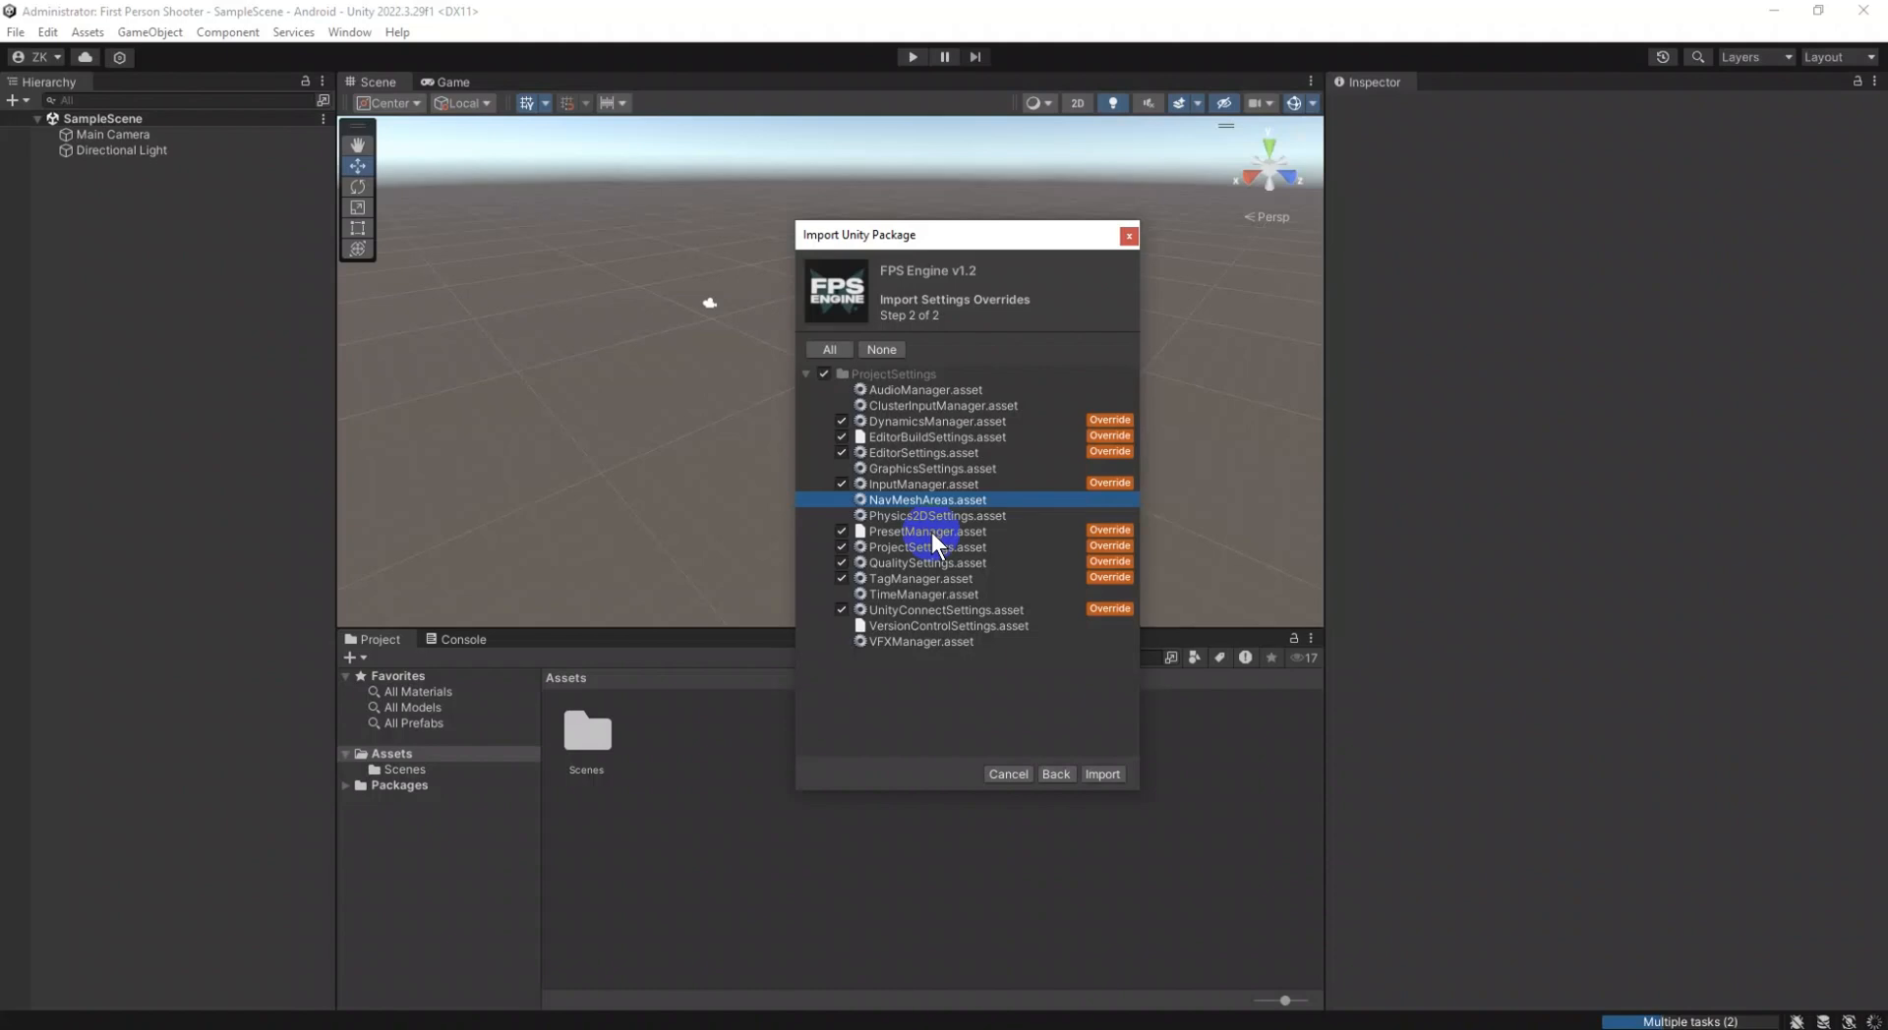
click(1107, 423)
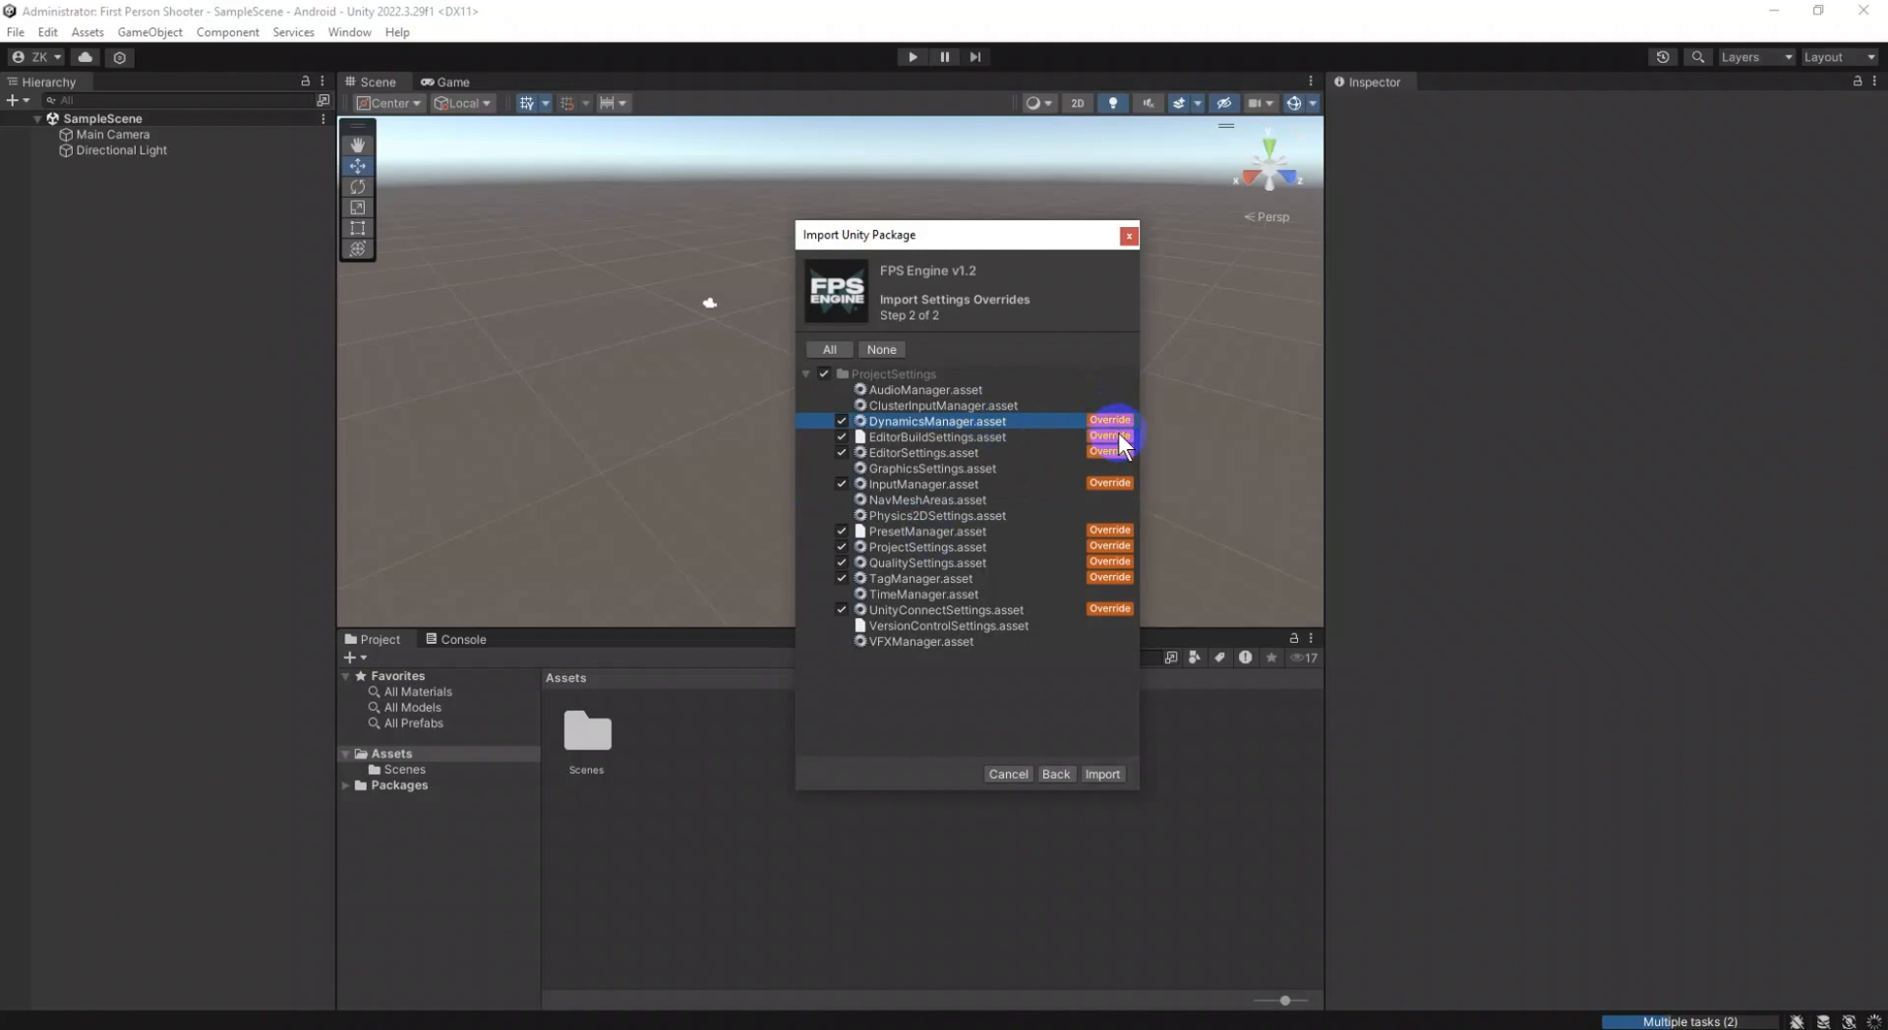
click(1117, 433)
click(1071, 420)
Import the selected settings overrides and consent to automatic API updates for these and any other script files found.
click(1103, 773)
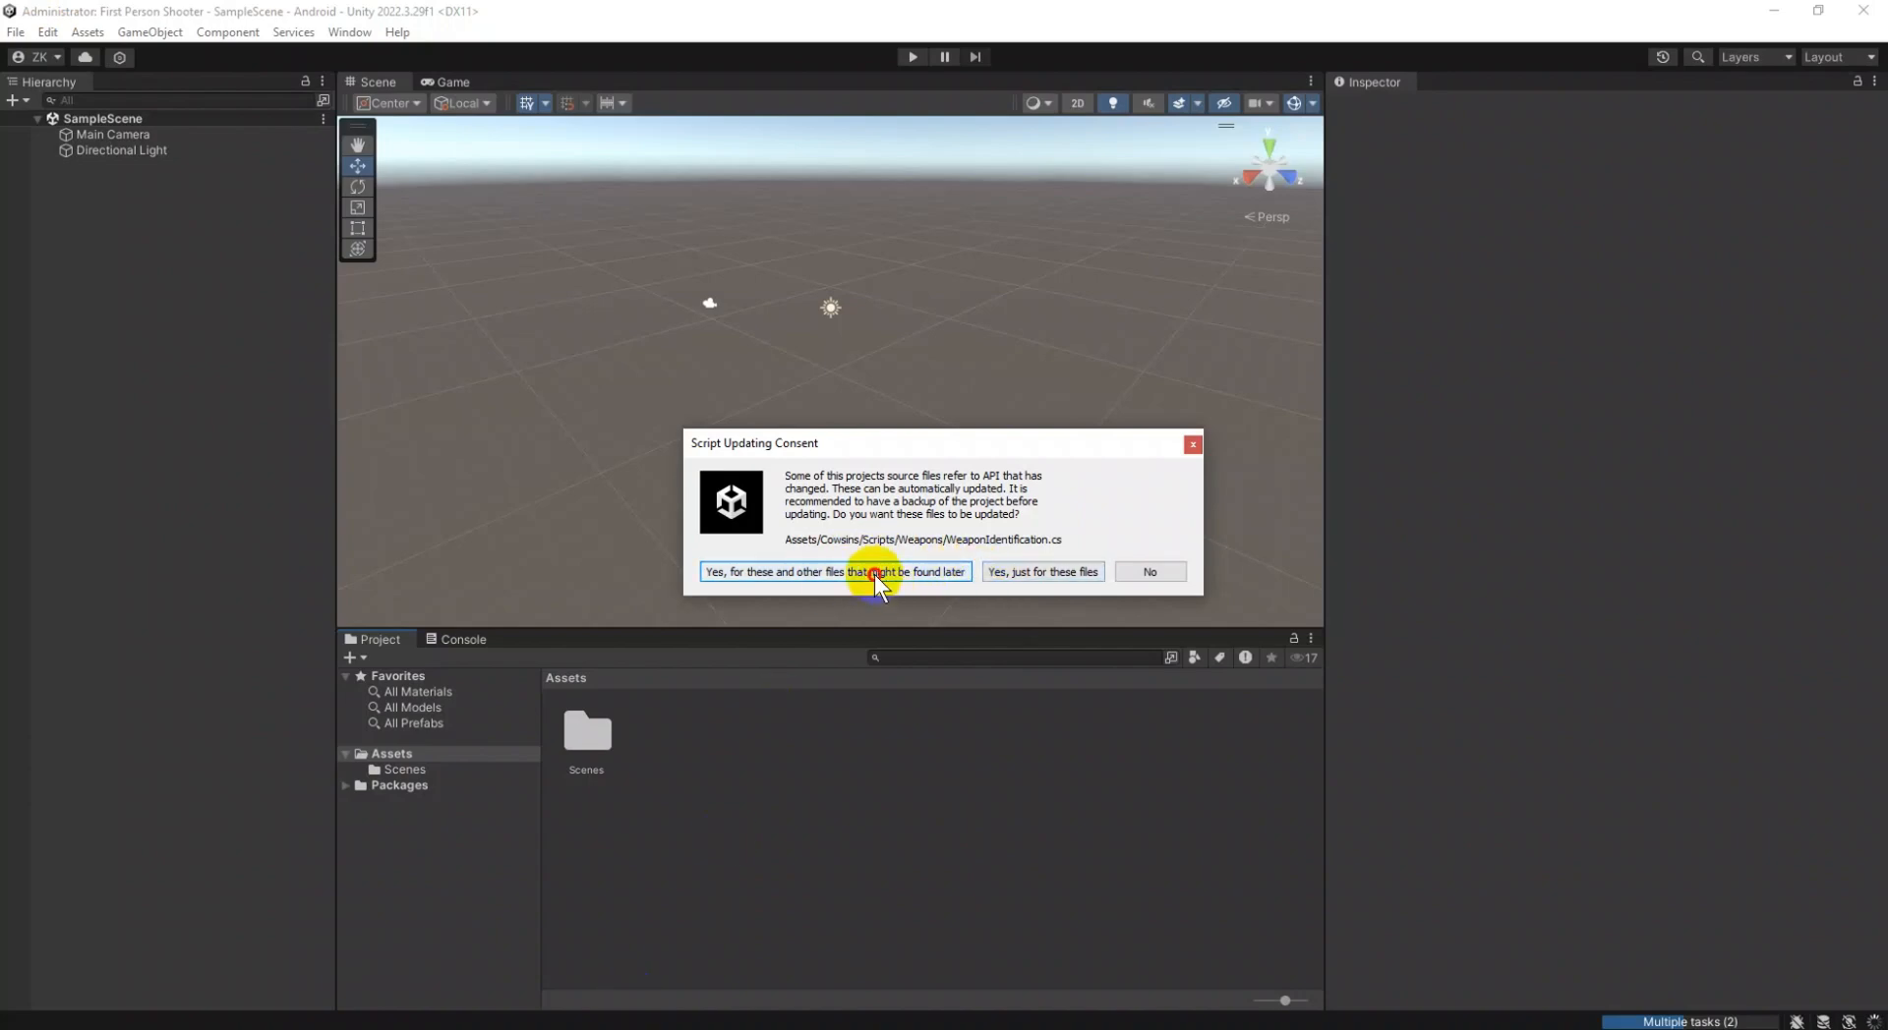
click(875, 571)
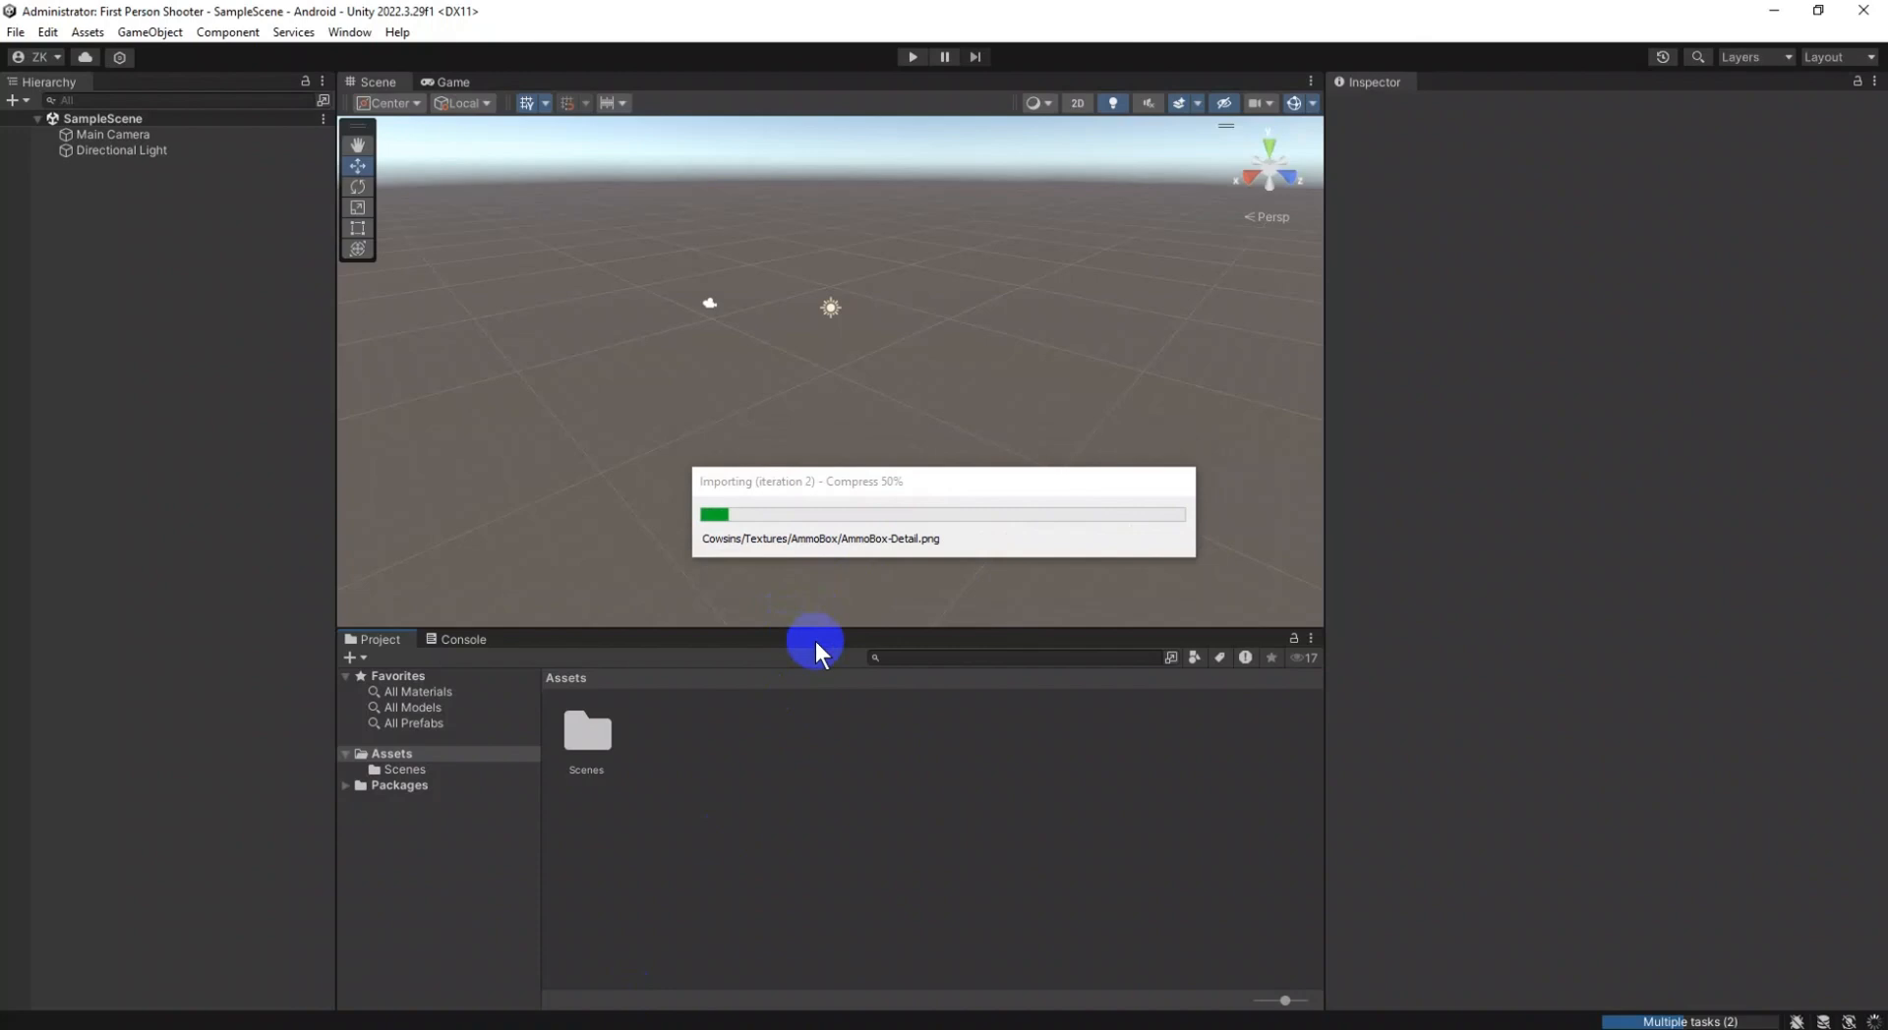
Expand the imported Cowsins folder in the project's Assets and show the contents of its Demo folder.
click(391, 773)
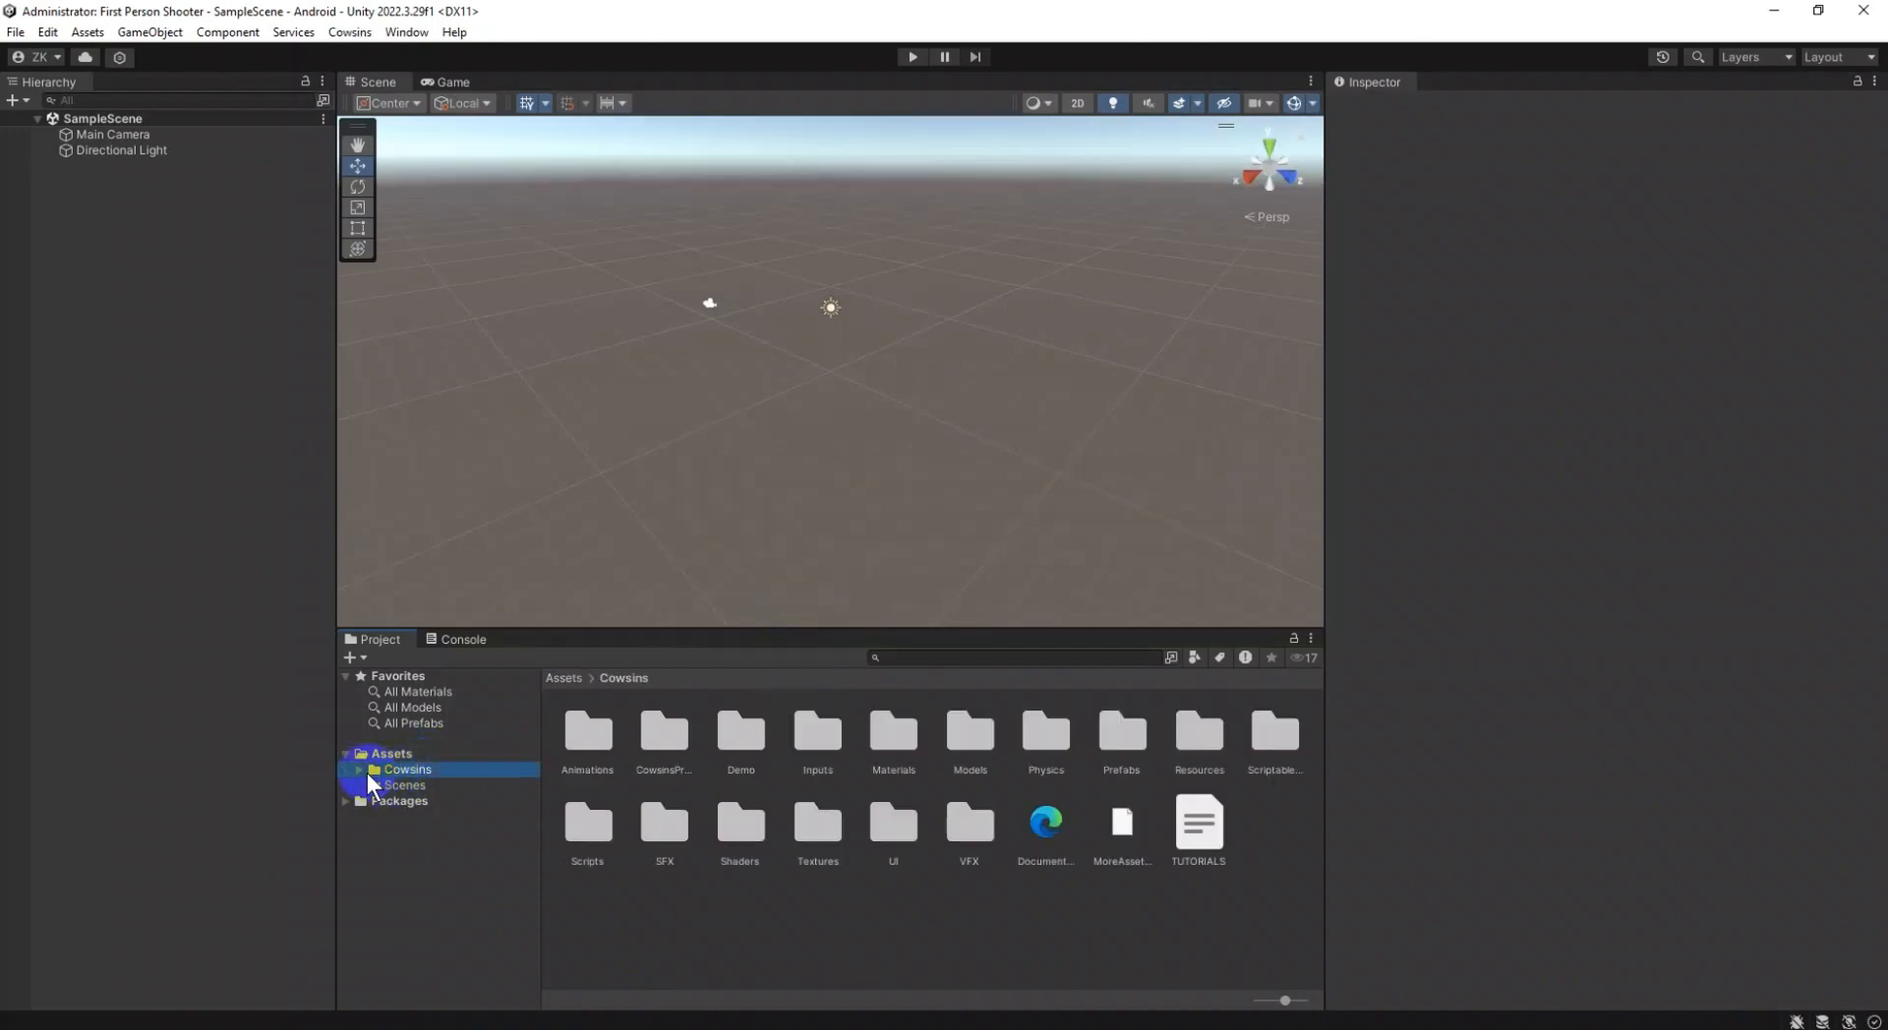
click(356, 768)
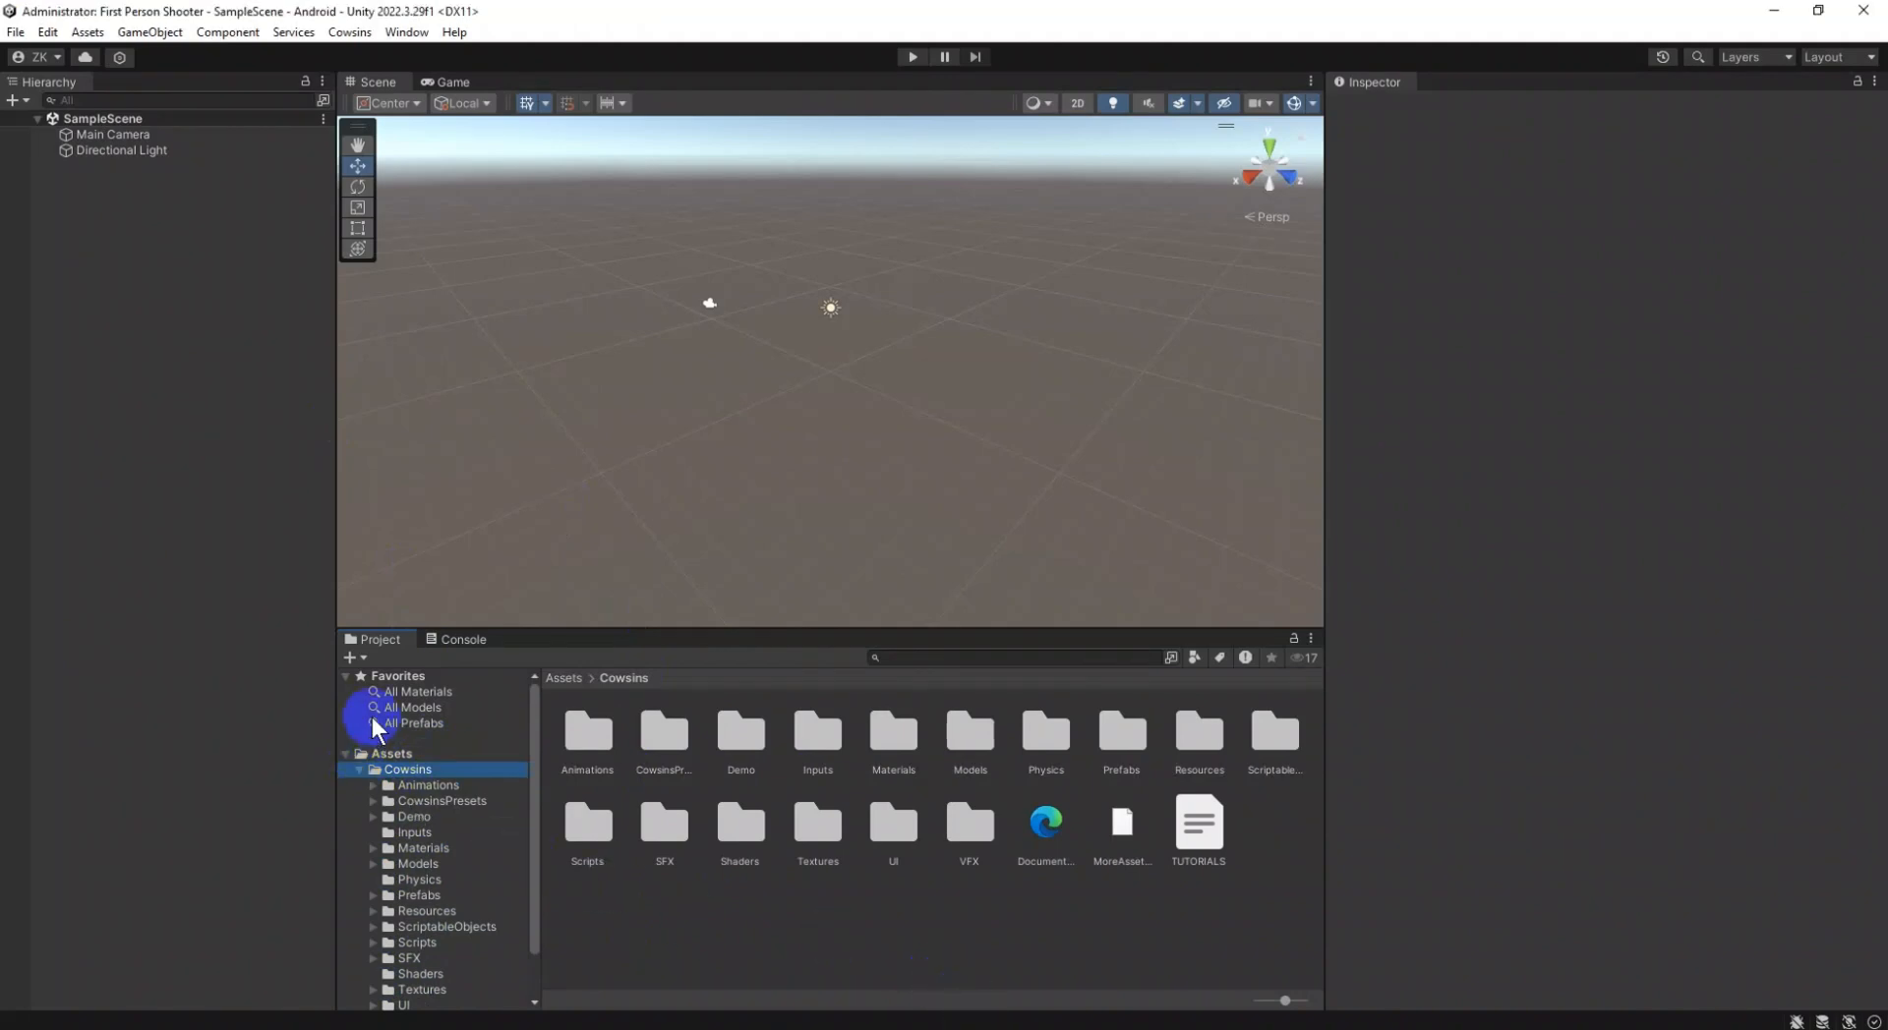
click(352, 770)
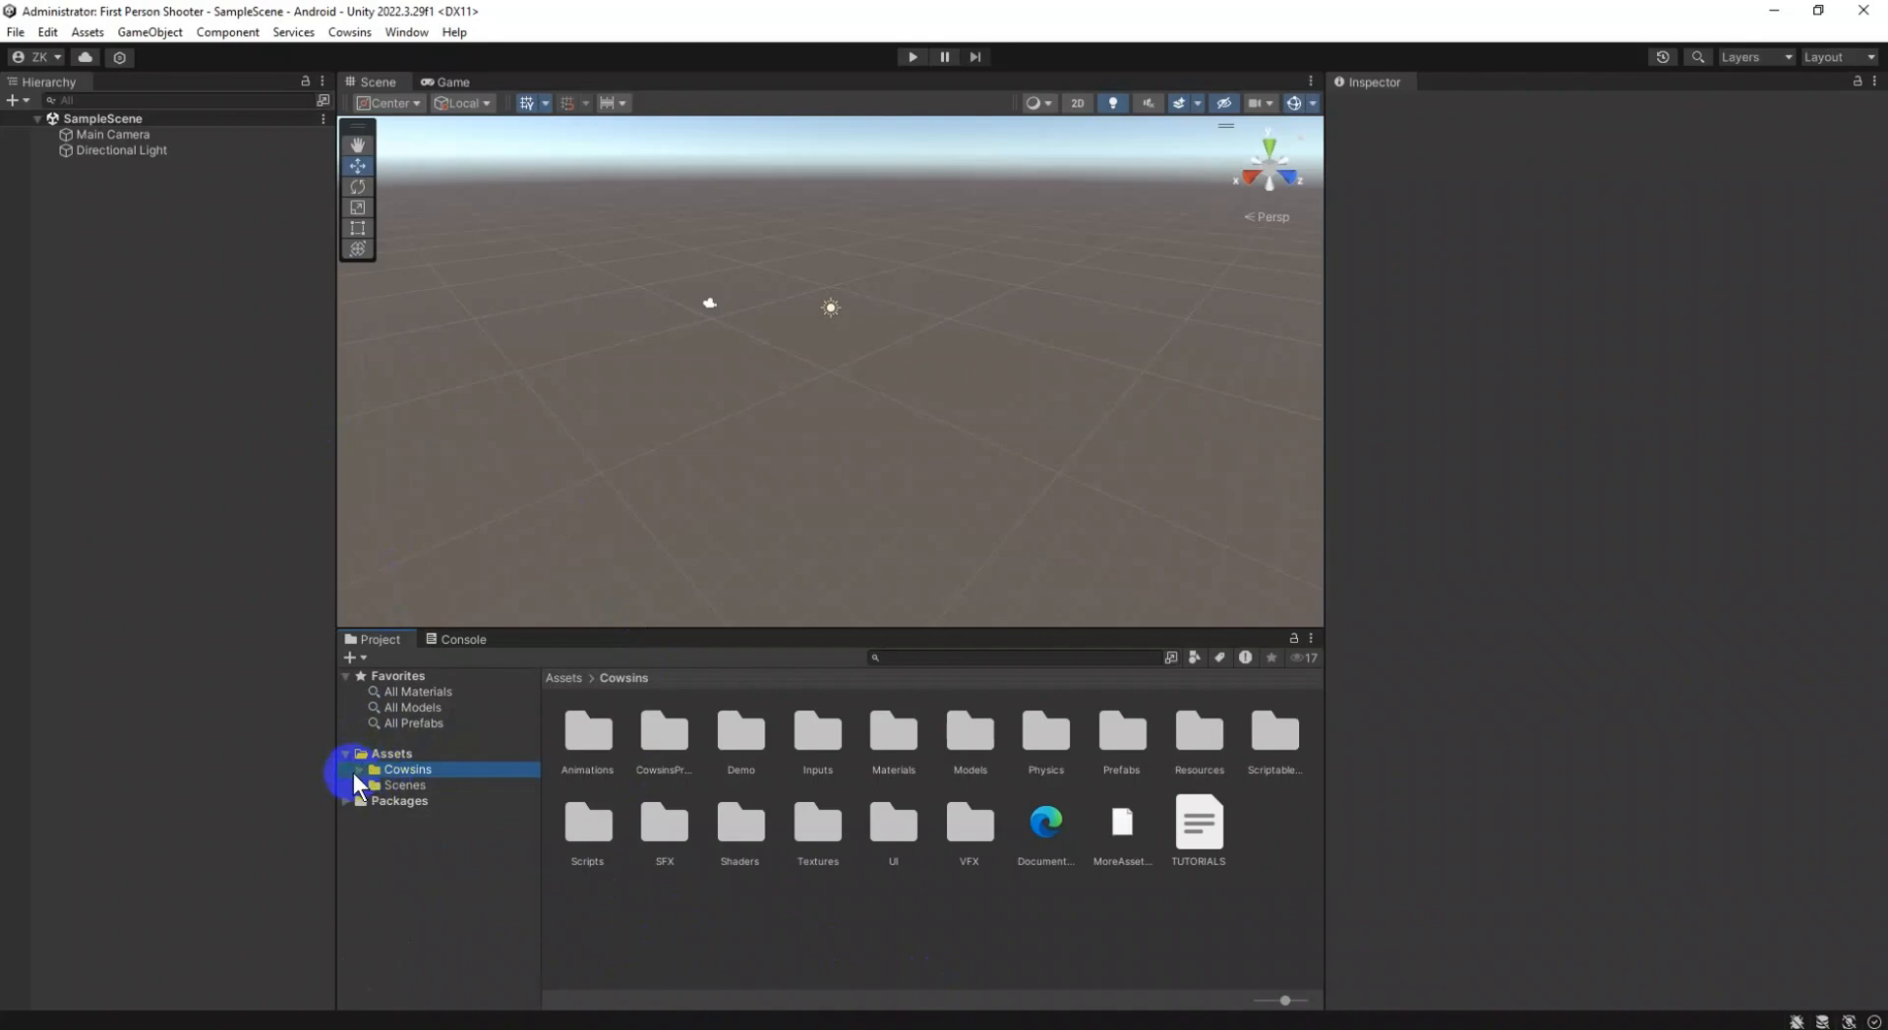
click(358, 768)
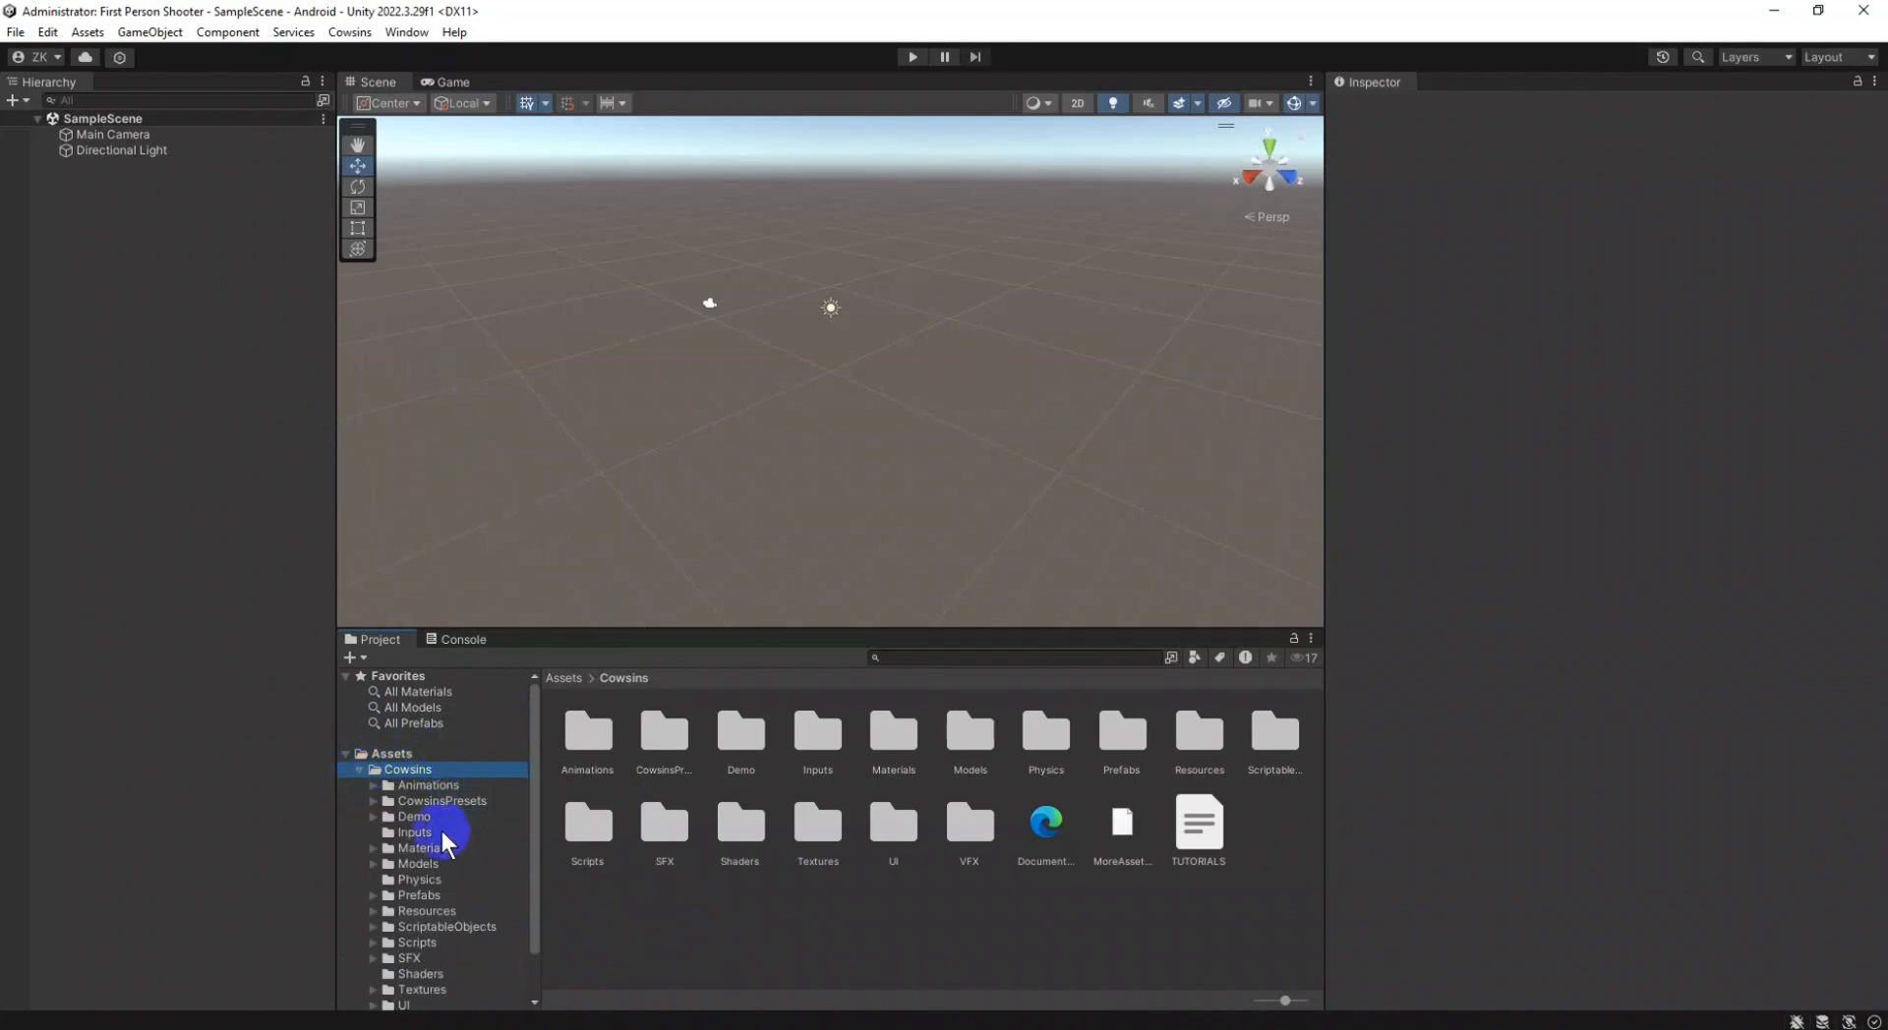
click(403, 819)
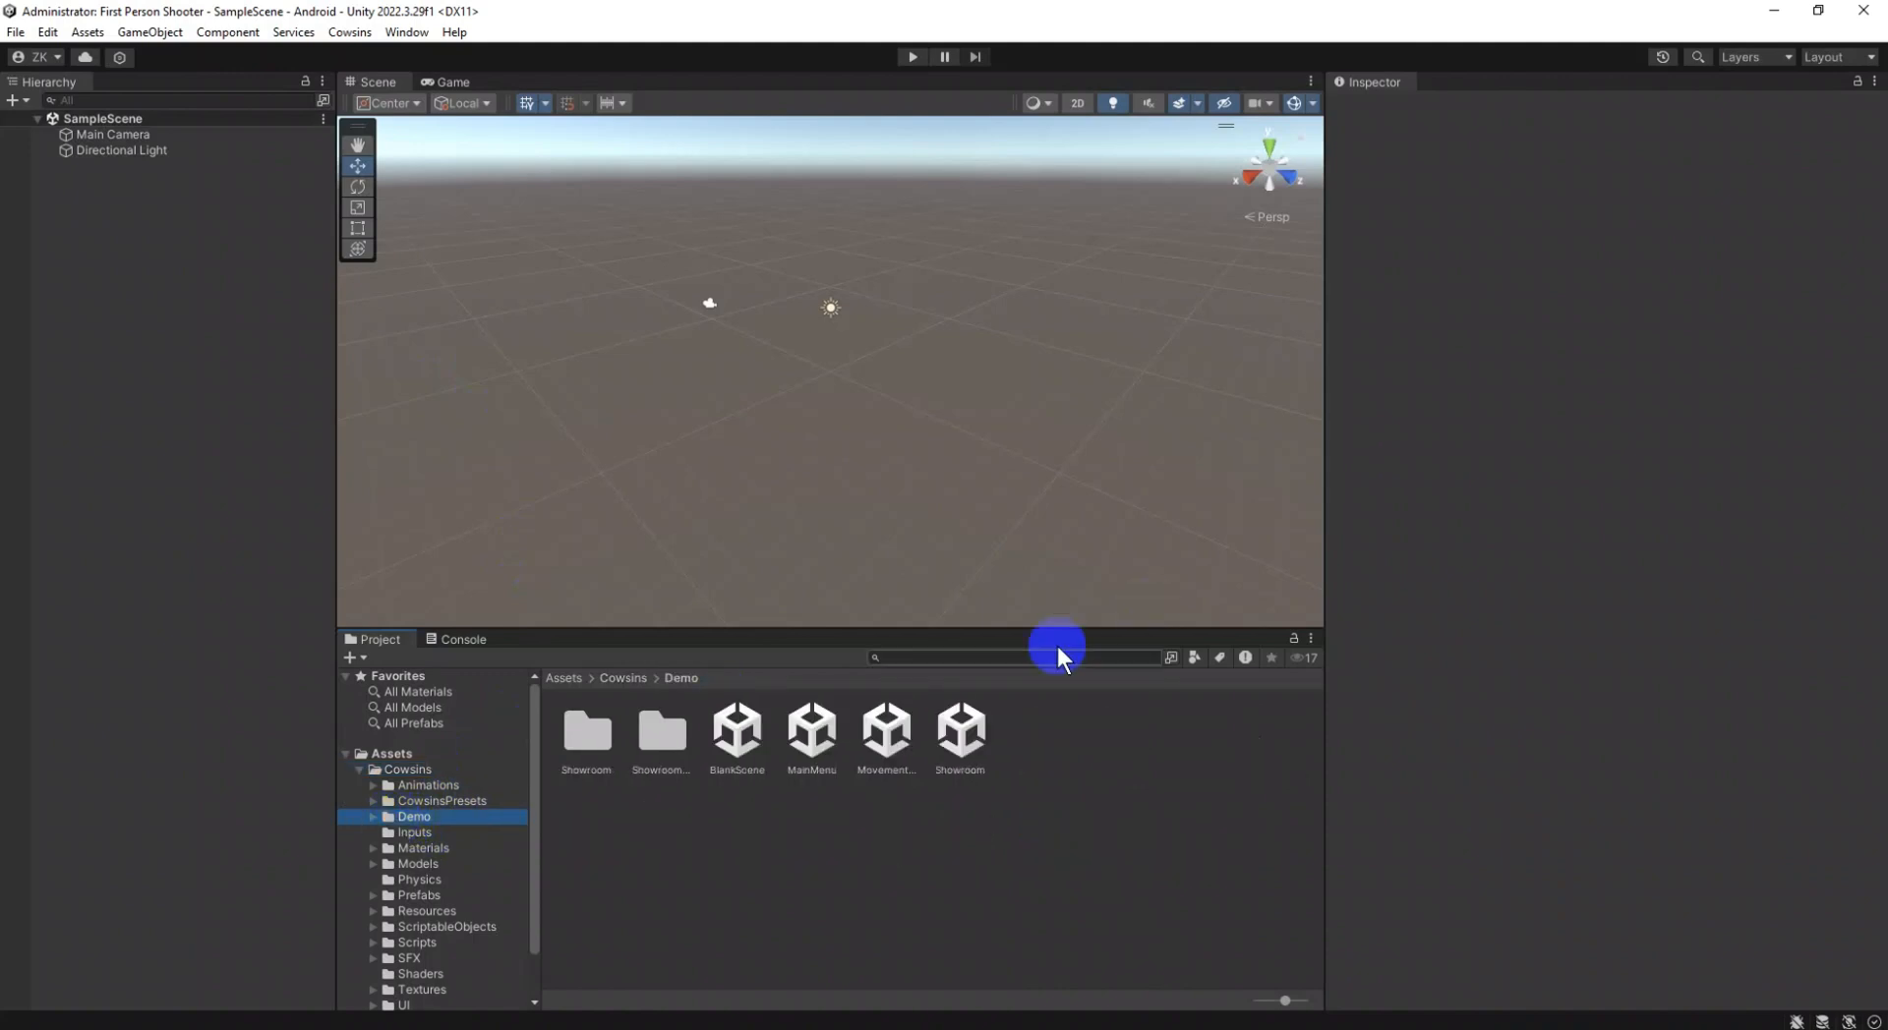
click(460, 640)
click(383, 641)
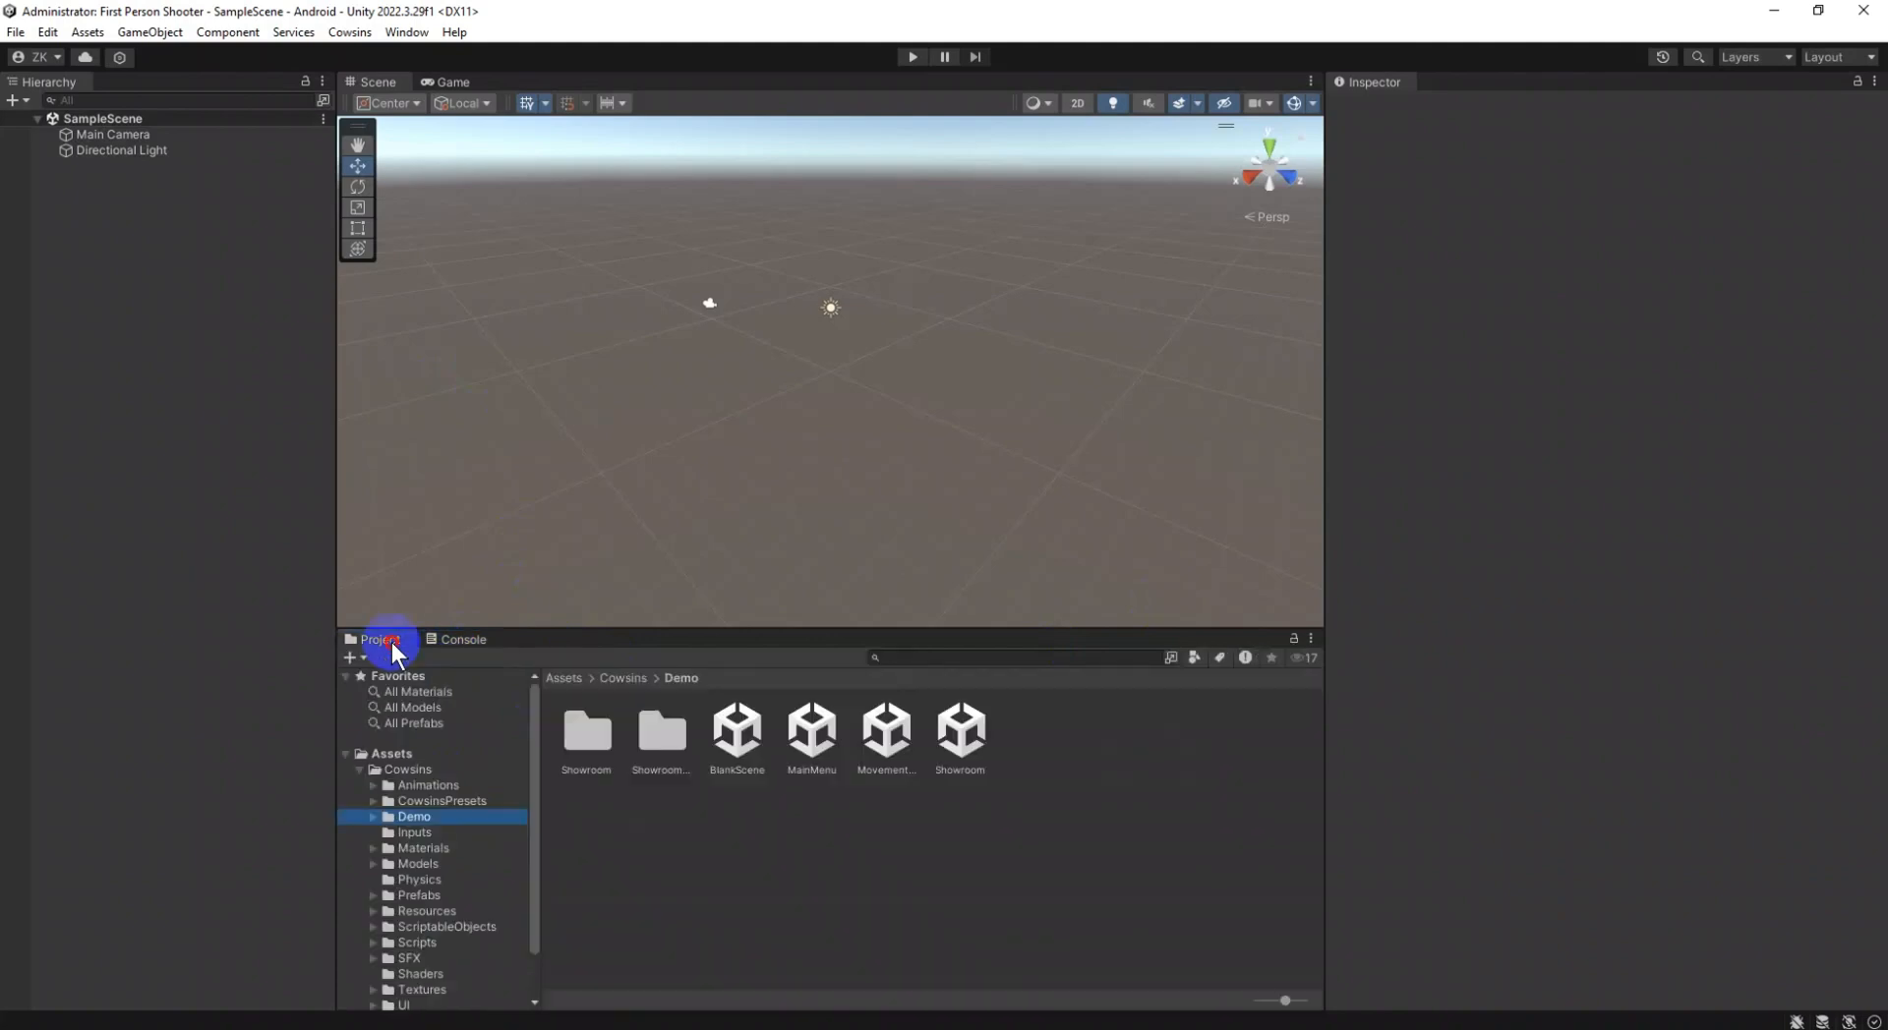
Open the Showroom scene from the Cowsins Demo folder.
click(880, 755)
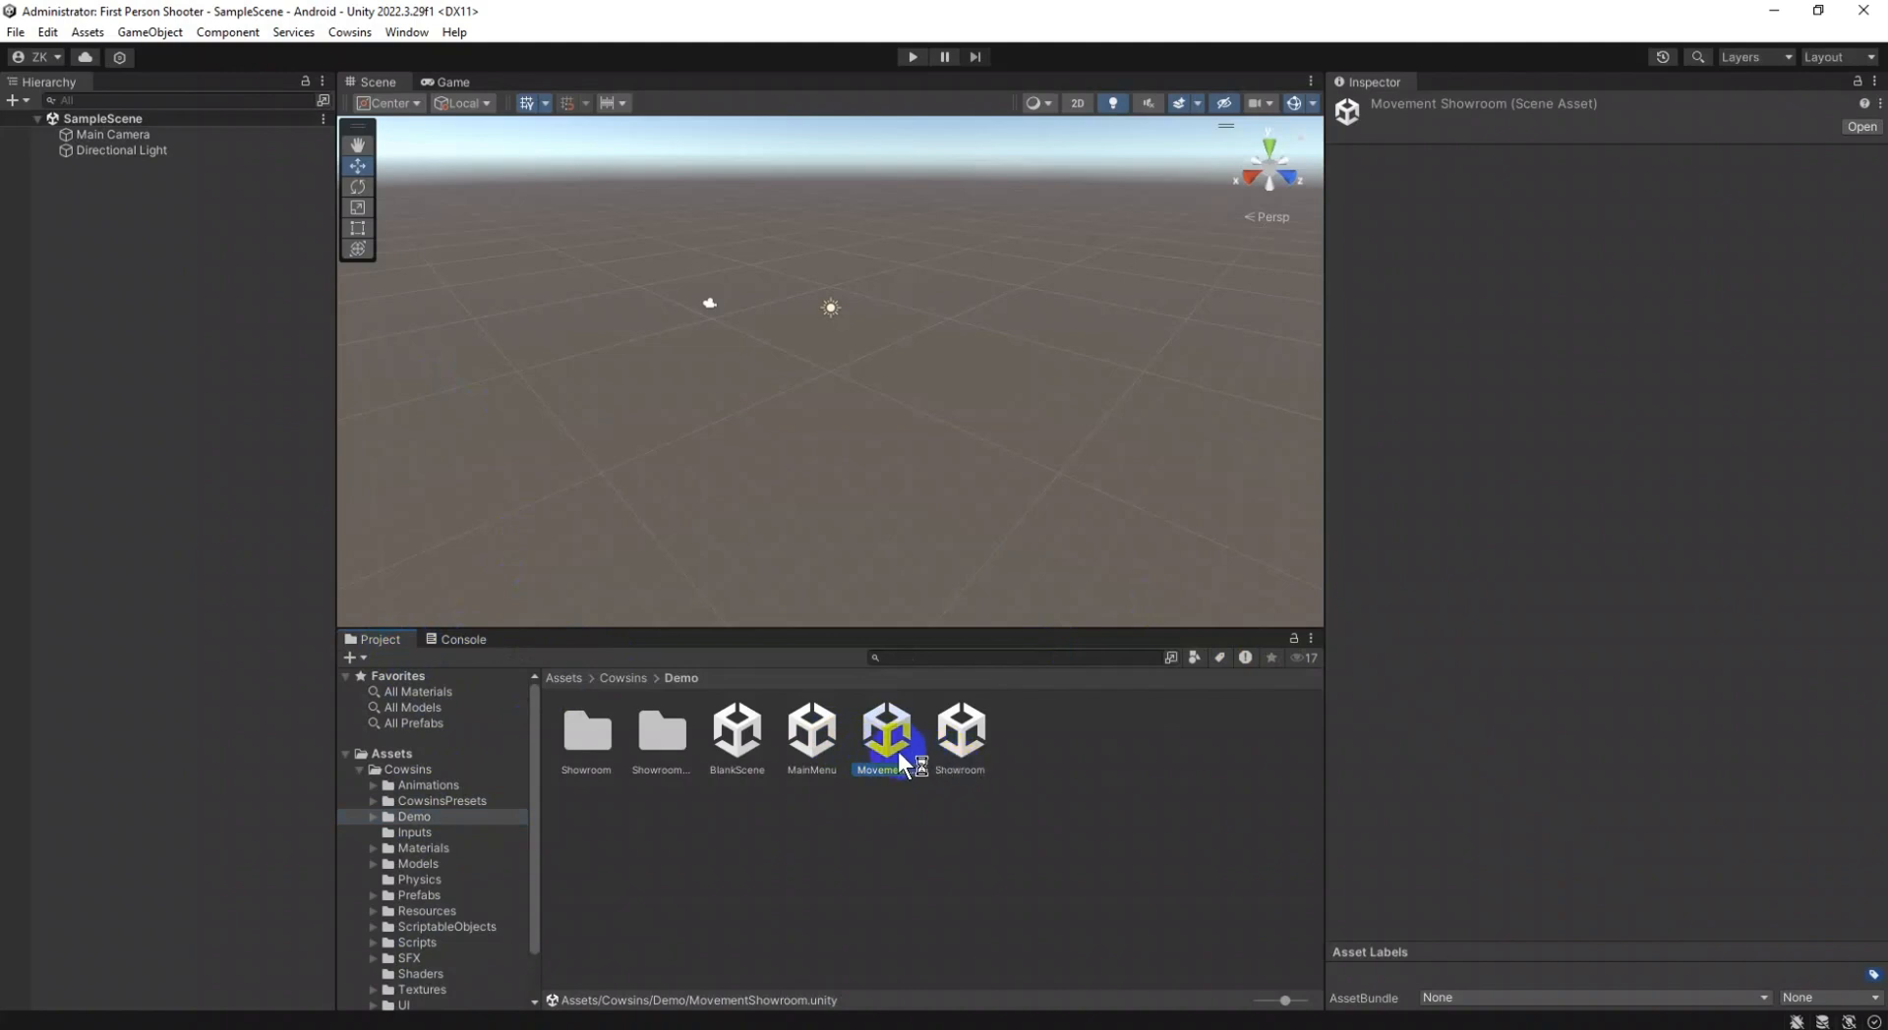
click(961, 736)
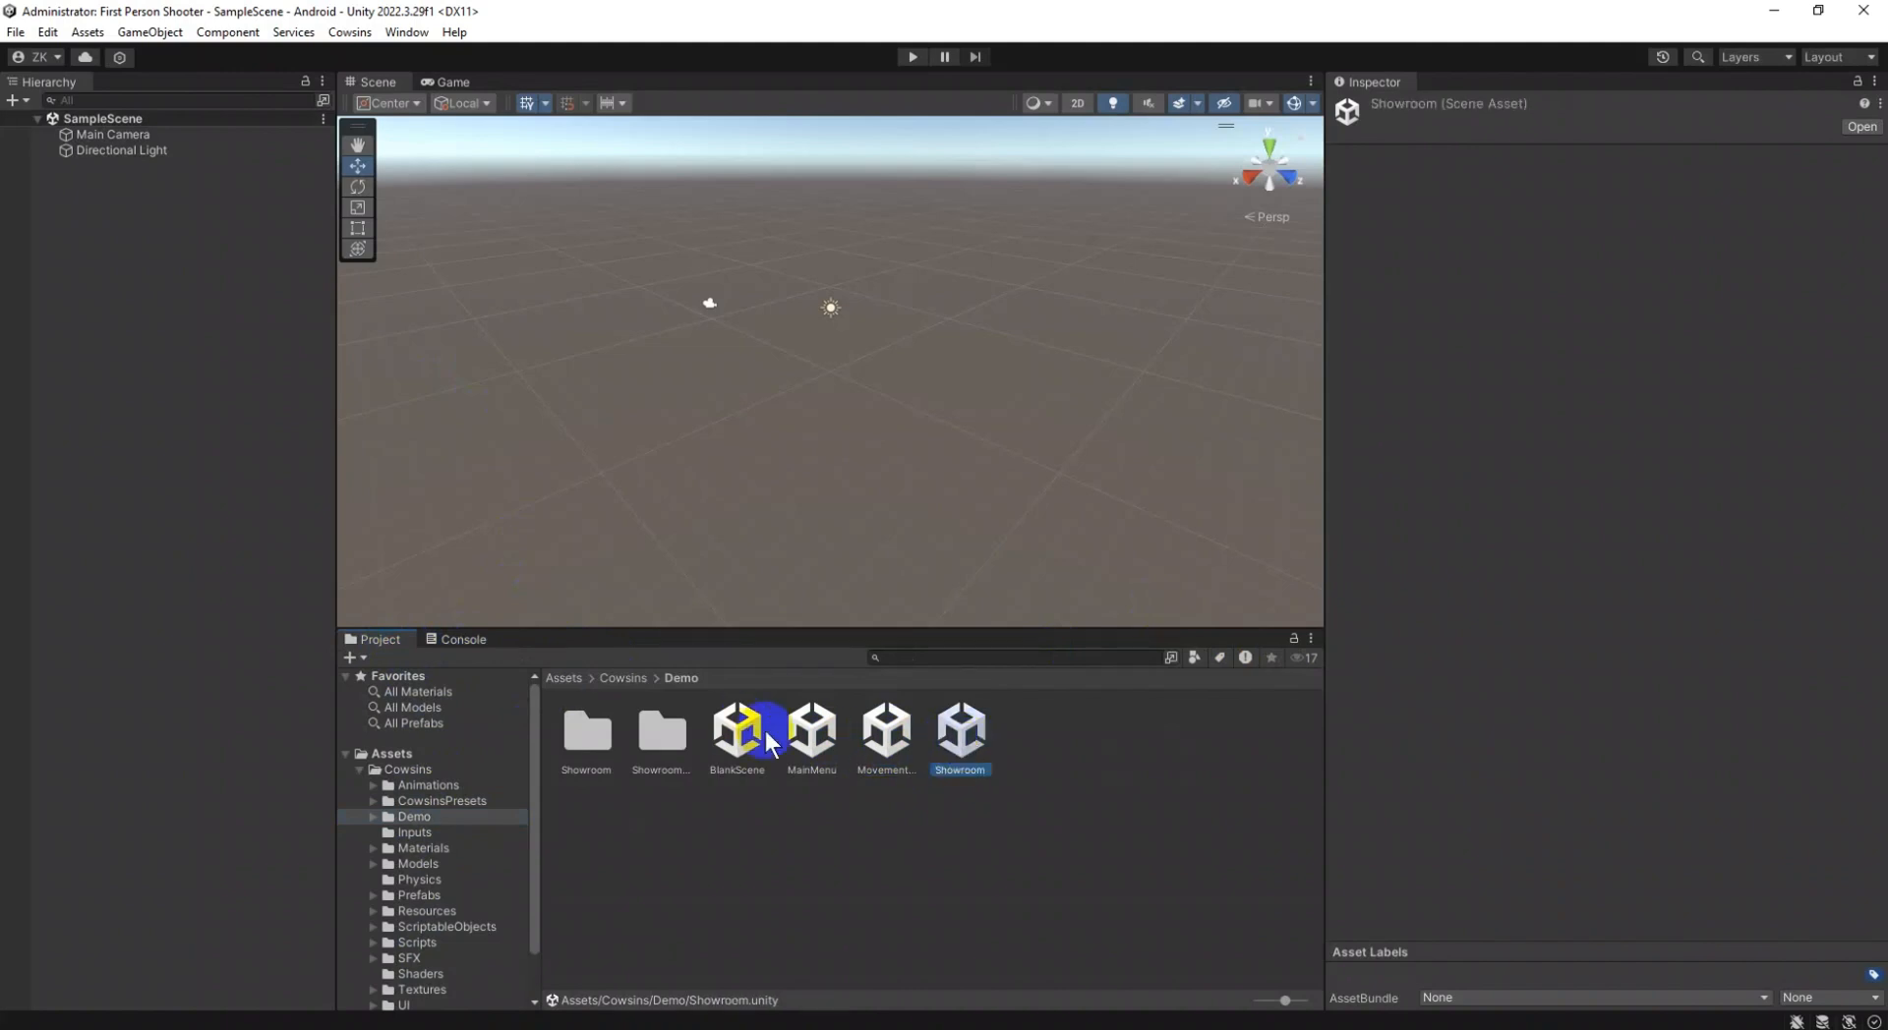
double_click(964, 737)
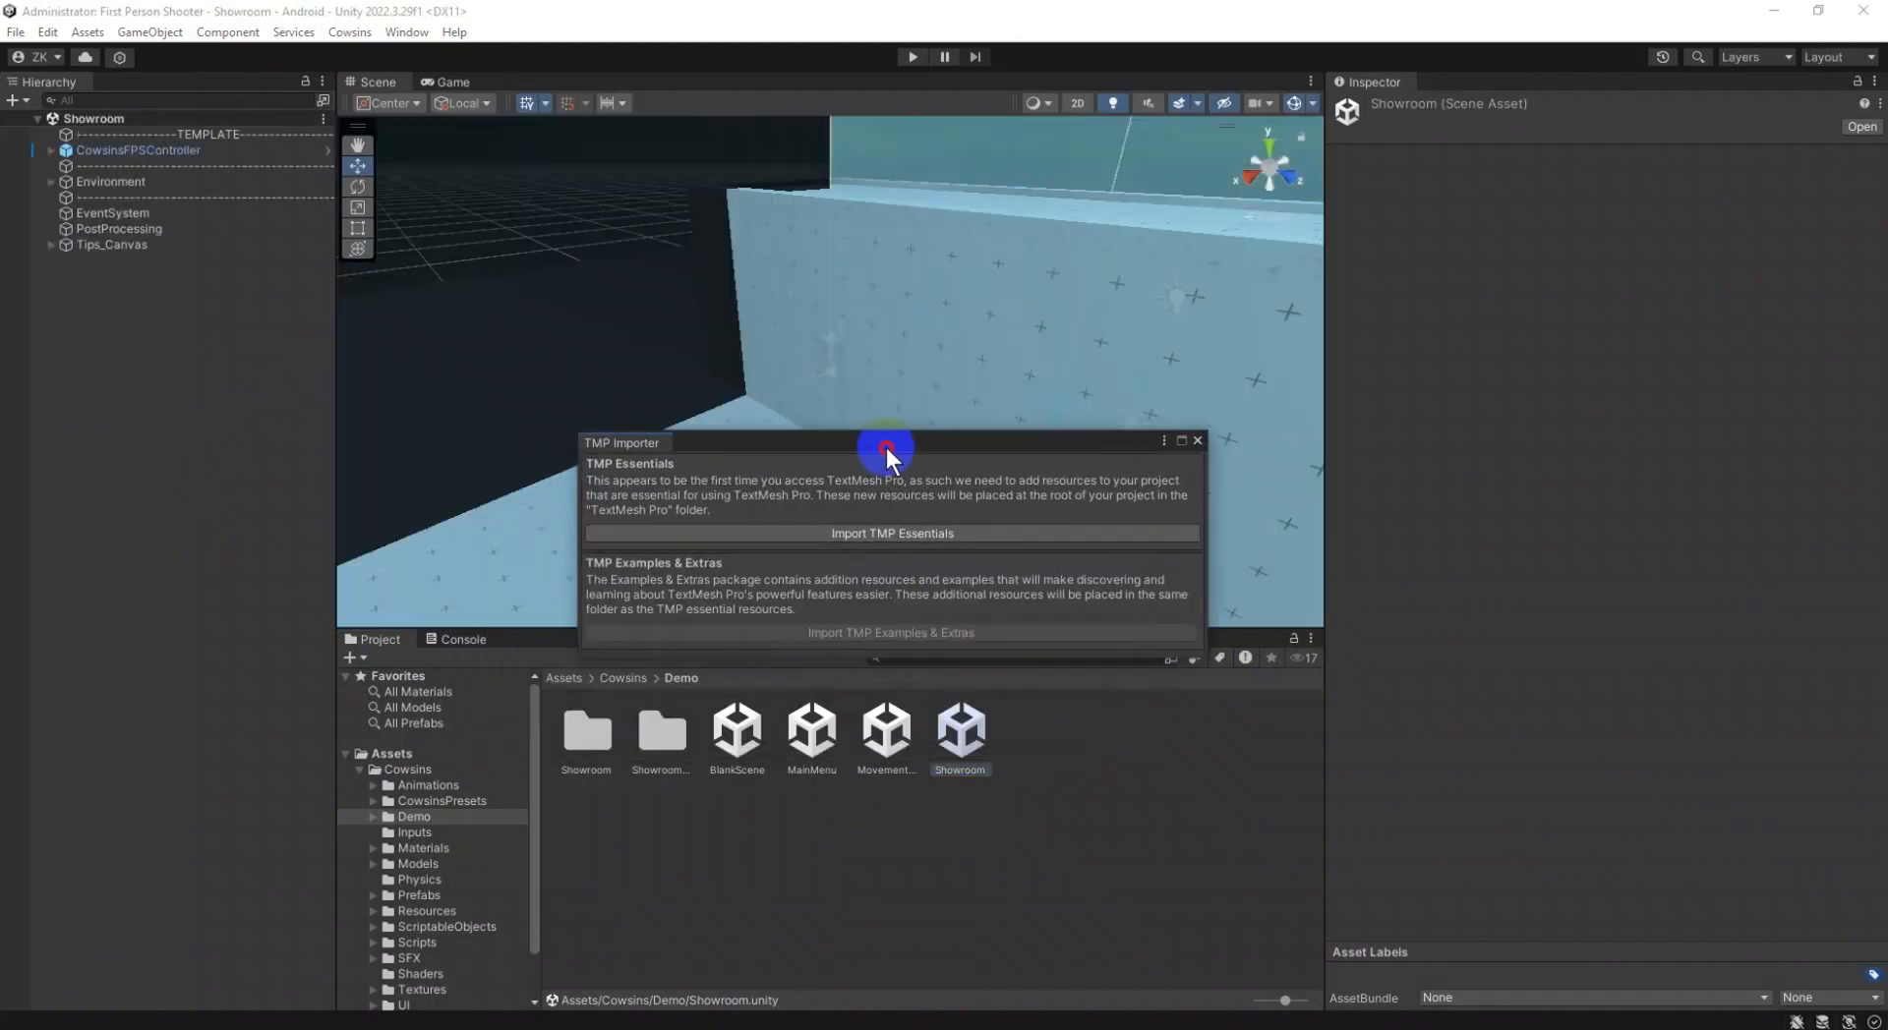
Import the TMP Essentials and the TMP Examples & Extras, and close the TMP Importer.
drag(887, 446, 764, 263)
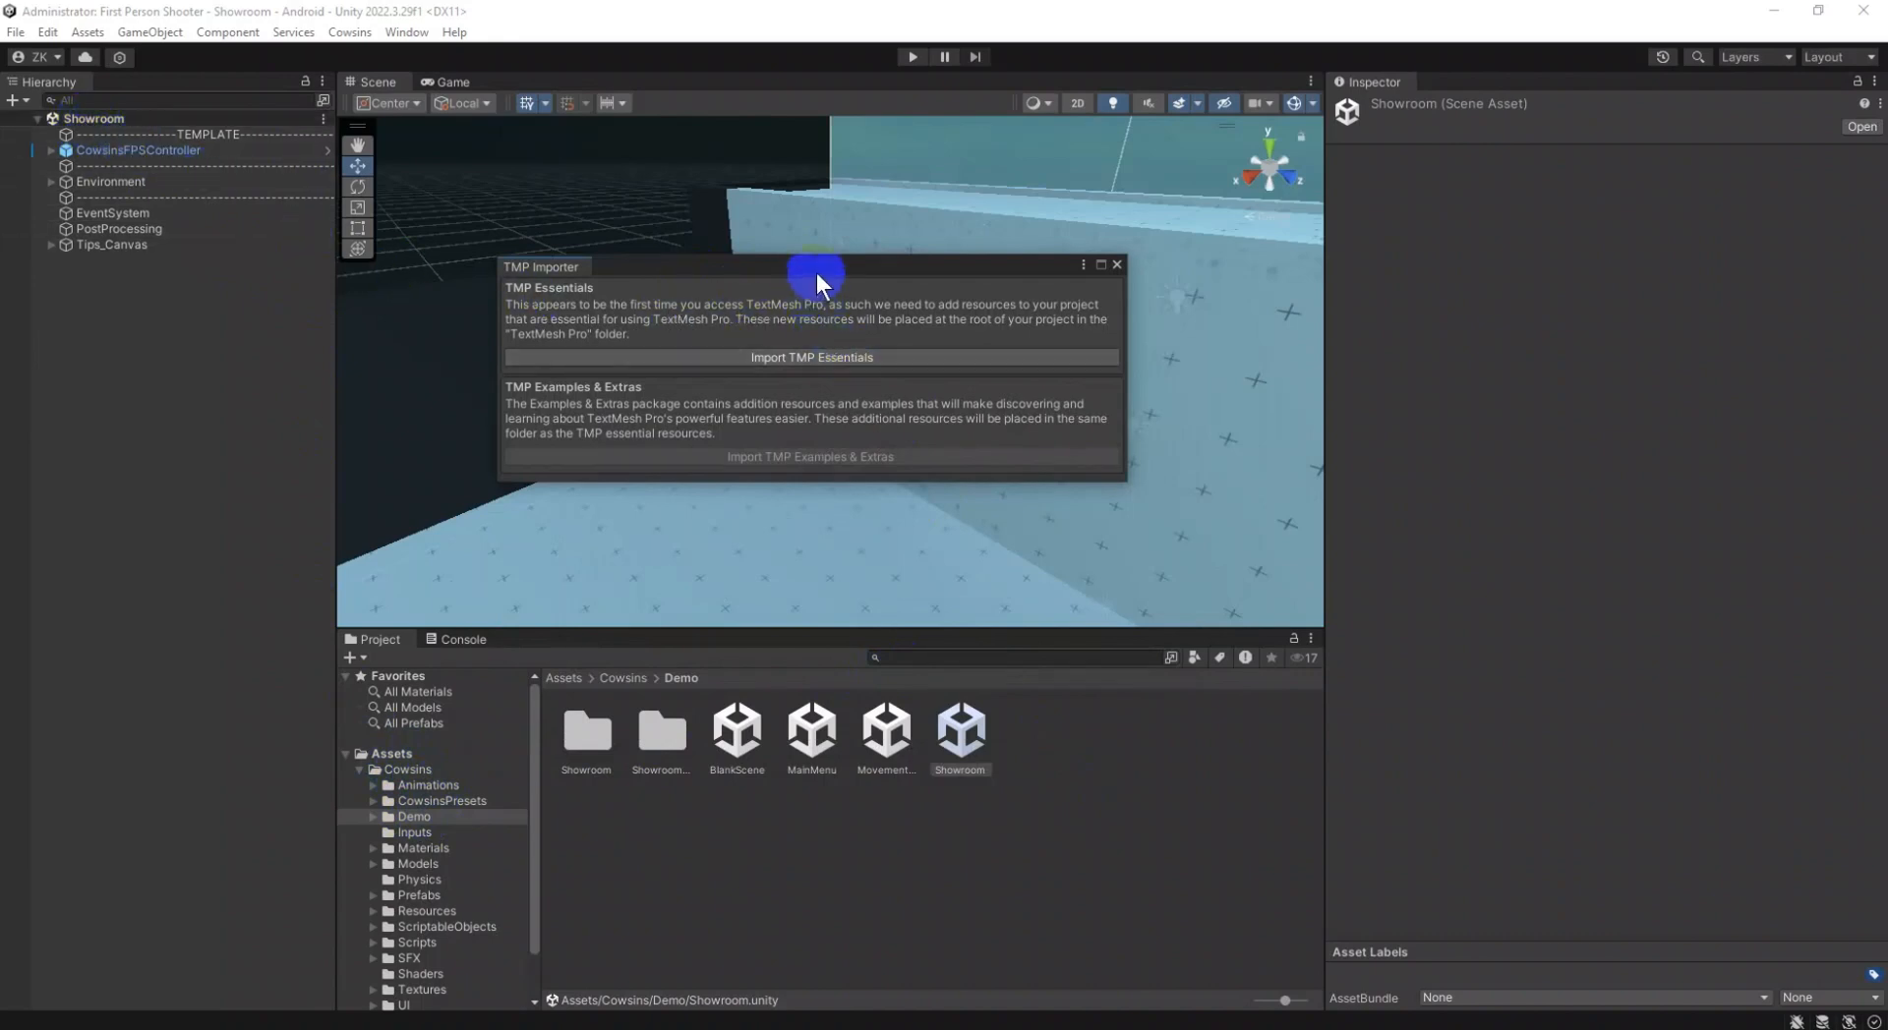
drag(827, 268, 882, 248)
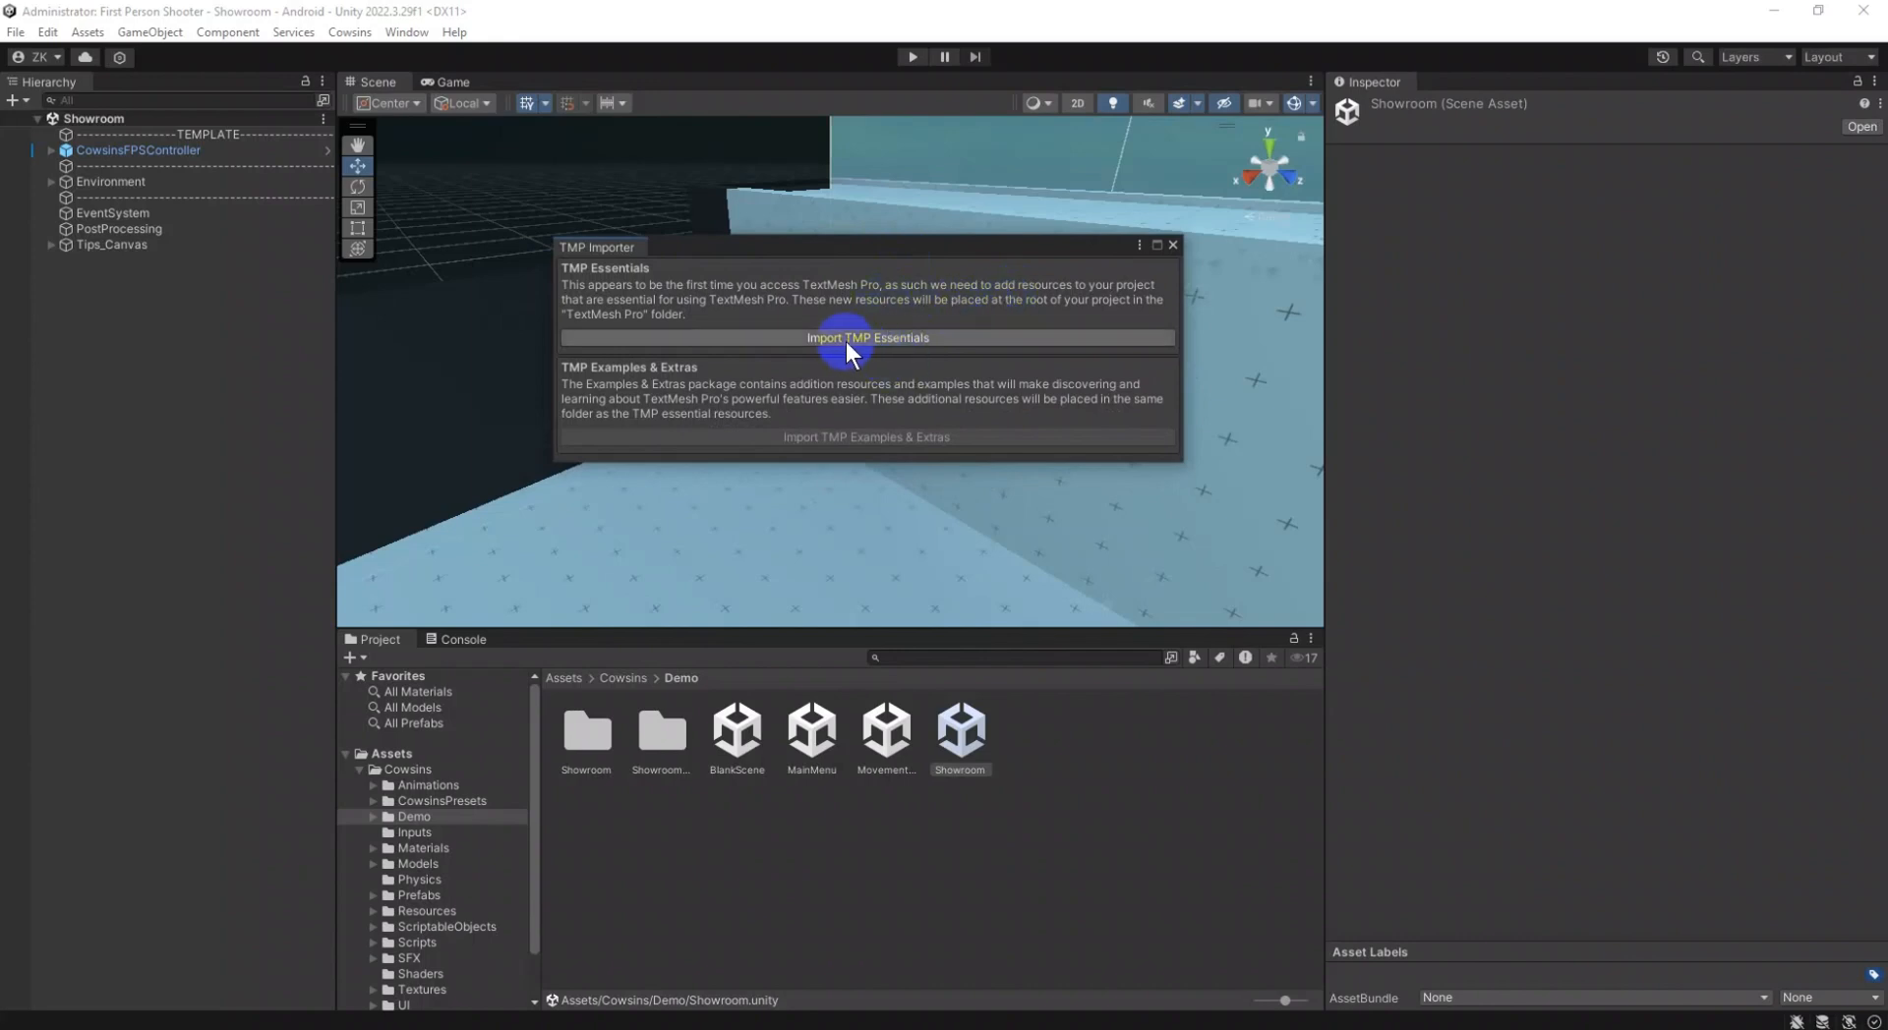
click(916, 340)
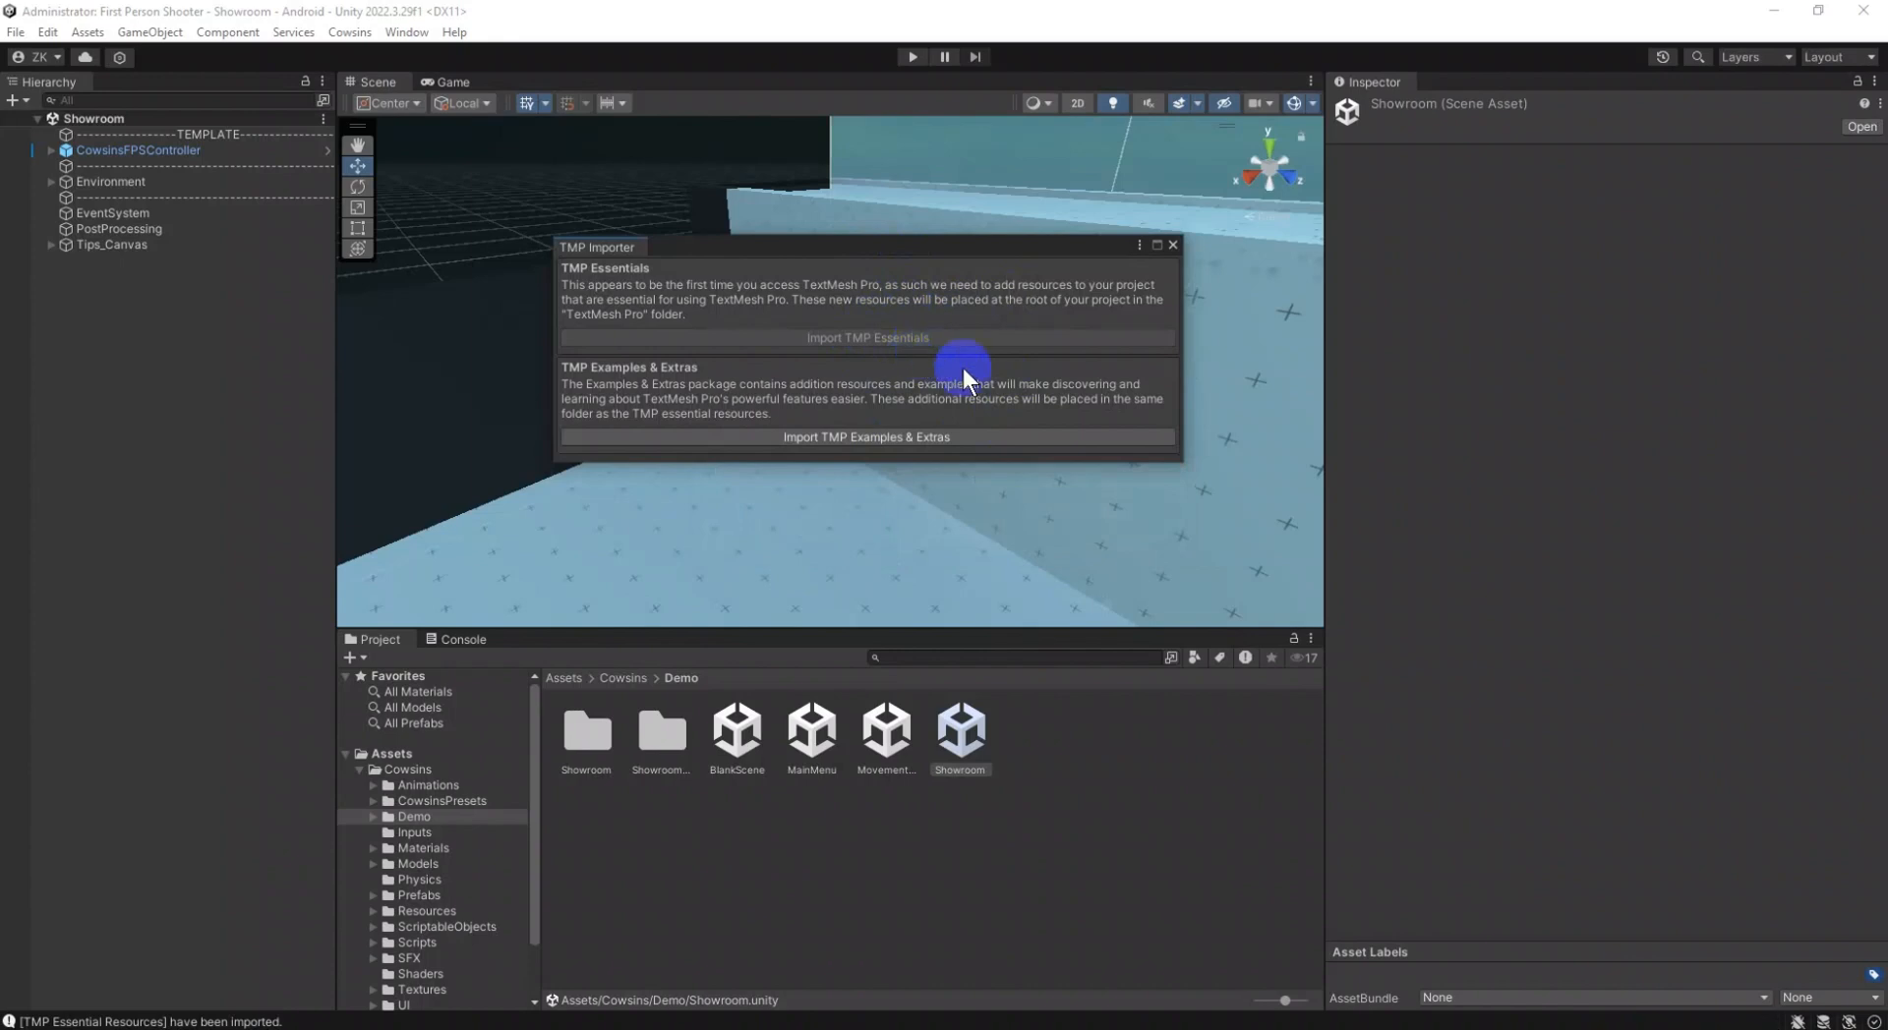
click(924, 436)
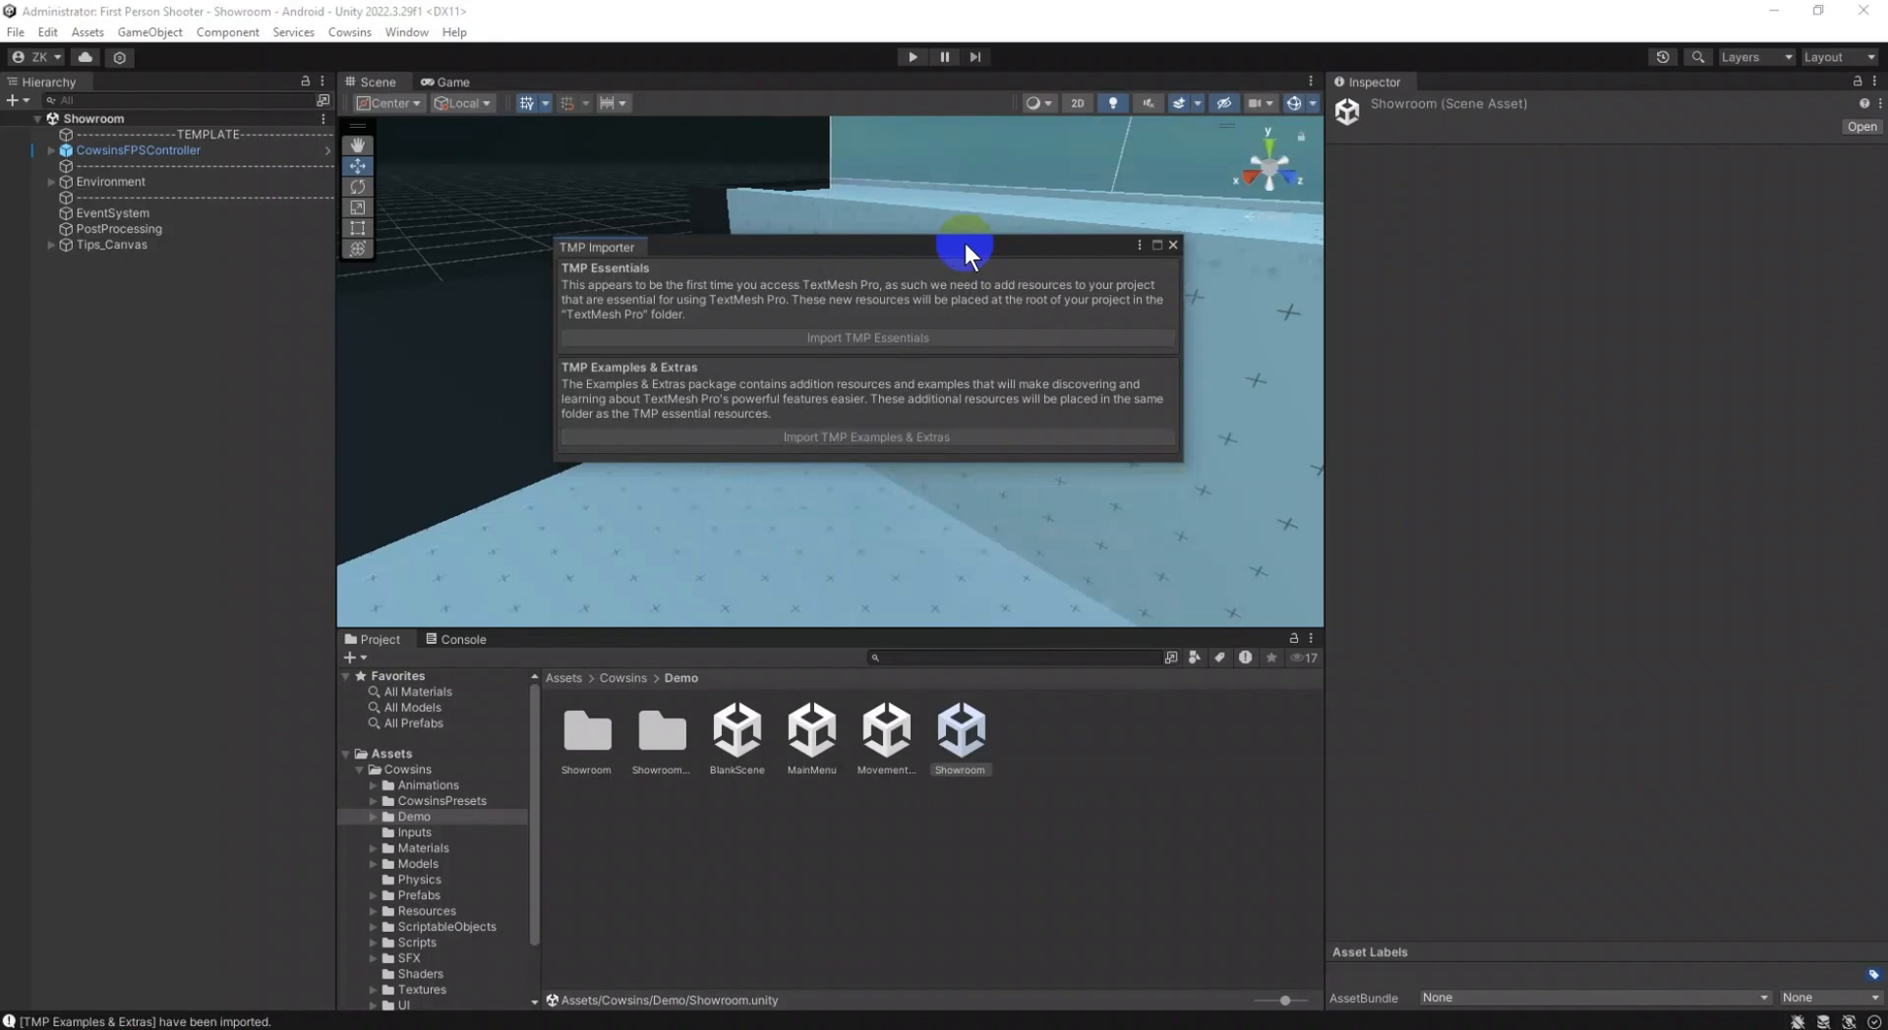
click(1172, 245)
Bring up the Console and clear its logged messages.
click(55, 403)
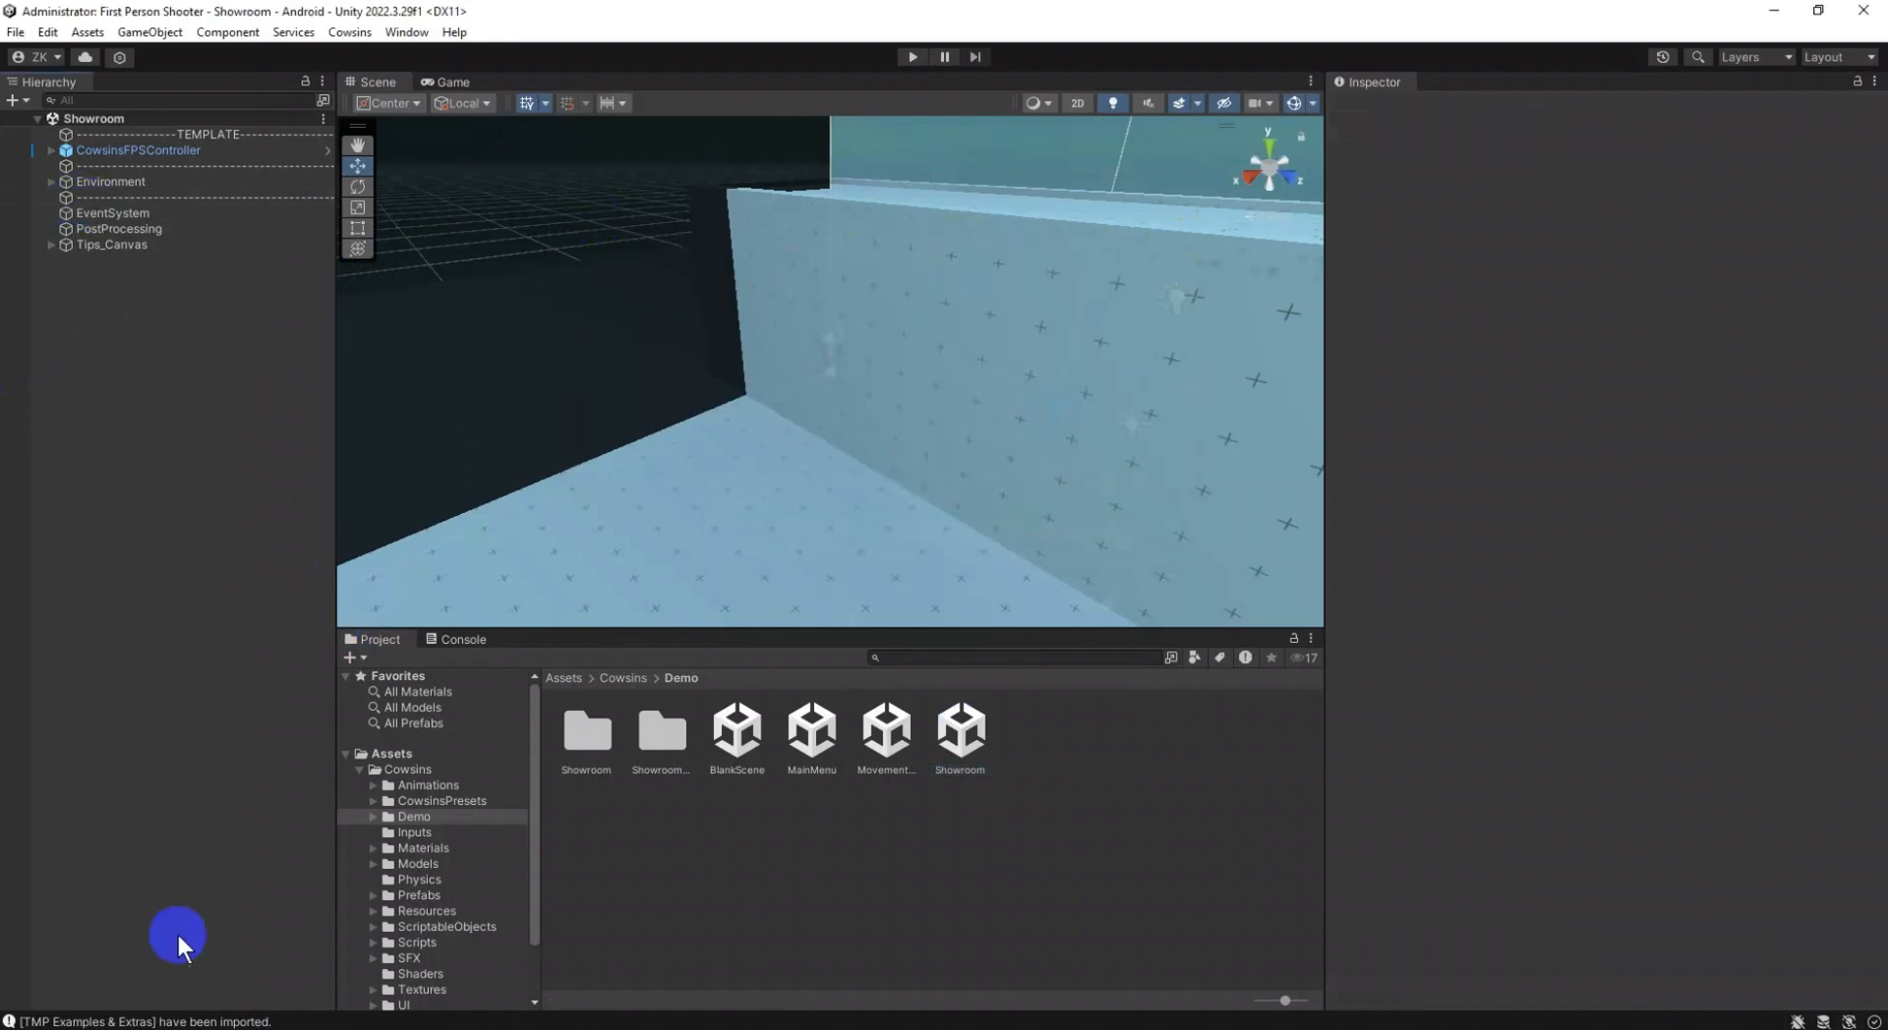
click(197, 1022)
click(358, 659)
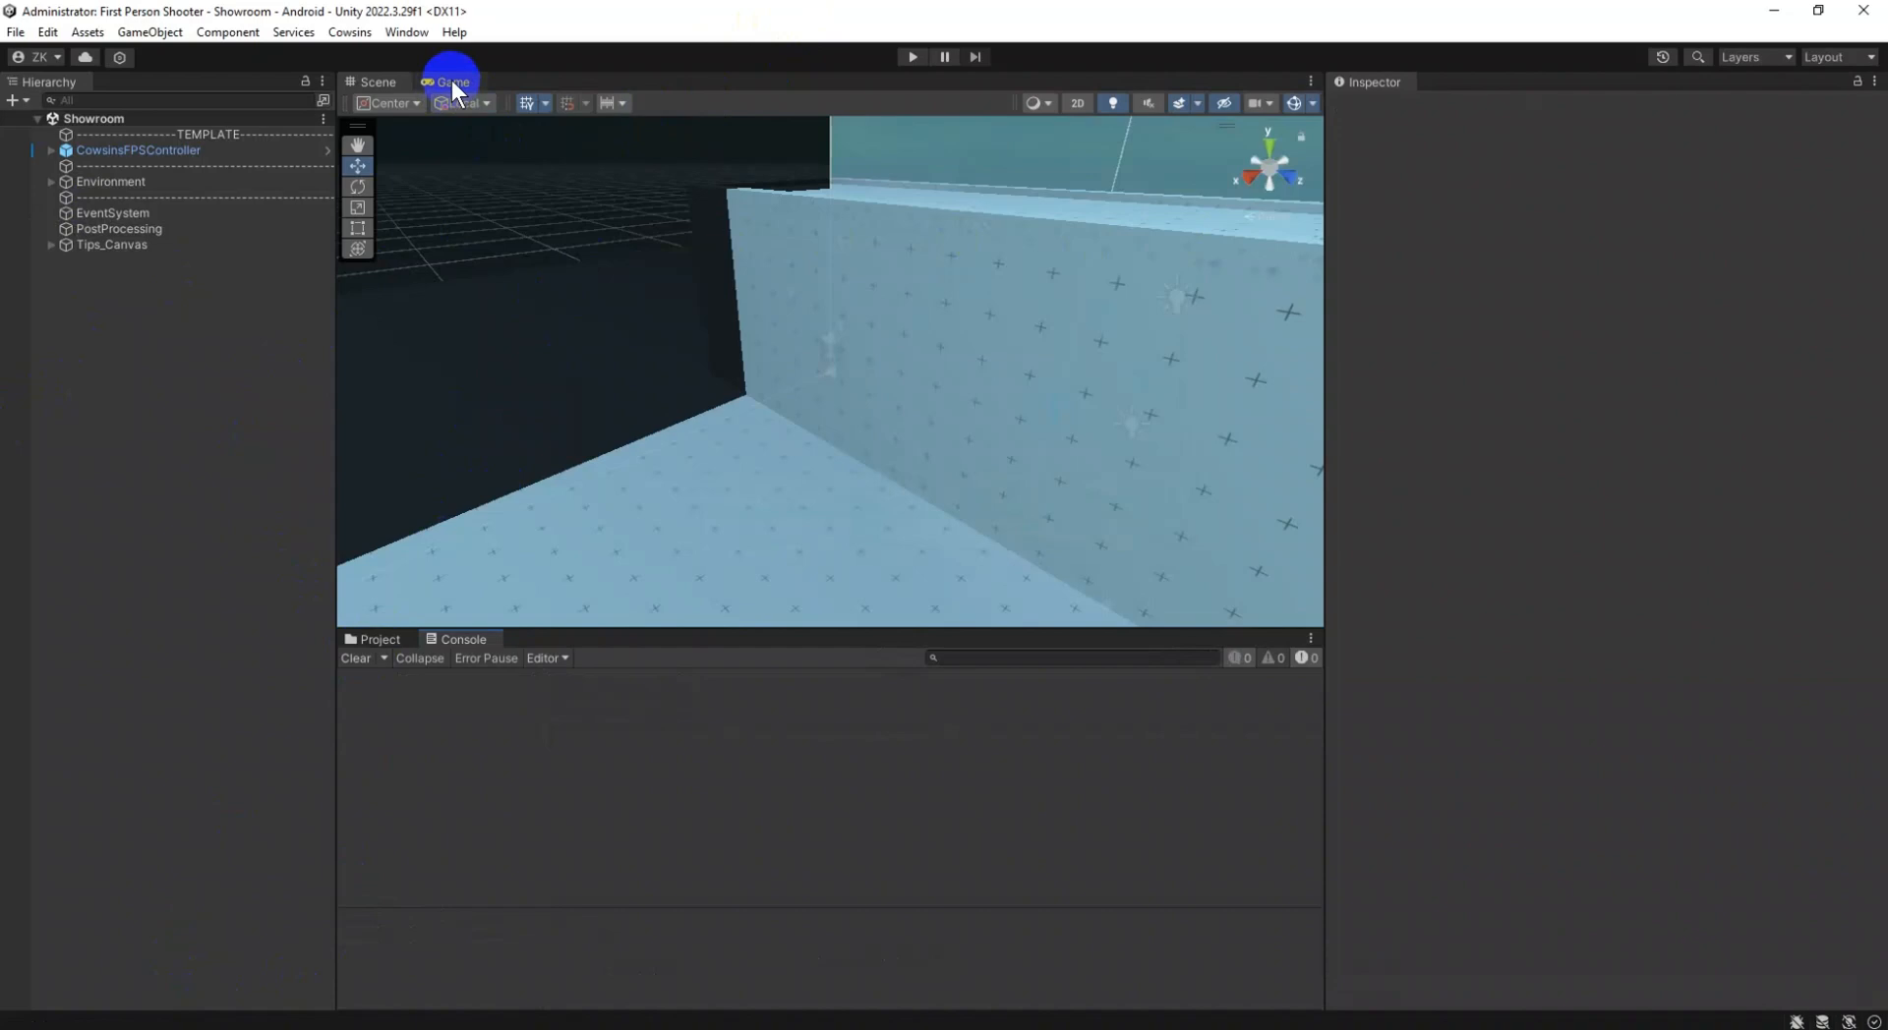
Run the Showroom scene in play mode to test it, and pause the game.
click(909, 57)
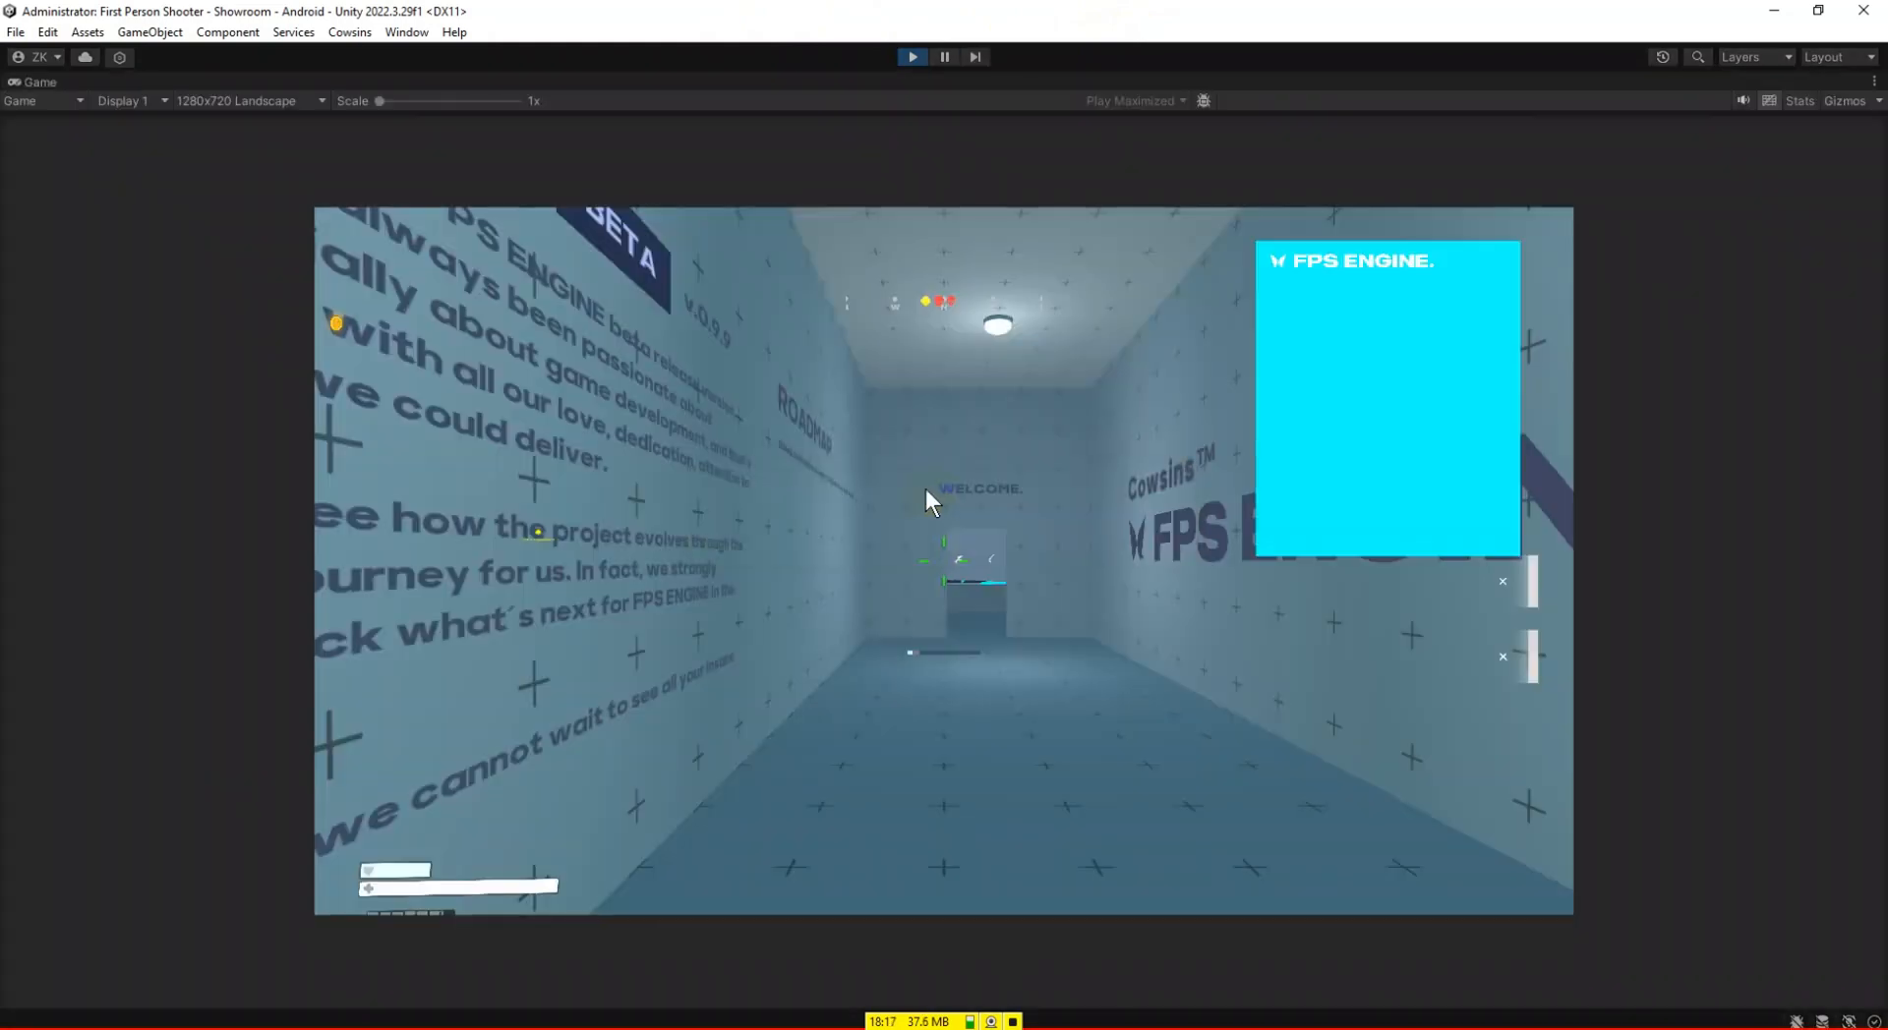
click(946, 64)
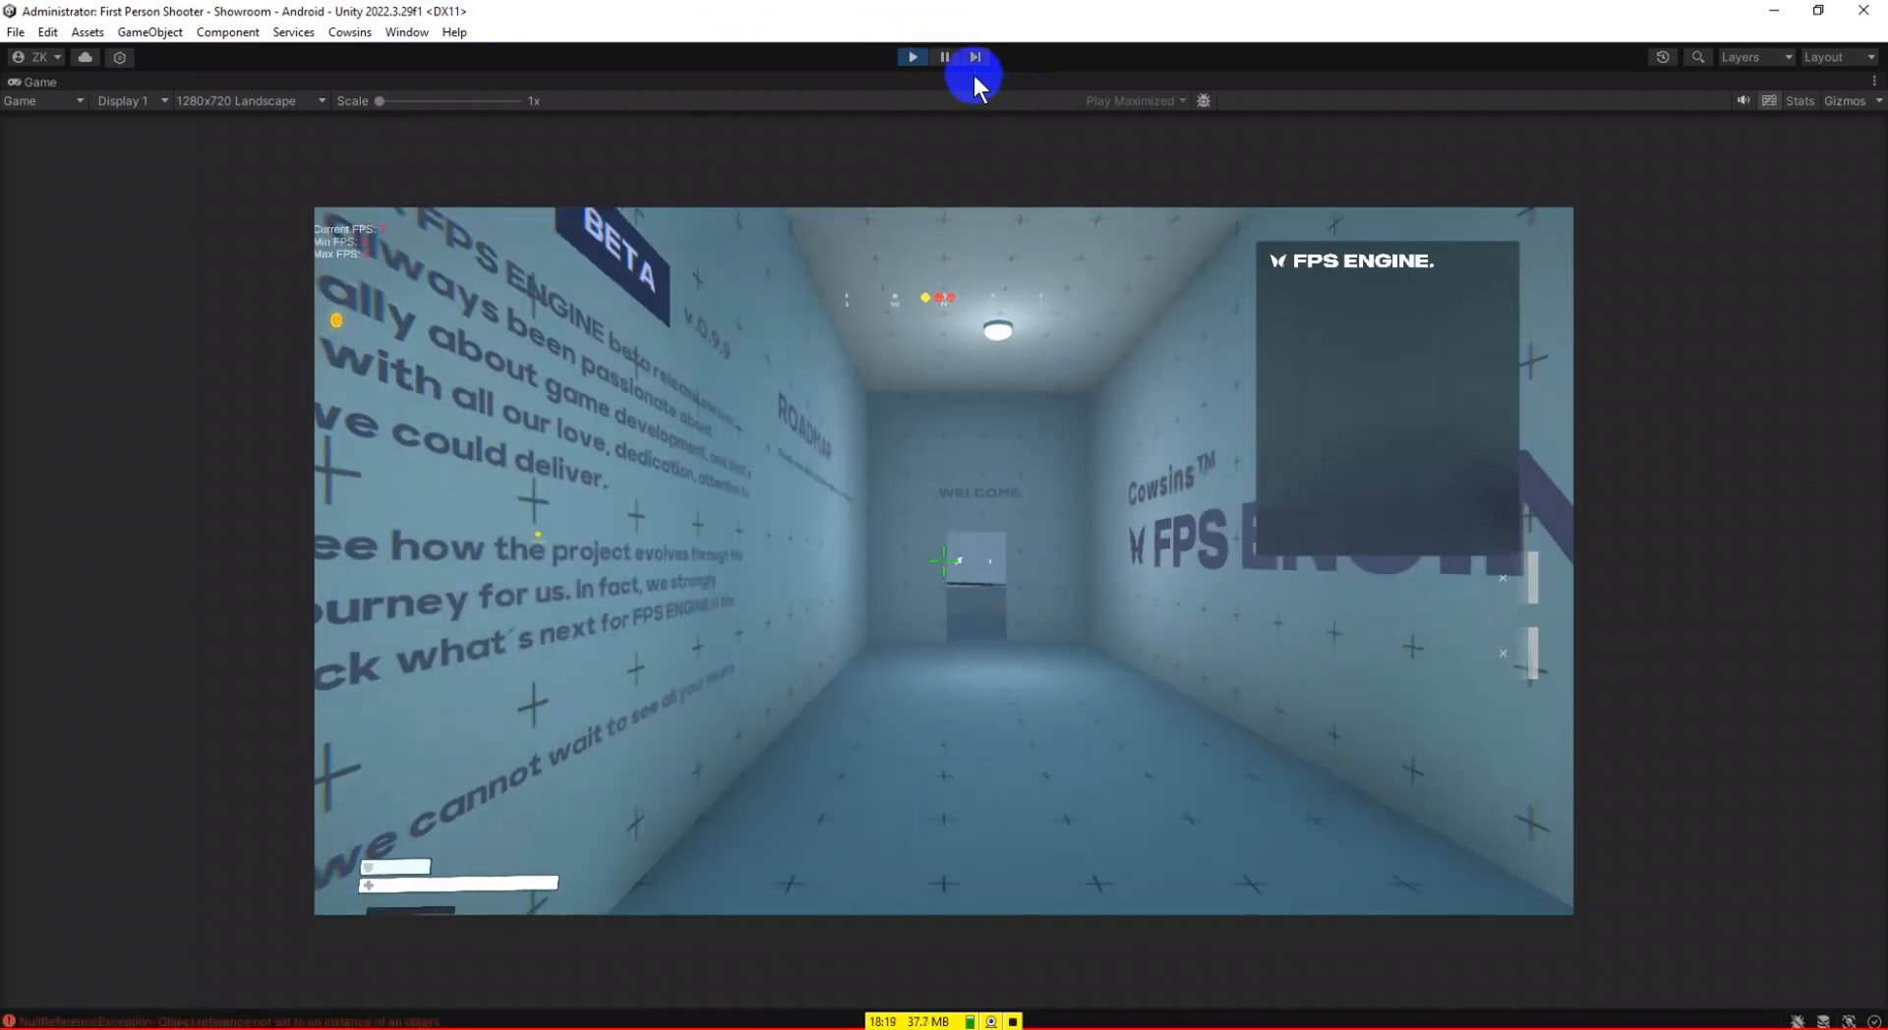
click(944, 59)
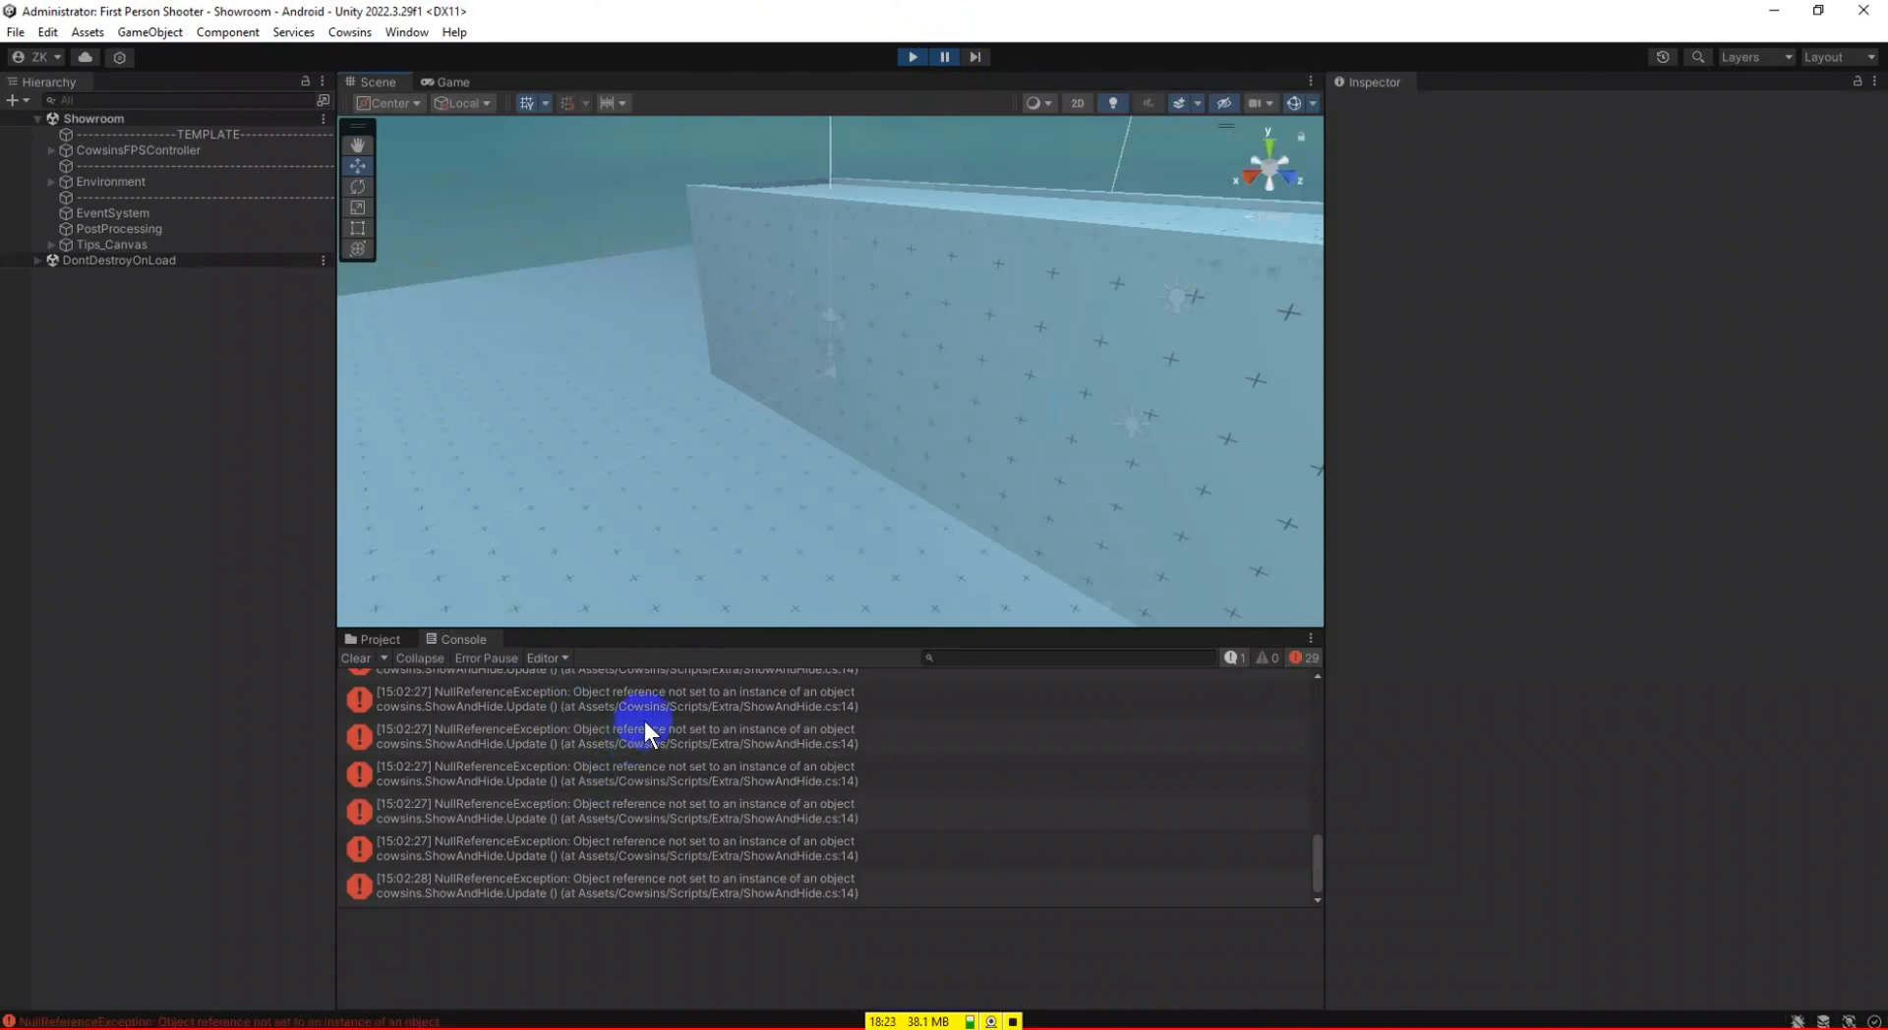
Enlarge the Console and open the ShowAndHide.cs script from the NullReferenceException error.
click(432, 735)
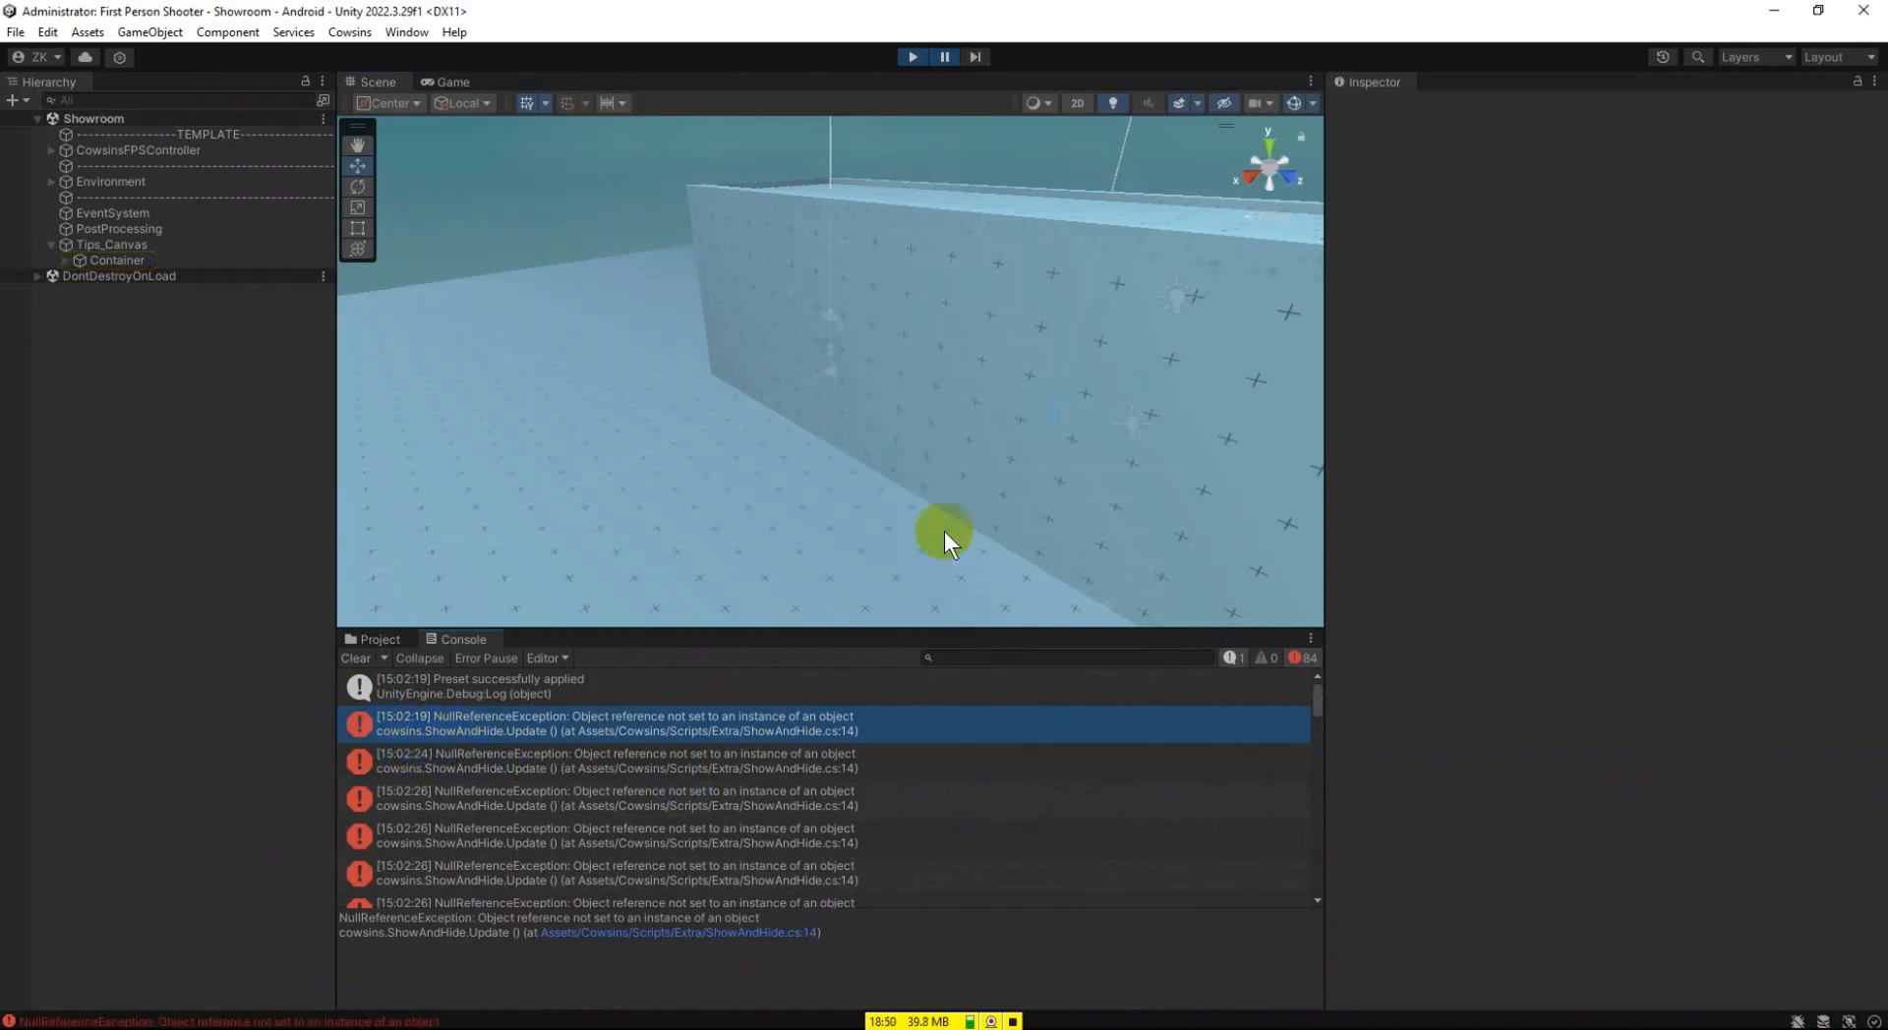
drag(653, 630, 685, 390)
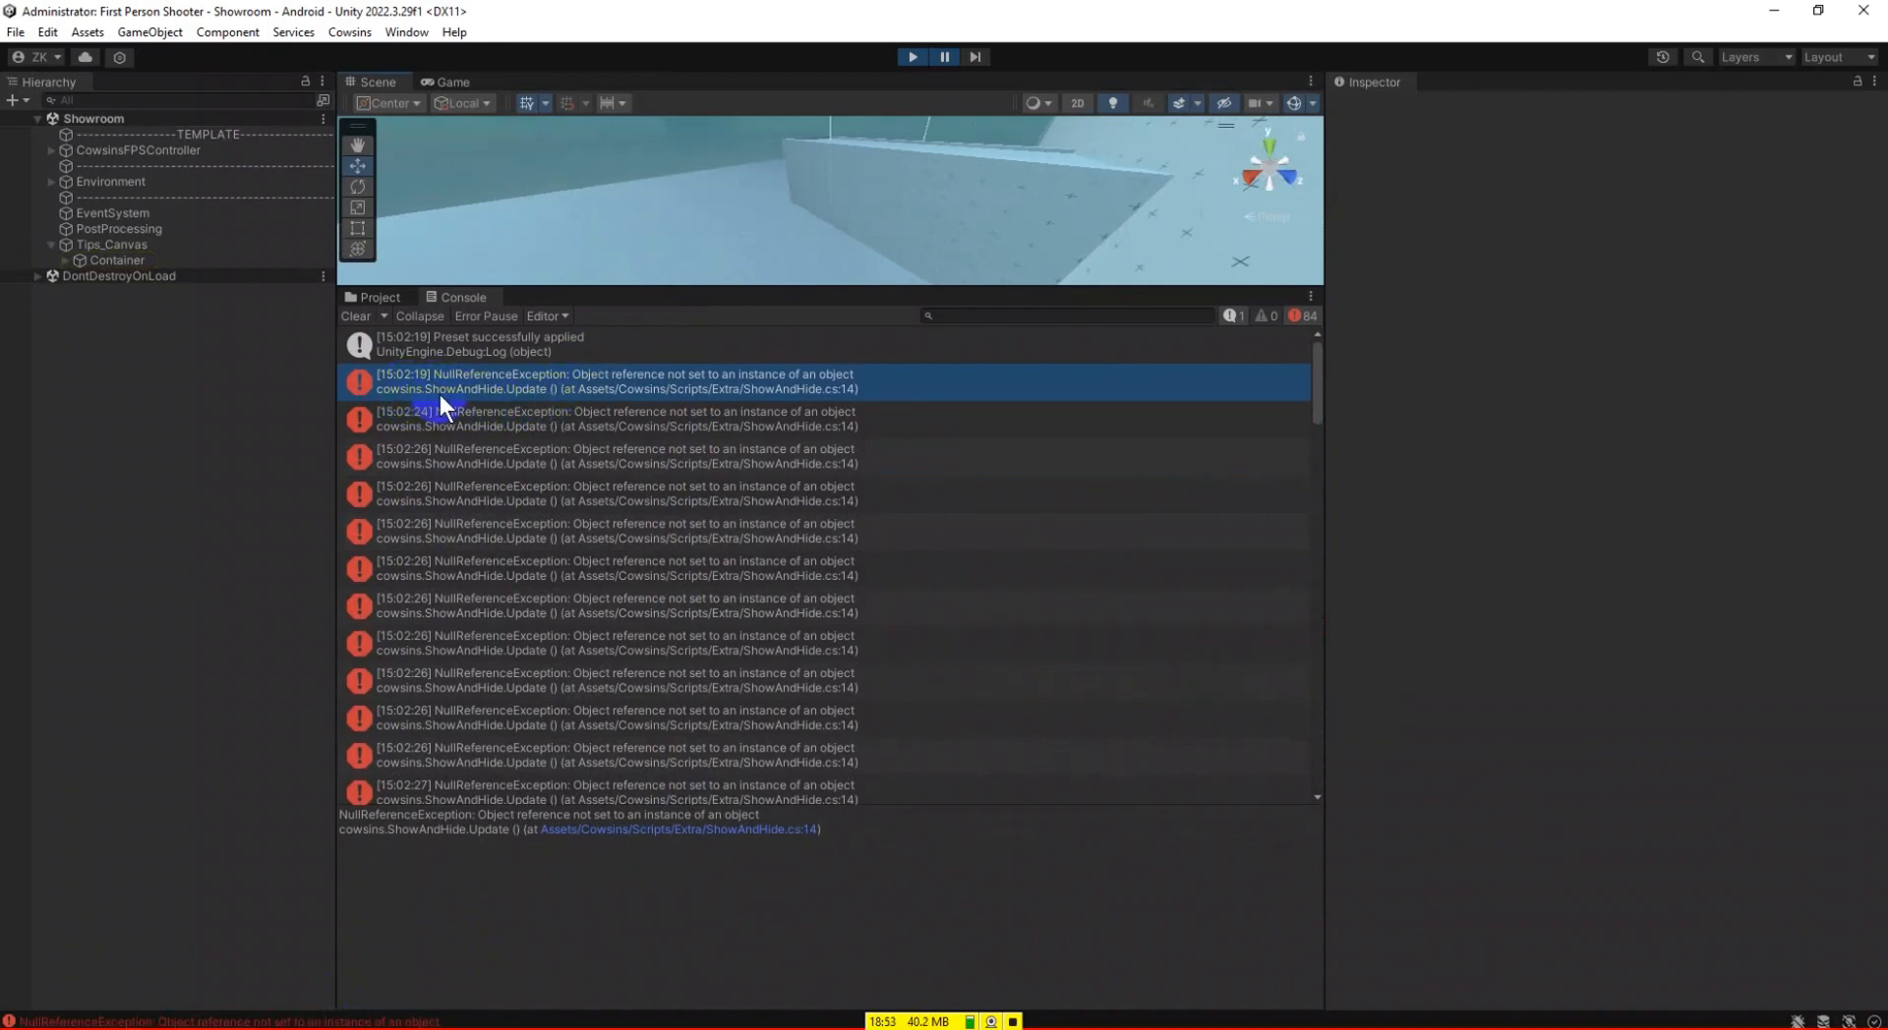
double_click(554, 393)
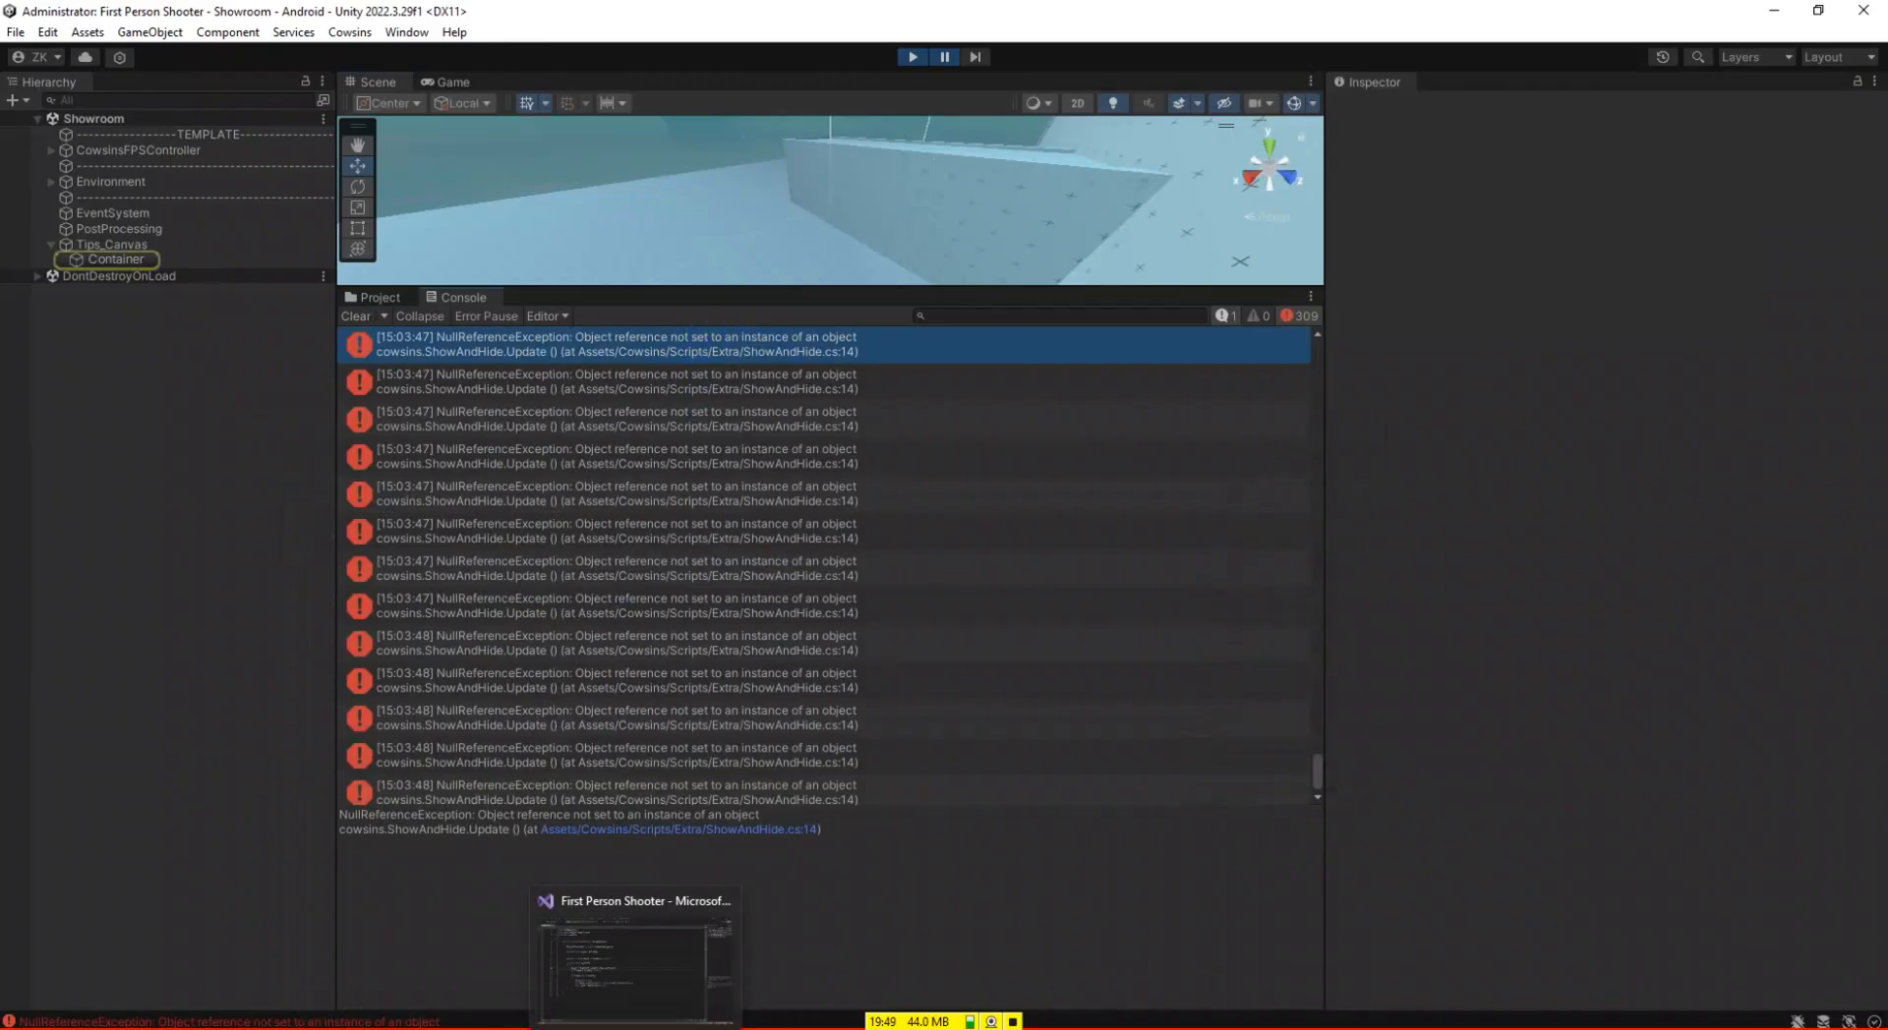
Switch to Visual Studio and inspect the Keyboard.current.qKey check at line 14 in the Update method of ShowAndHide.cs.
click(634, 959)
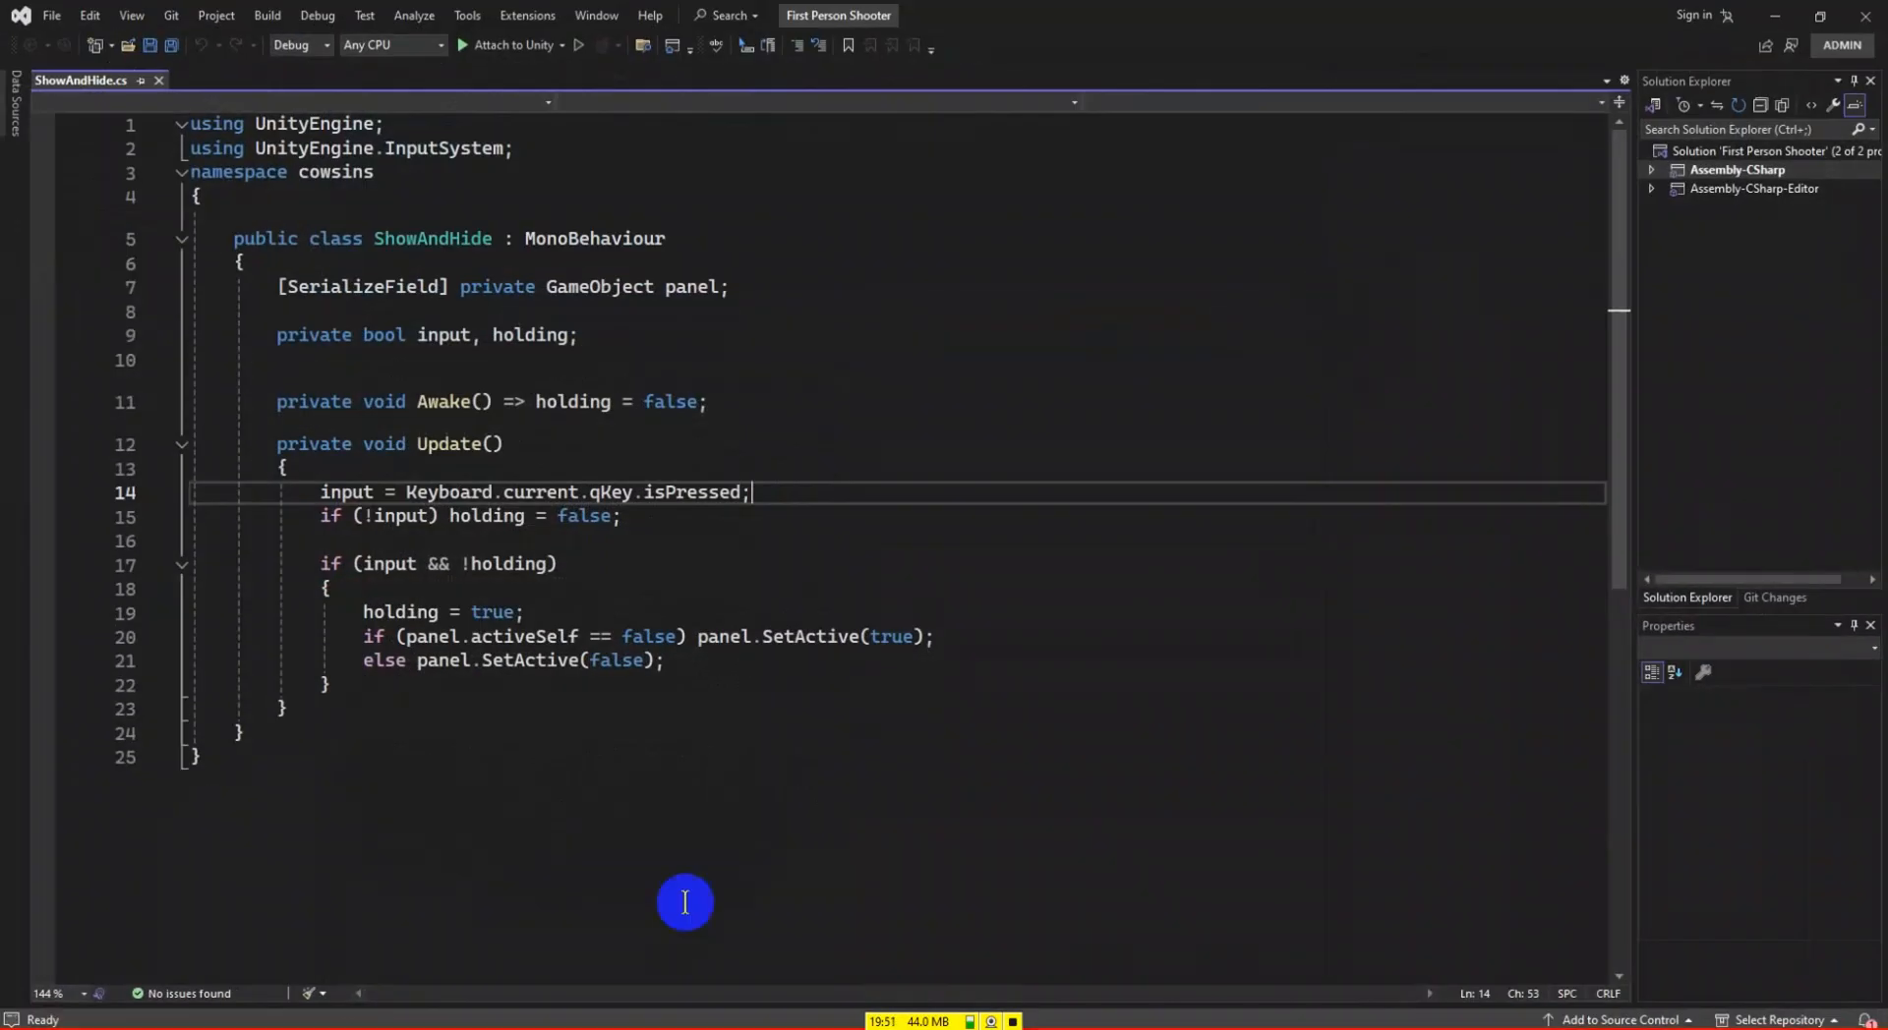
click(590, 492)
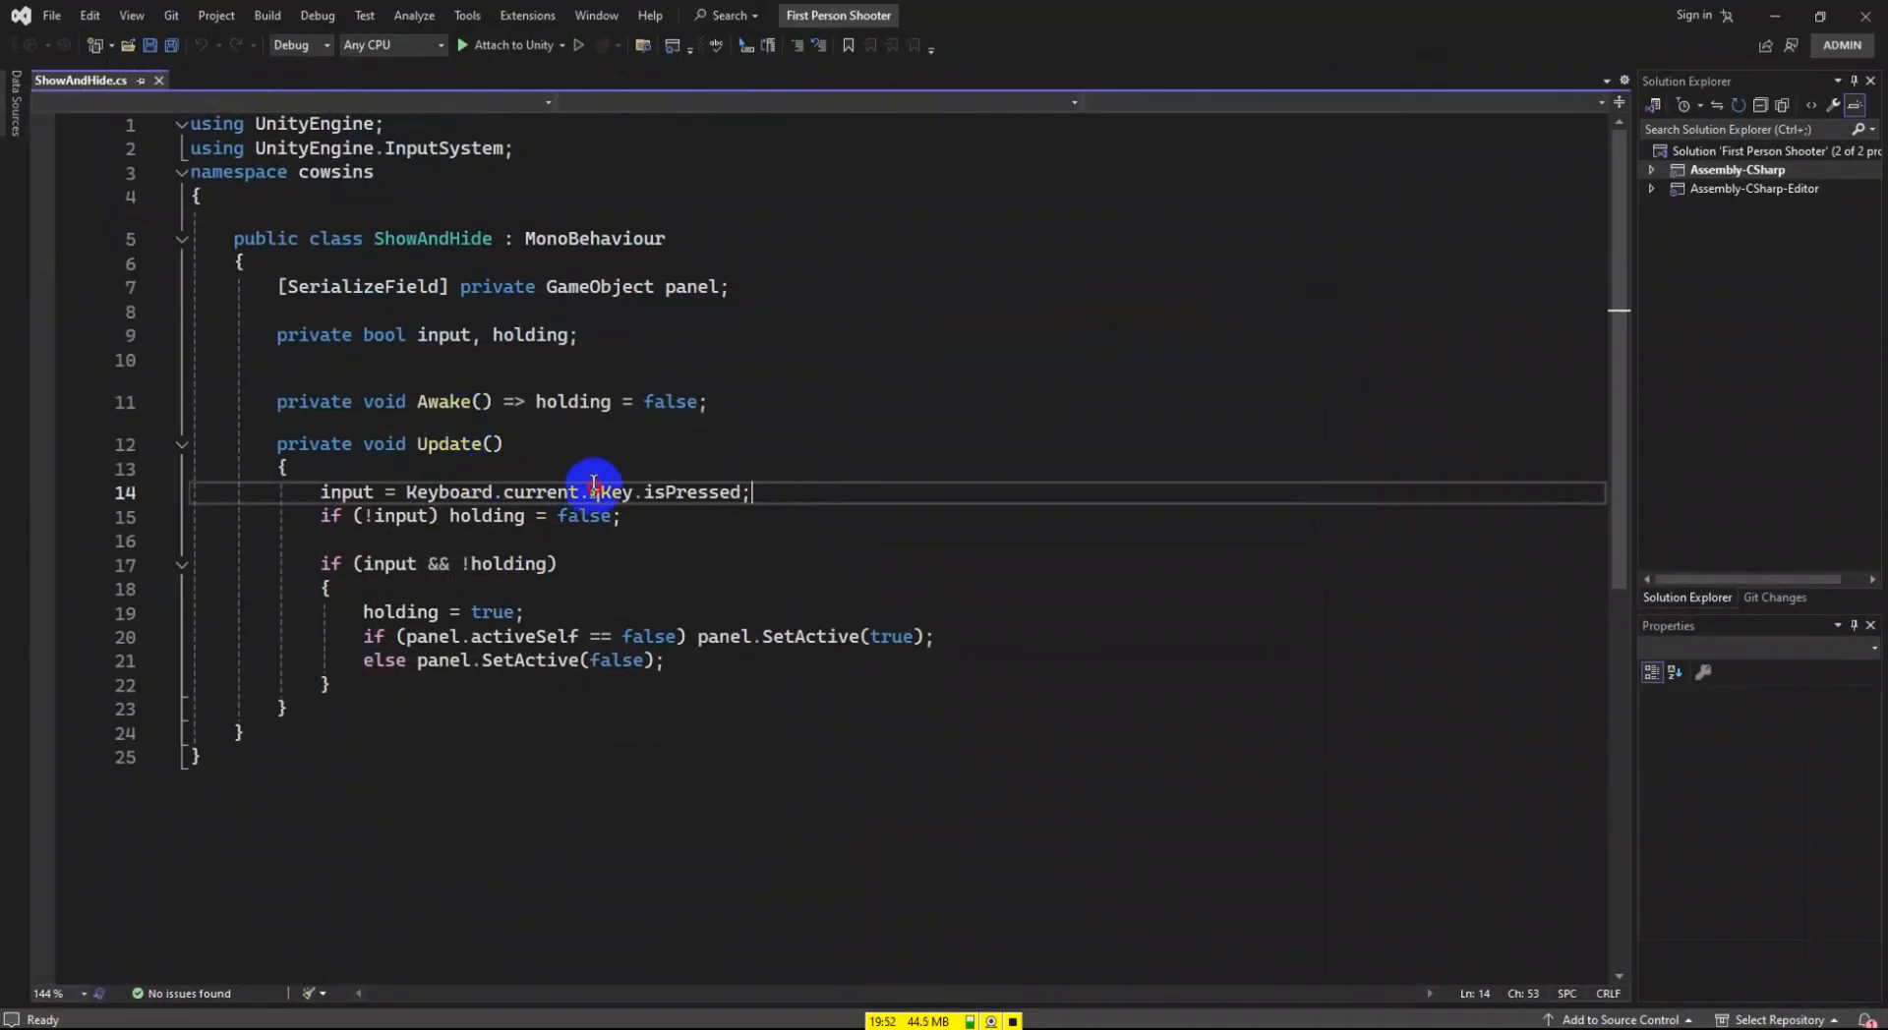
click(759, 511)
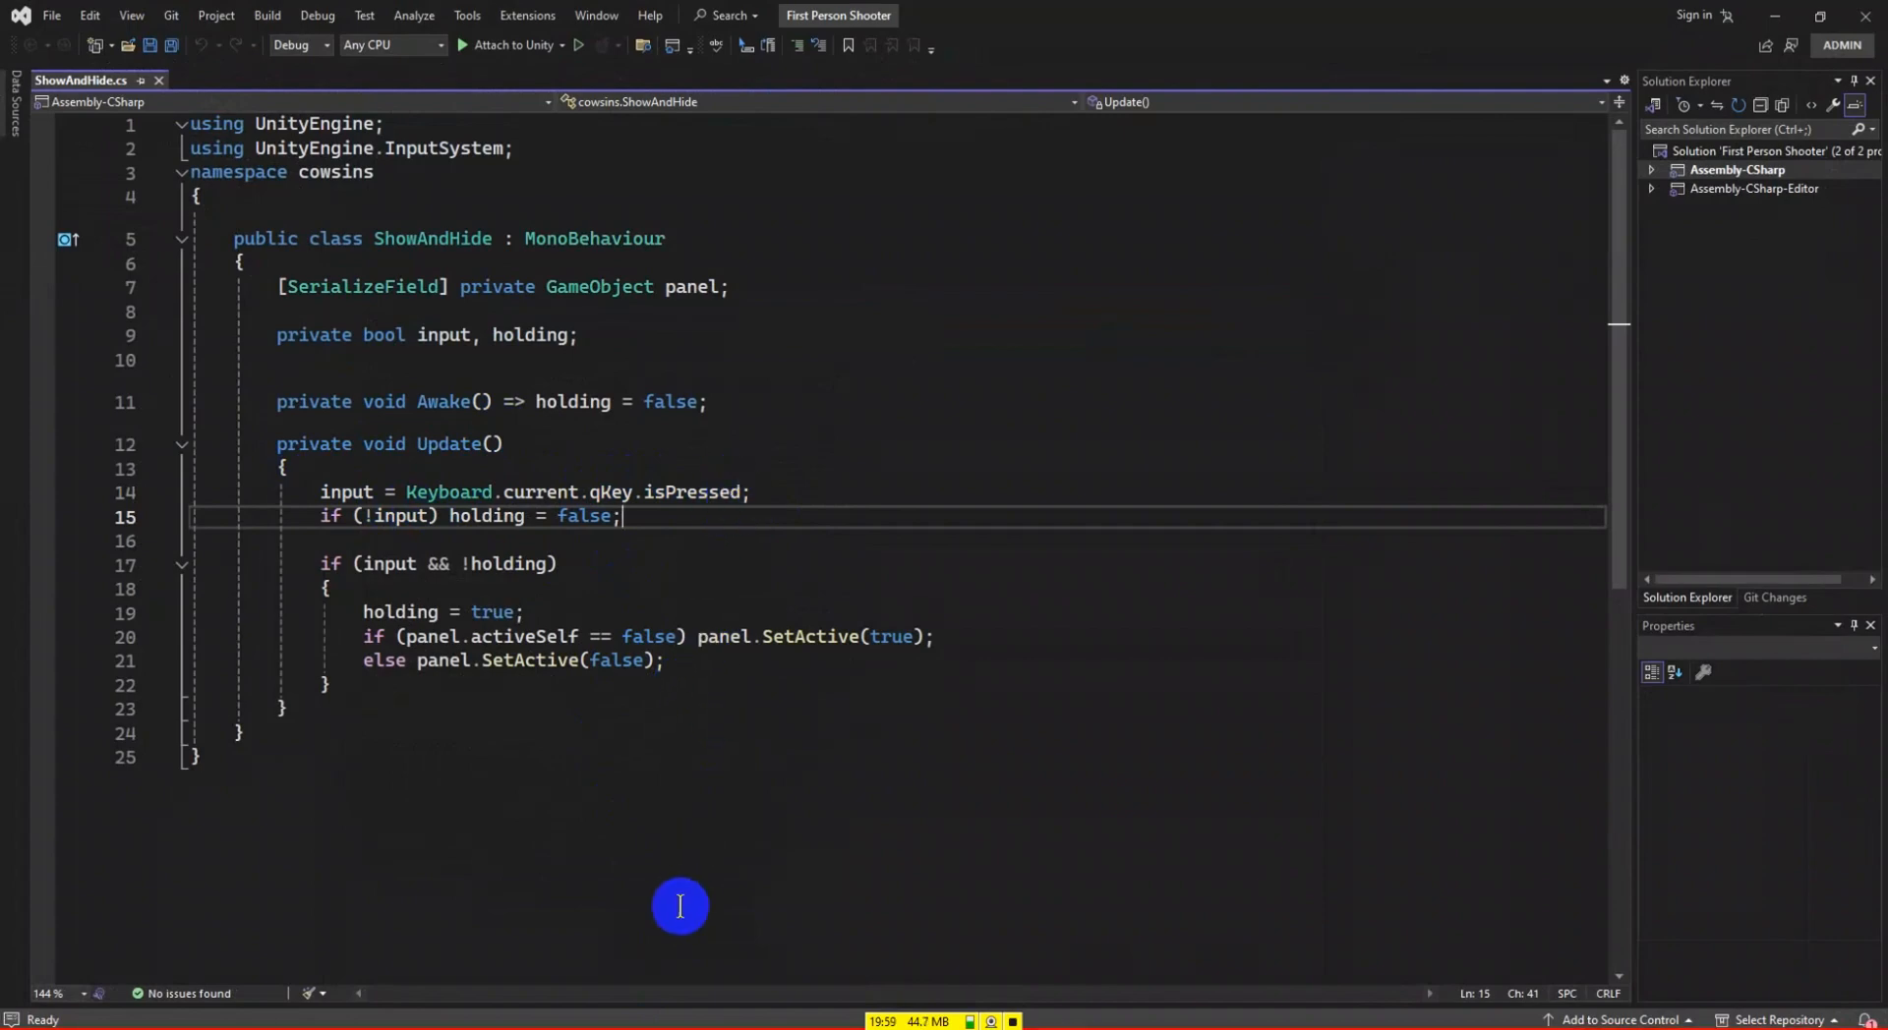
Switch back to Unity and stop the paused play mode of the Showroom scene.
mouse_move(636, 1028)
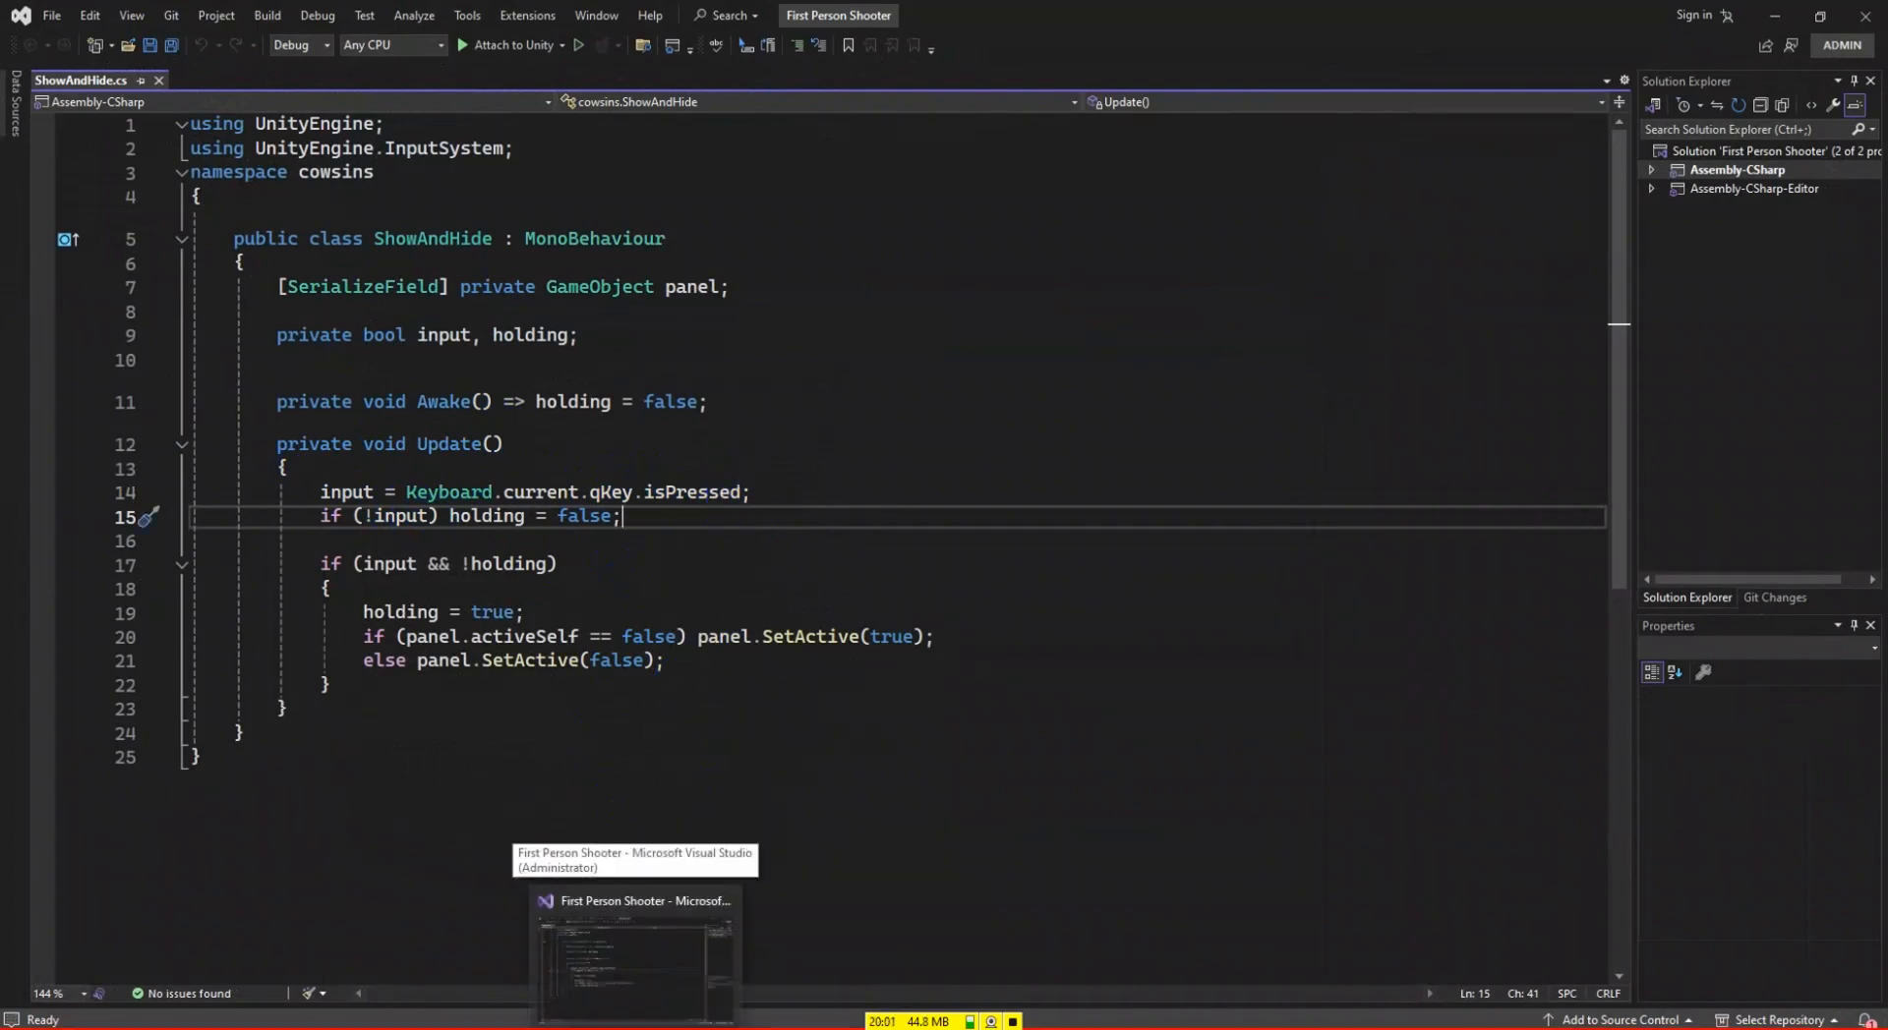
click(674, 888)
scroll(675, 477, up, 9)
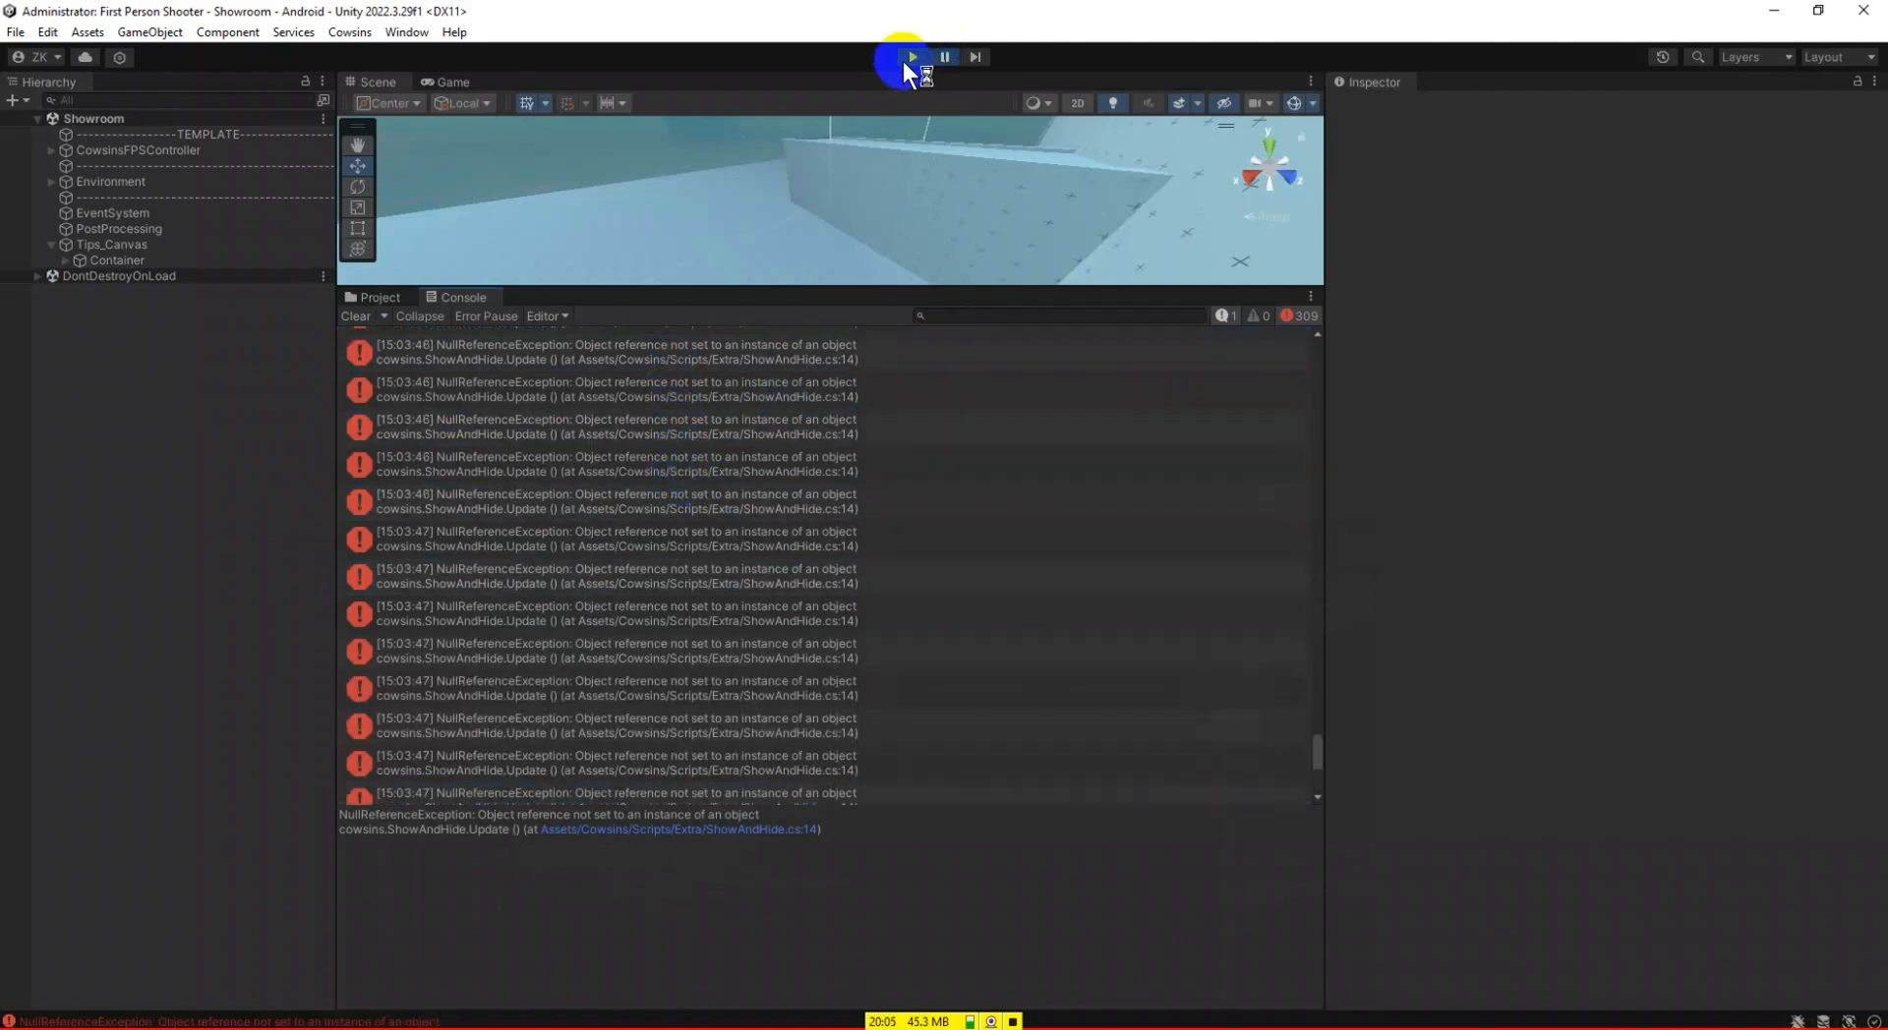
click(911, 56)
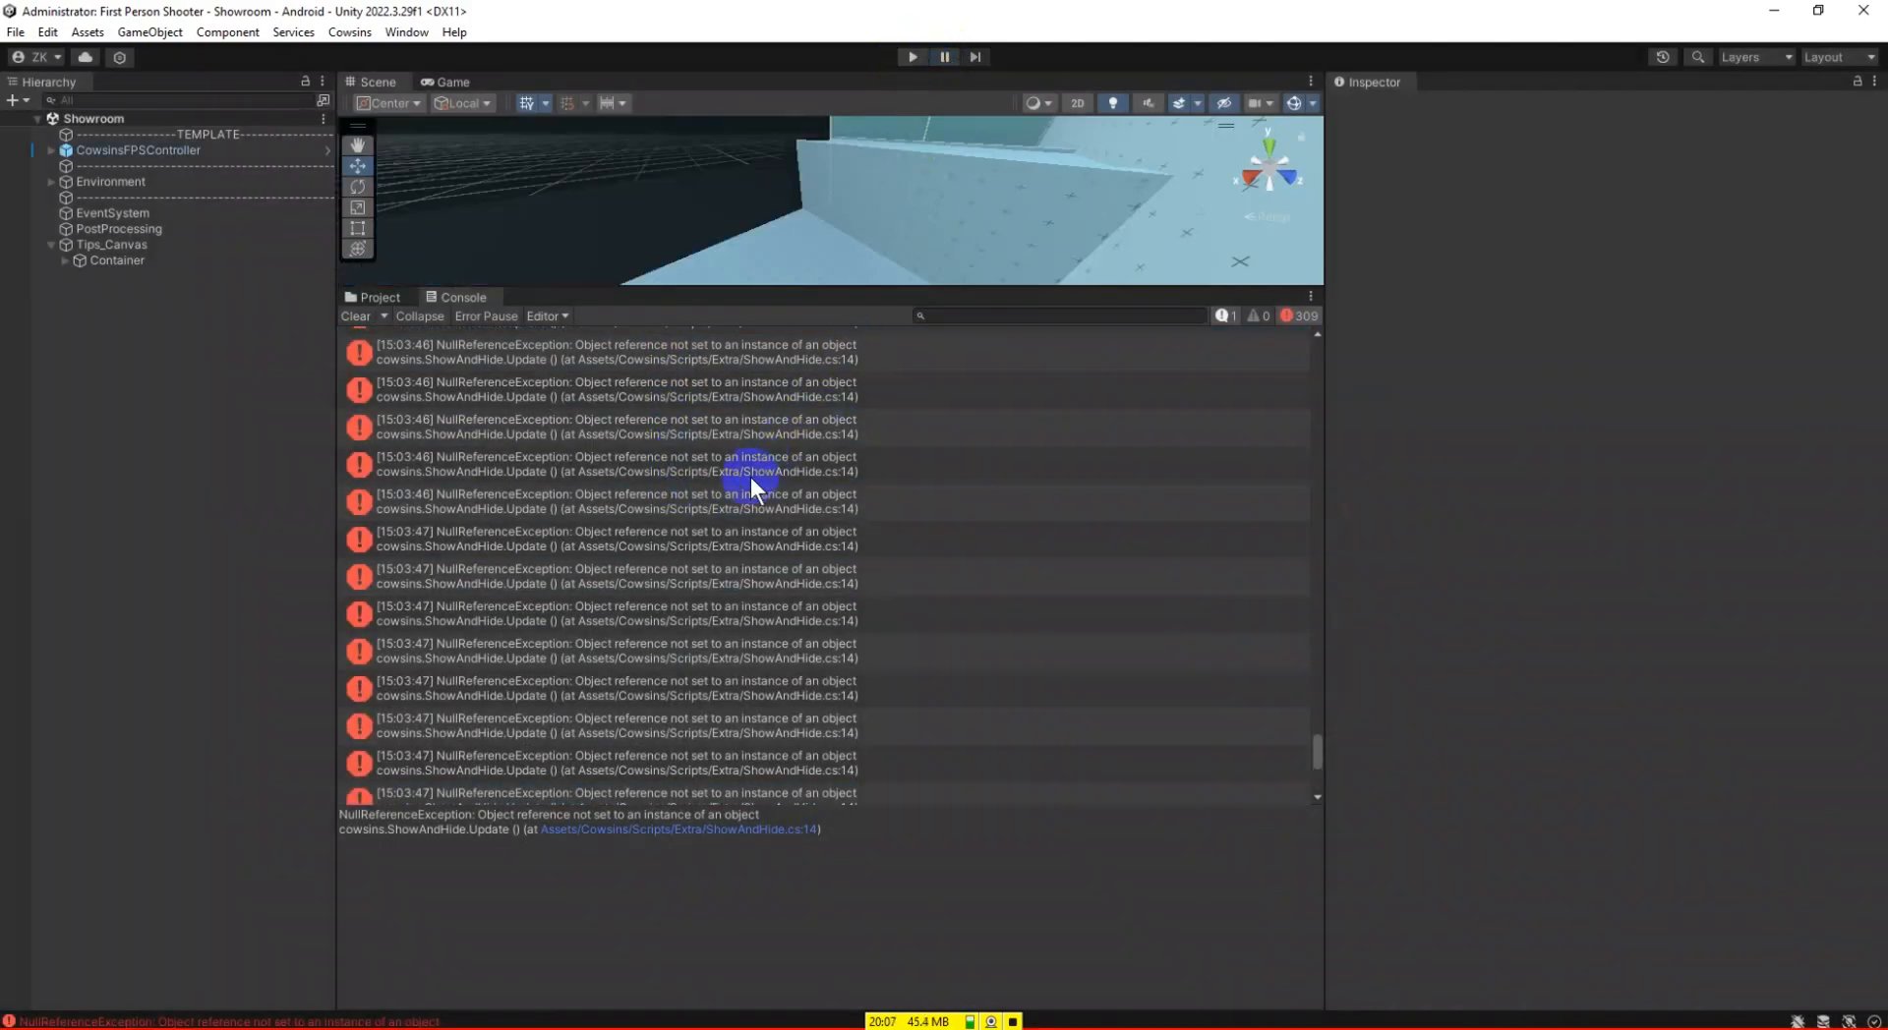
Go back to the earliest NullReferenceException in the Console and open the ShowAndHide.cs script from it.
scroll(738, 487, up, 3)
scroll(733, 493, up, 2)
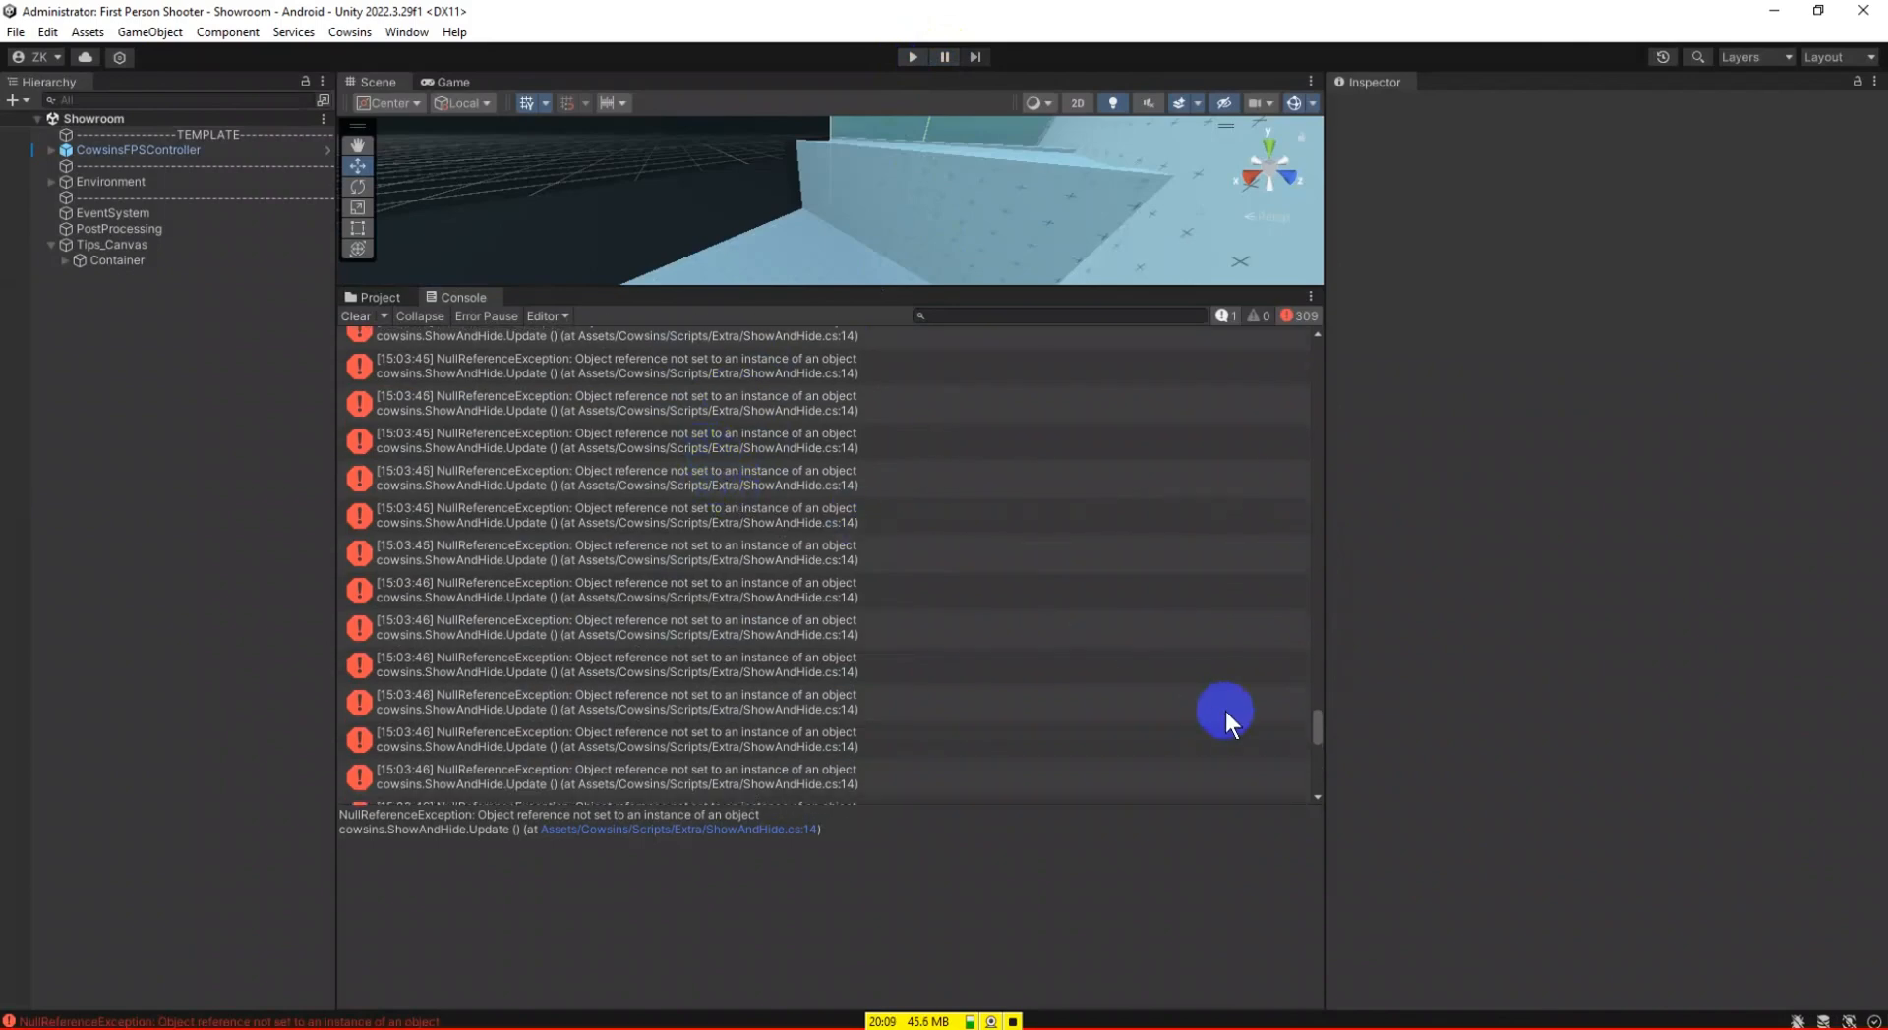
drag(1316, 724, 1311, 252)
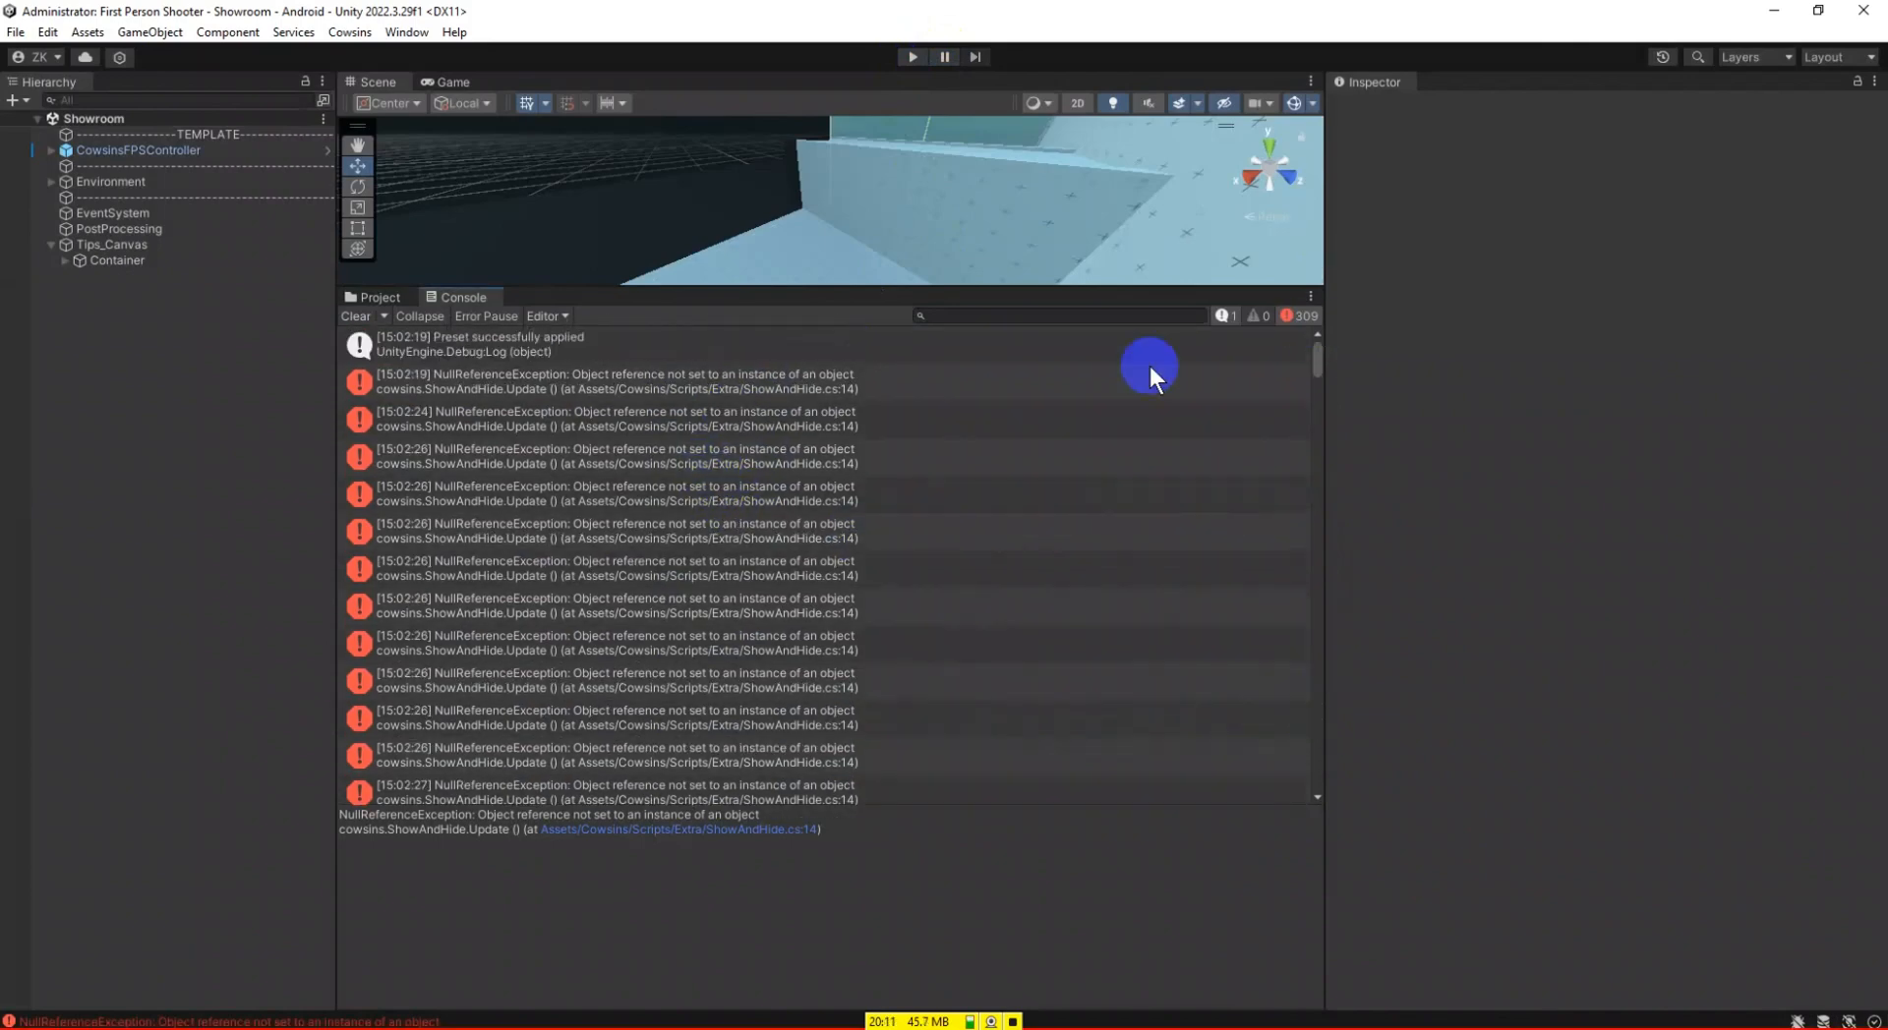
double_click(710, 391)
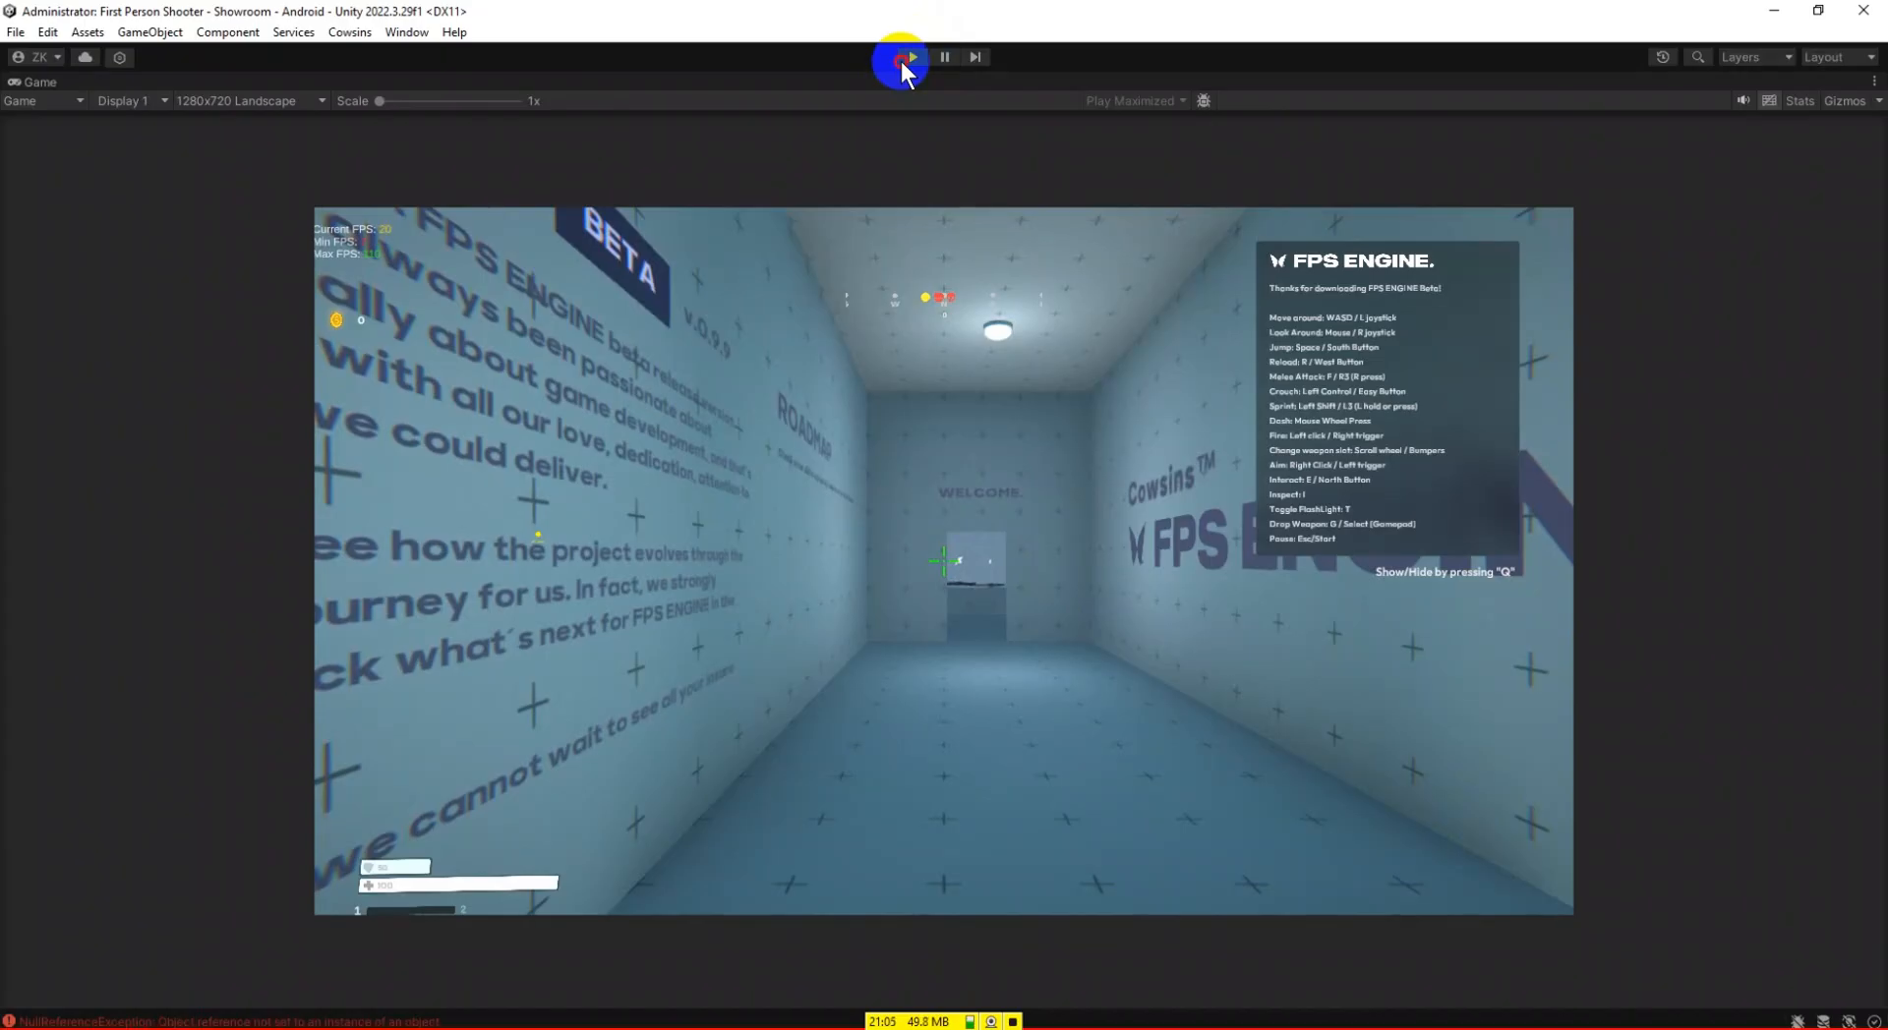
Stop the play mode and check the Show And Hide component of Container under Tips_Canvas against the script line behind the Console error.
click(907, 57)
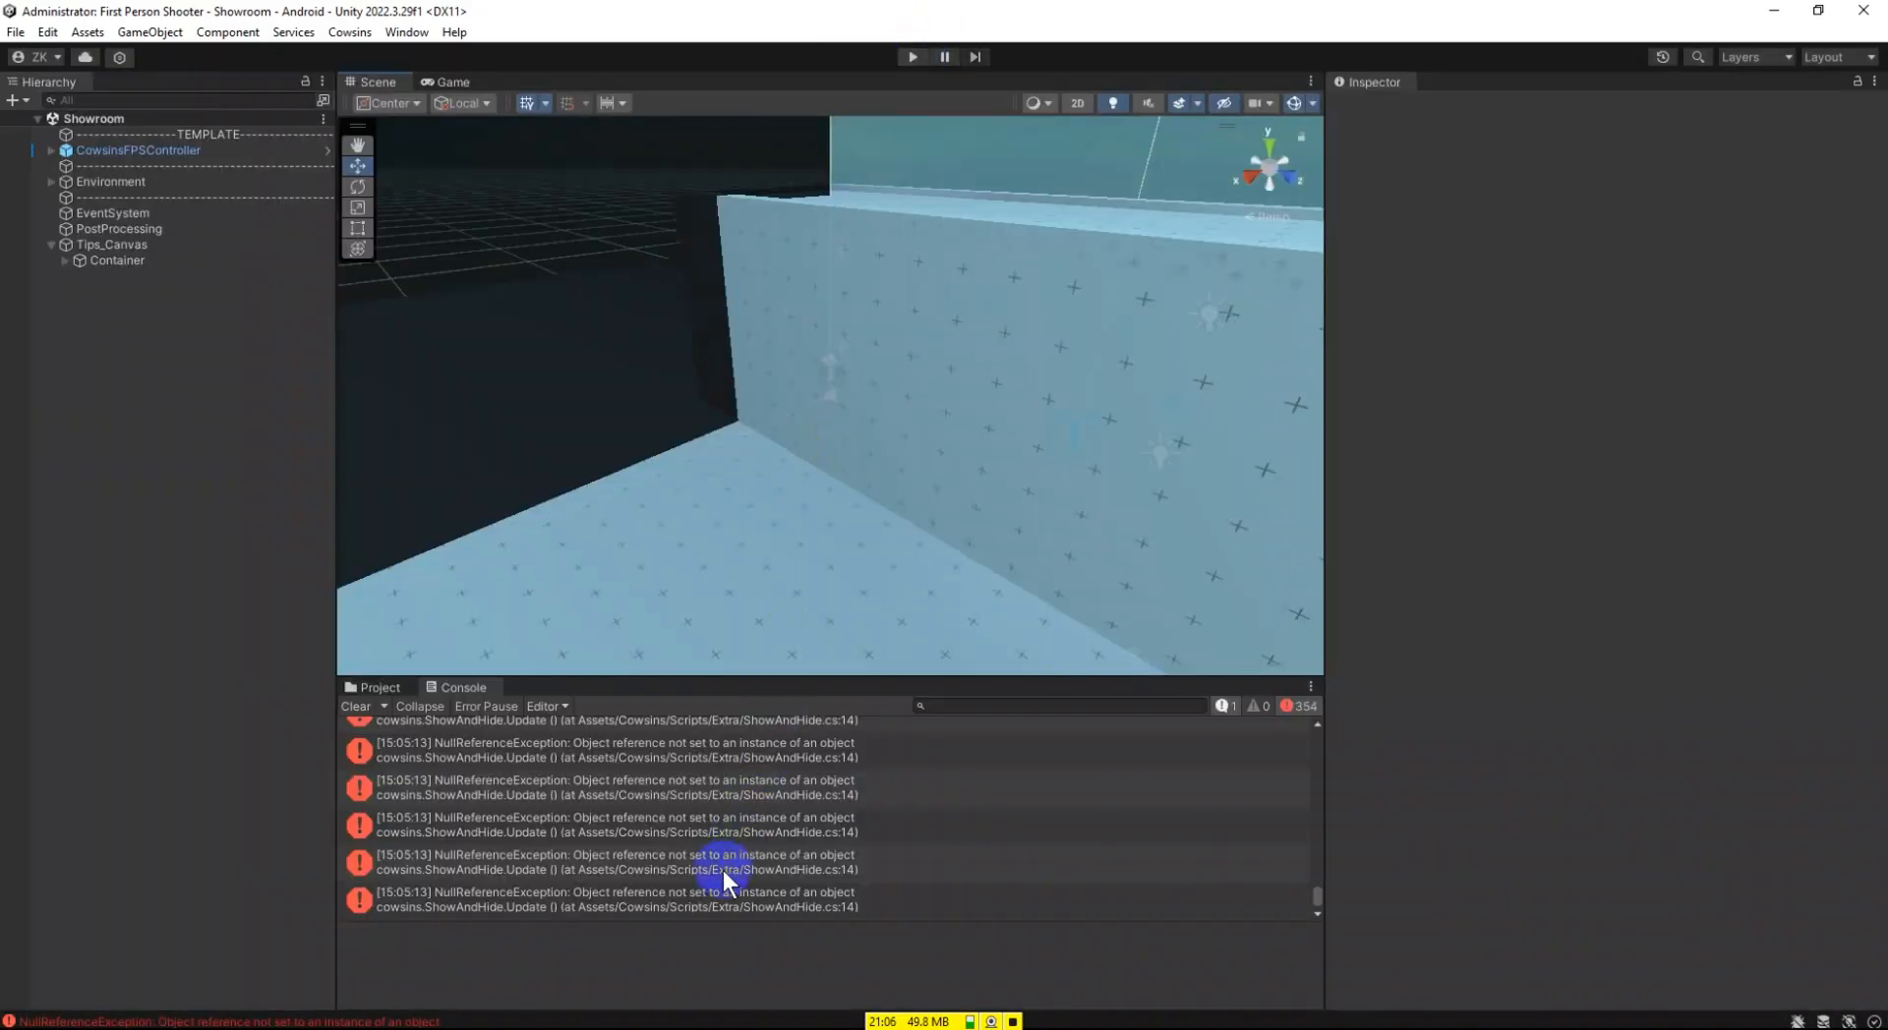
click(817, 858)
click(117, 260)
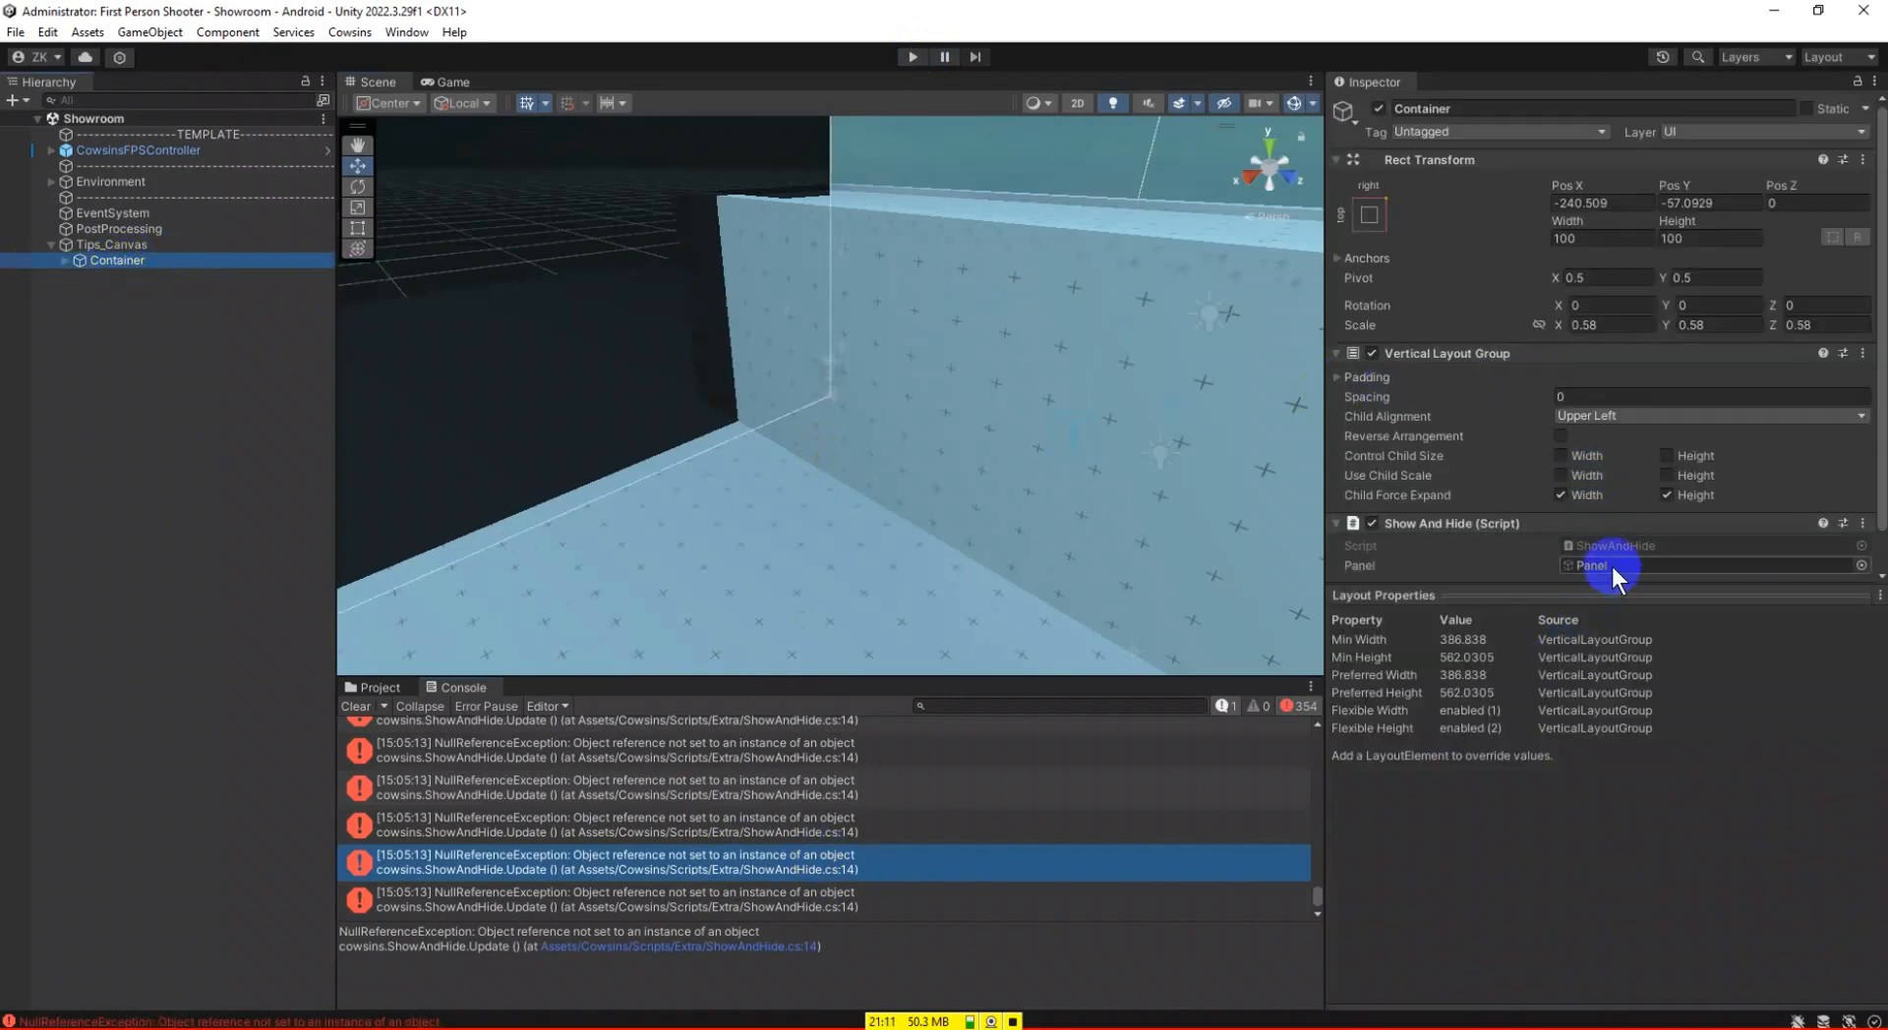
scroll(1610, 563, down, 2)
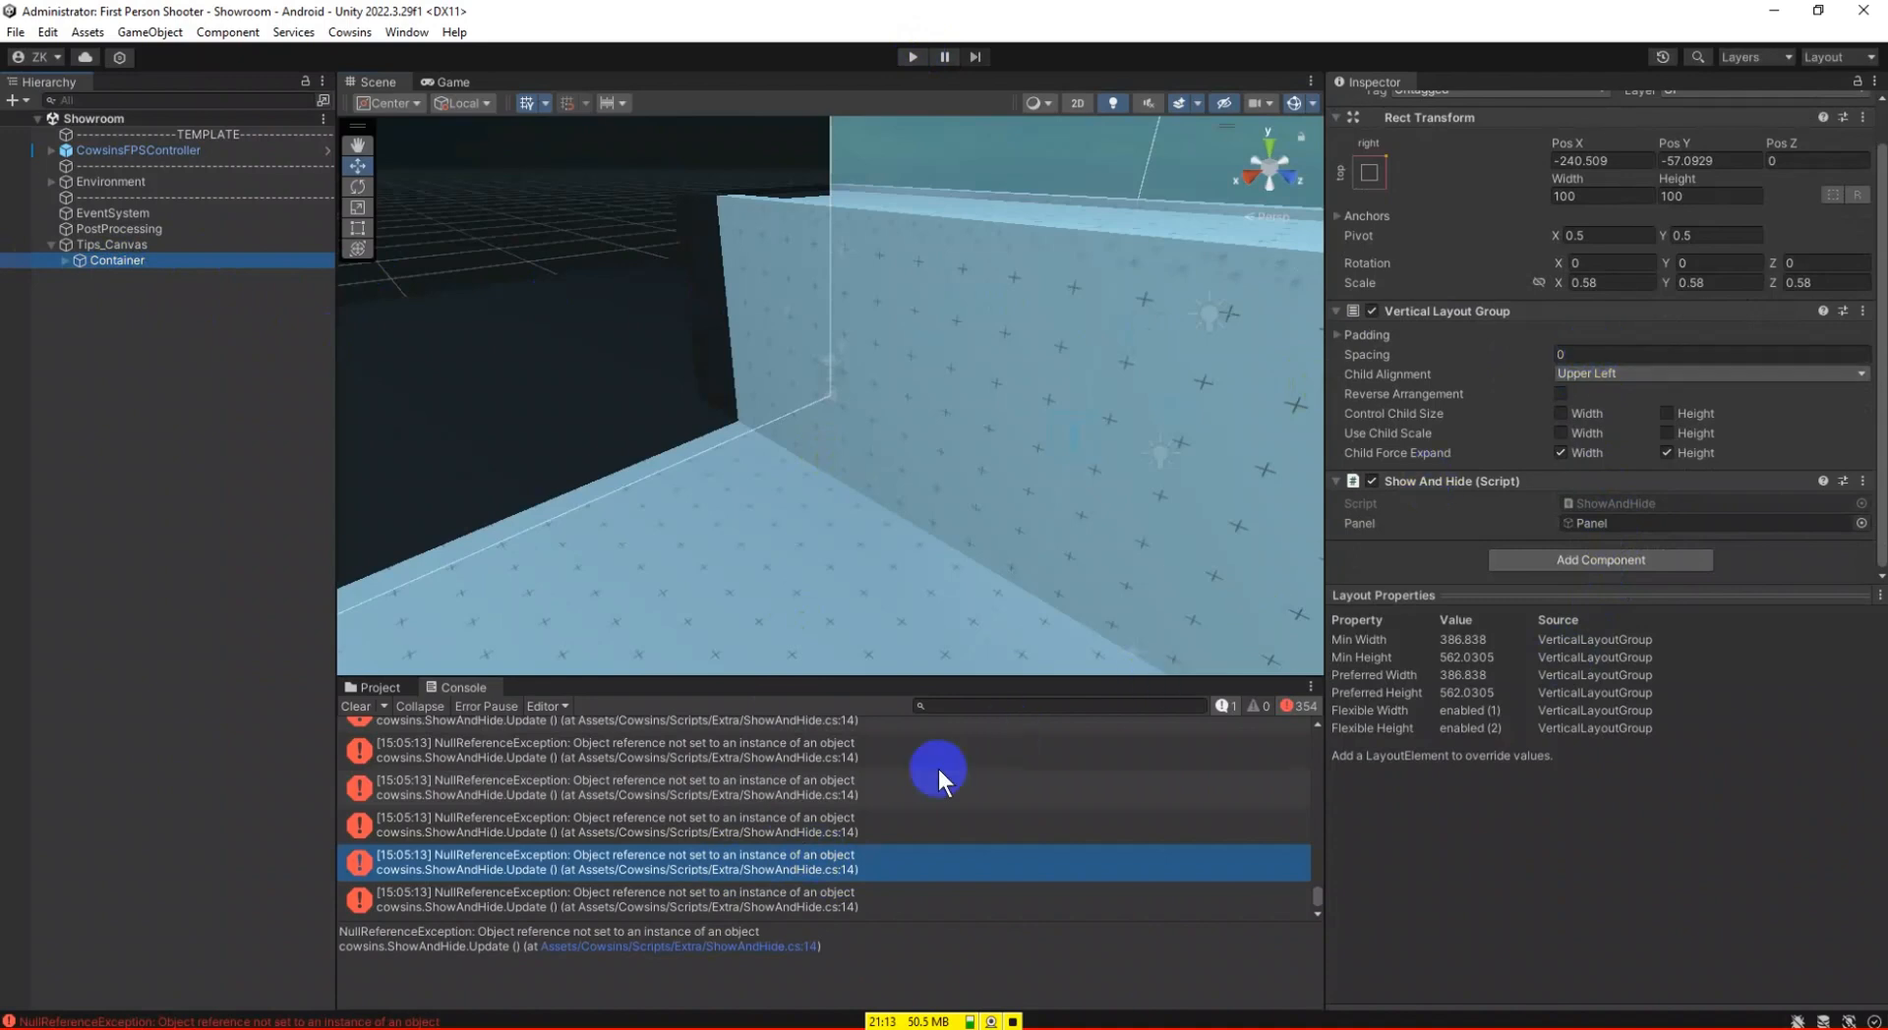
click(800, 869)
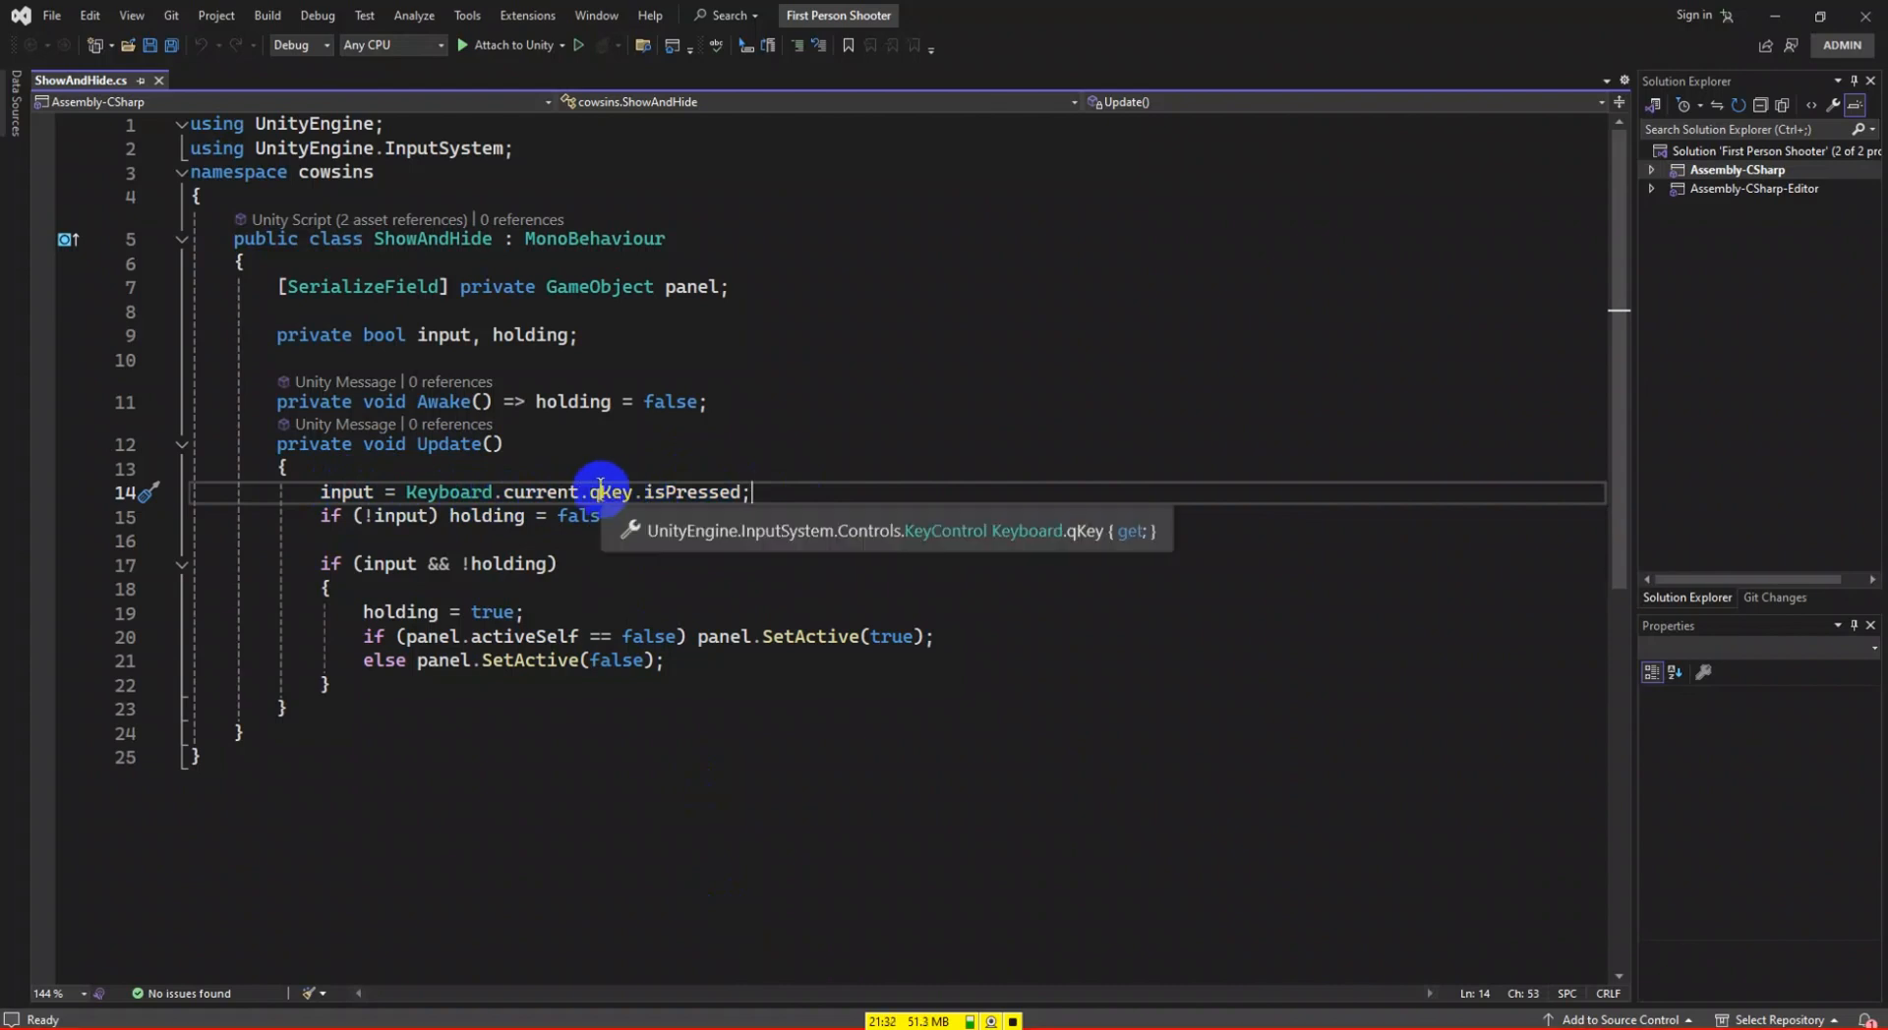
Return to Unity, open the Project Settings and review the Input Manager and Input System Package pages.
click(611, 1029)
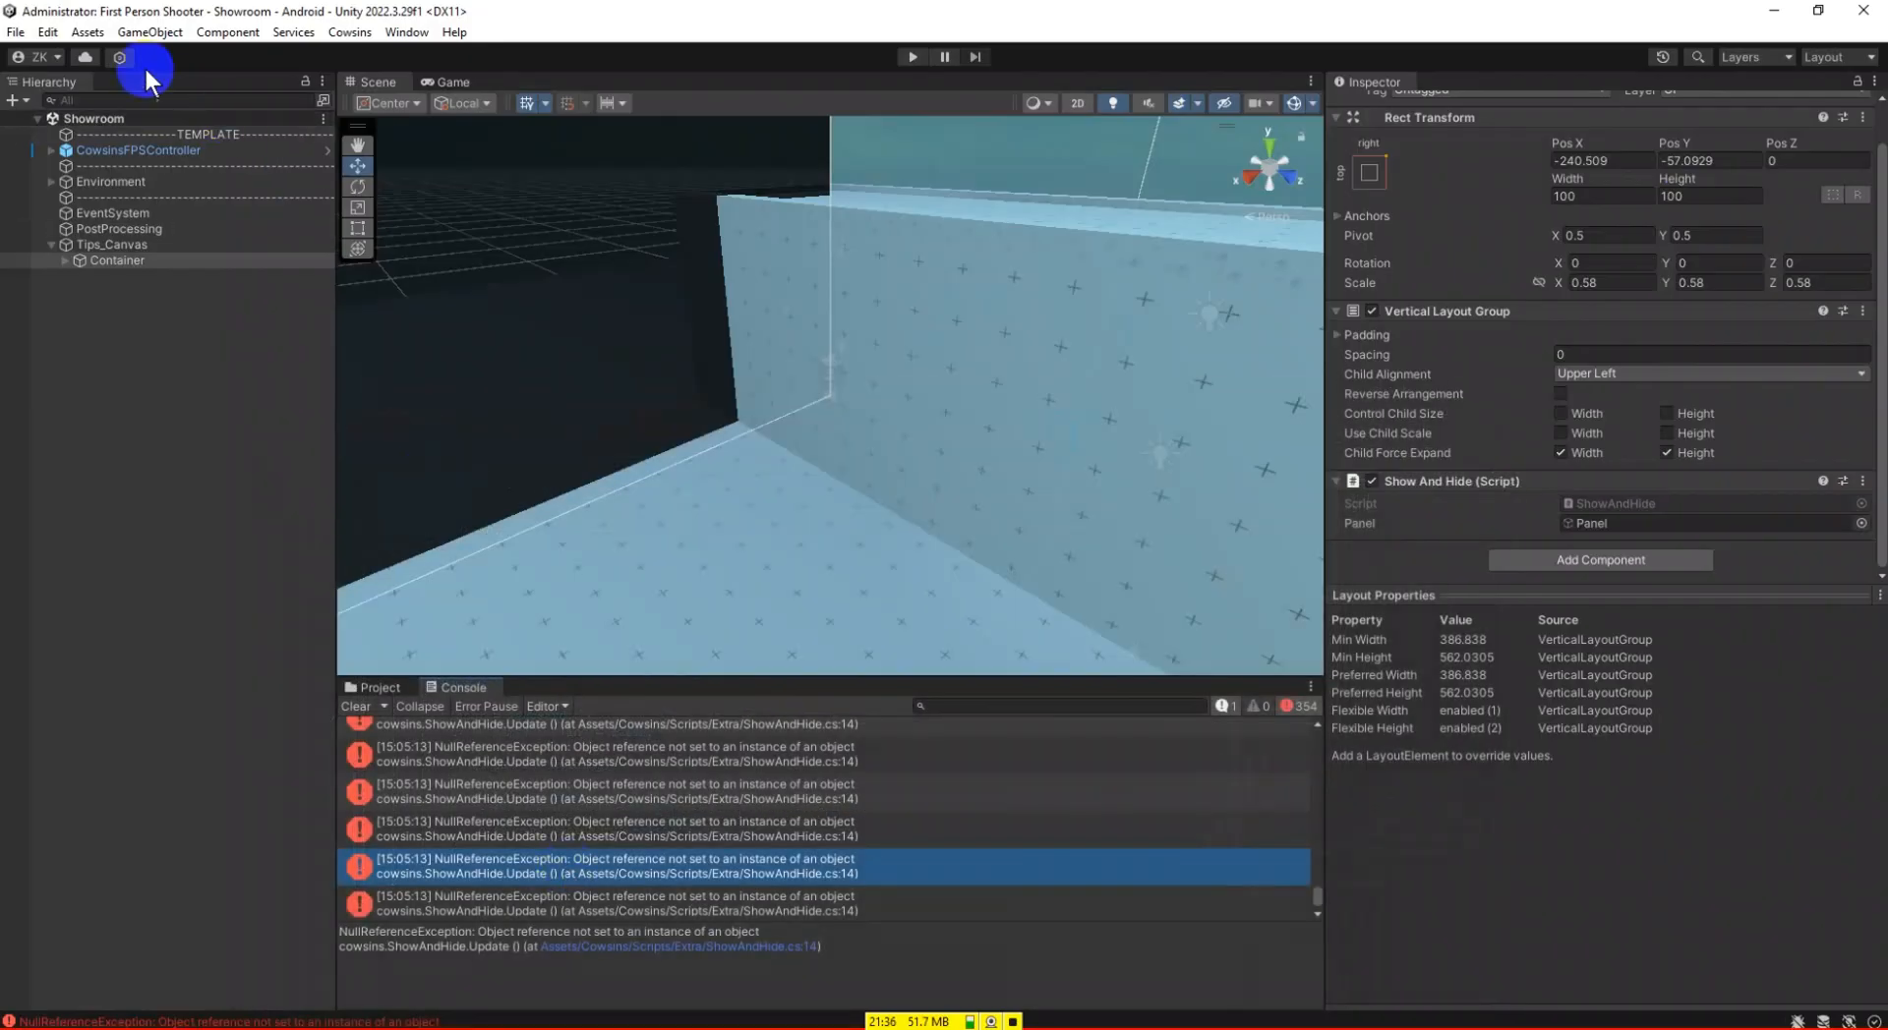
click(15, 32)
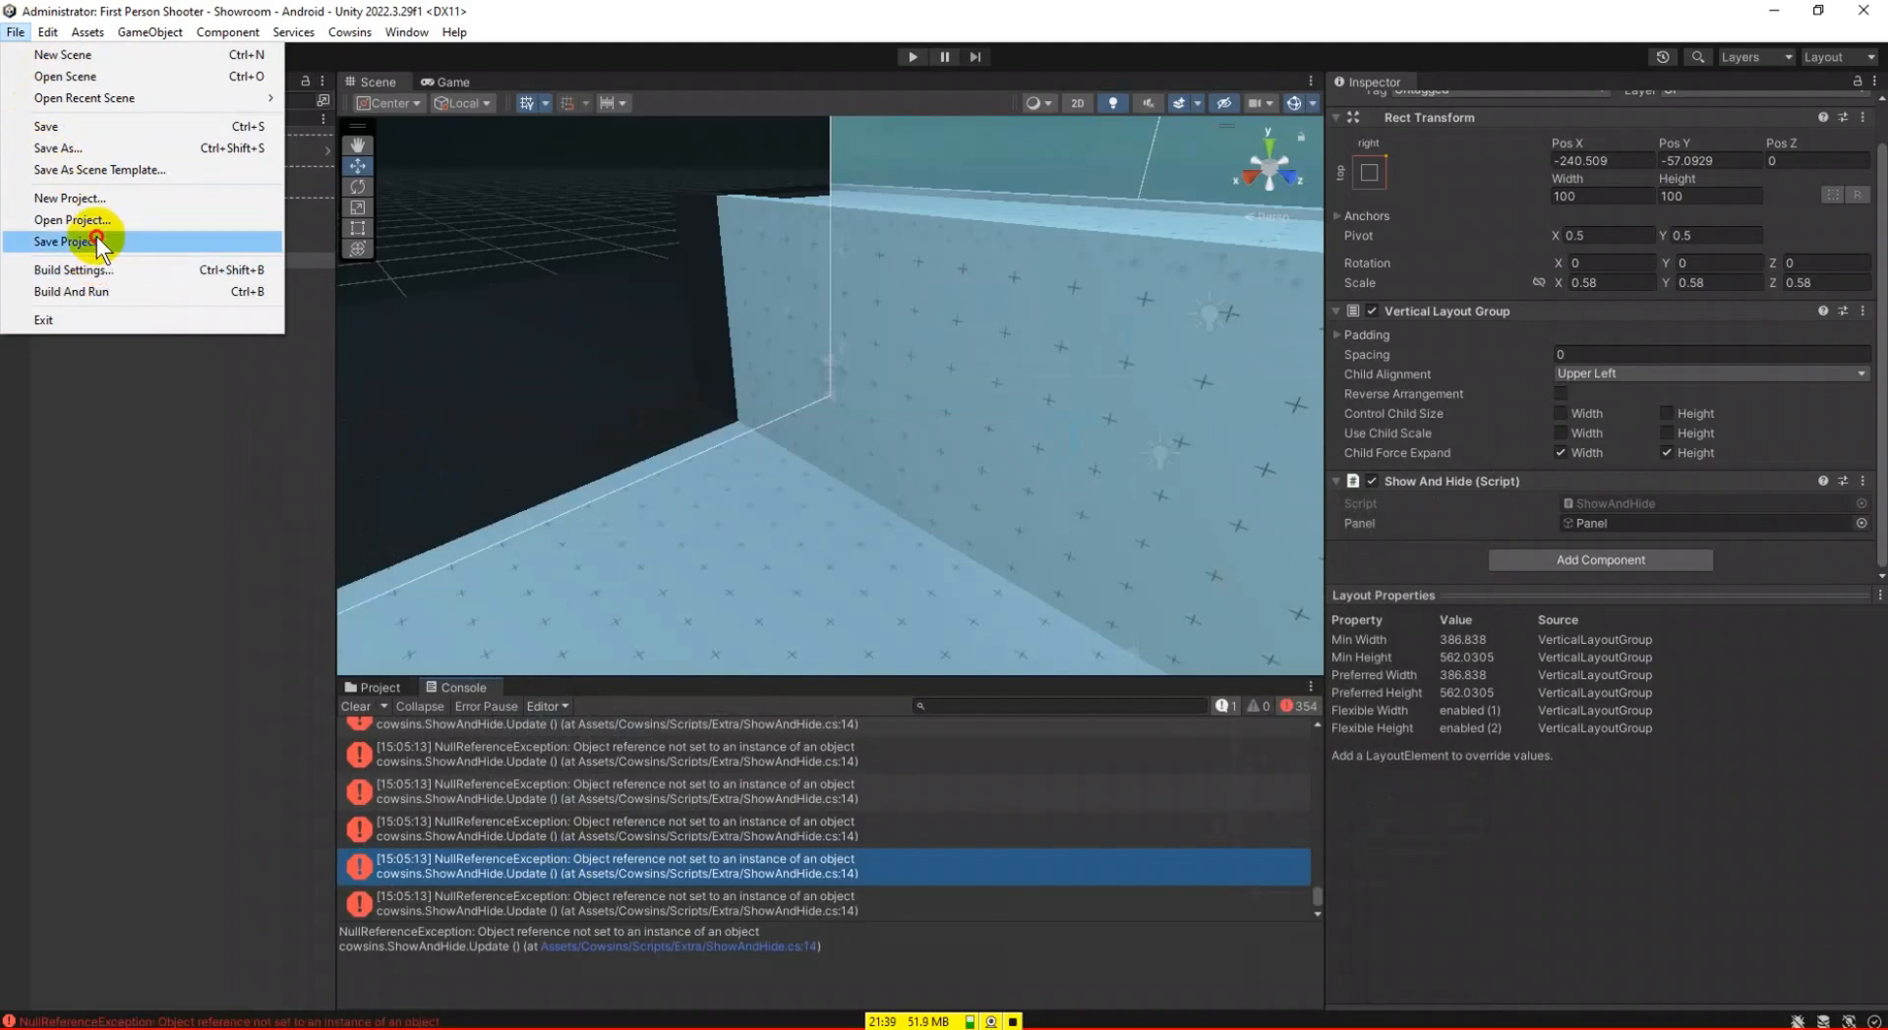
click(50, 27)
click(49, 31)
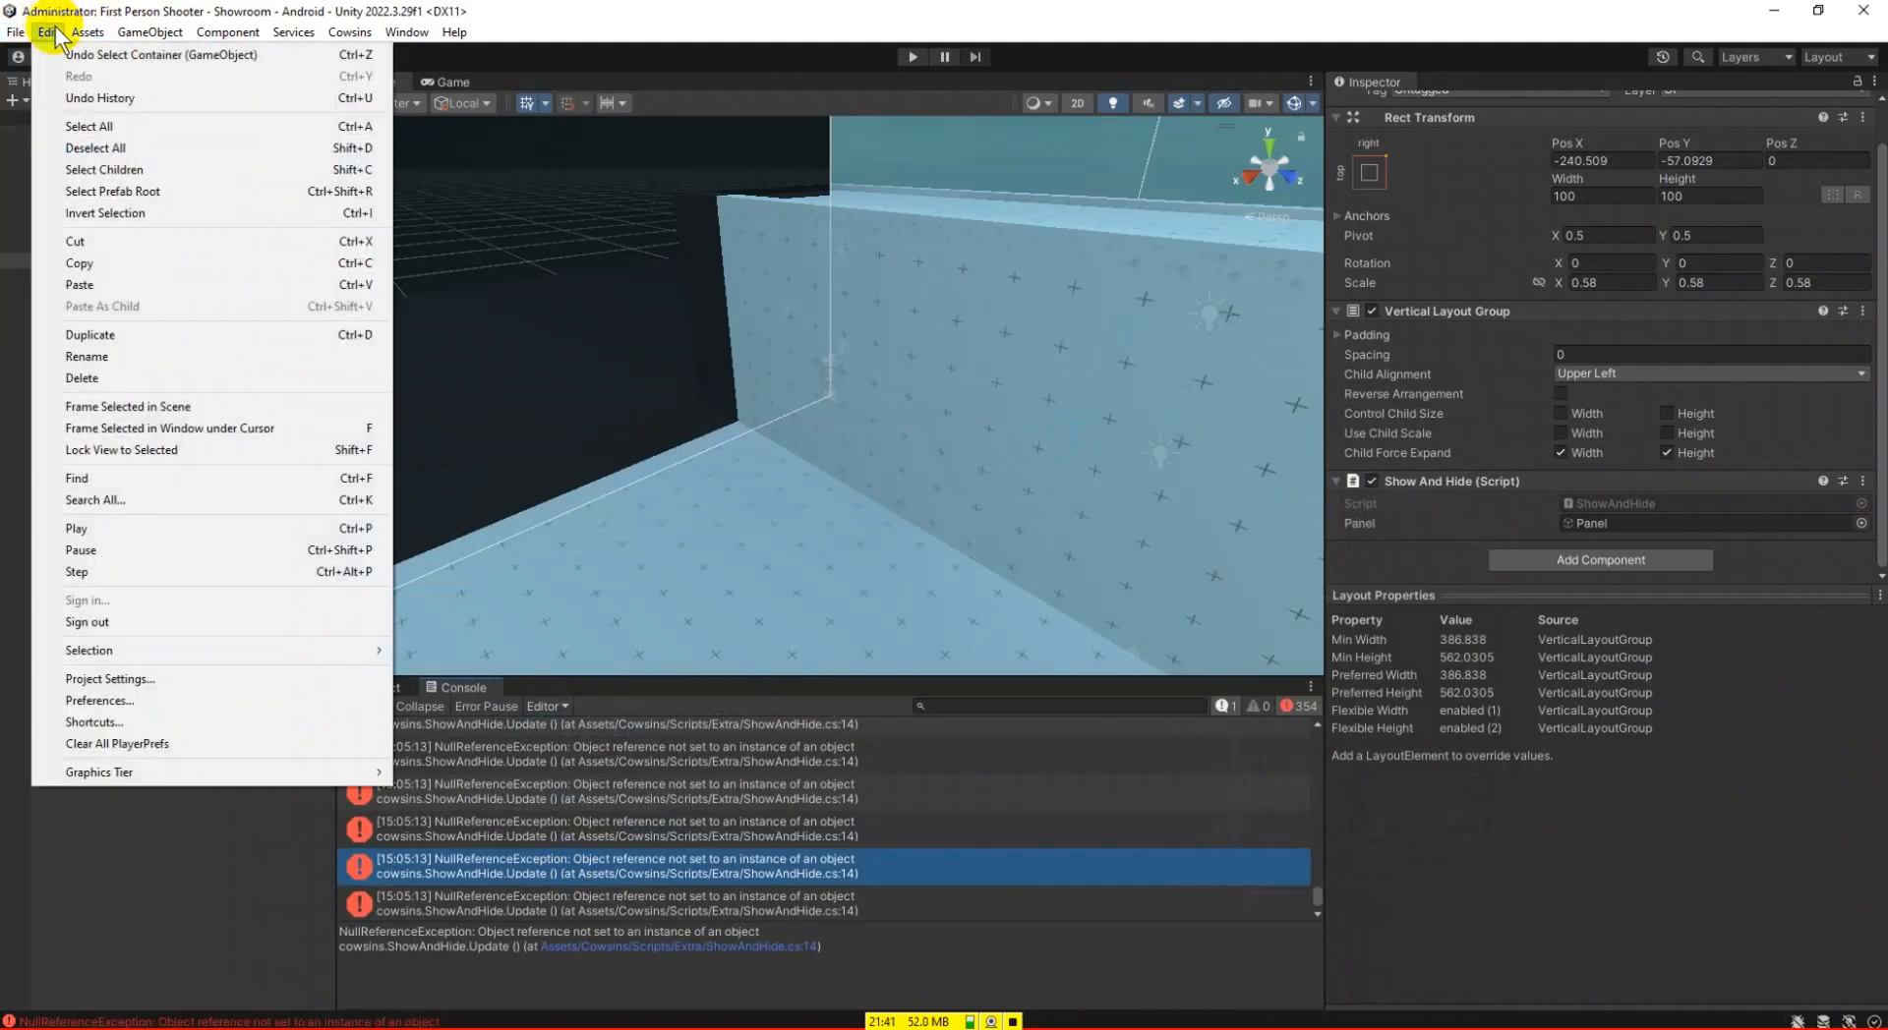
click(126, 679)
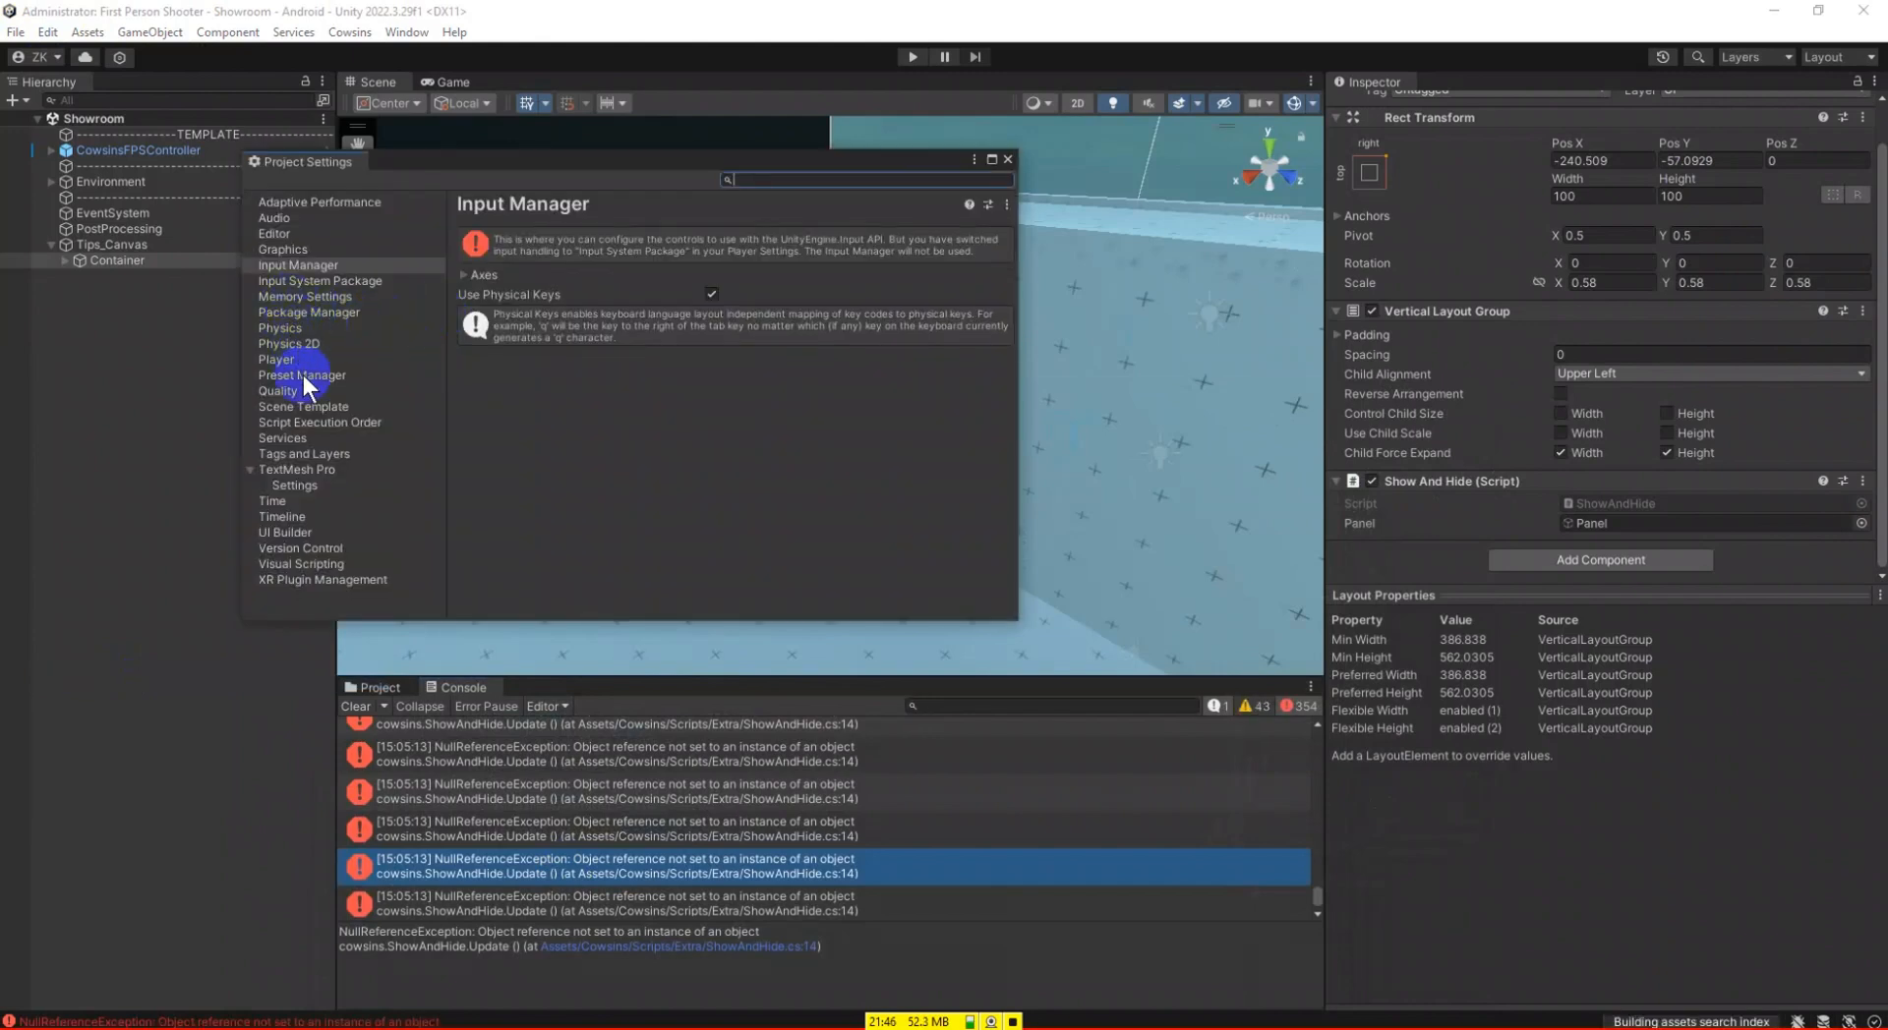
click(313, 266)
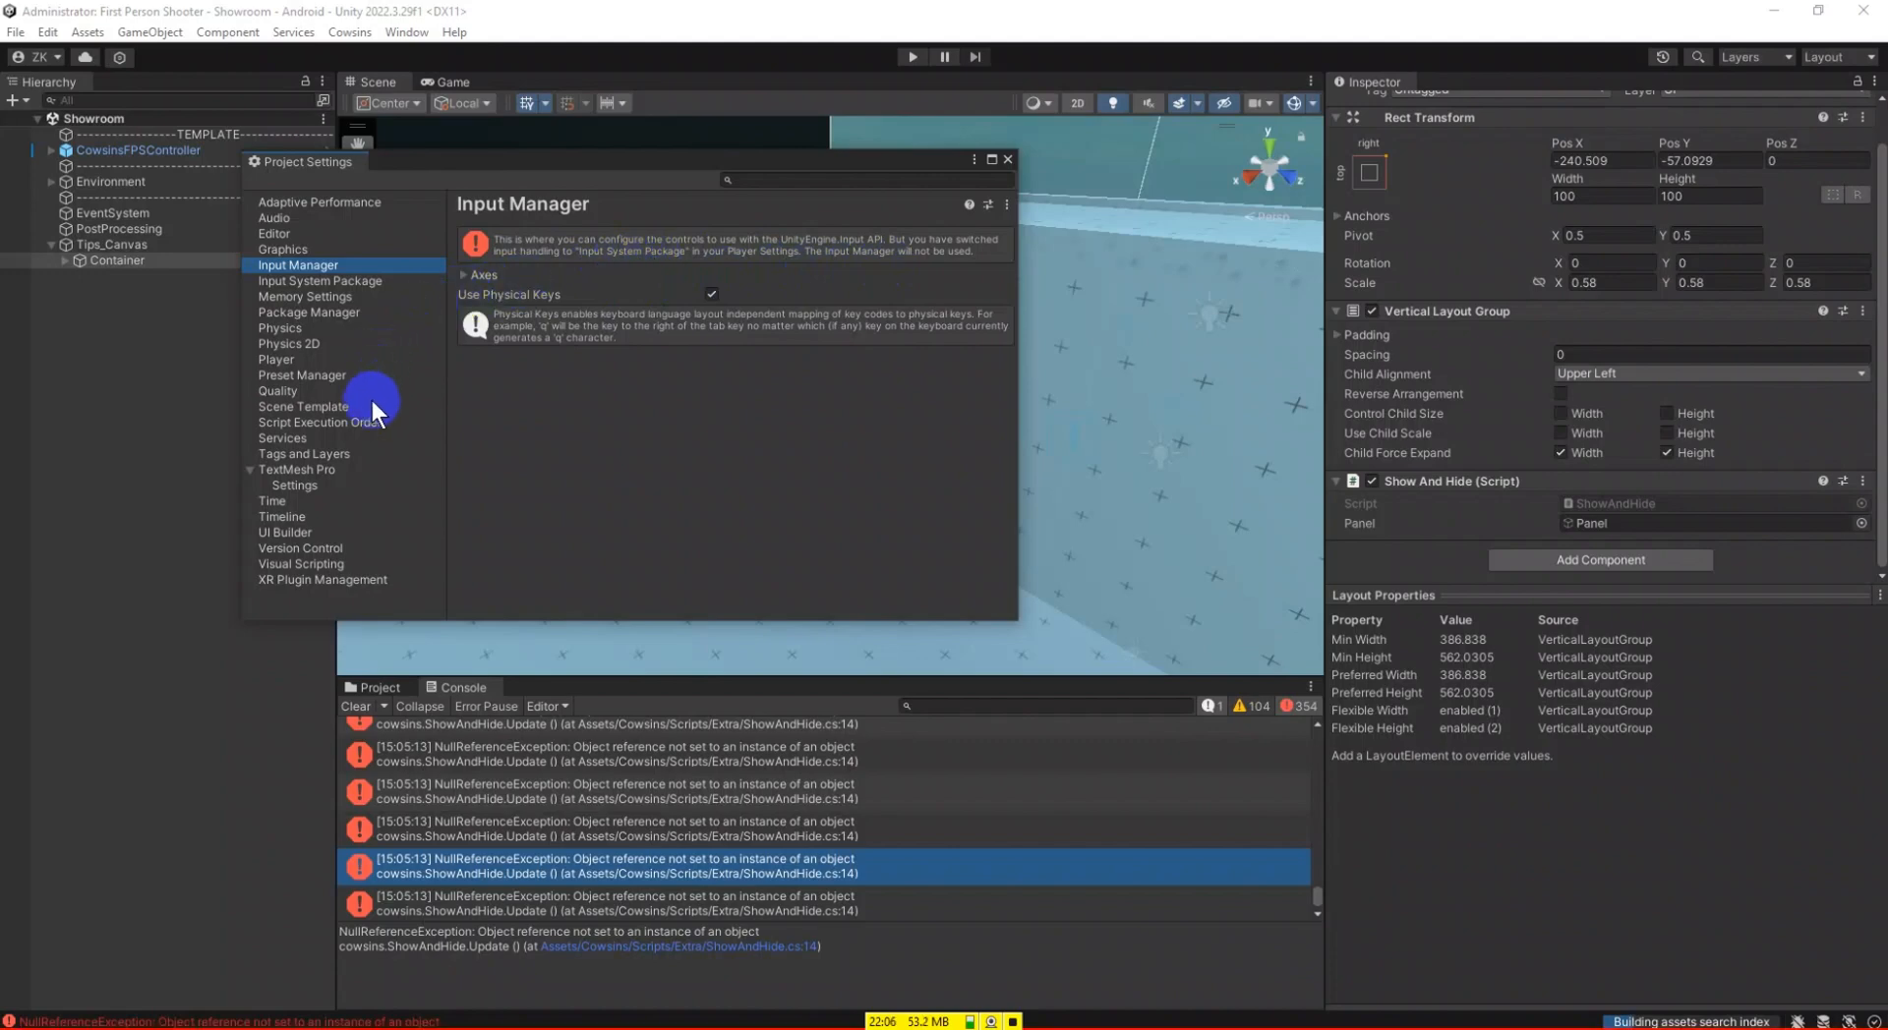
click(358, 280)
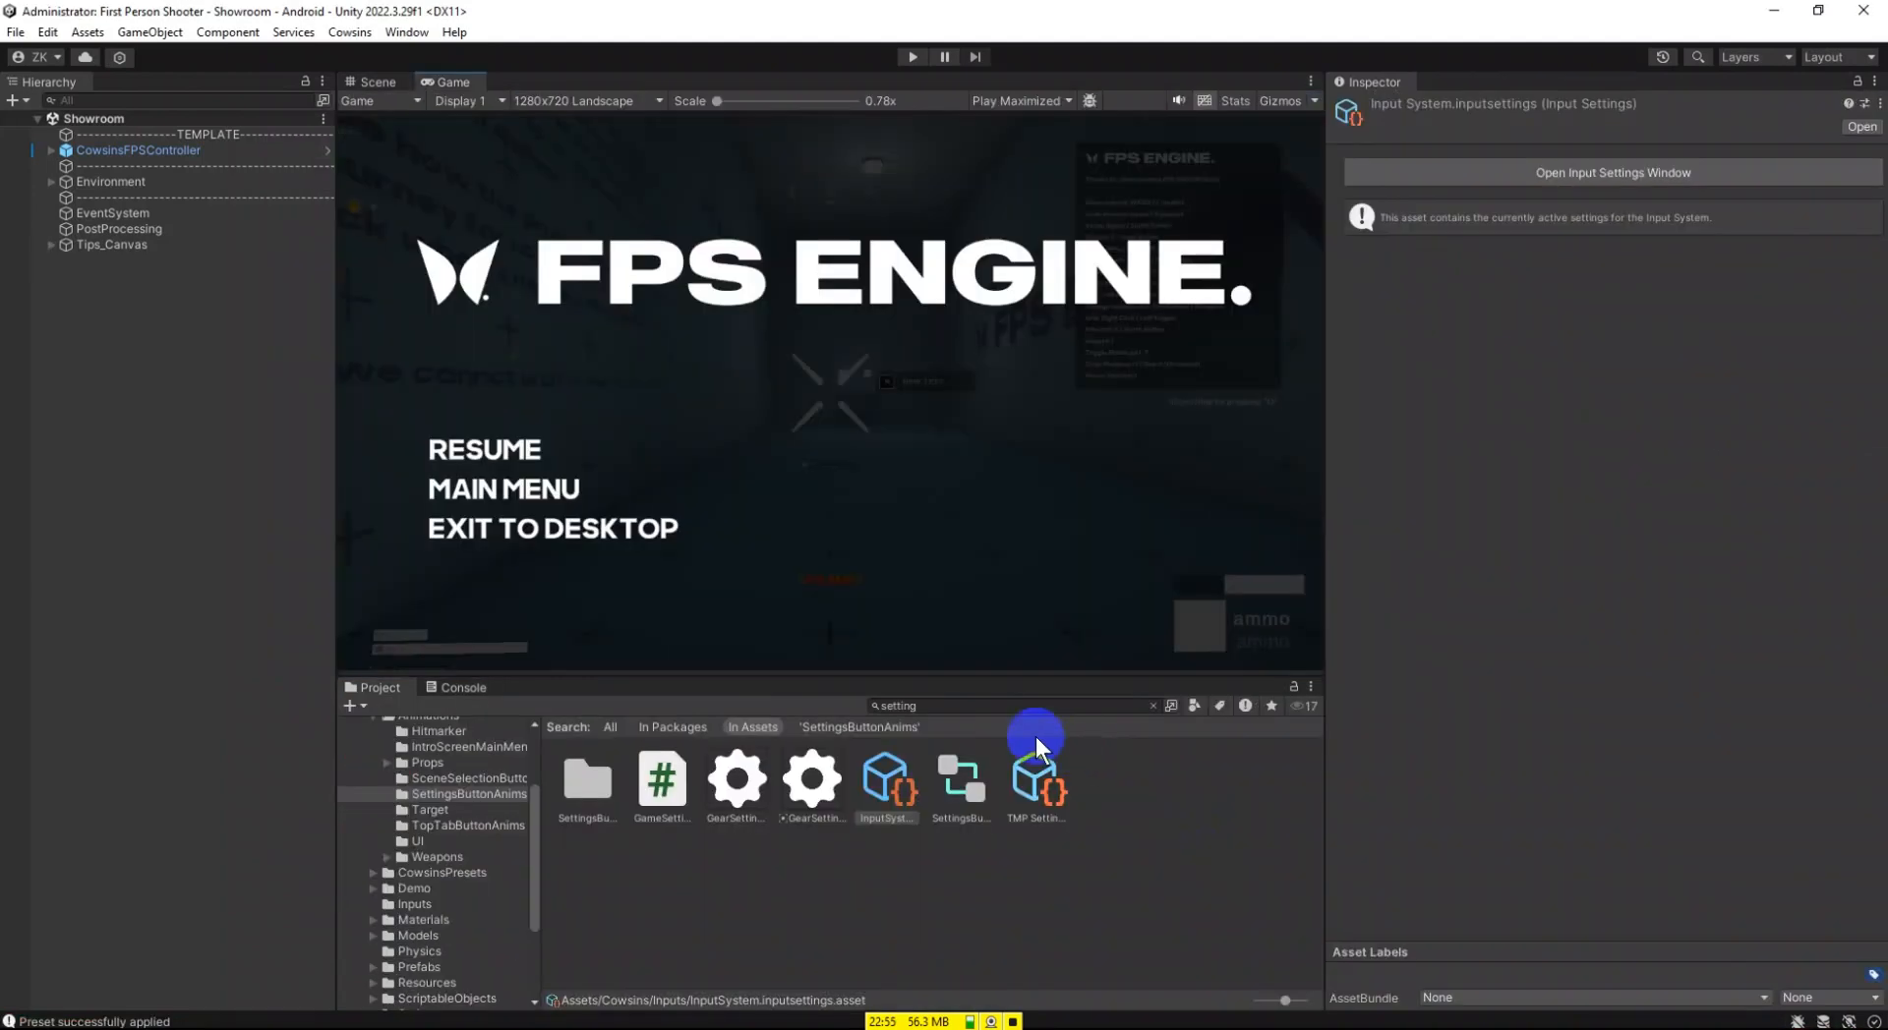
Select the InputSystem.inputsettings asset among the "setting" search results and open its input settings window.
click(990, 704)
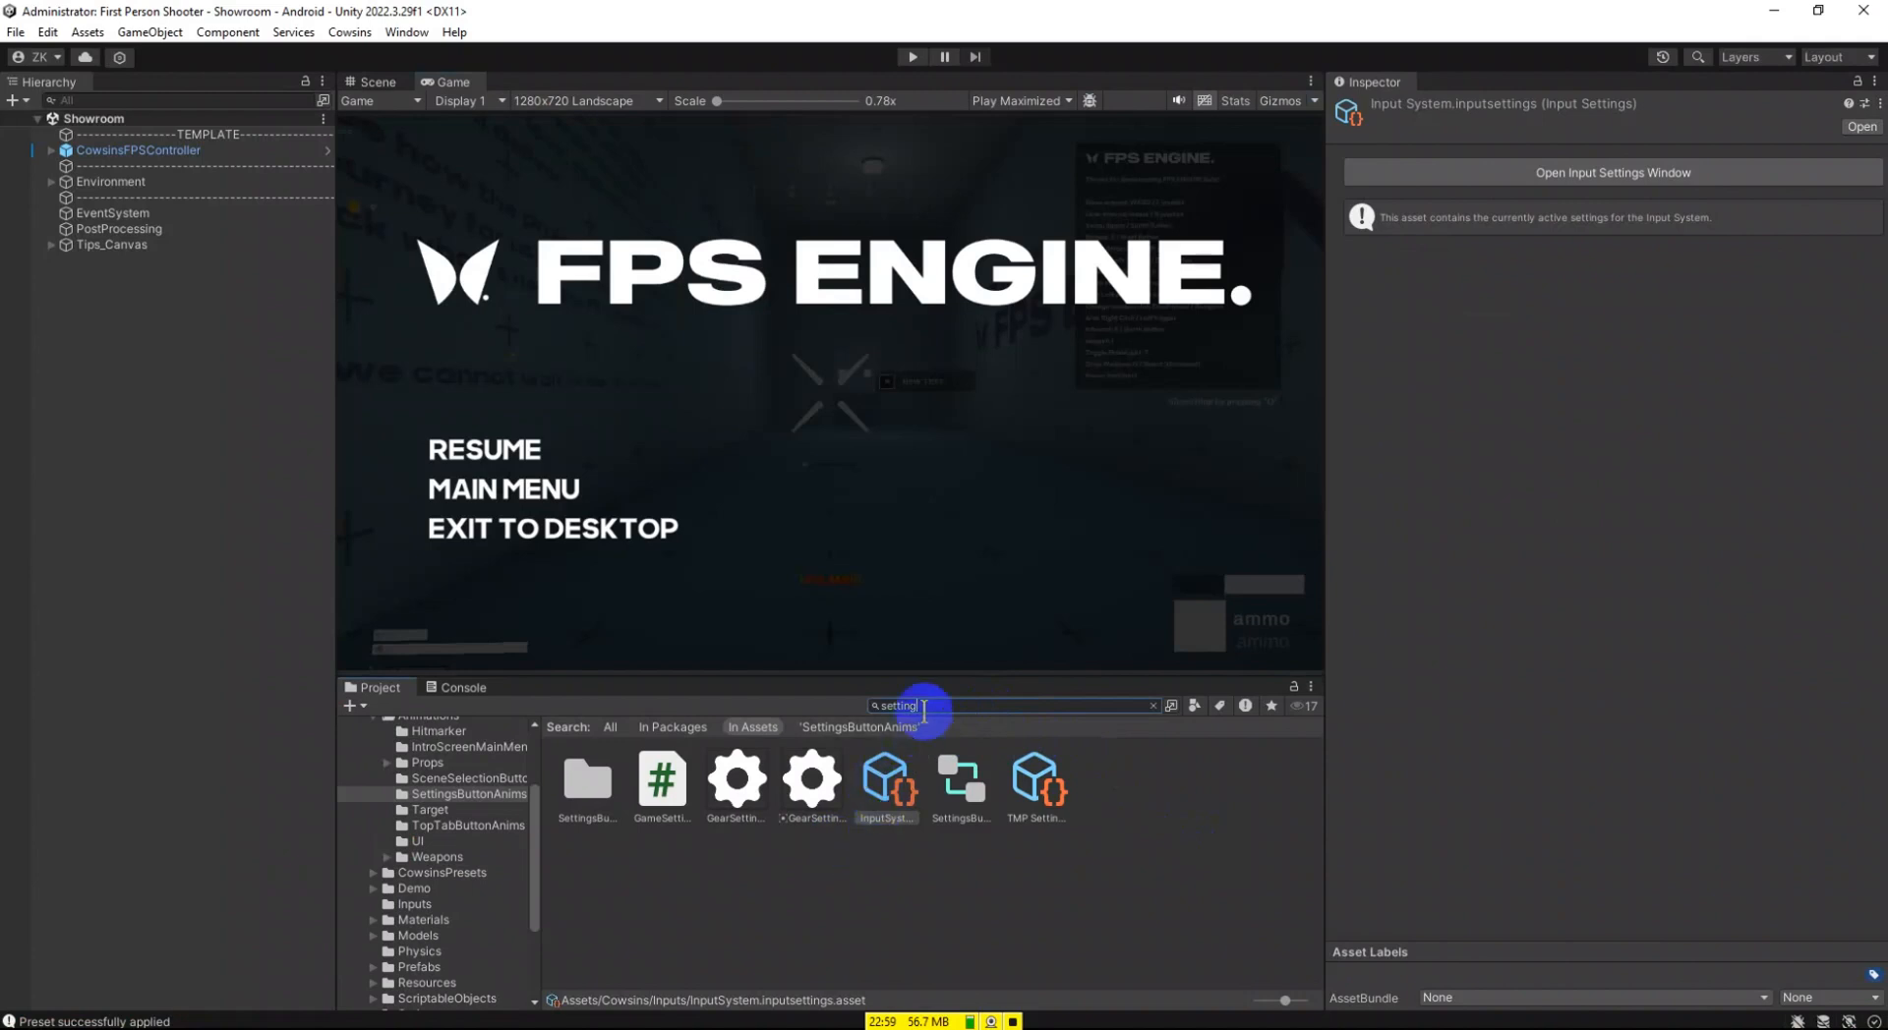
click(888, 786)
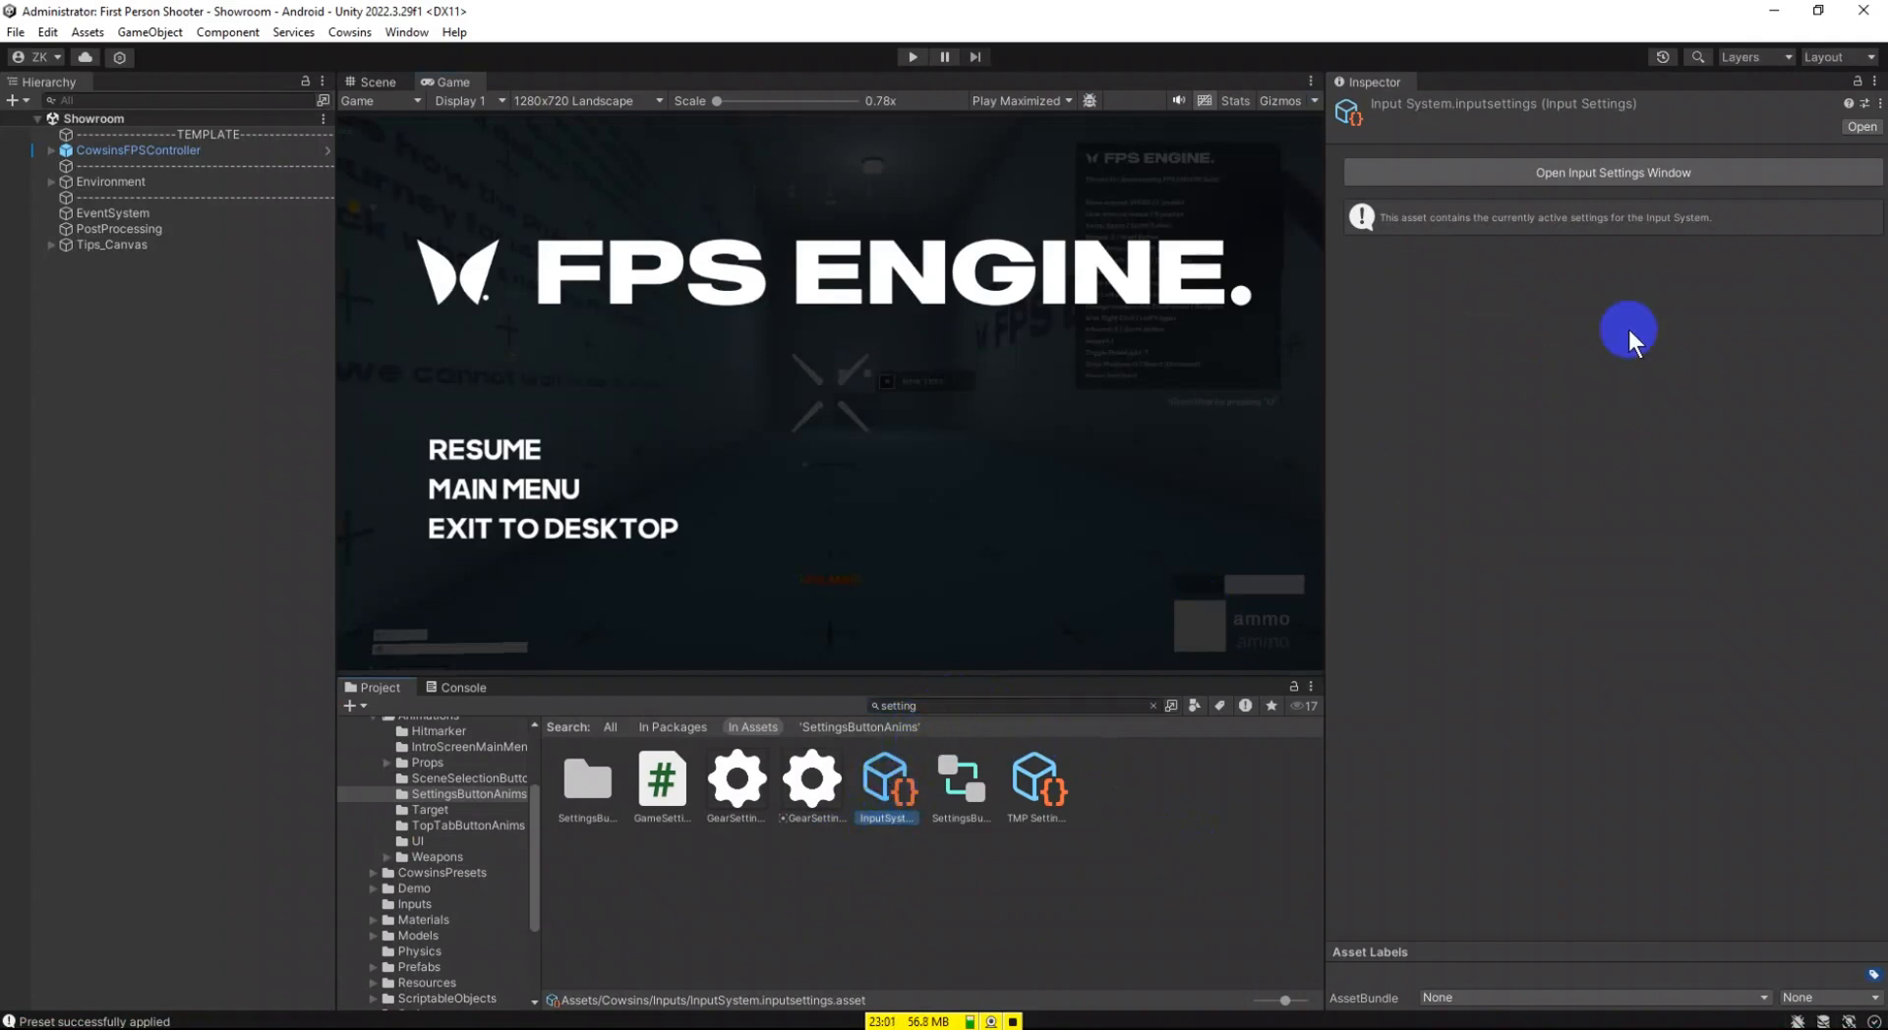
click(1518, 172)
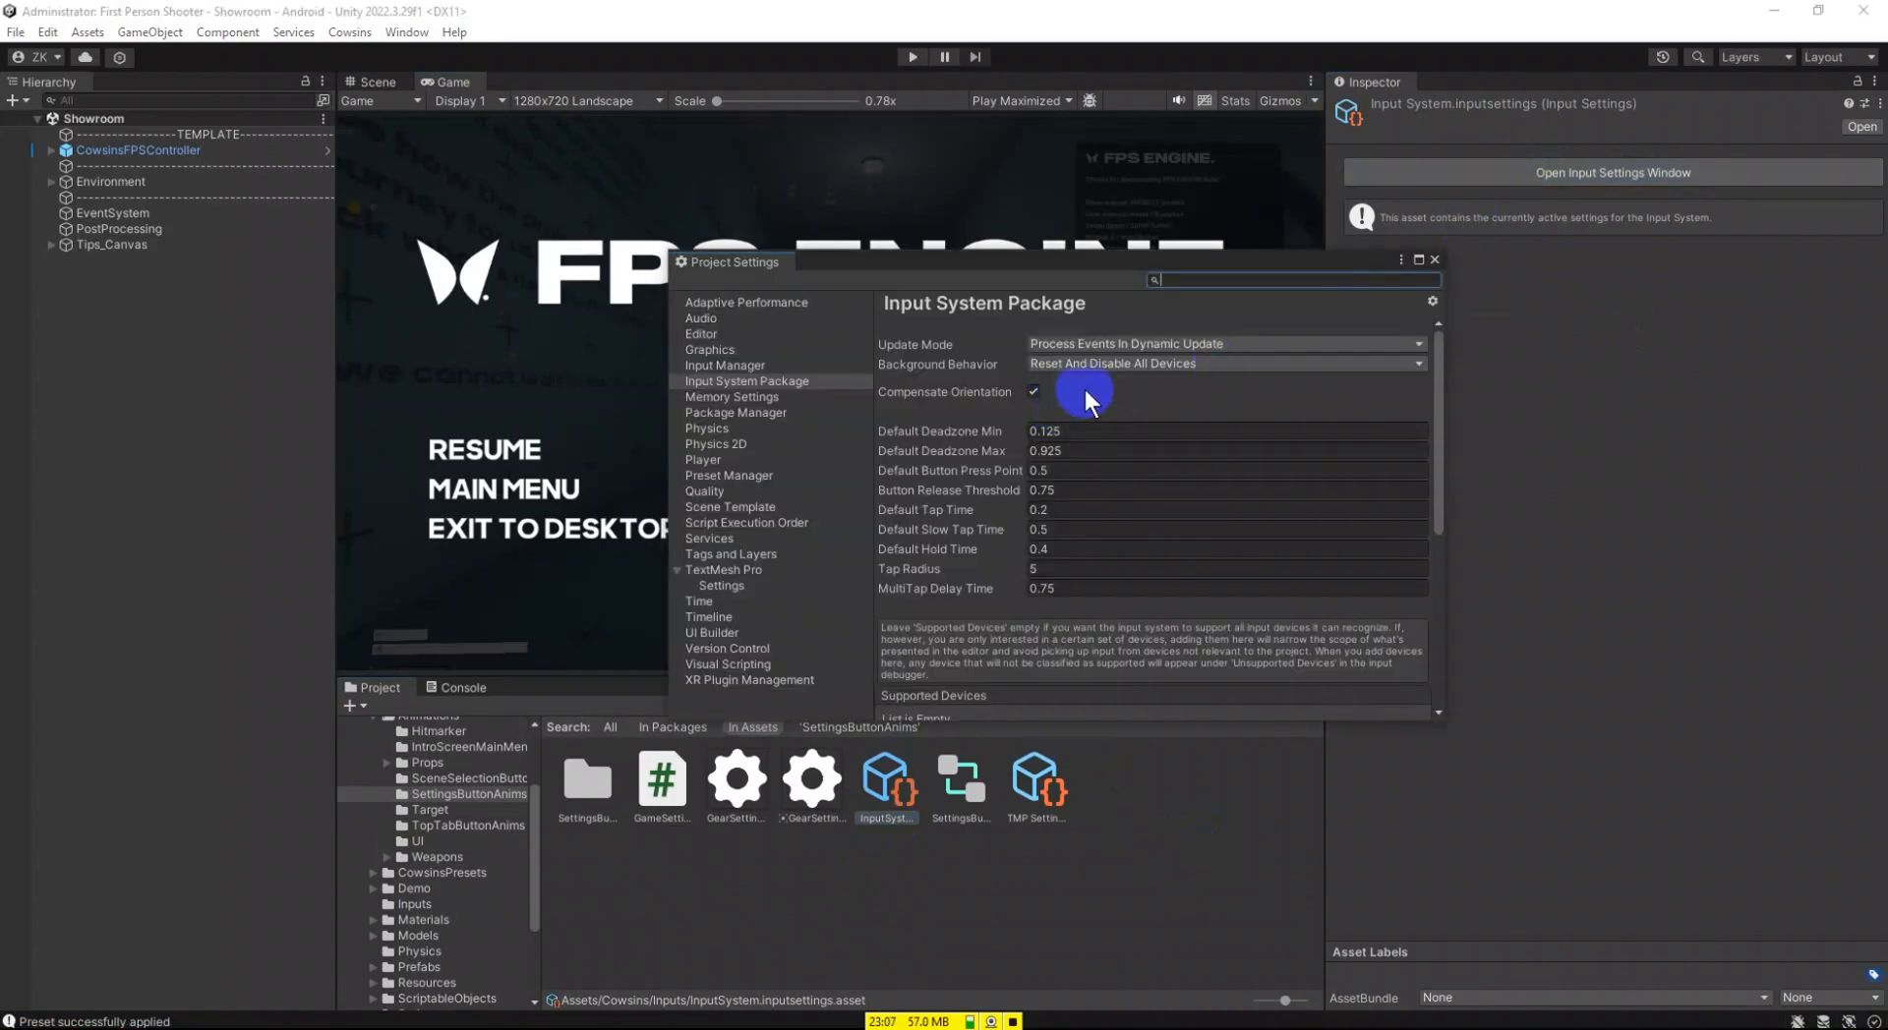
Choose All Device Input Always Goes To Game View as the editor's Play Mode Input Behavior, and close the Project Settings.
scroll(1083, 386, down, 6)
scroll(1111, 519, down, 1)
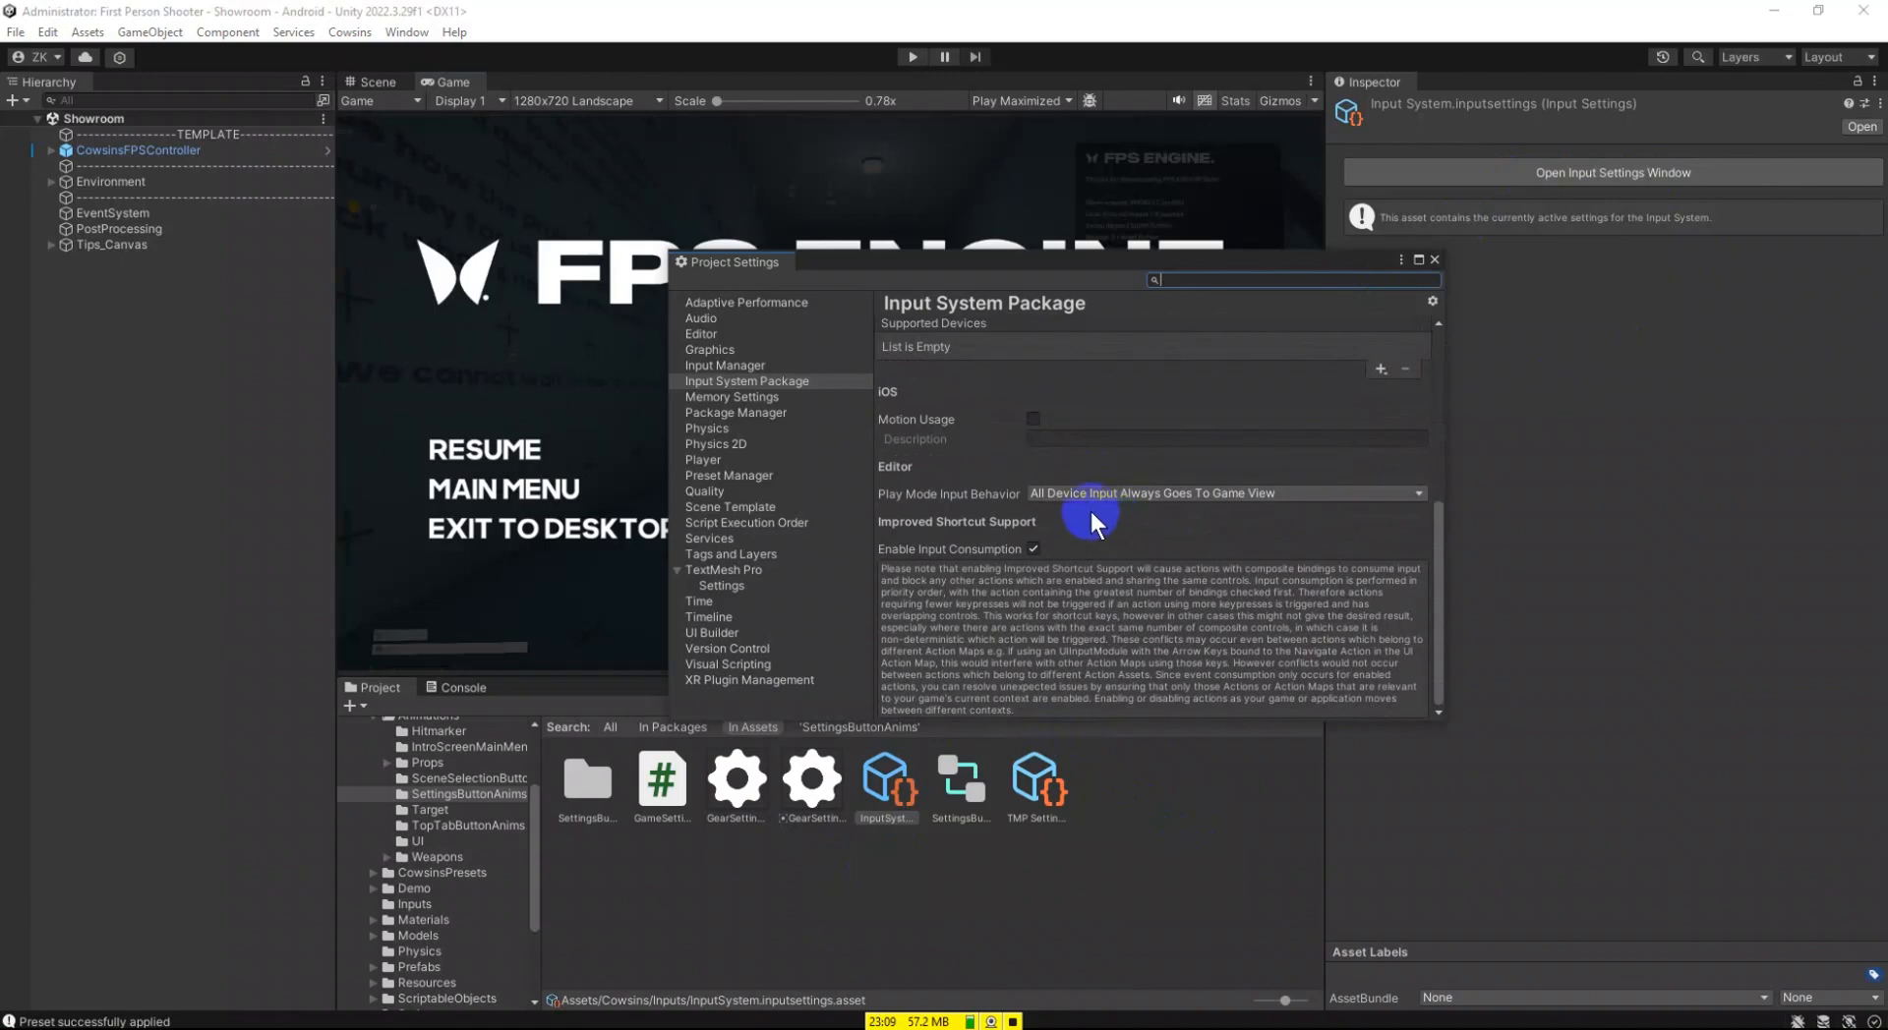
click(1123, 495)
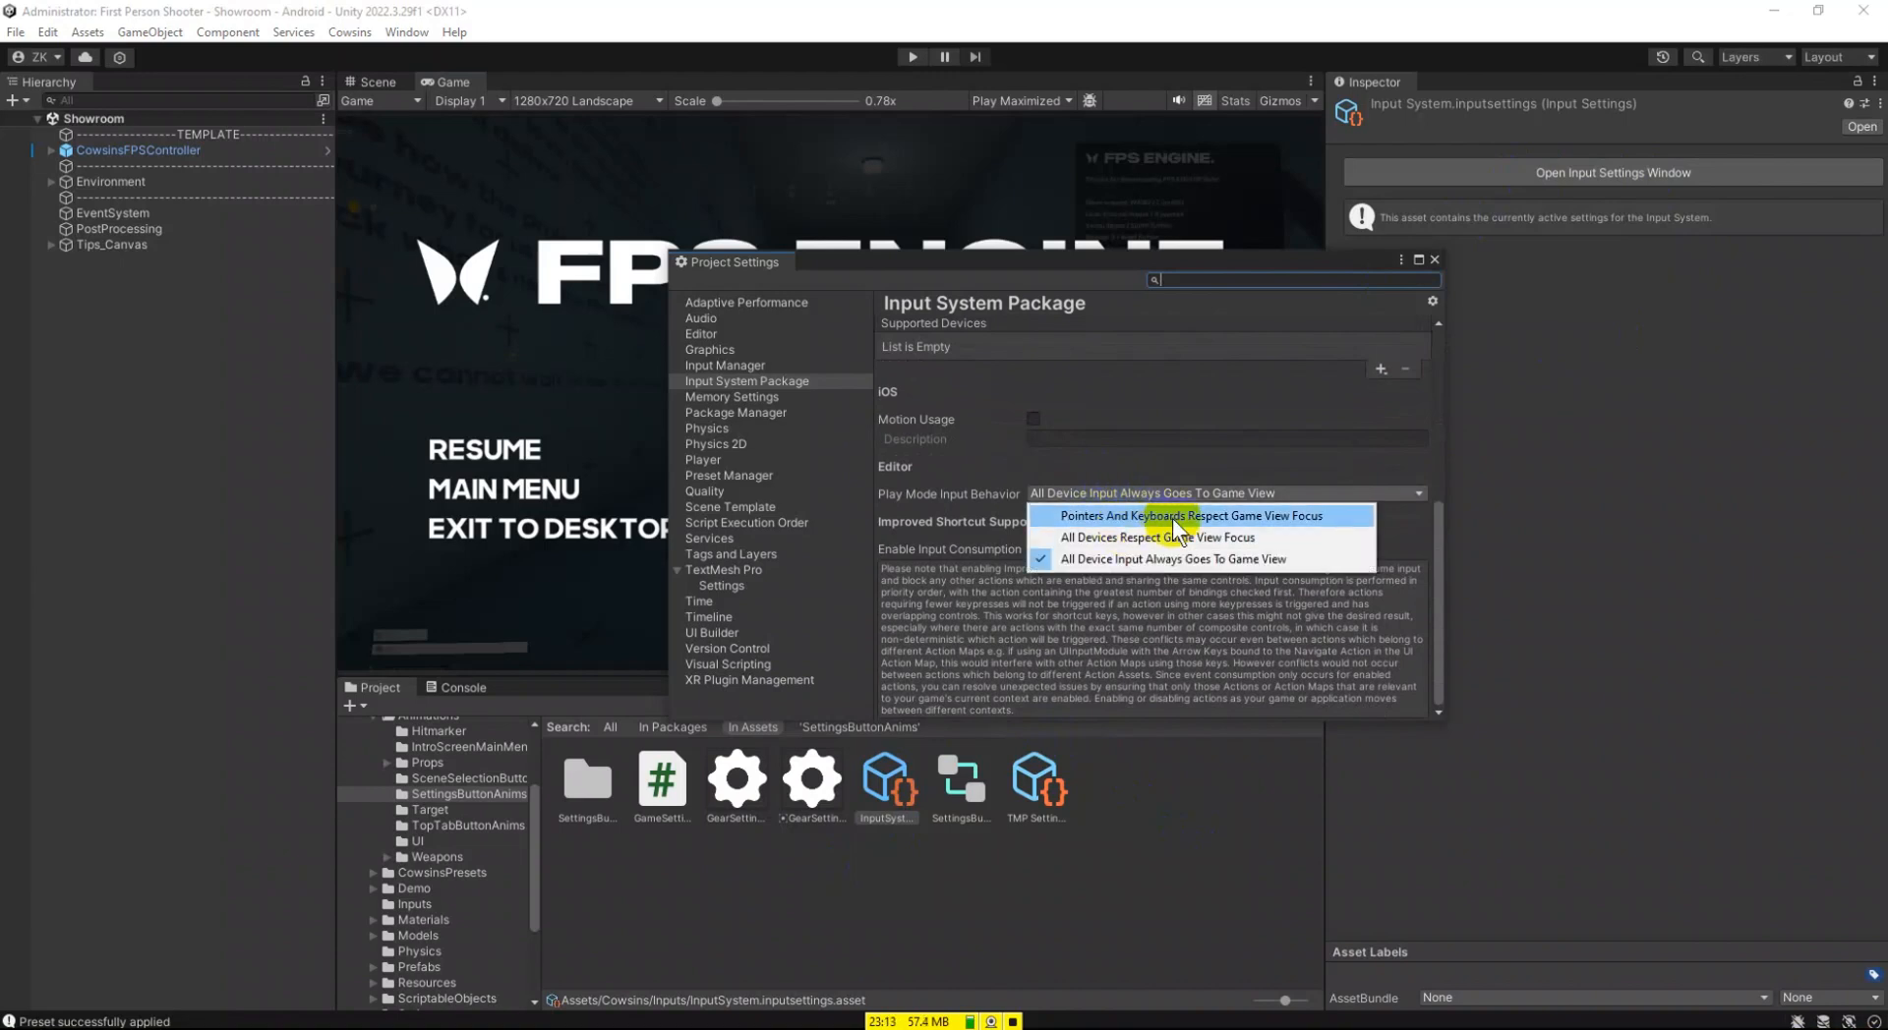
click(1208, 558)
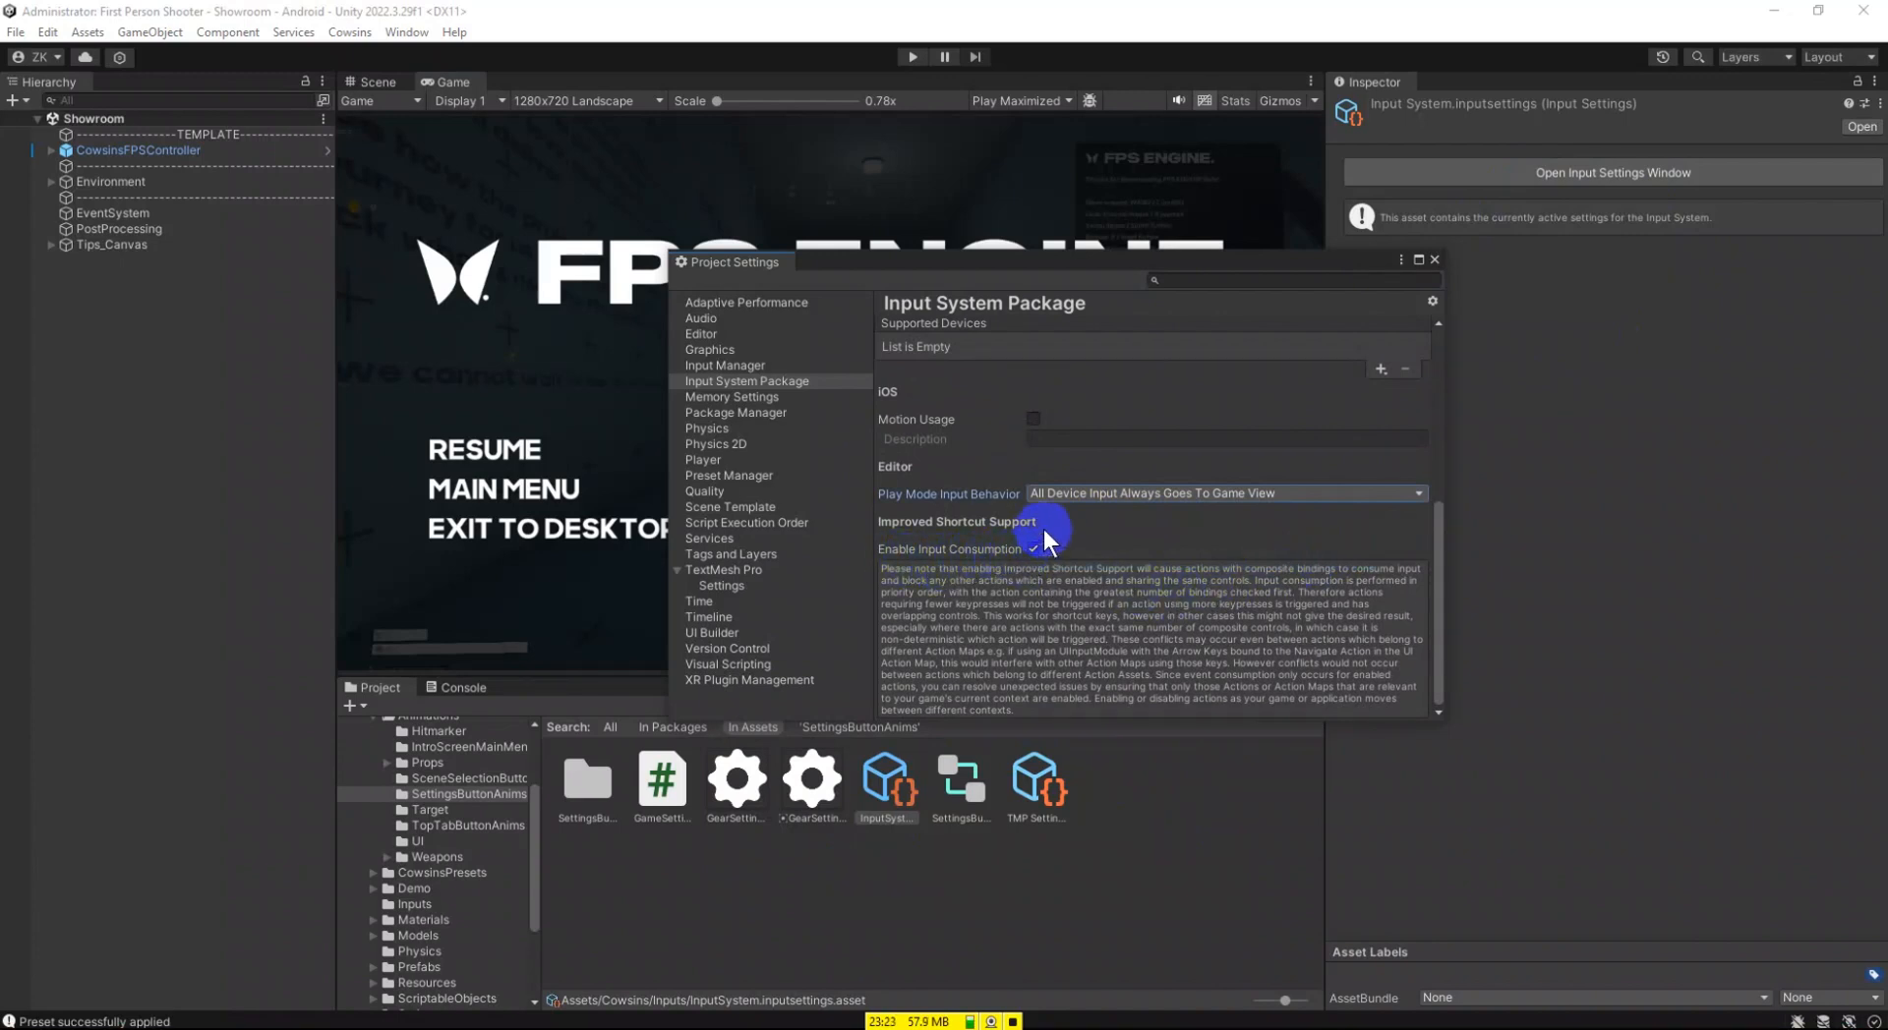
click(1434, 260)
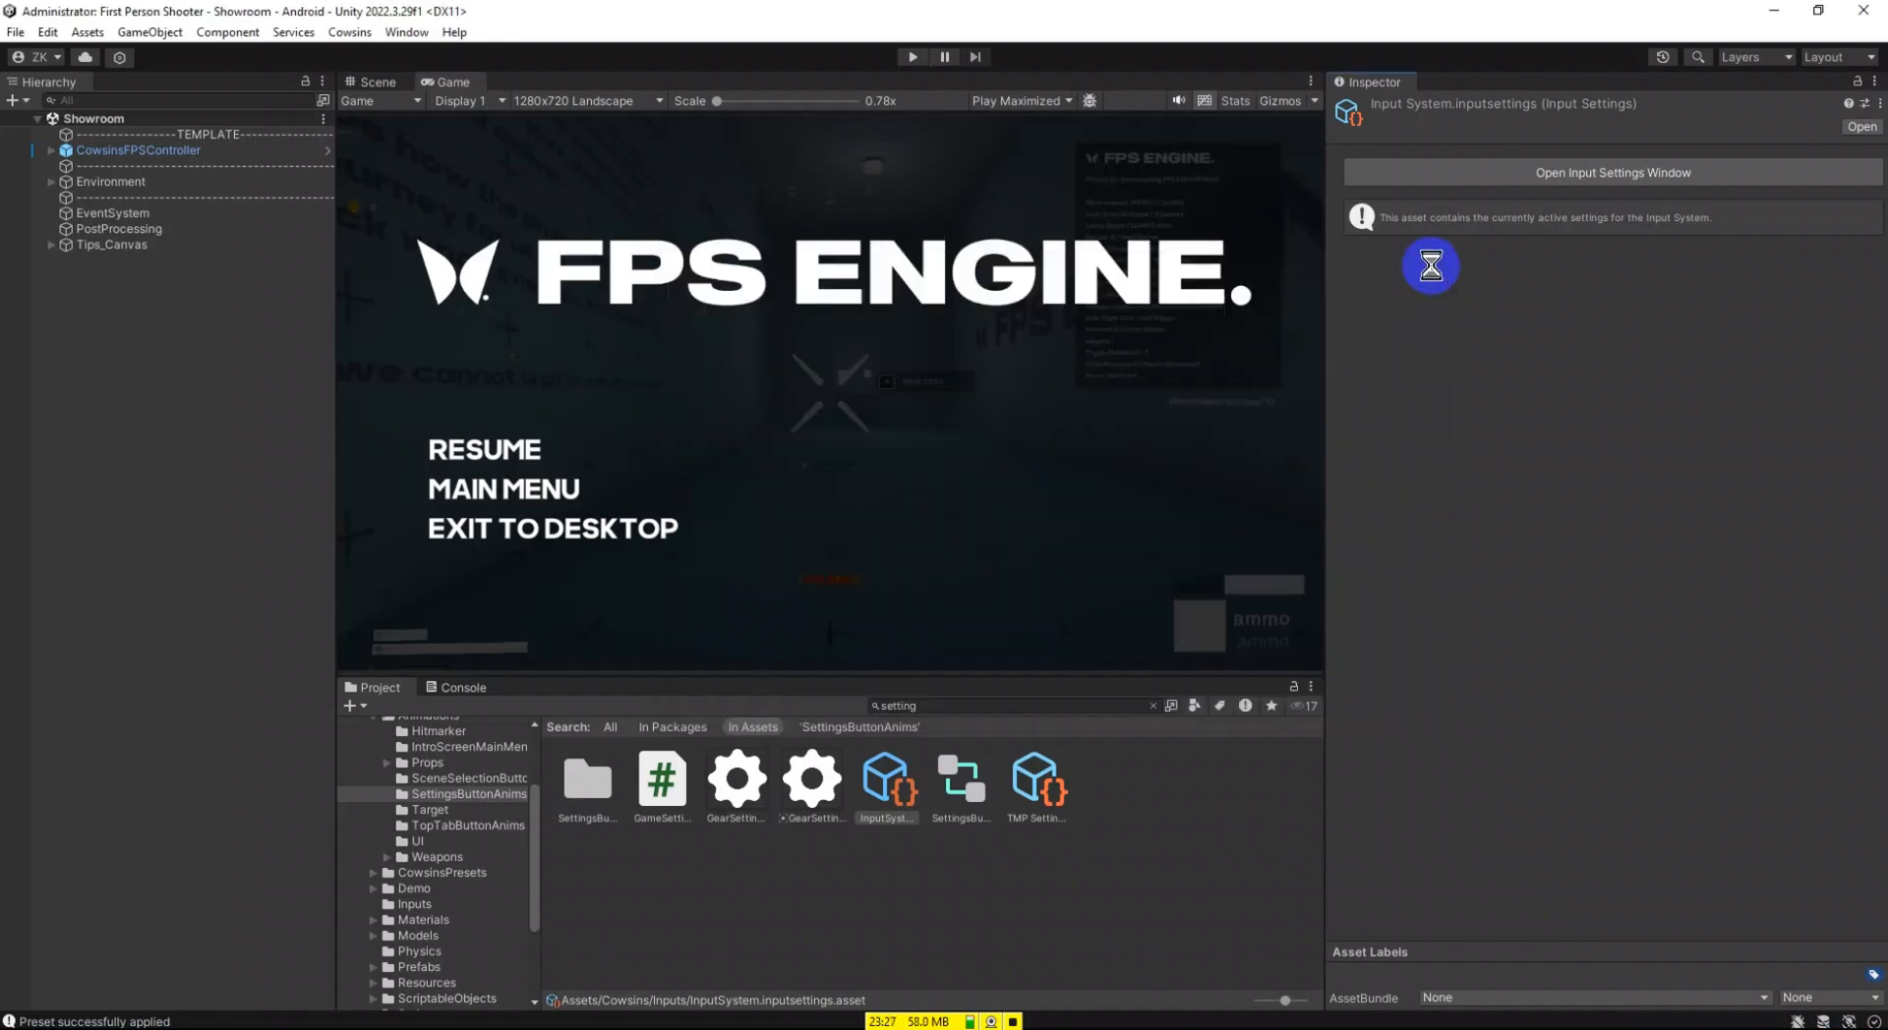
Run the Showroom scene, walk forward to the training range's weapon counter and pick up the revolver.
click(911, 59)
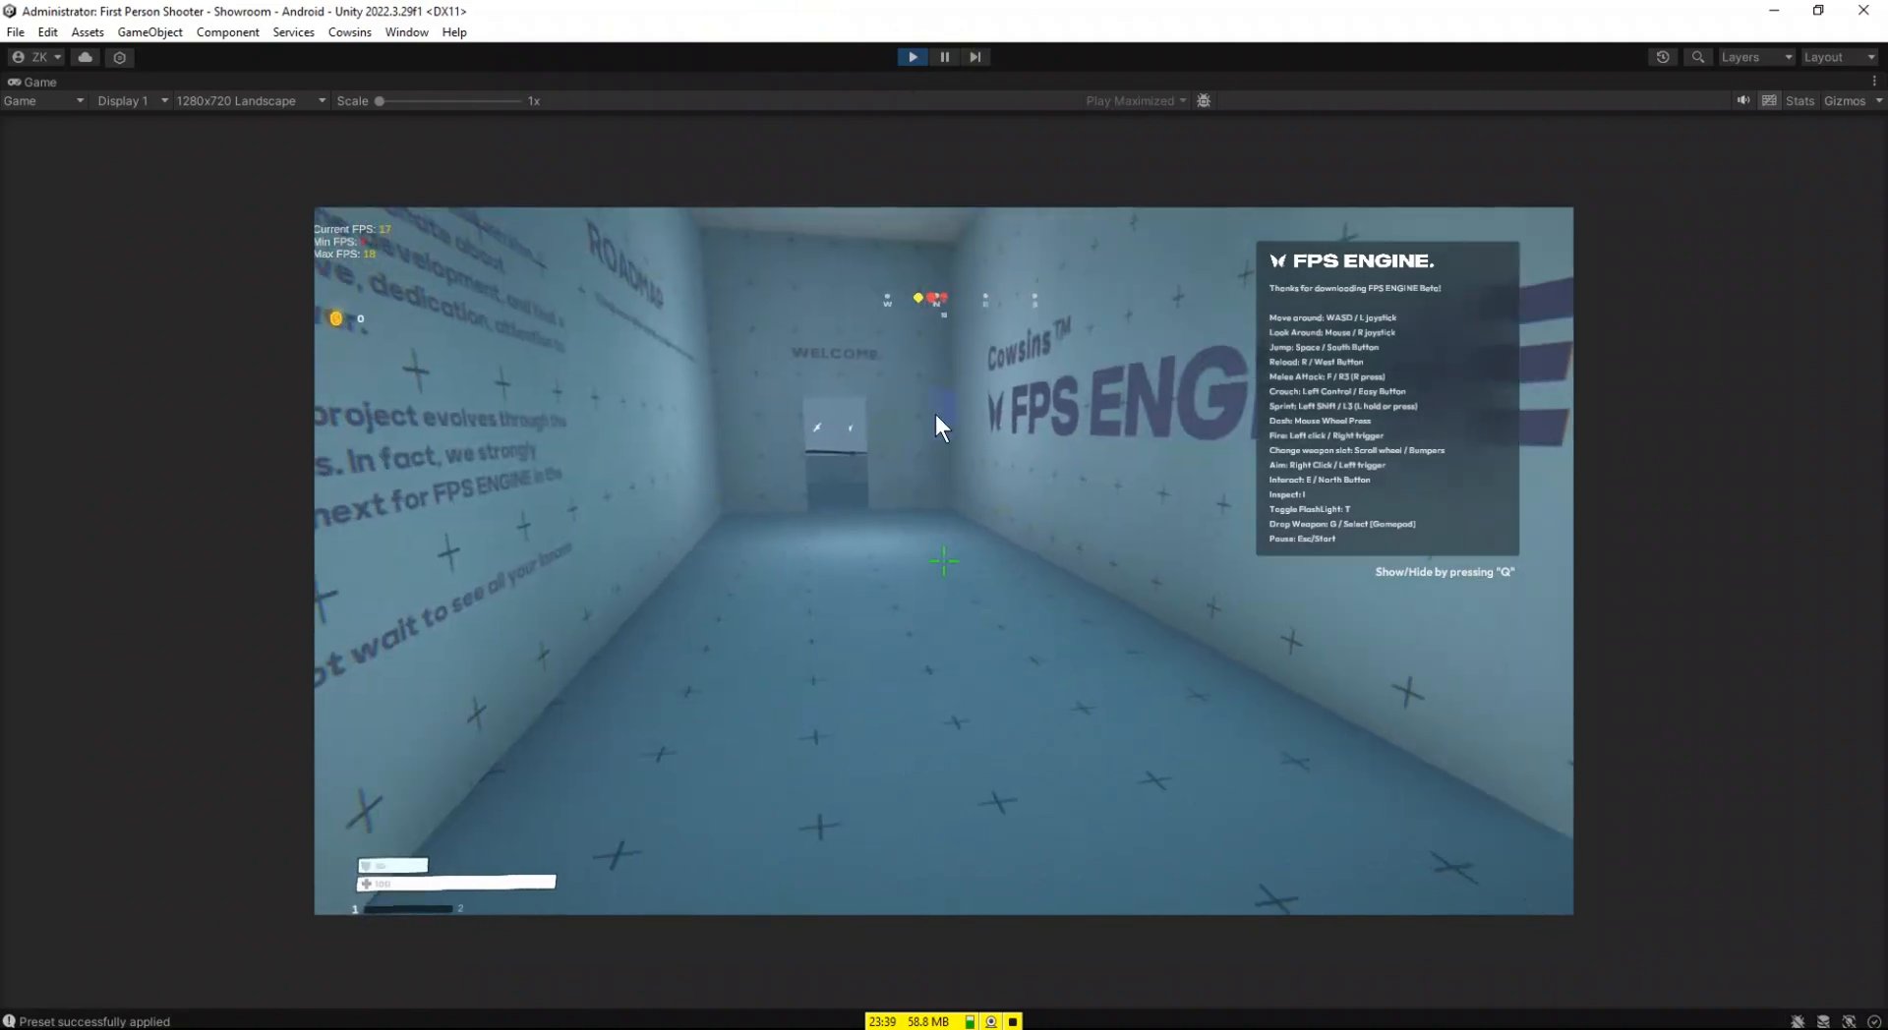
key(w)
key(w)
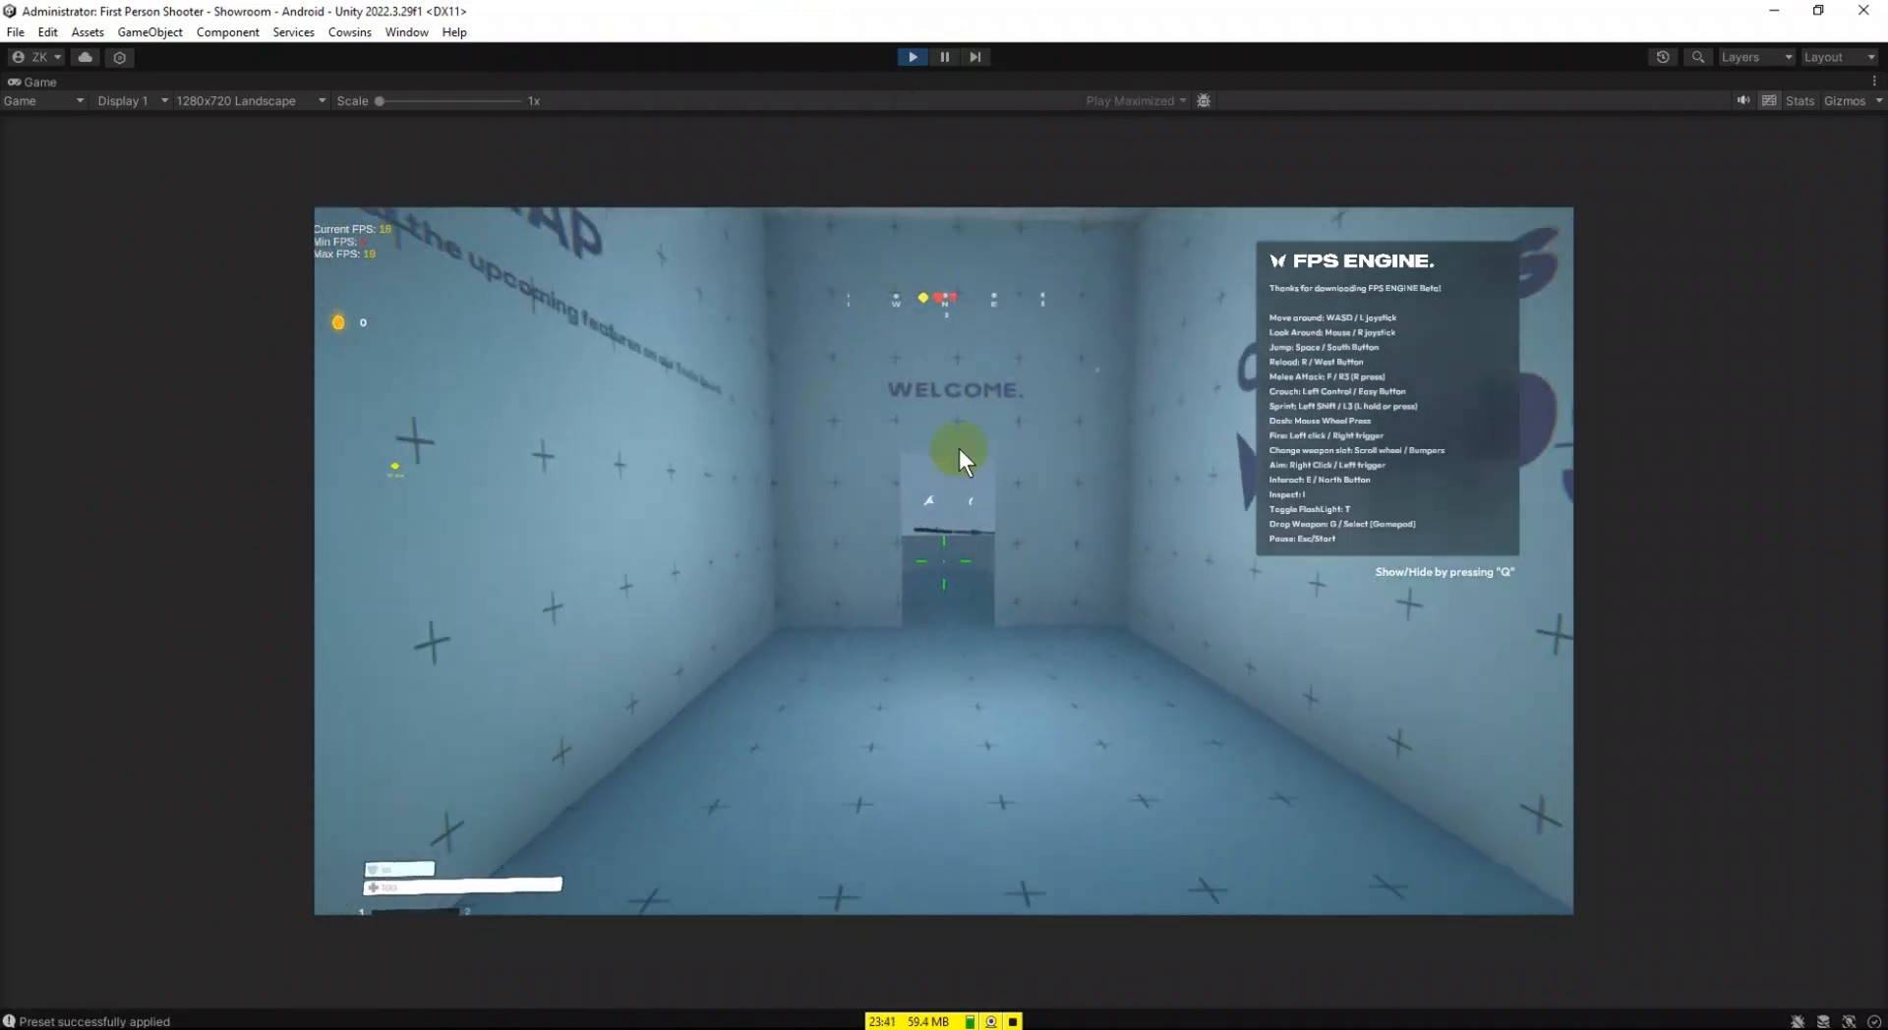
key(w)
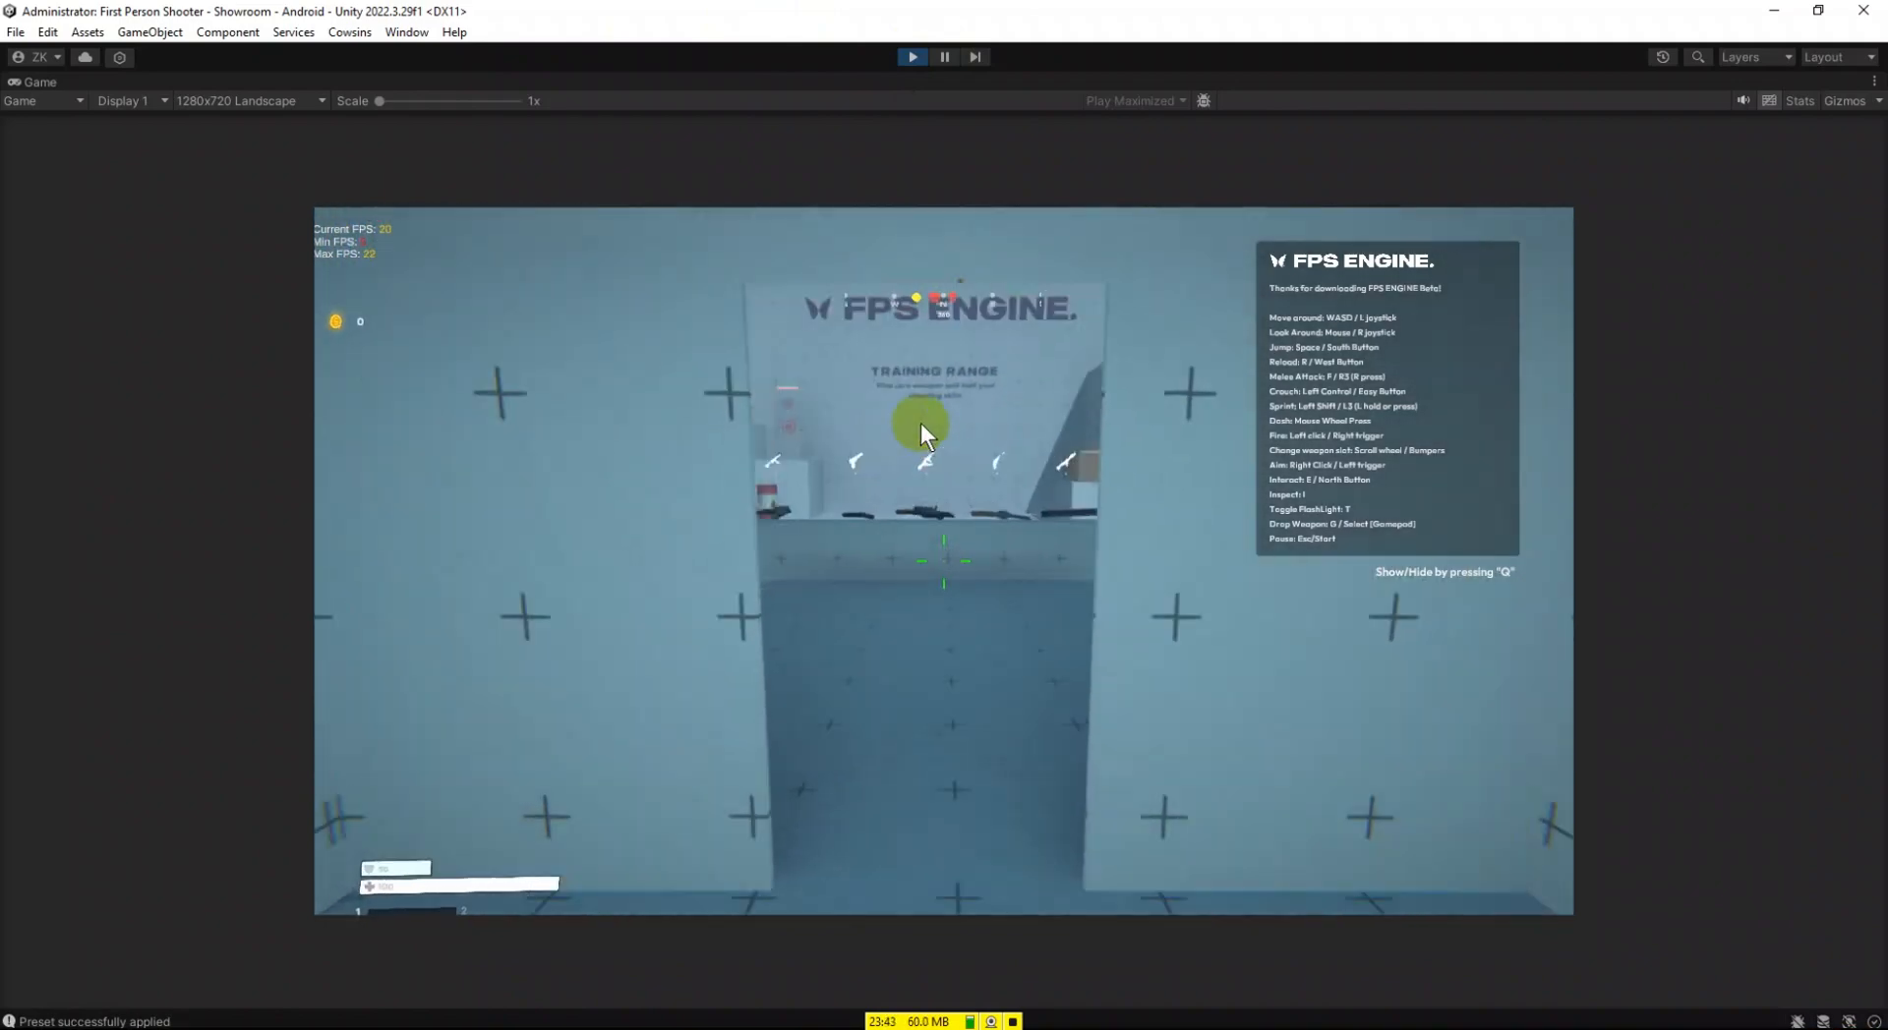
key(w)
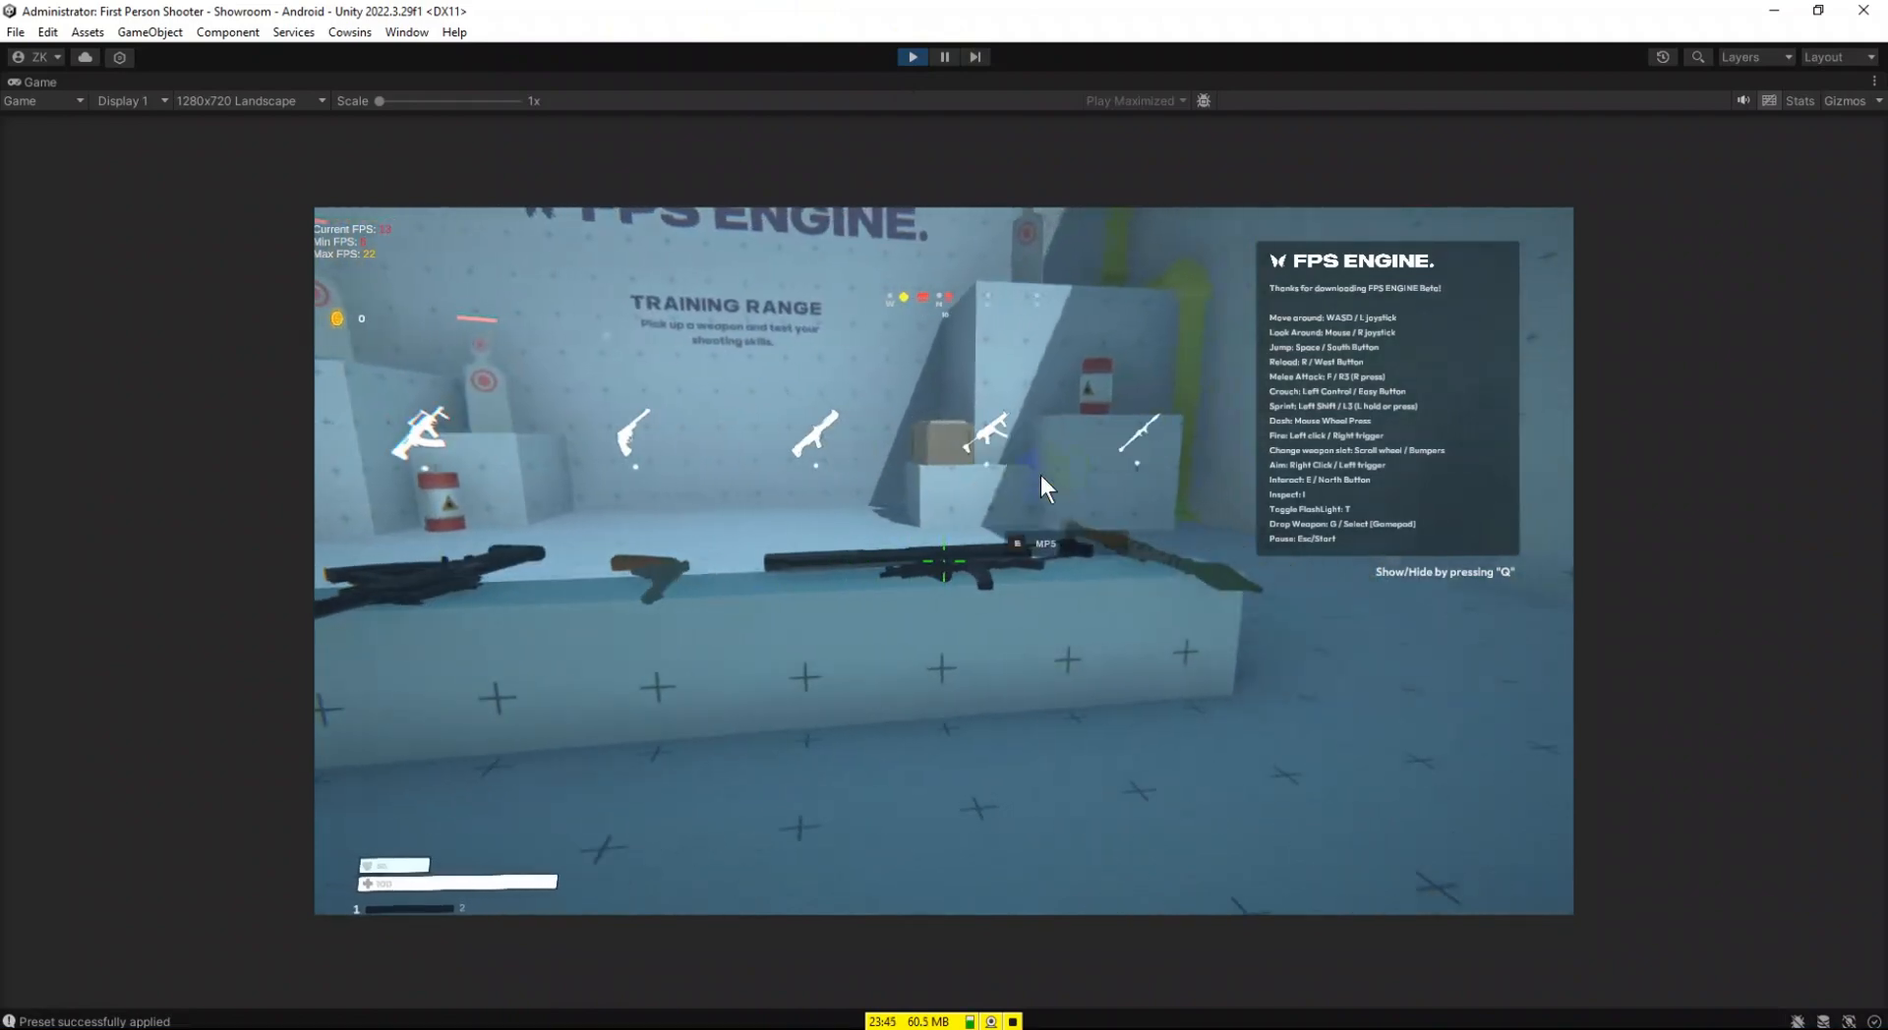
key(w)
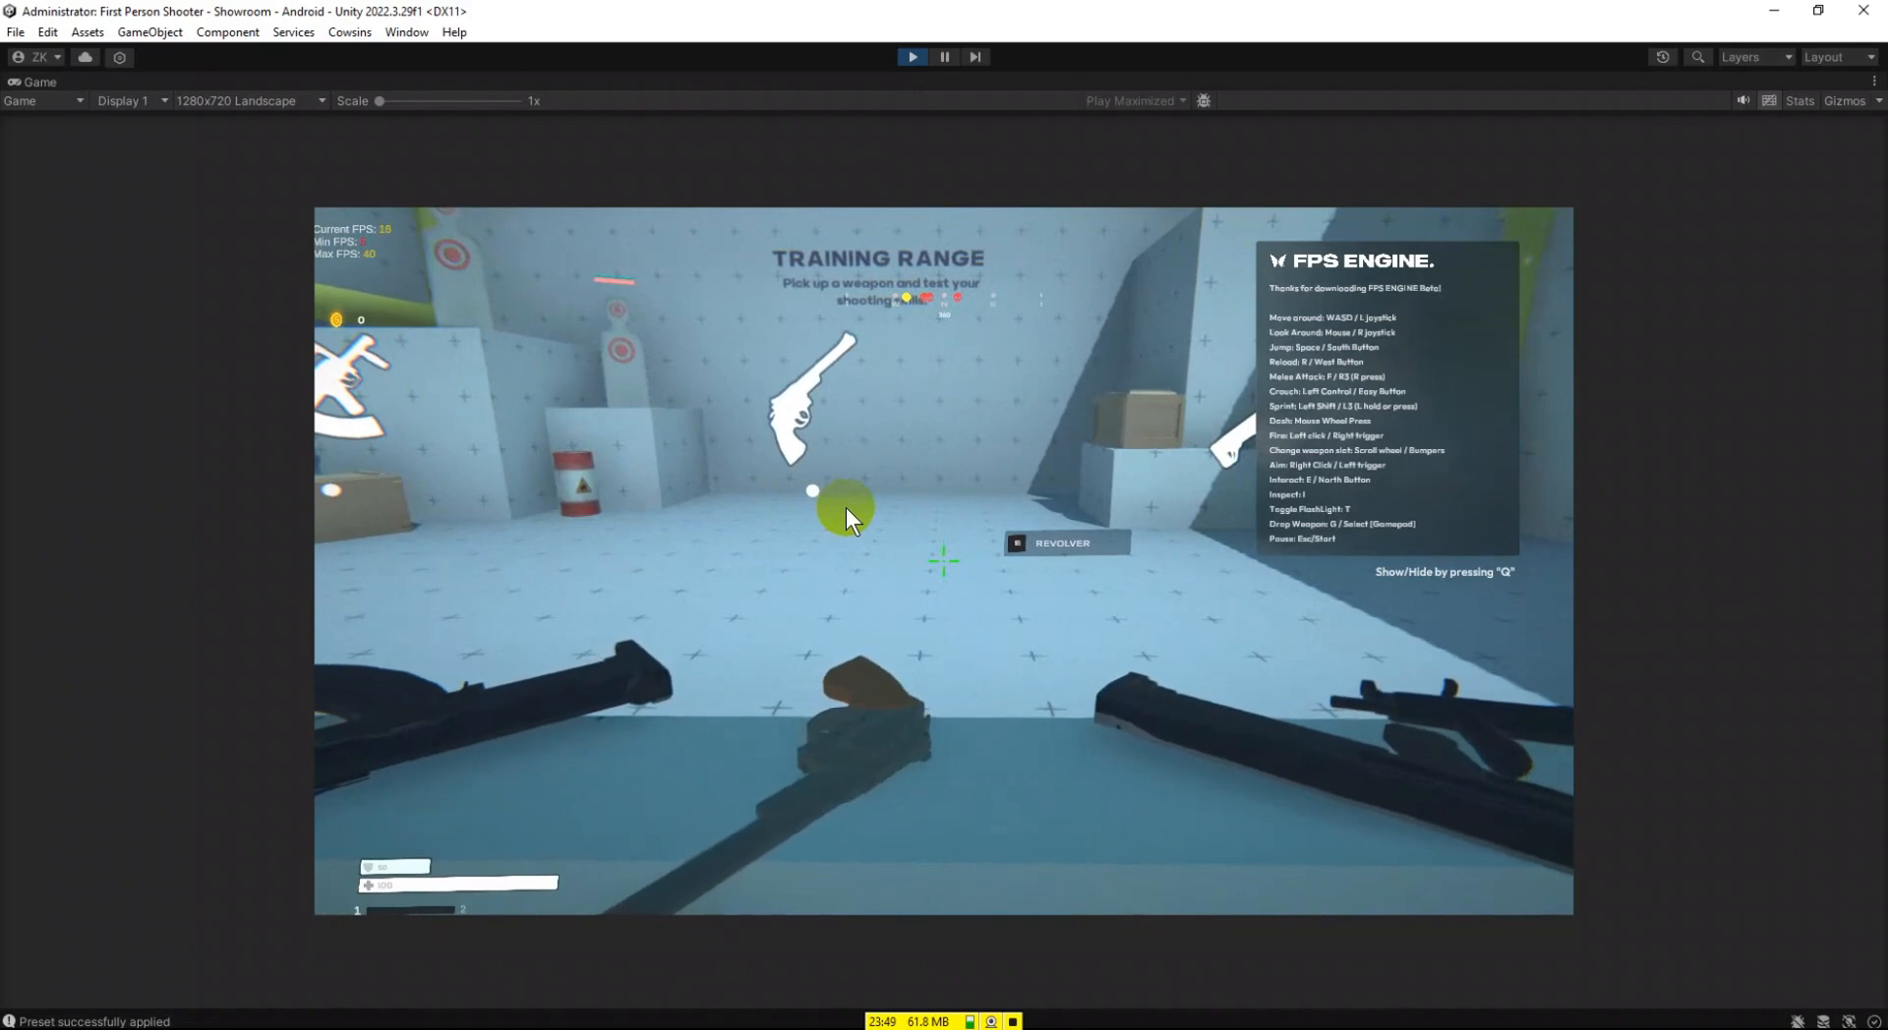
key(e)
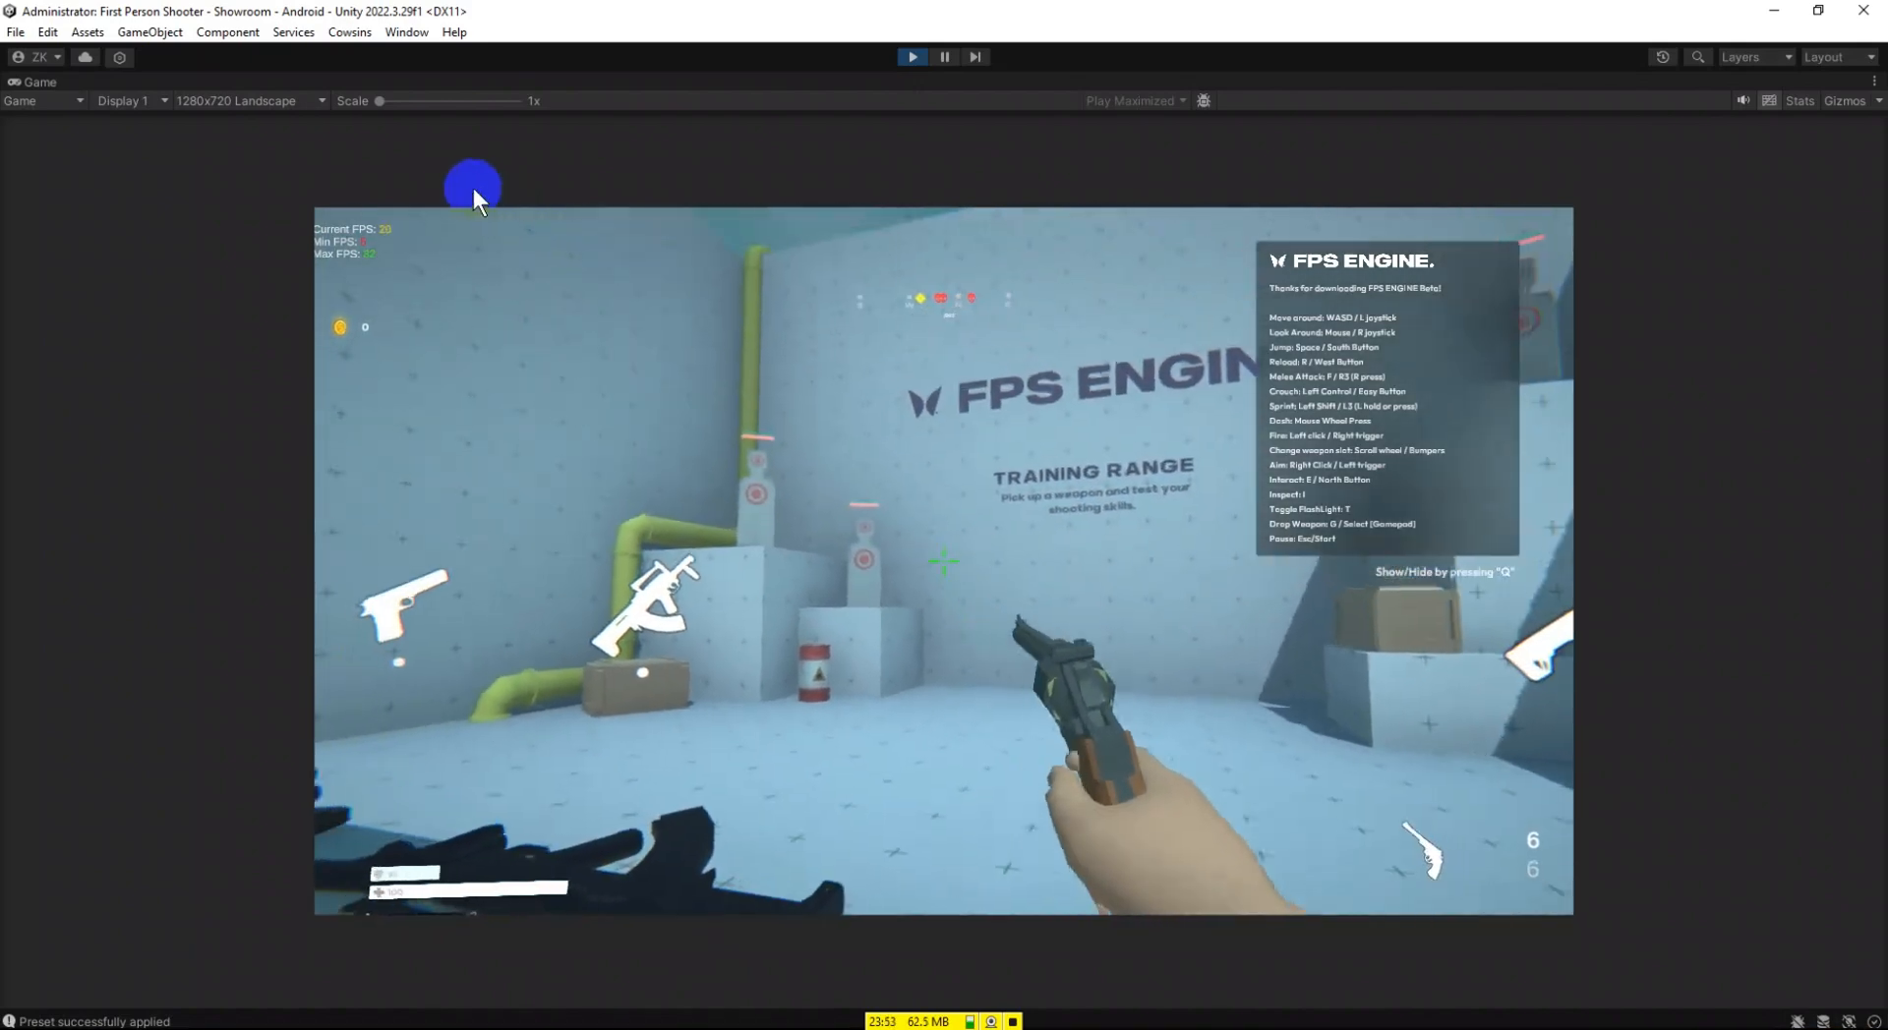
Empty the revolver from behind the weapon counter, aiming at the target dummy on the taller block, and reload it.
click(455, 204)
click(456, 204)
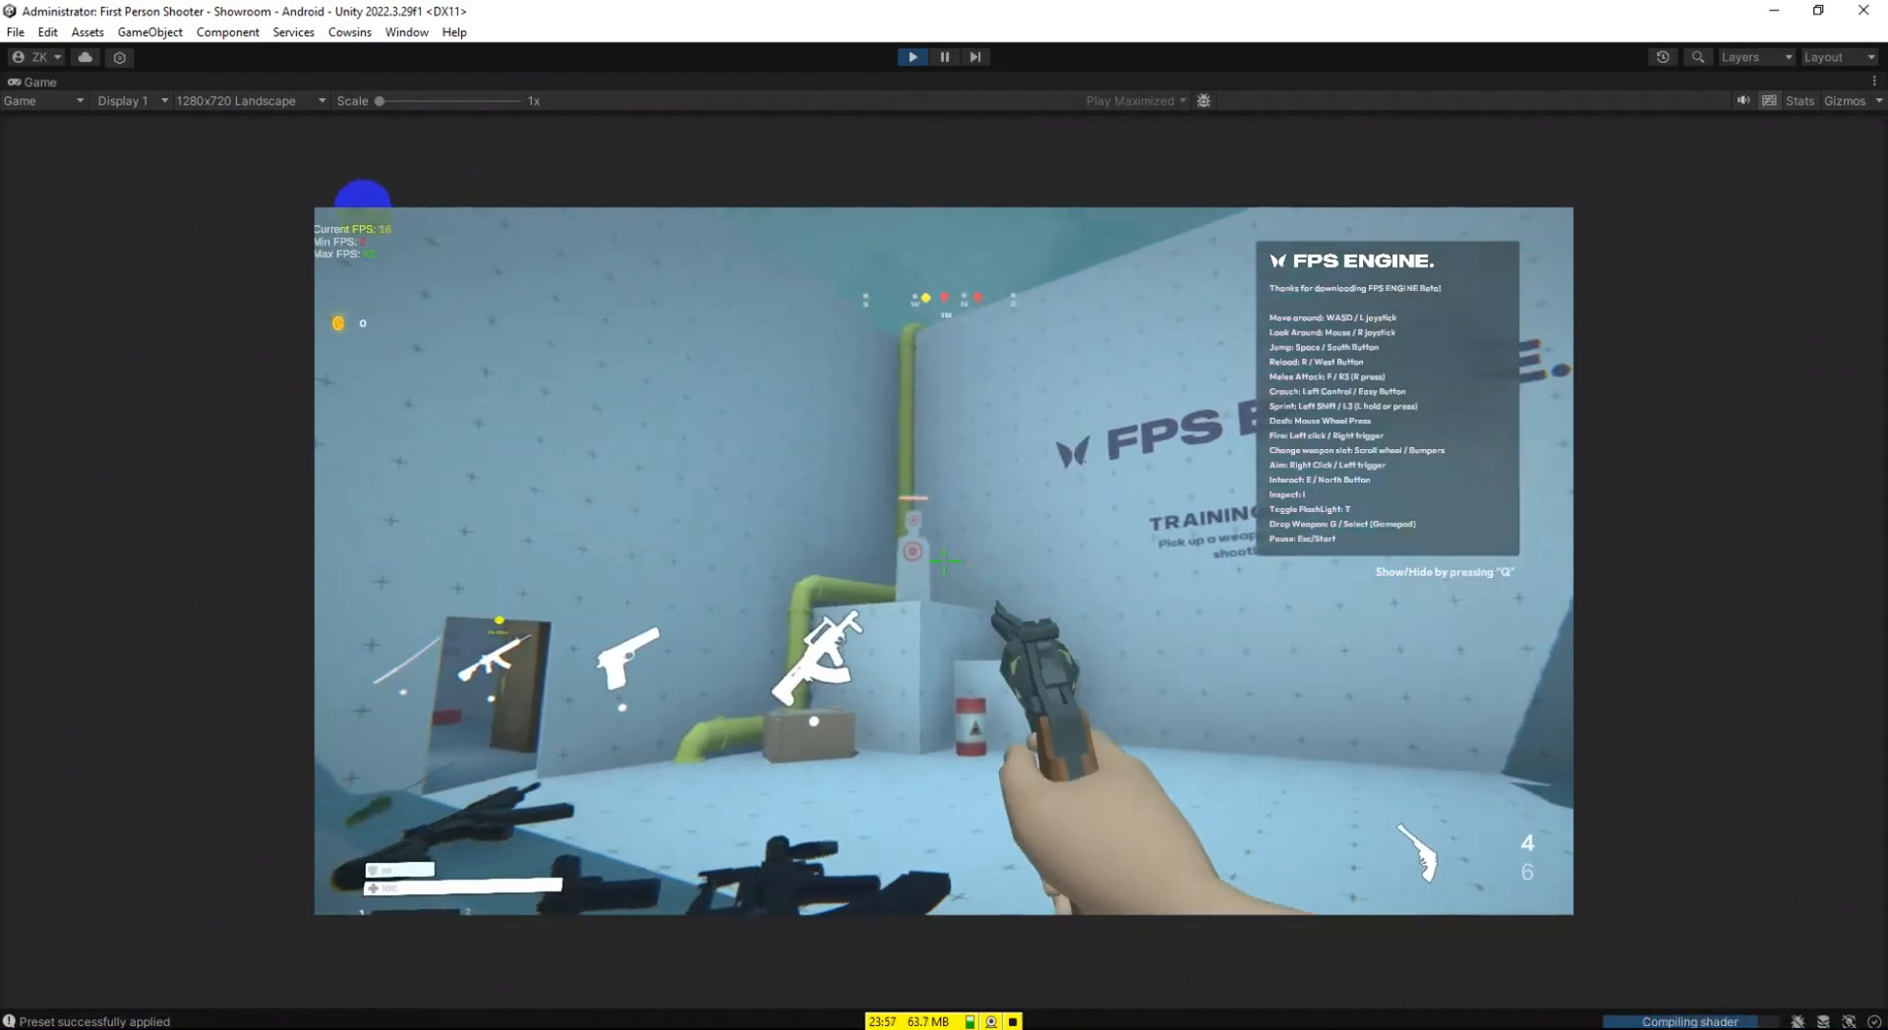
click(942, 562)
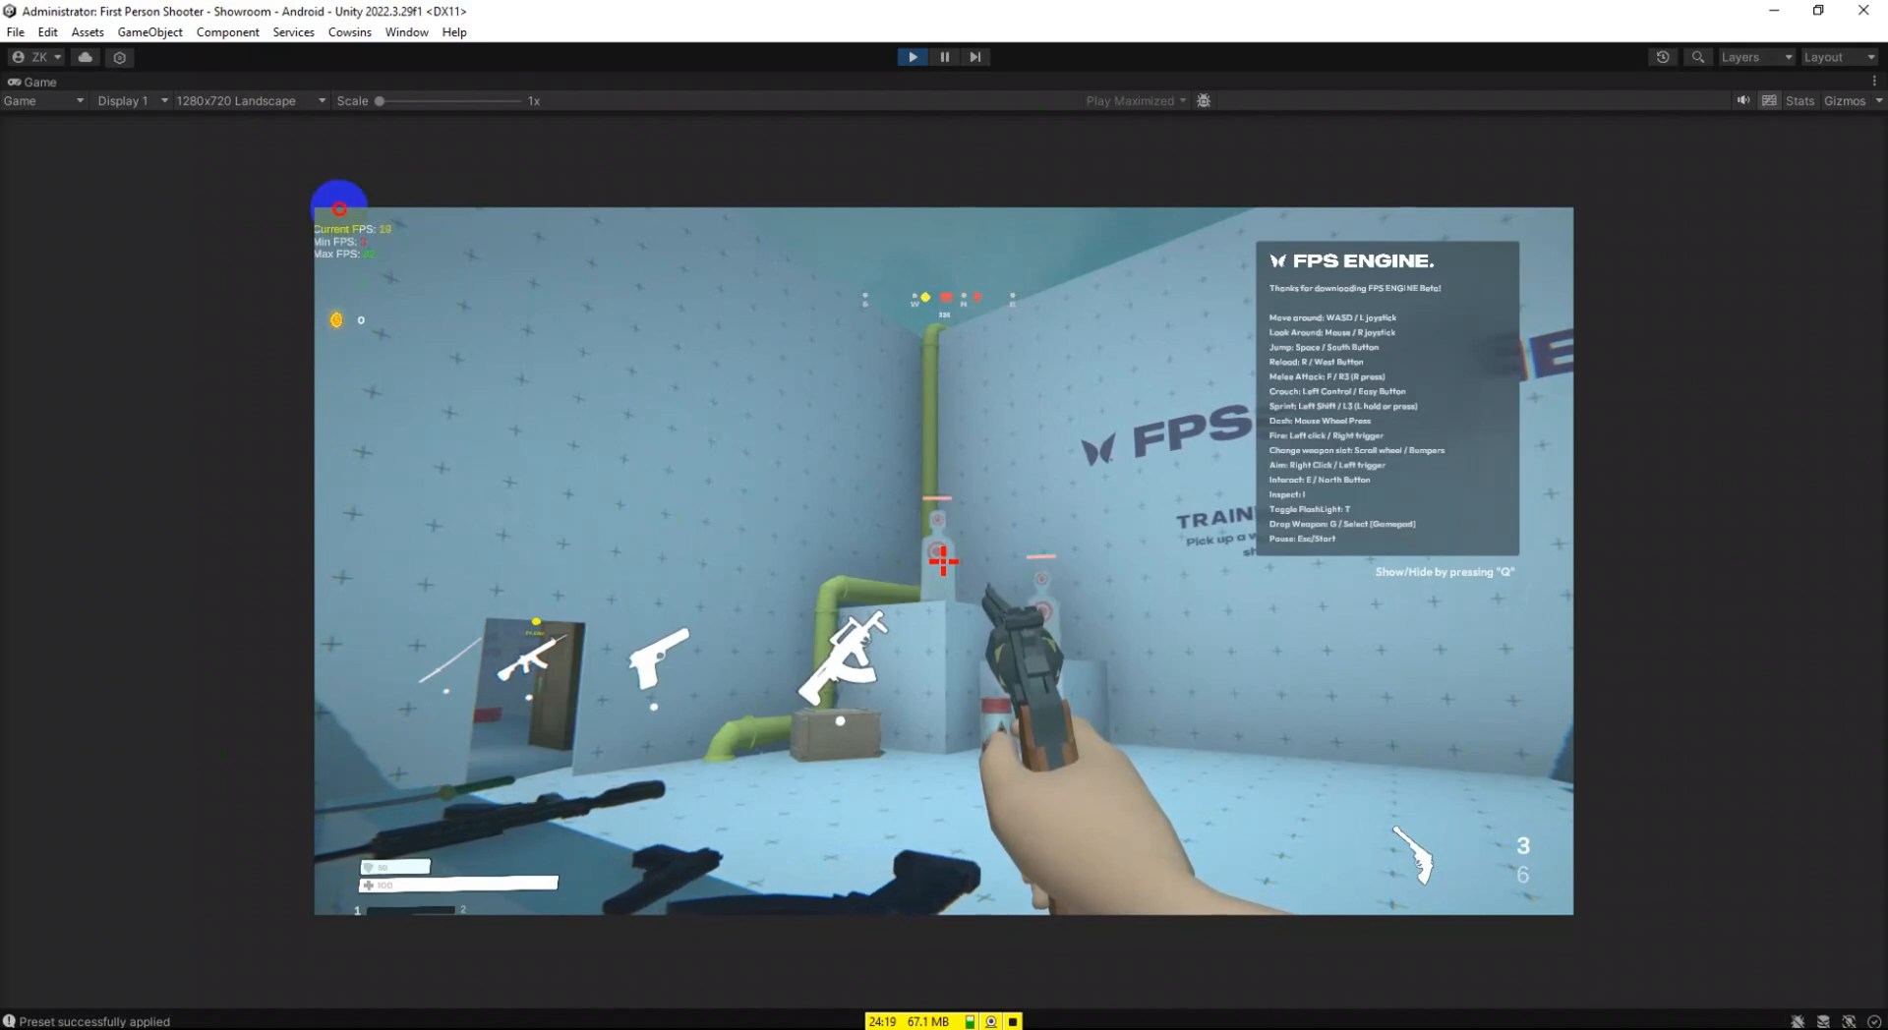
click(941, 561)
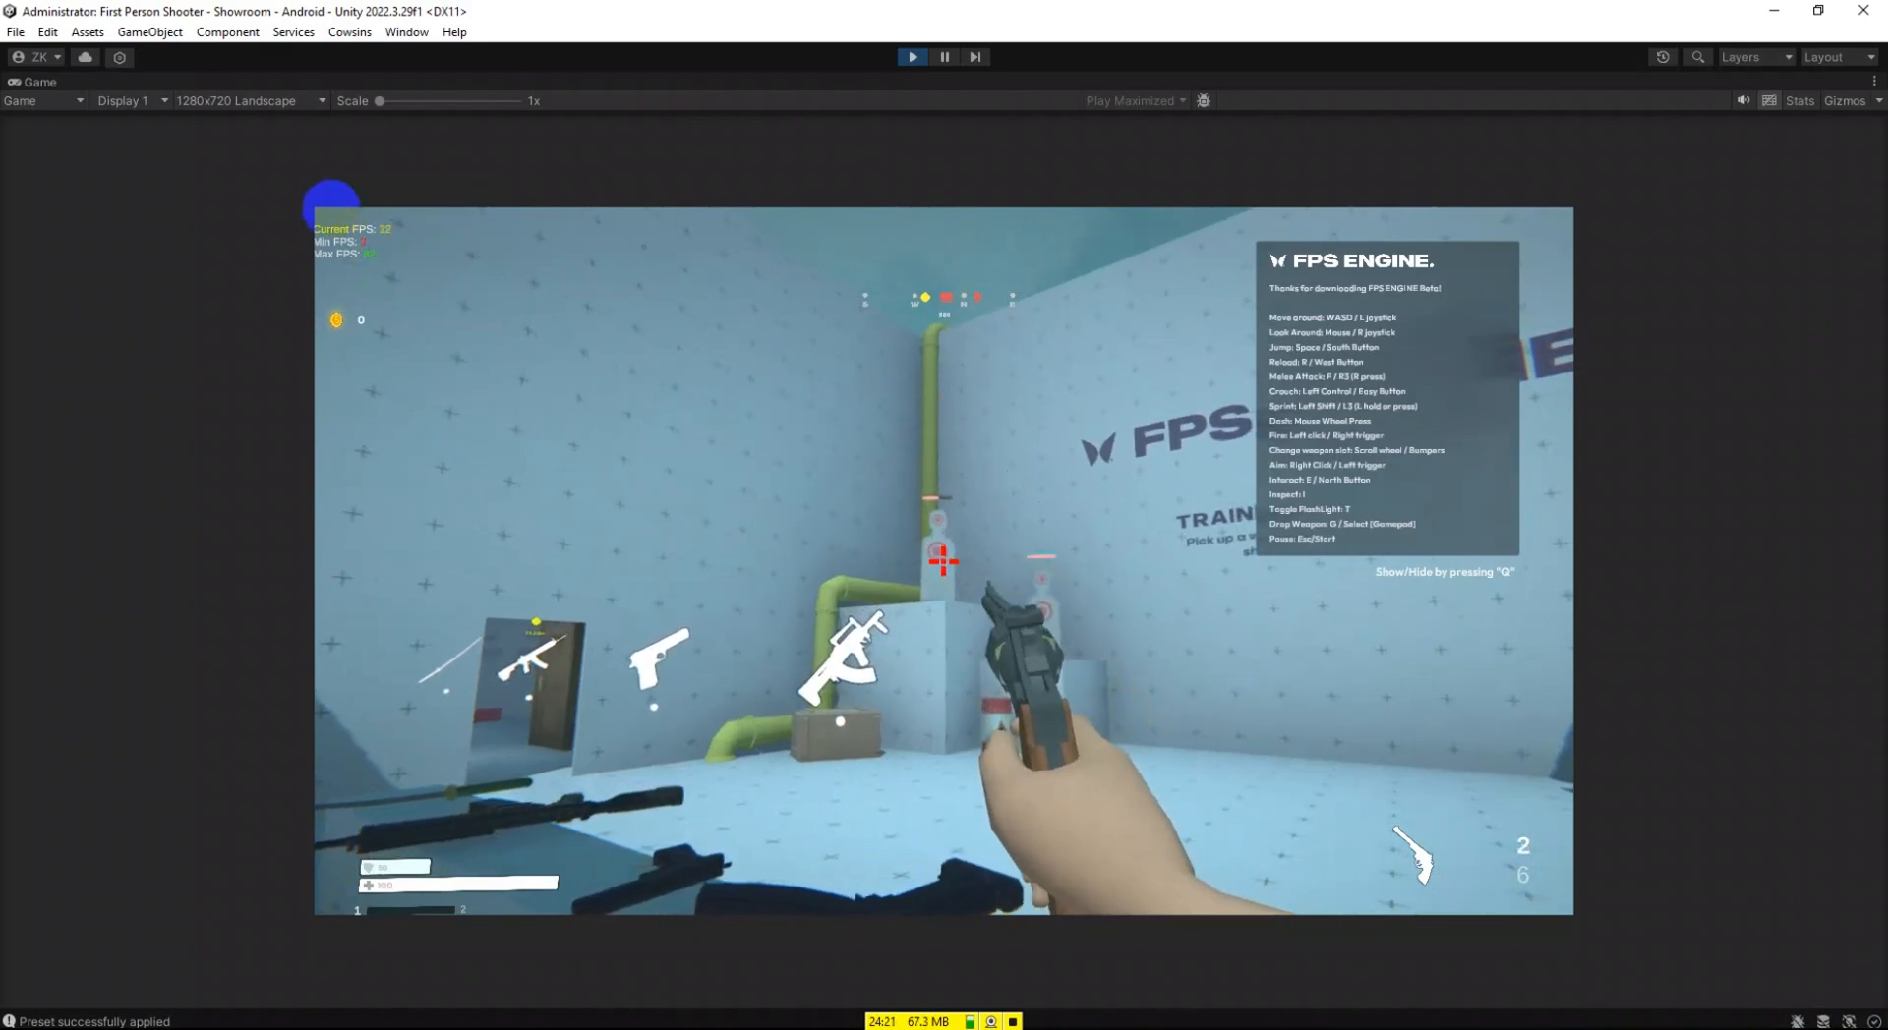
click(337, 208)
click(337, 203)
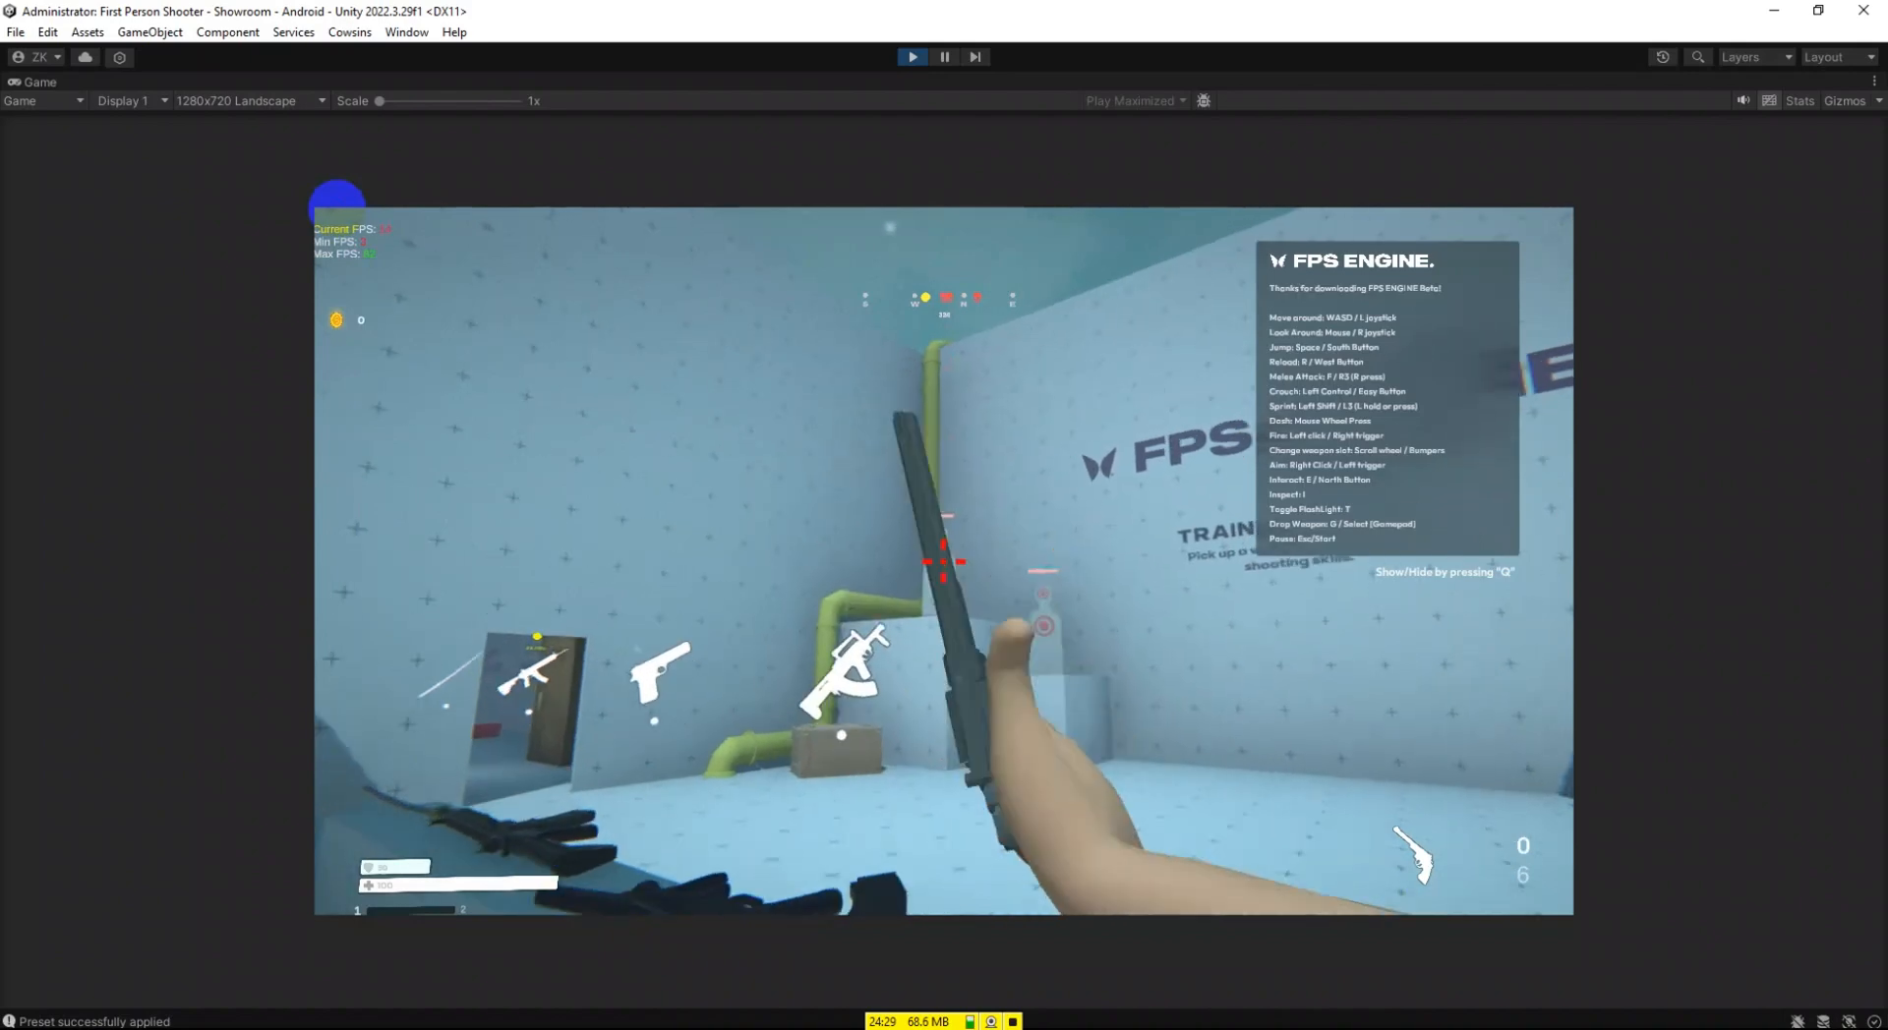
key(r)
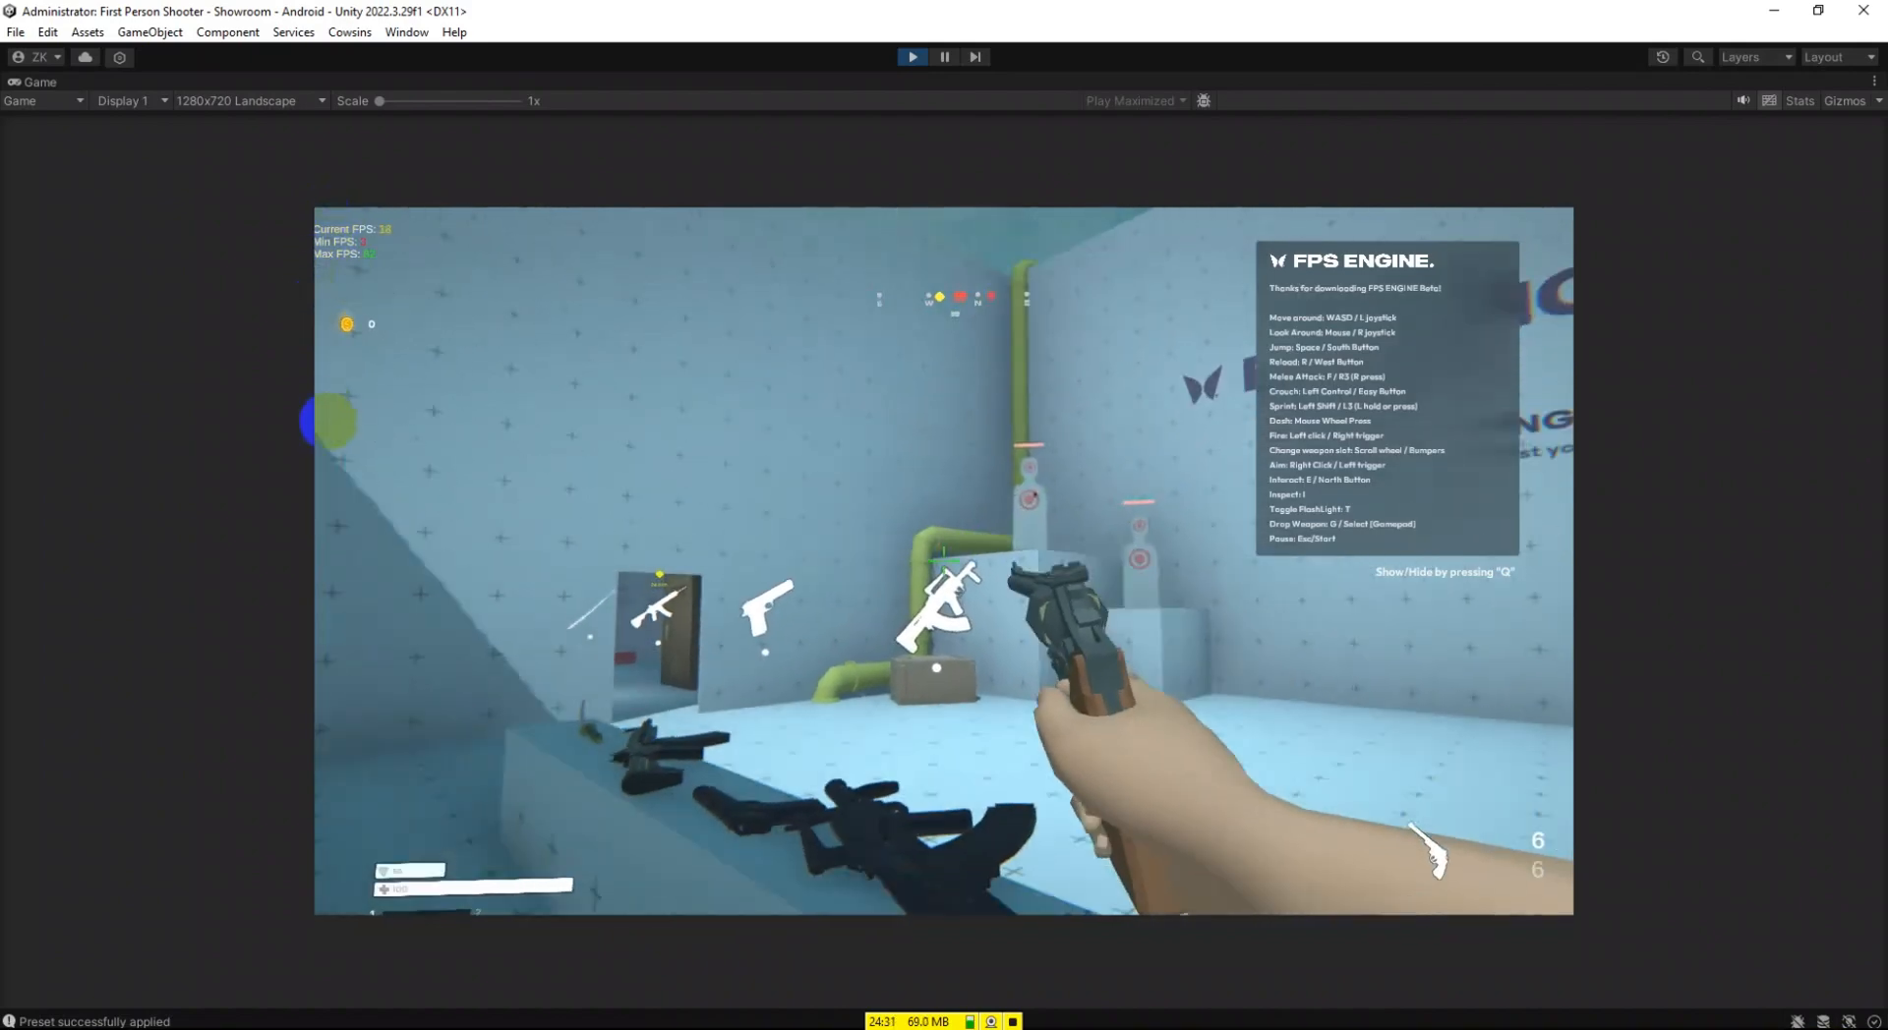
Move past the weapon counter towards the targets, shoot the dummy on the lower block and blow up the red barrel below it.
key(a)
key(w)
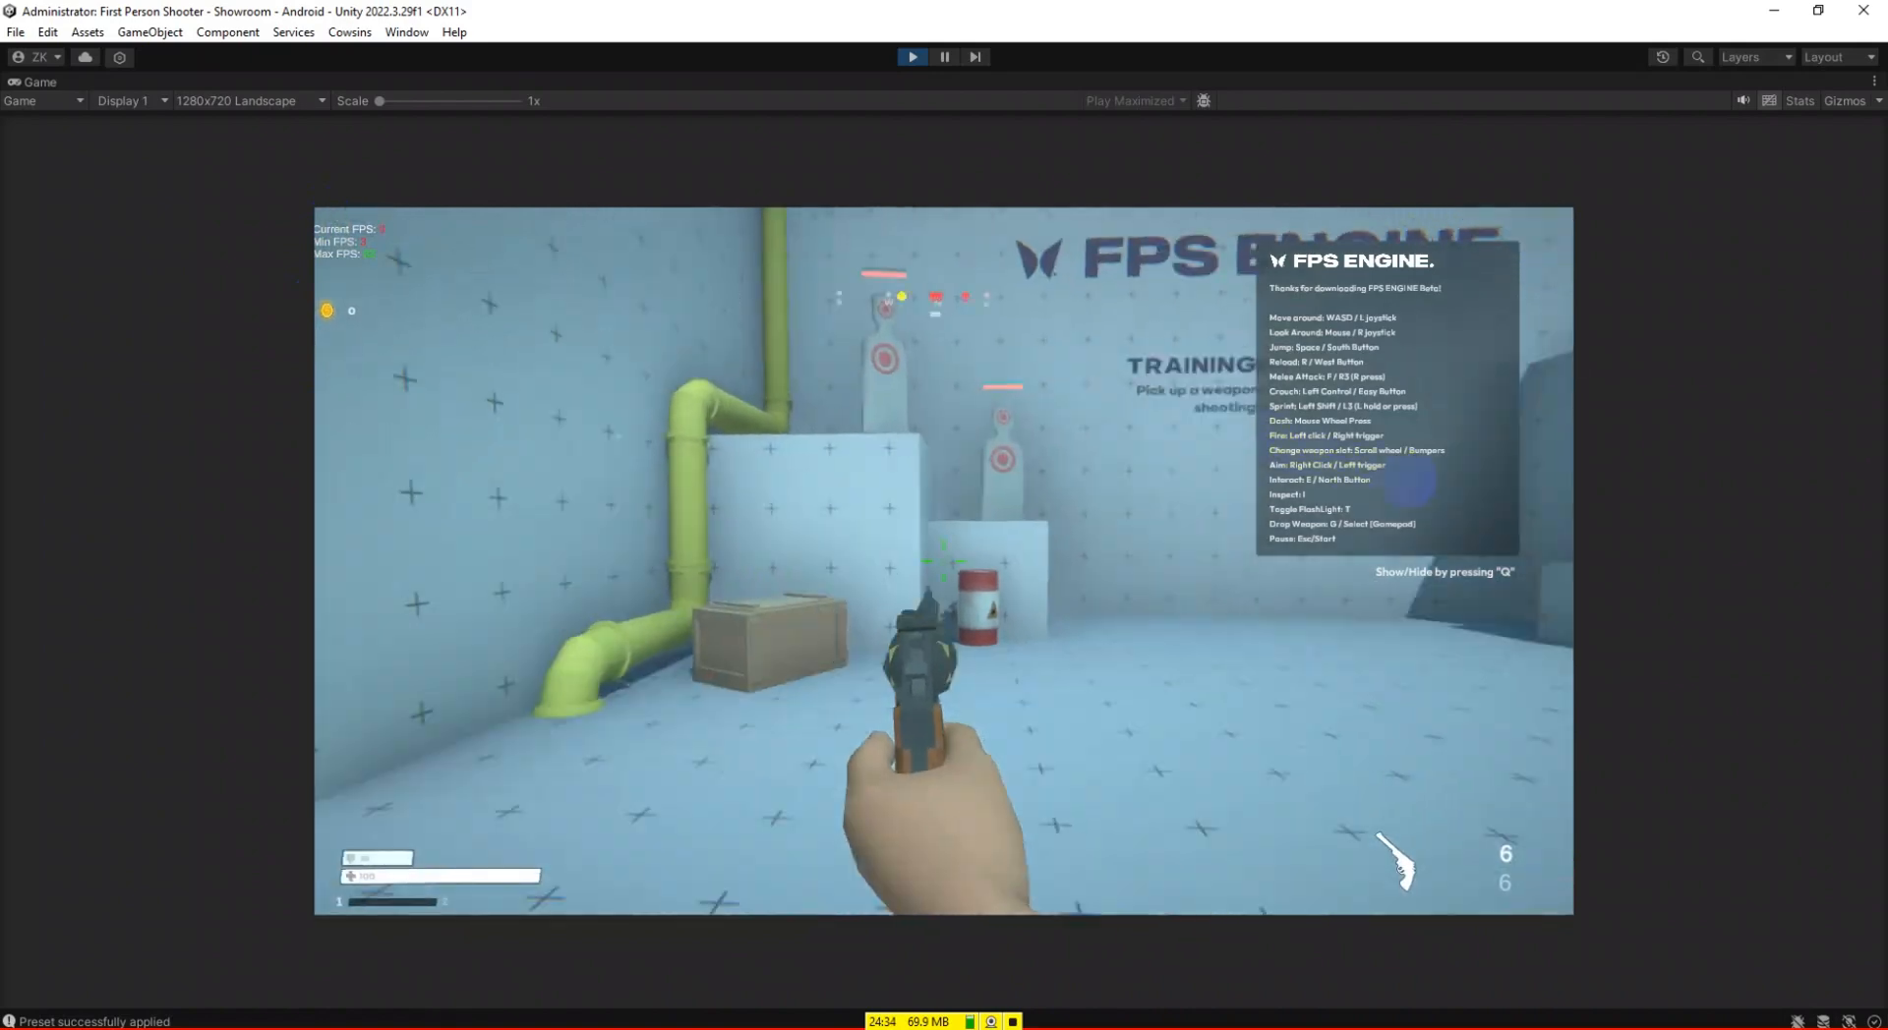
right_drag(1411, 484, 1580, 656)
key(w)
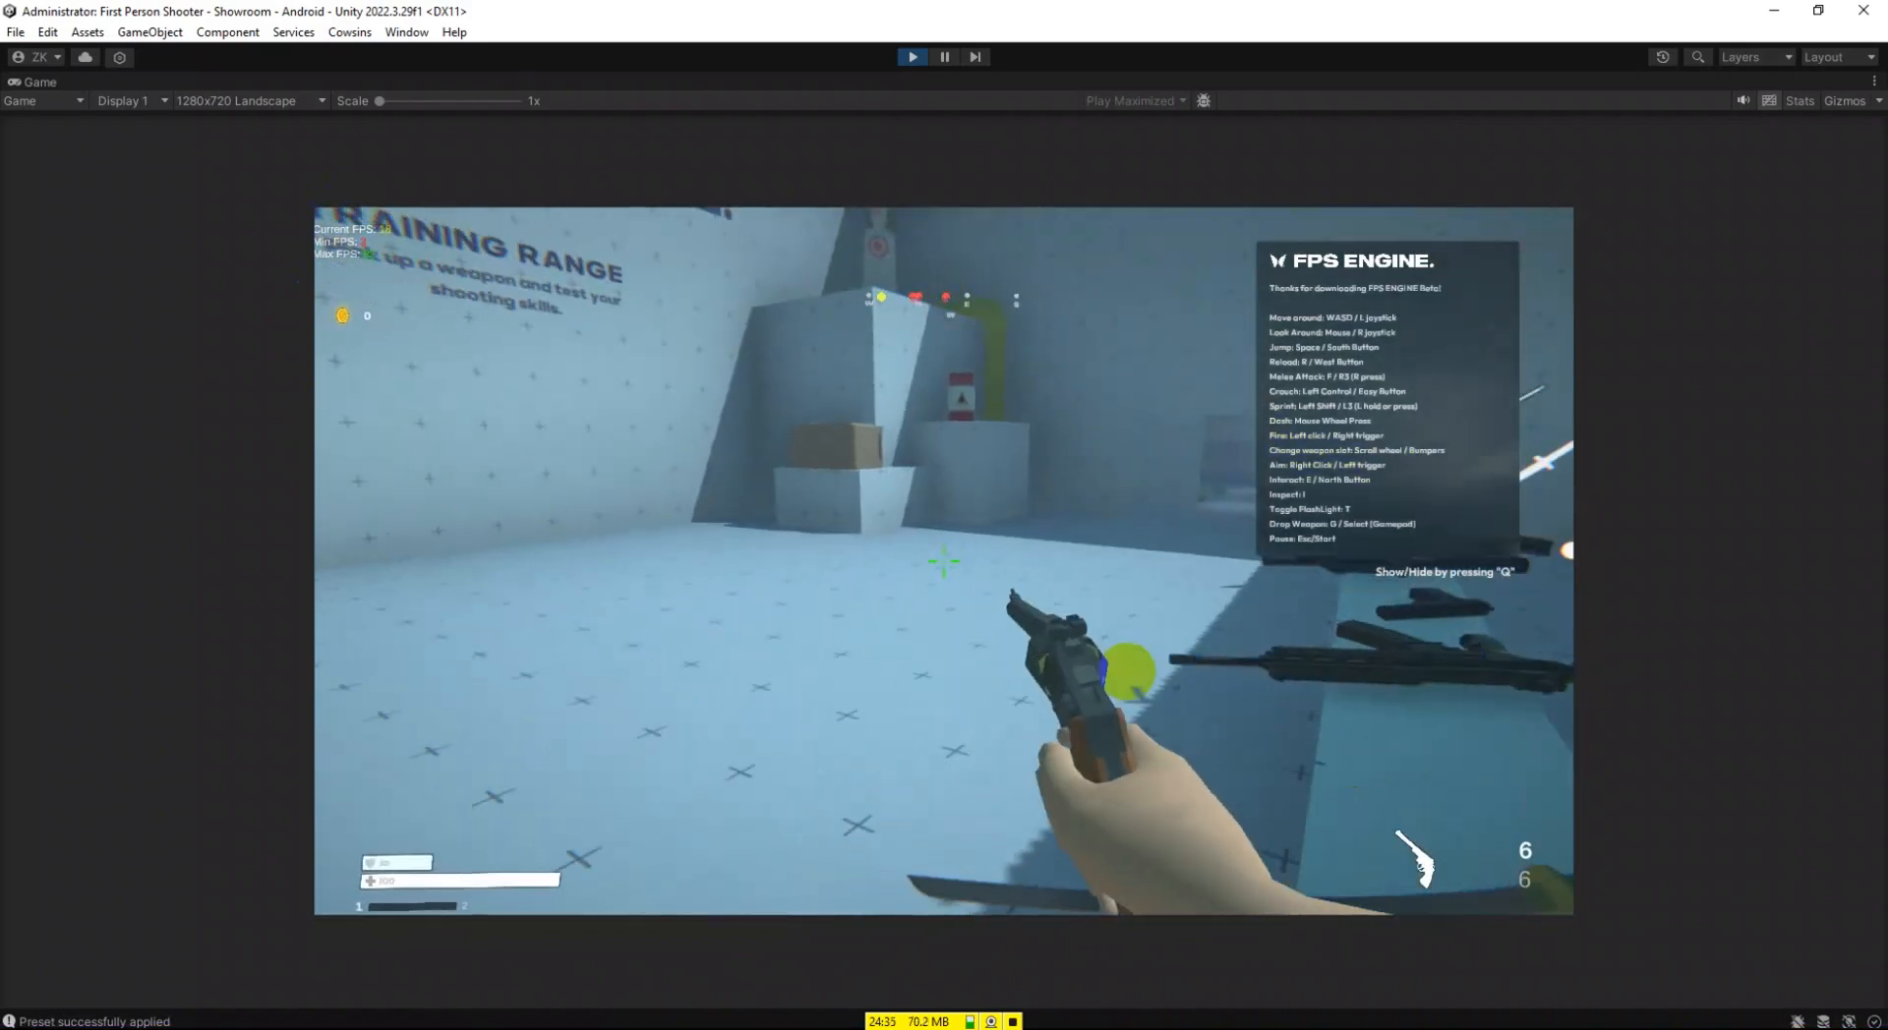
right_click(317, 623)
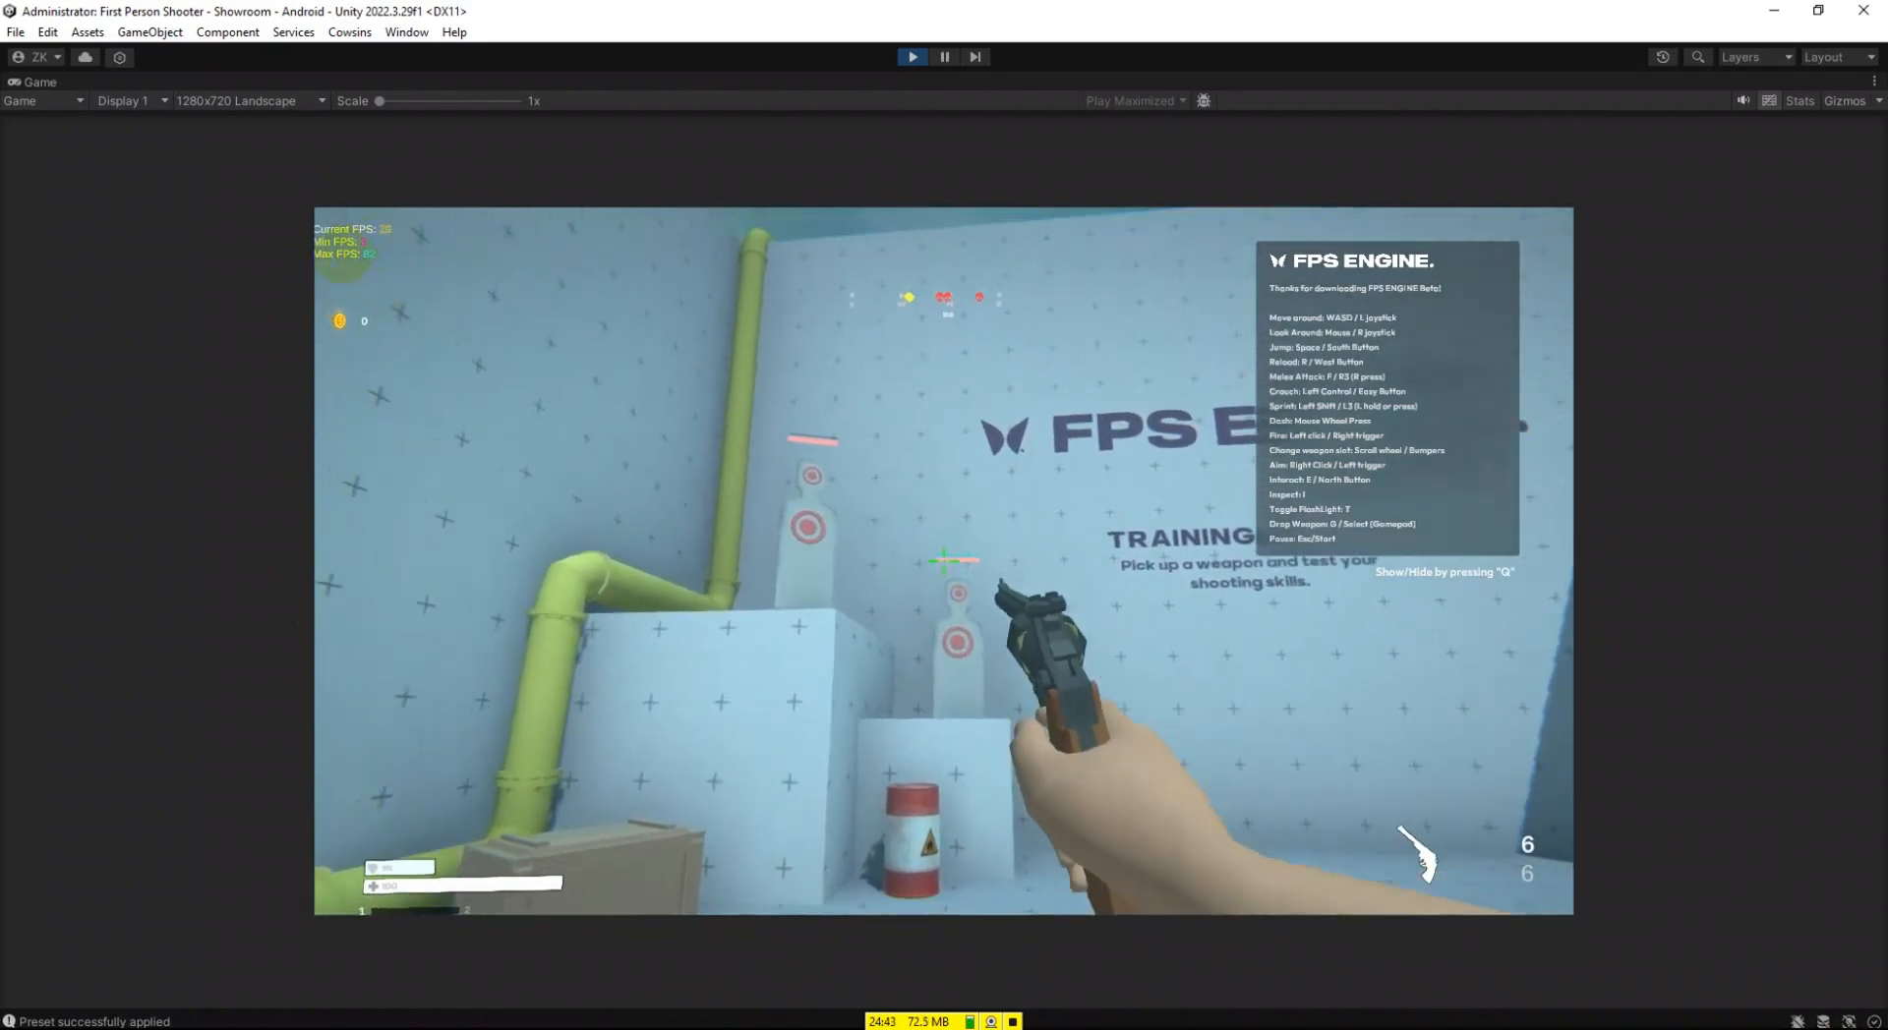
click(942, 560)
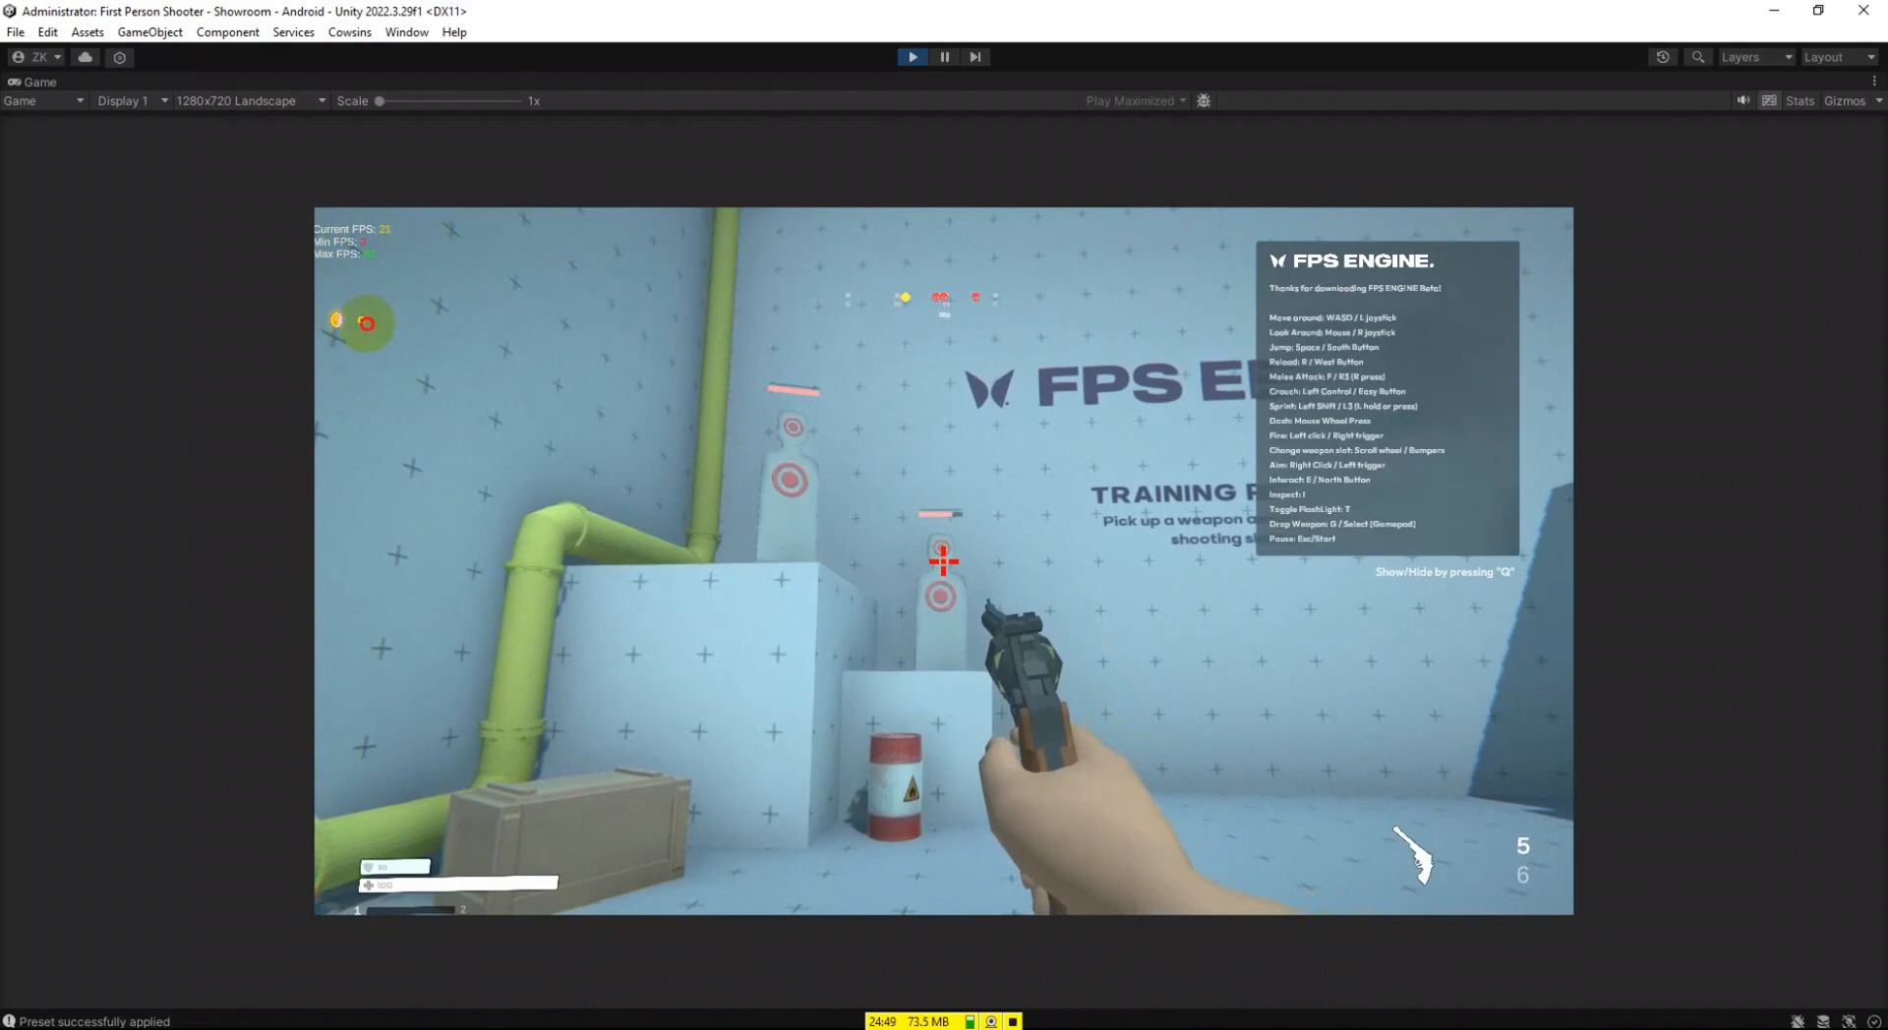
click(363, 321)
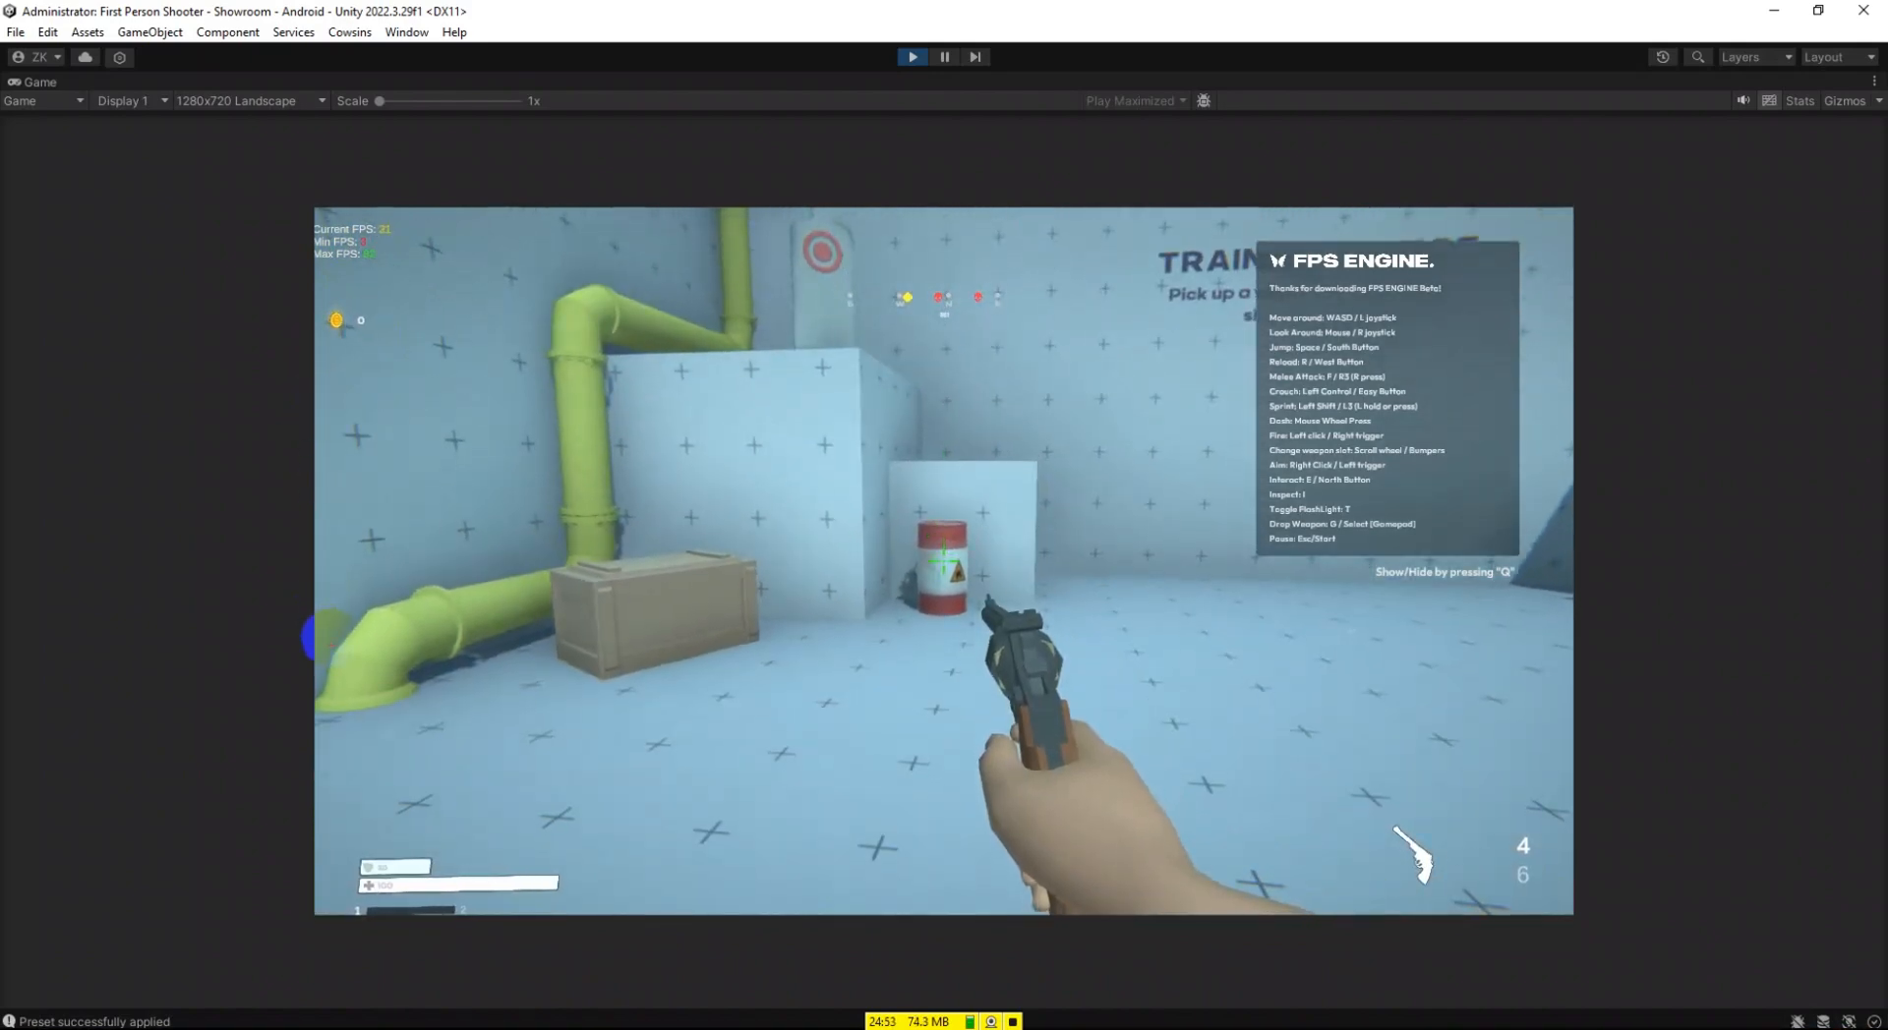
click(944, 565)
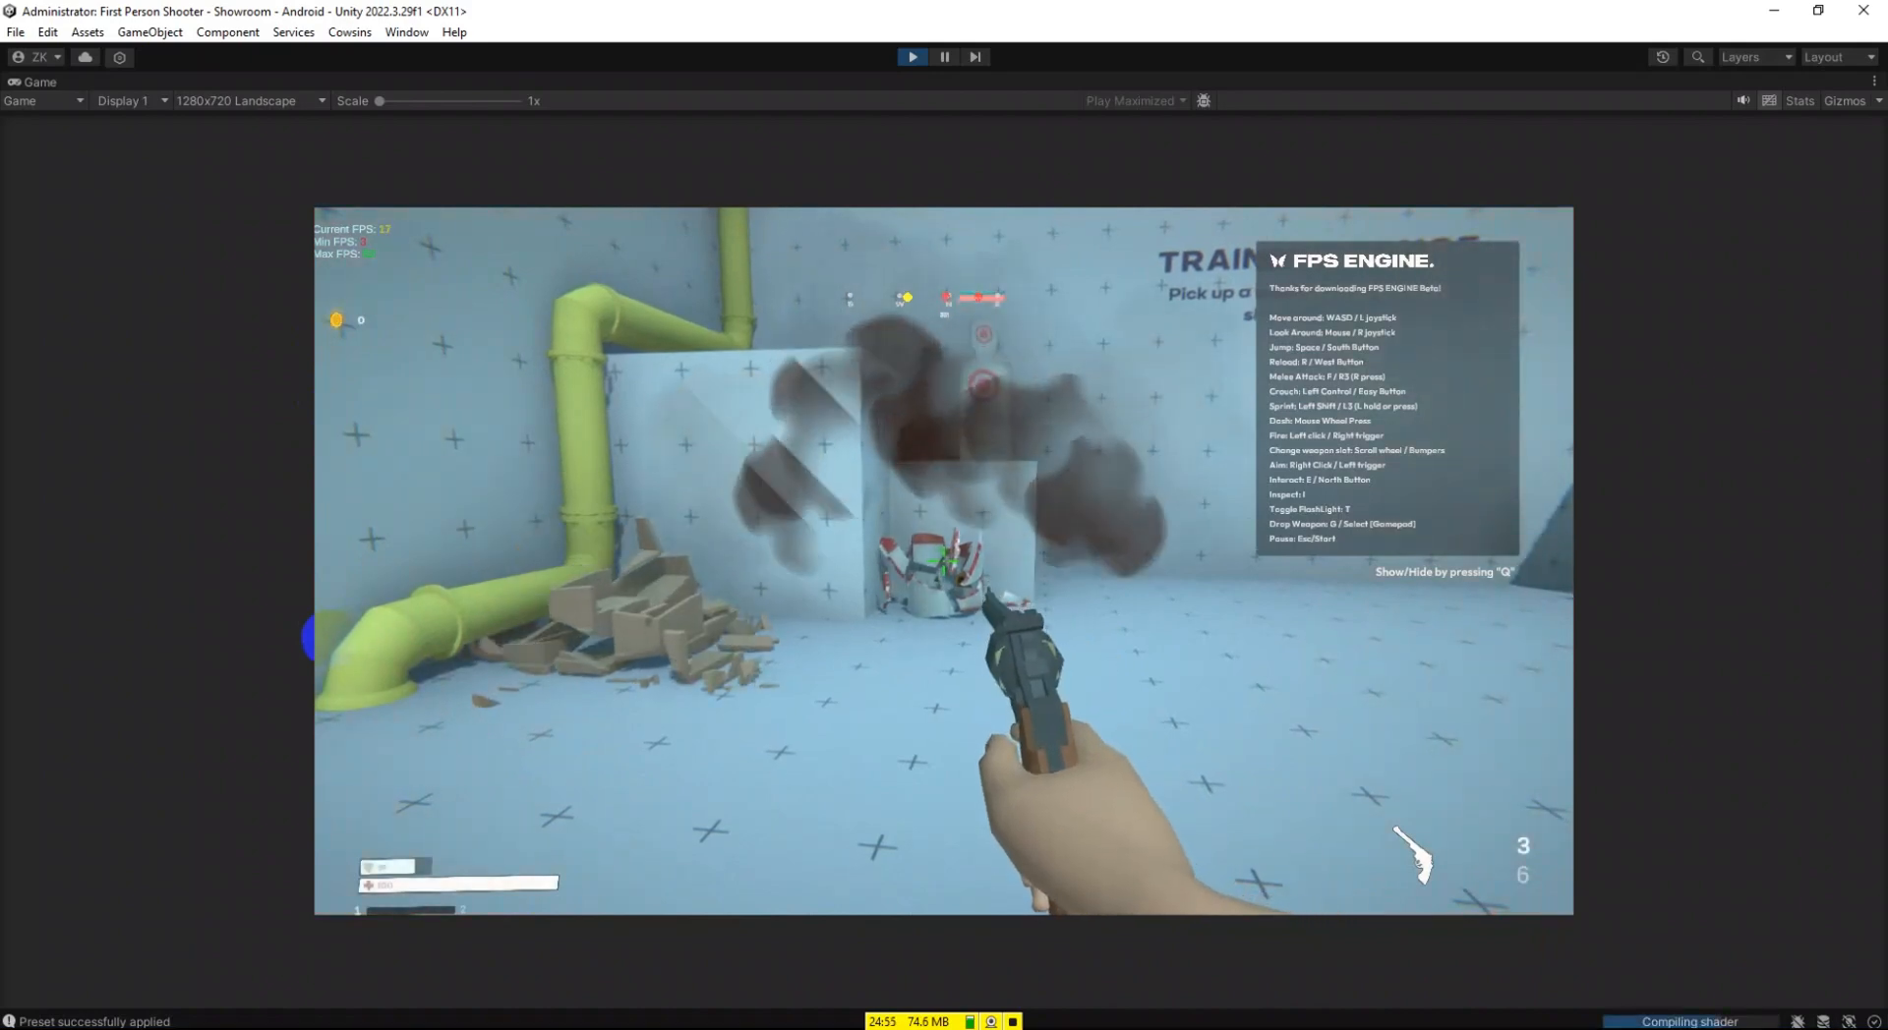
Walk closer to the blocks and fire two more revolver shots at the dummy on the lower block.
key(w)
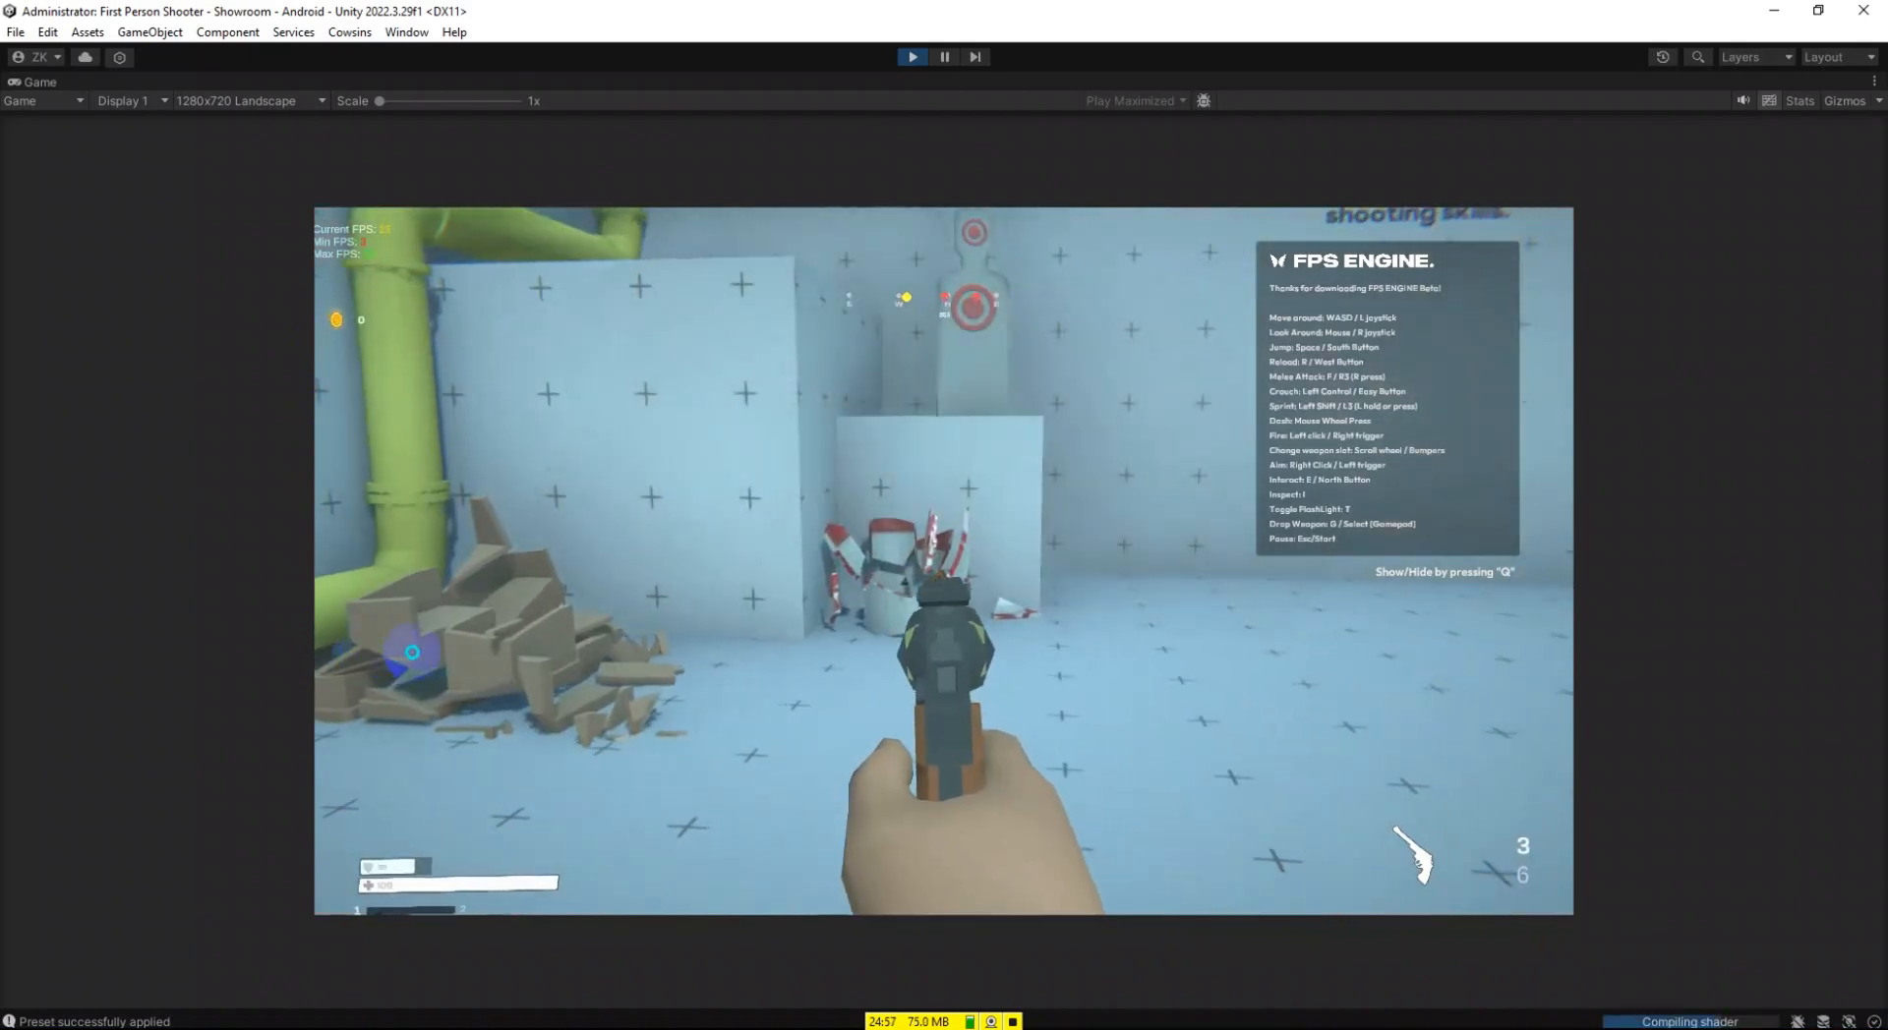
key(w)
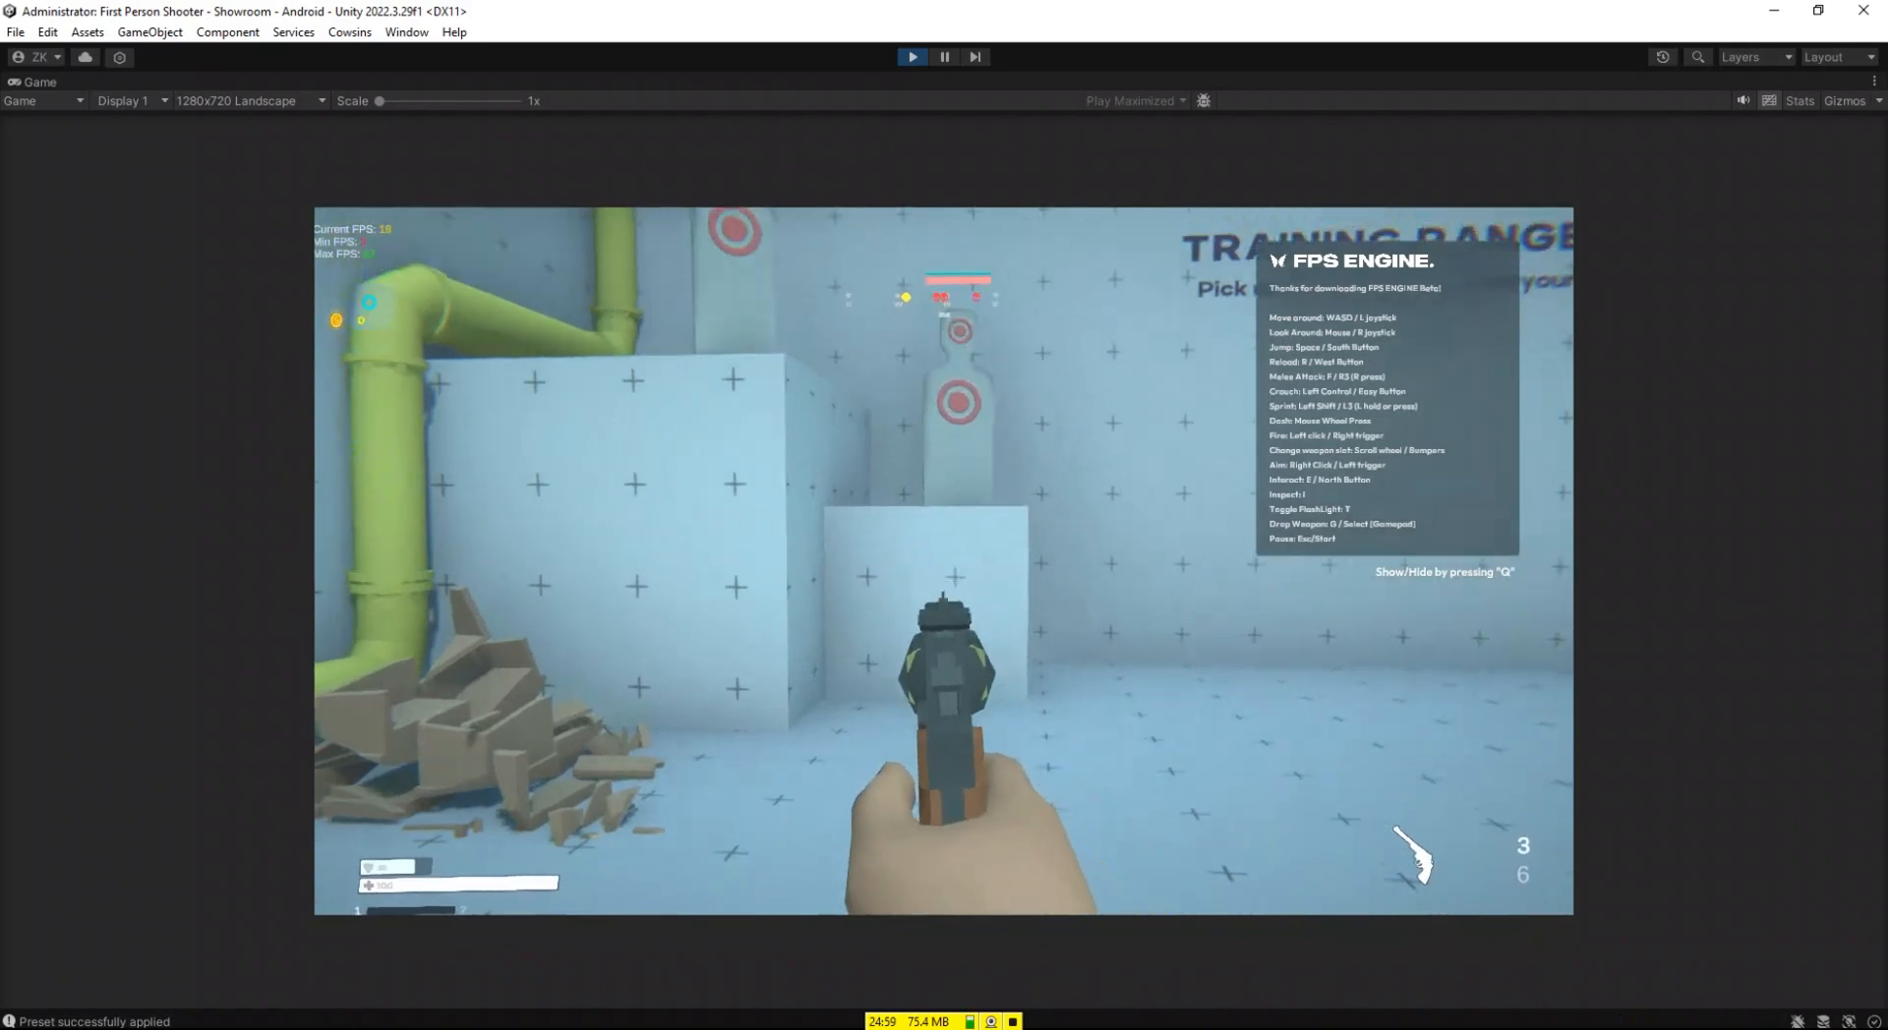
mouse_move(426, 208)
right_down()
mouse_move(387, 208)
mouse_move(409, 208)
right_up()
click(409, 208)
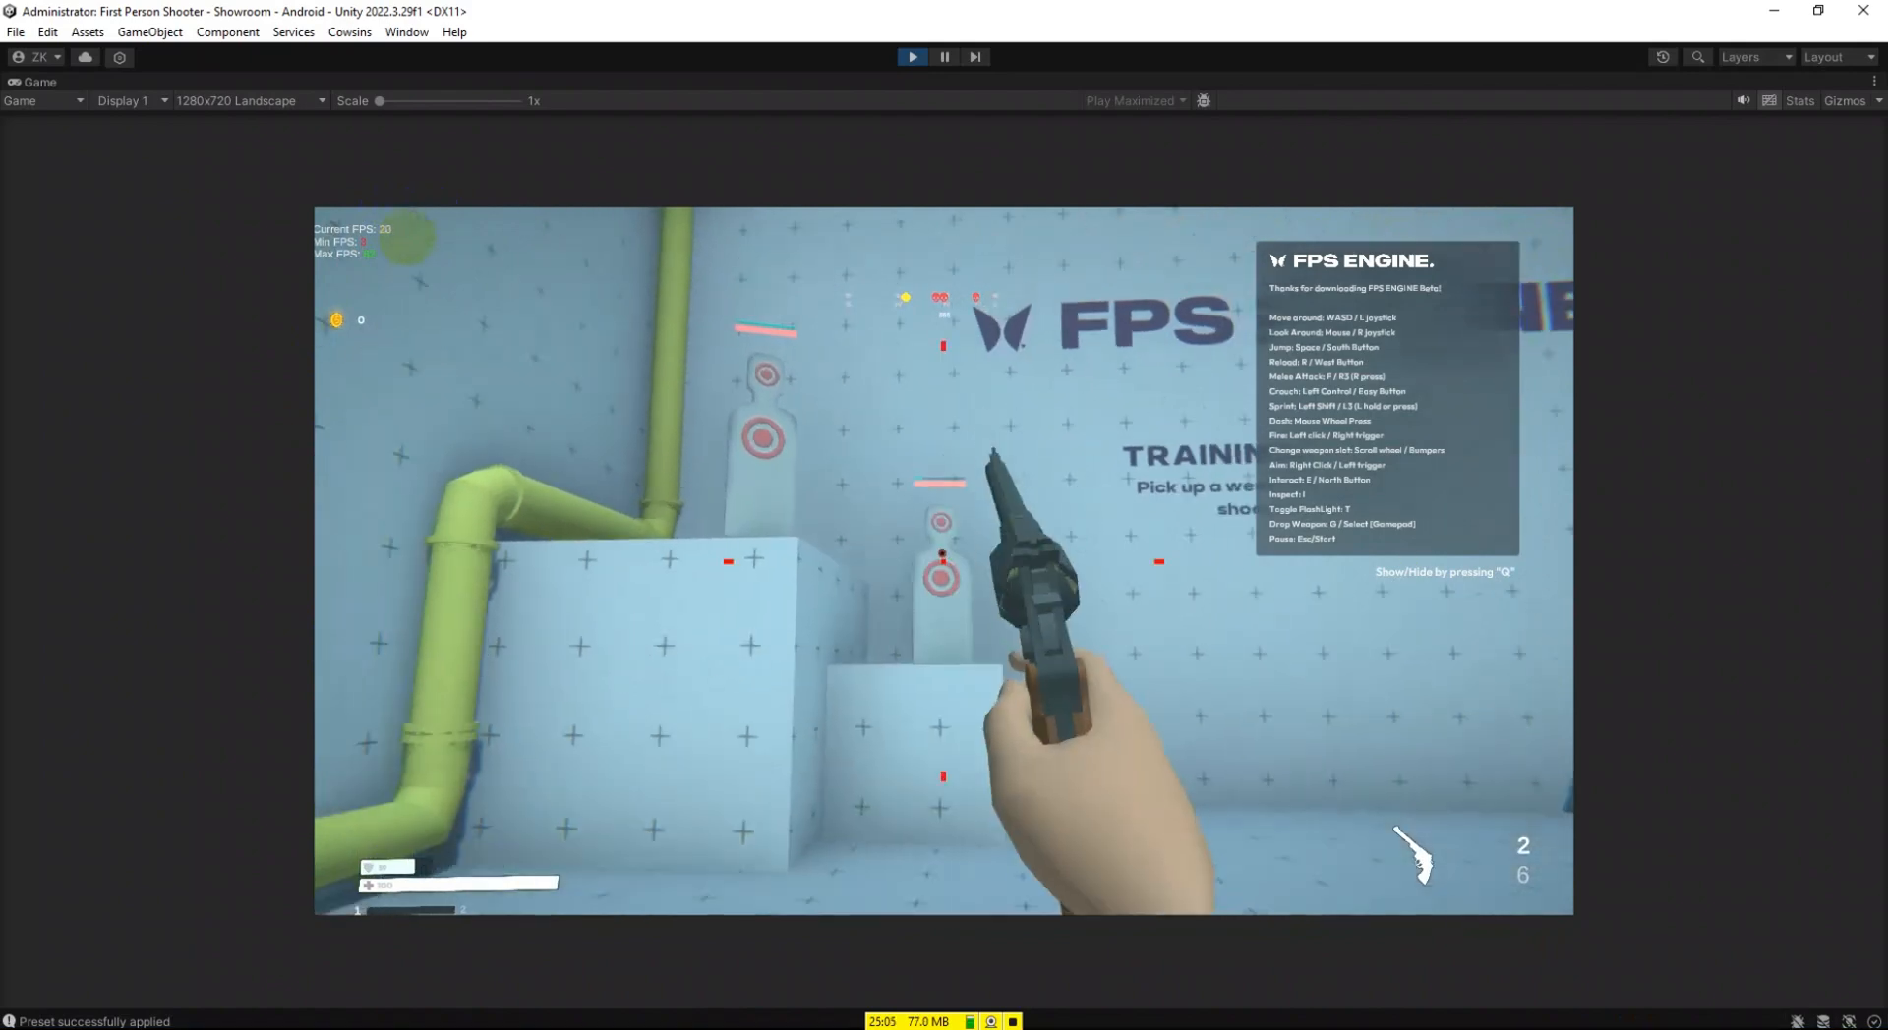
click(407, 238)
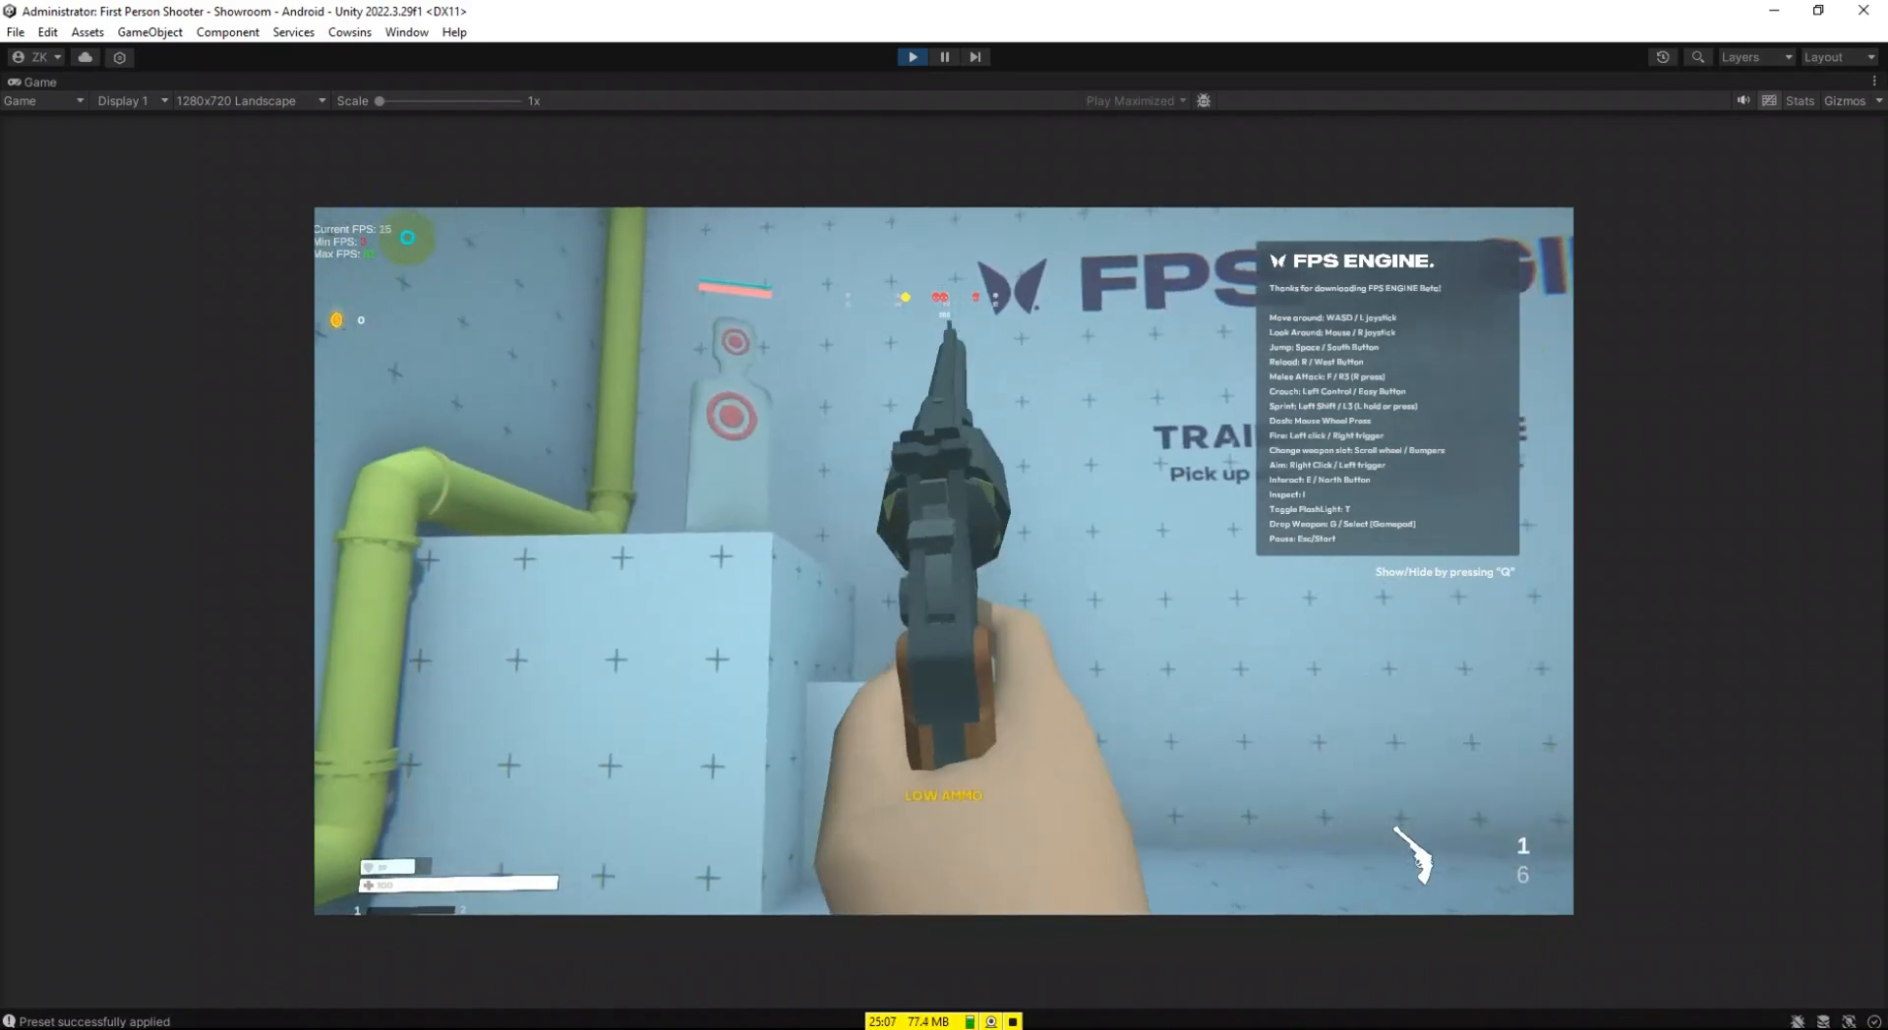
Turn away from the dummy, pause the game and exit play mode.
right_drag(448, 288, 1573, 470)
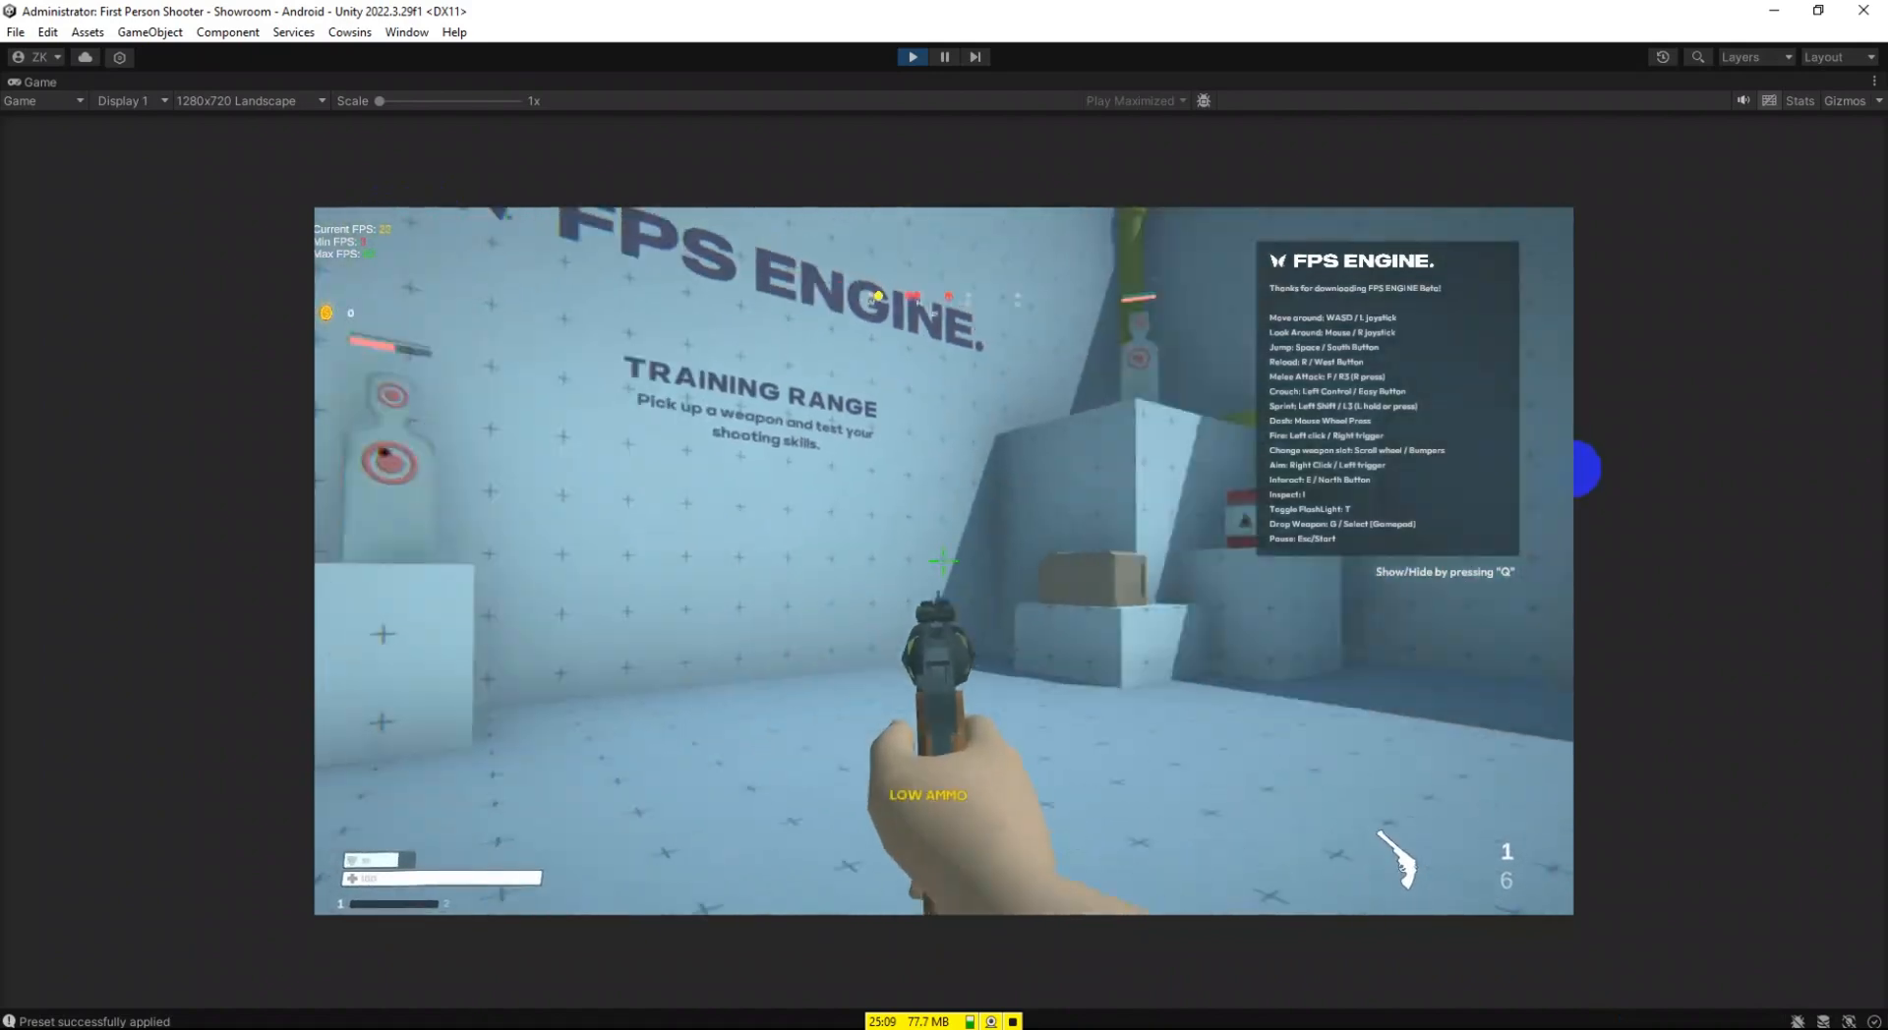
key(Escape)
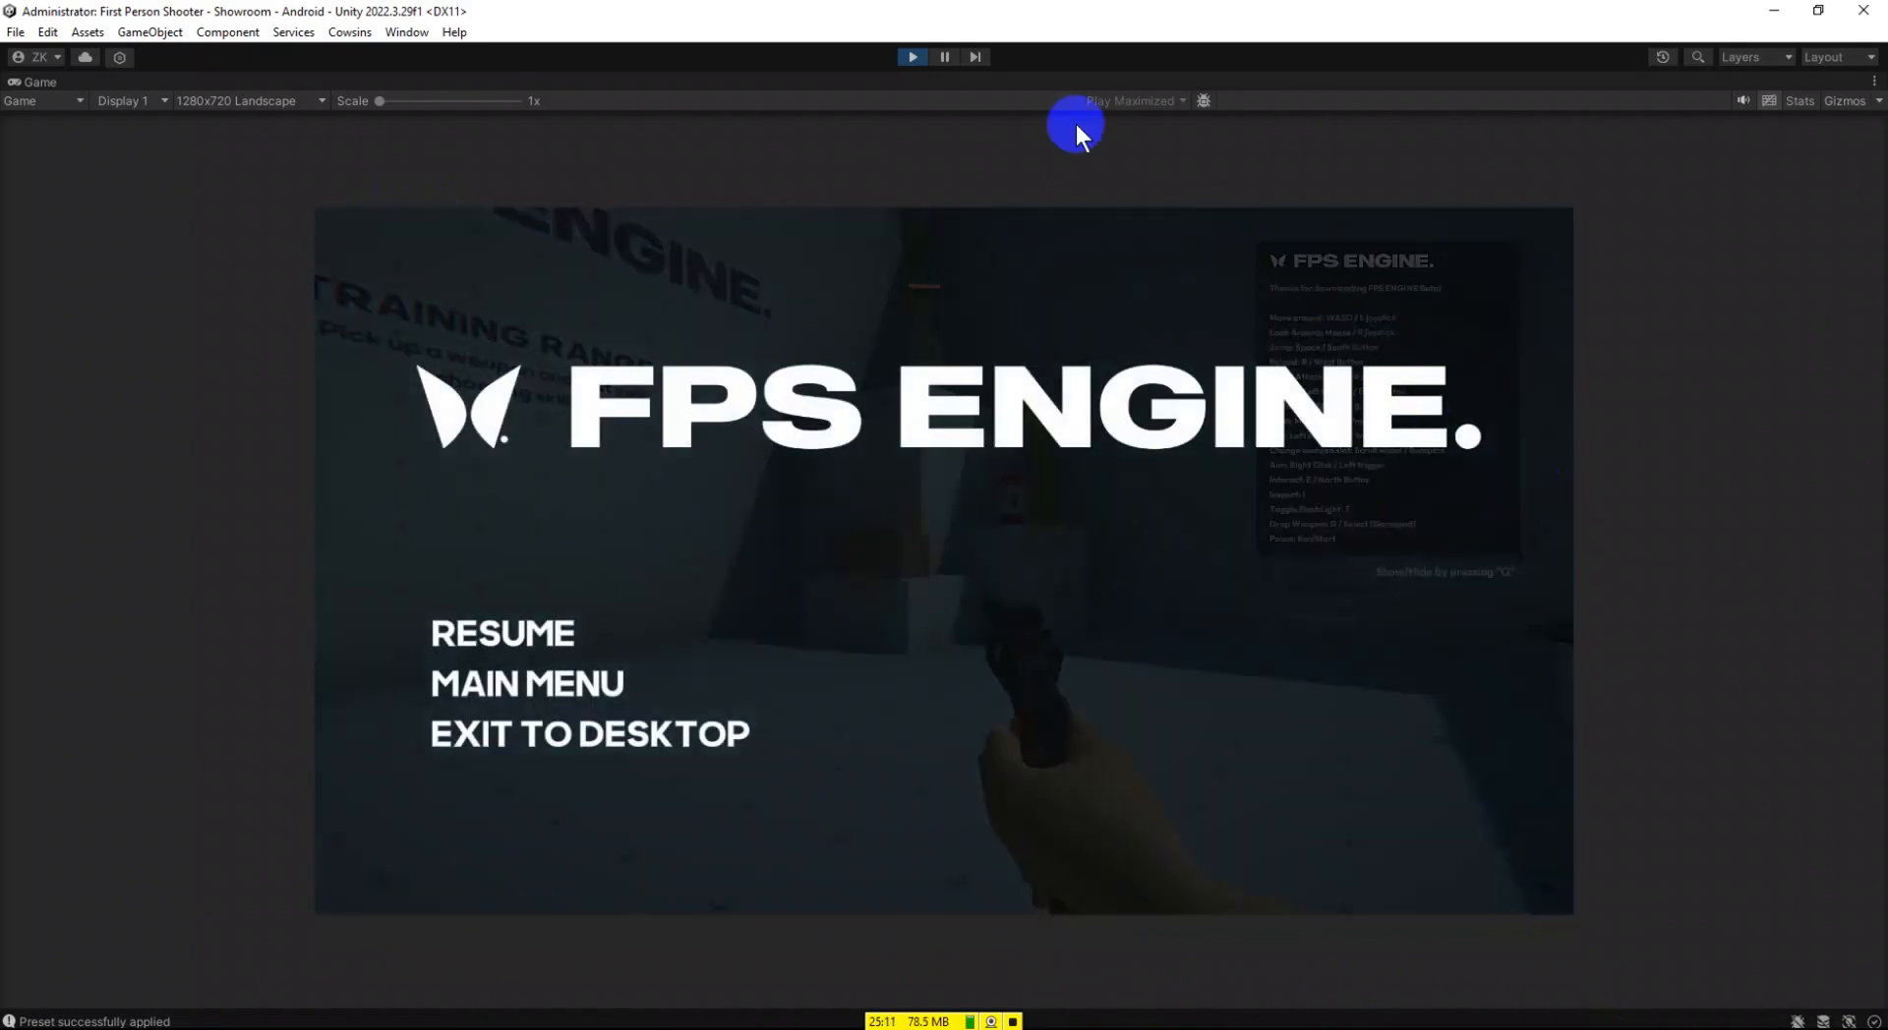
click(914, 58)
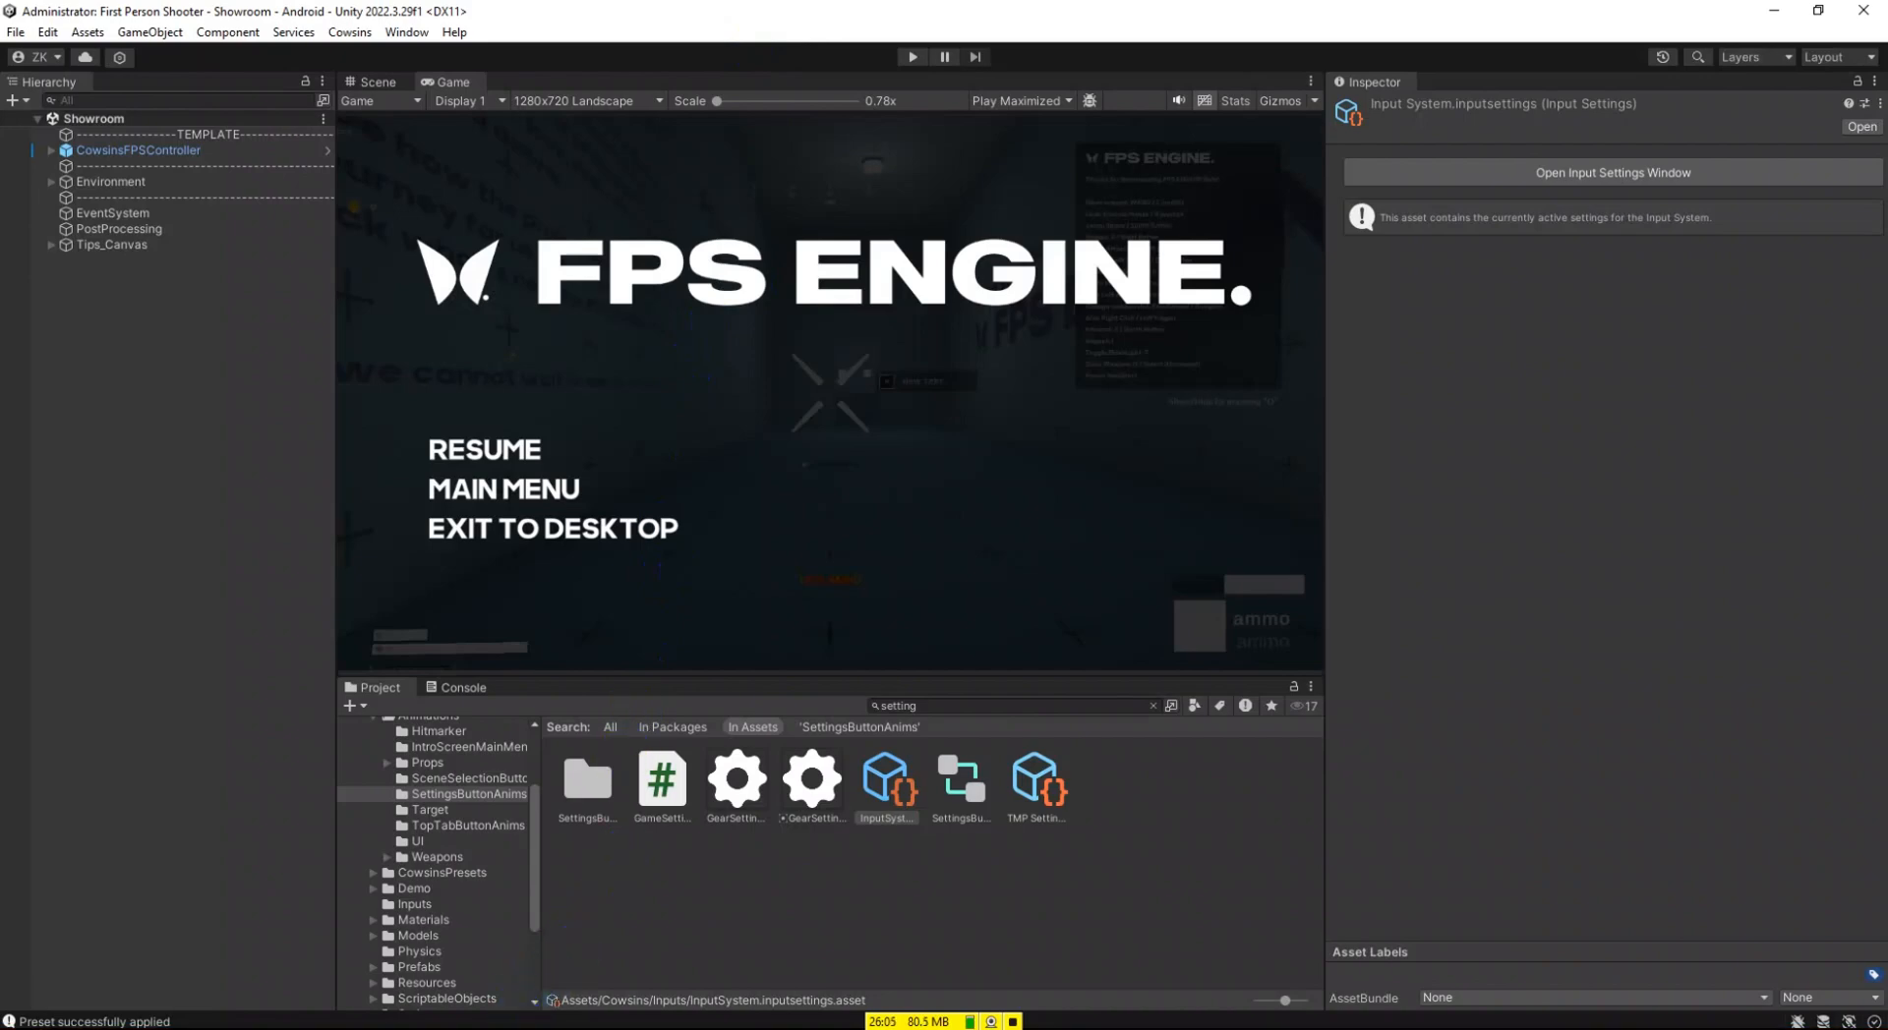
Switch to File Explorer, check the Control Freak 2 - Touch Input Made Easy folder's contents, and return to the Unity Assets folder.
click(528, 1029)
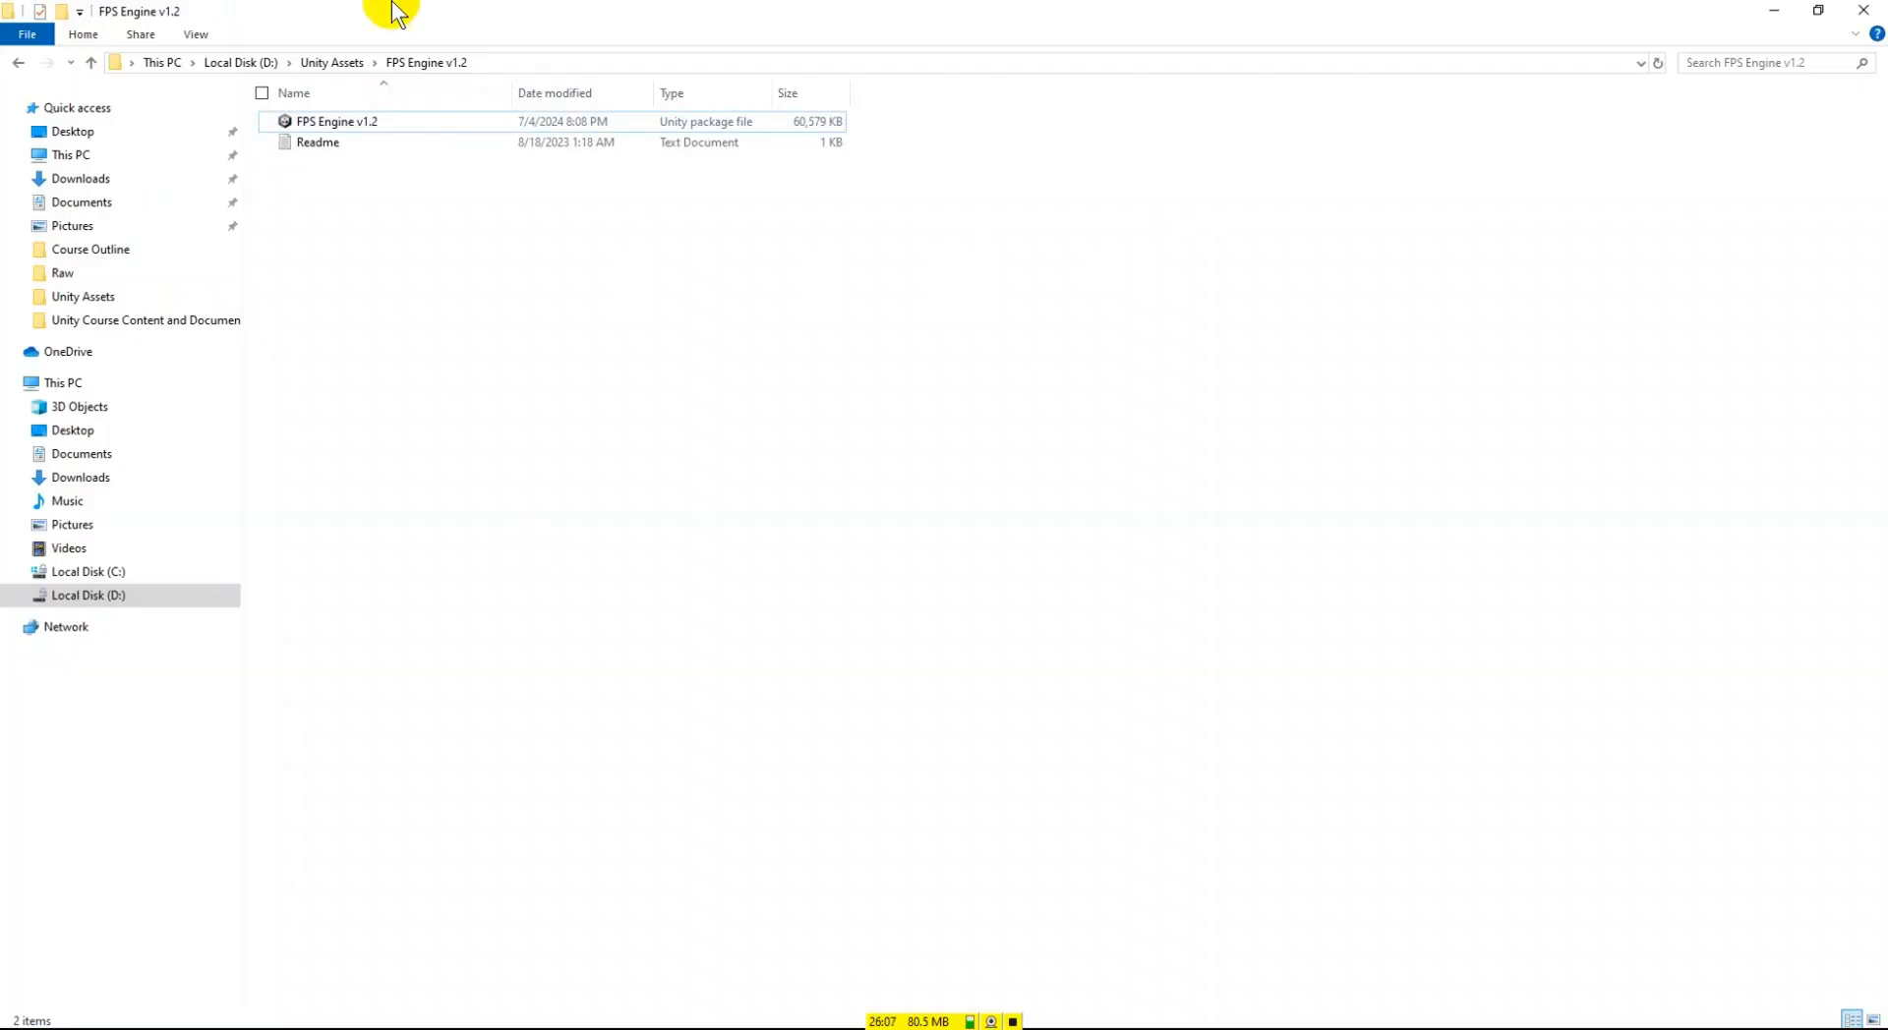
click(332, 63)
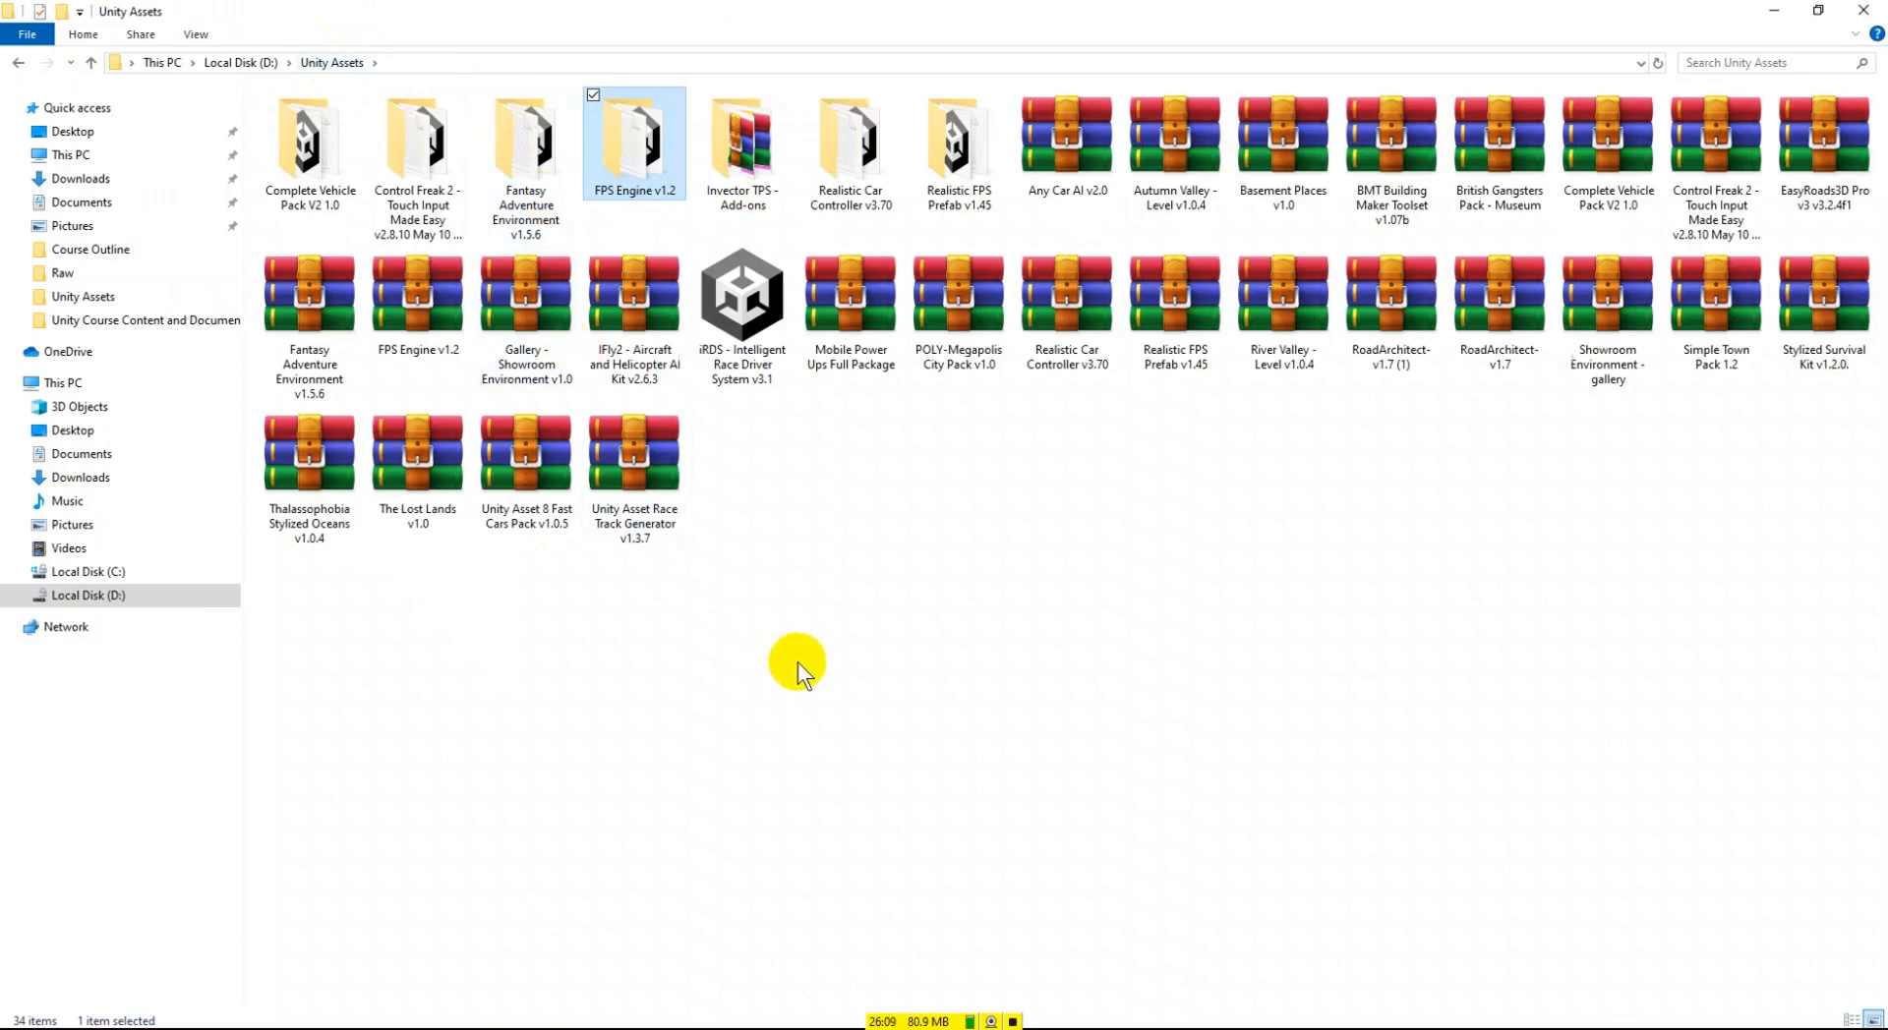
double_click(432, 175)
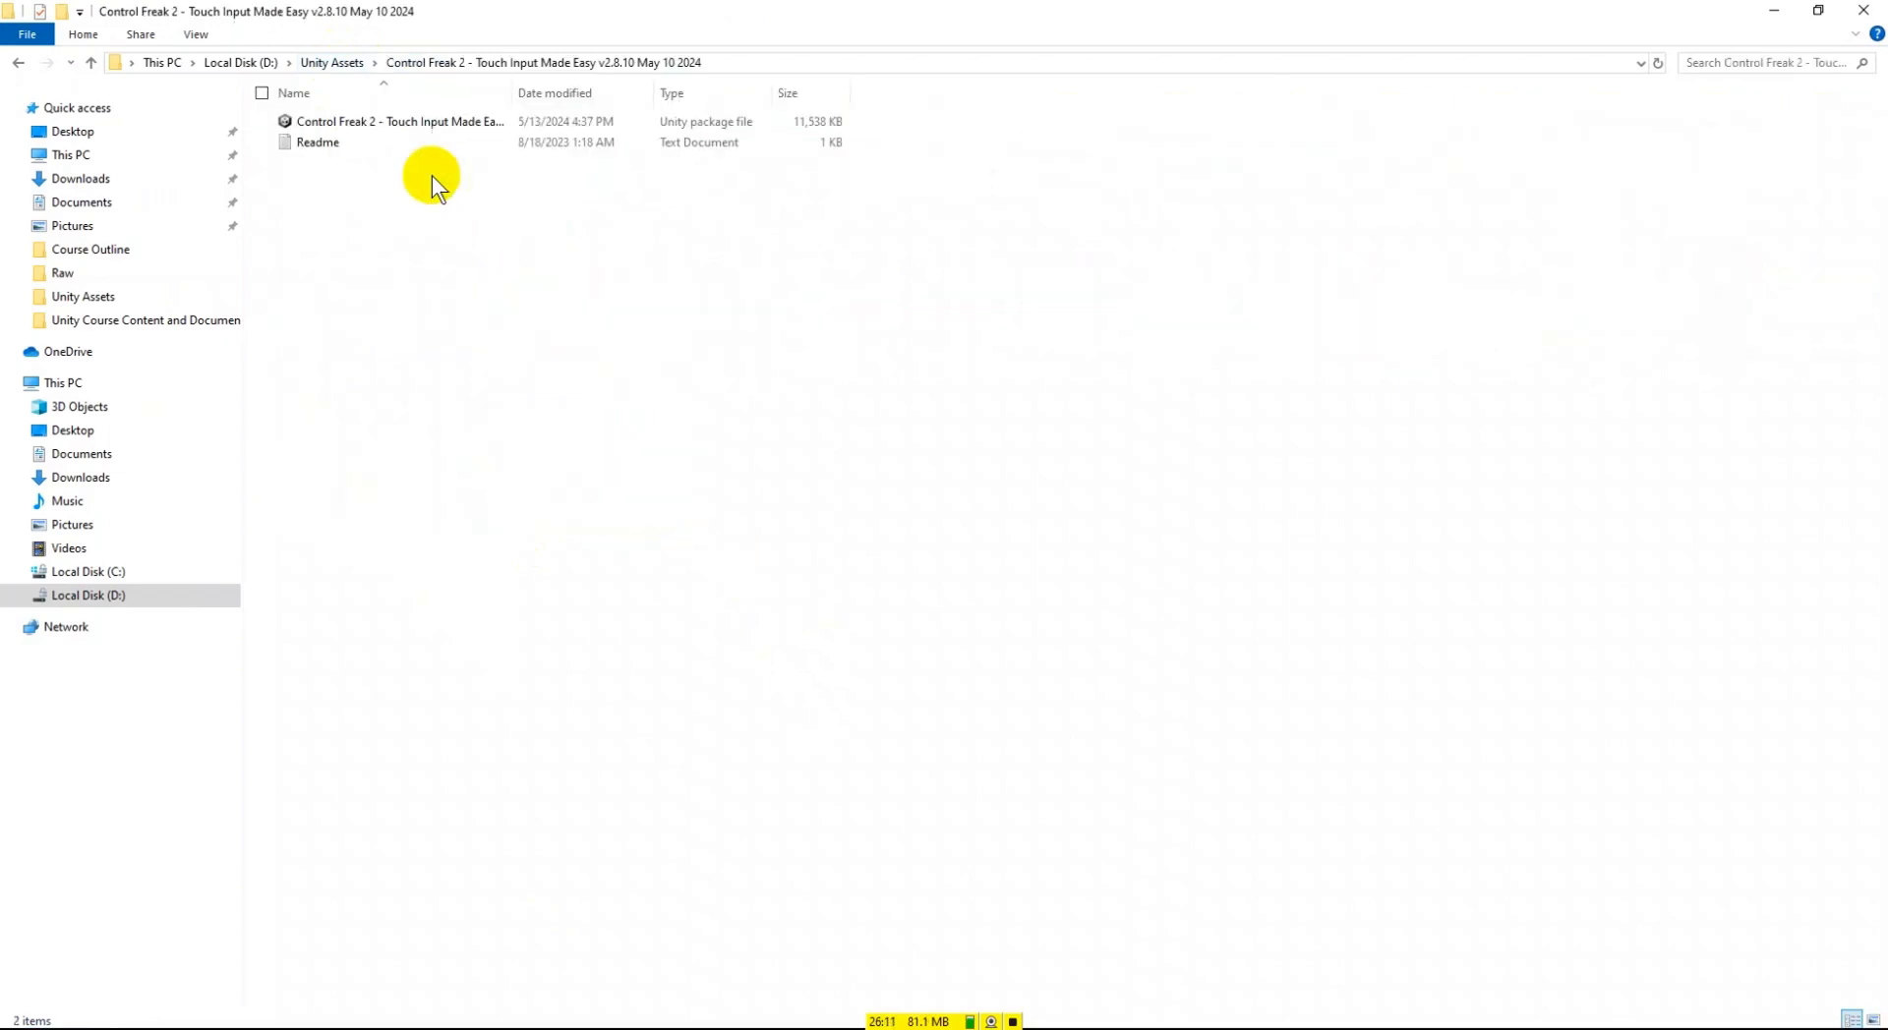
click(332, 63)
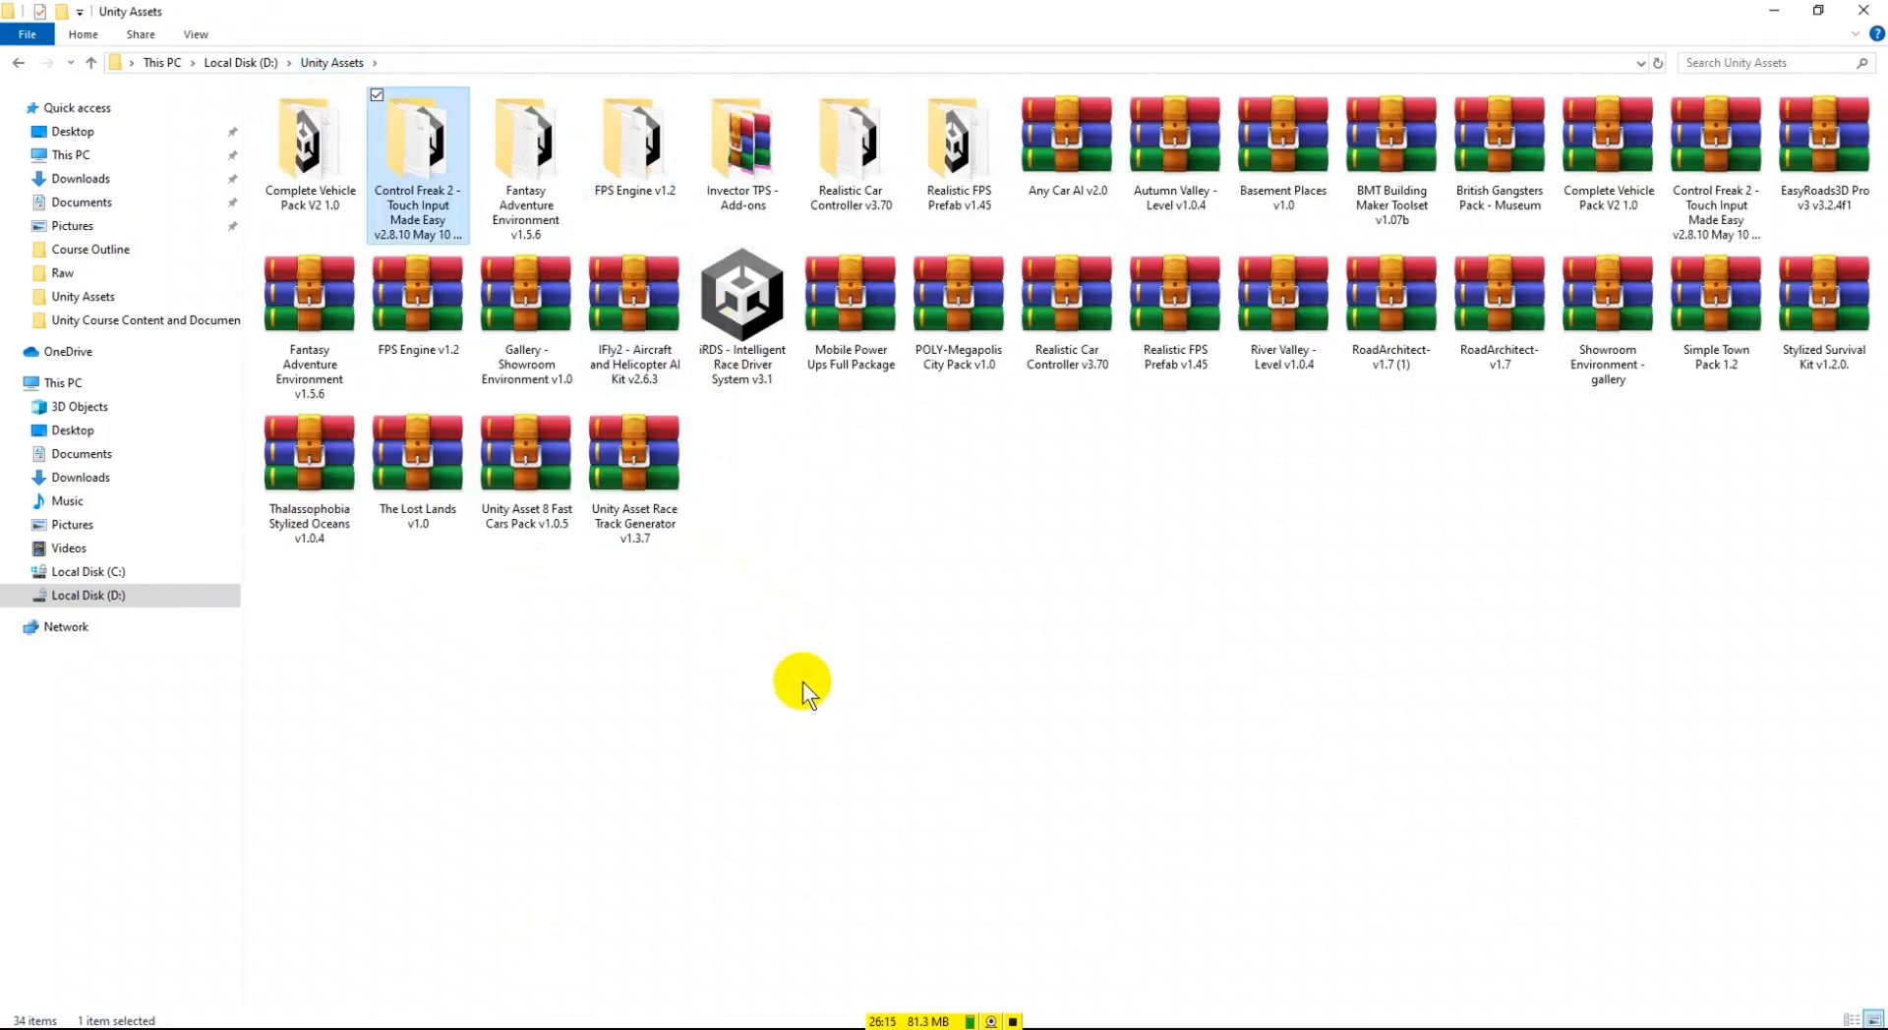